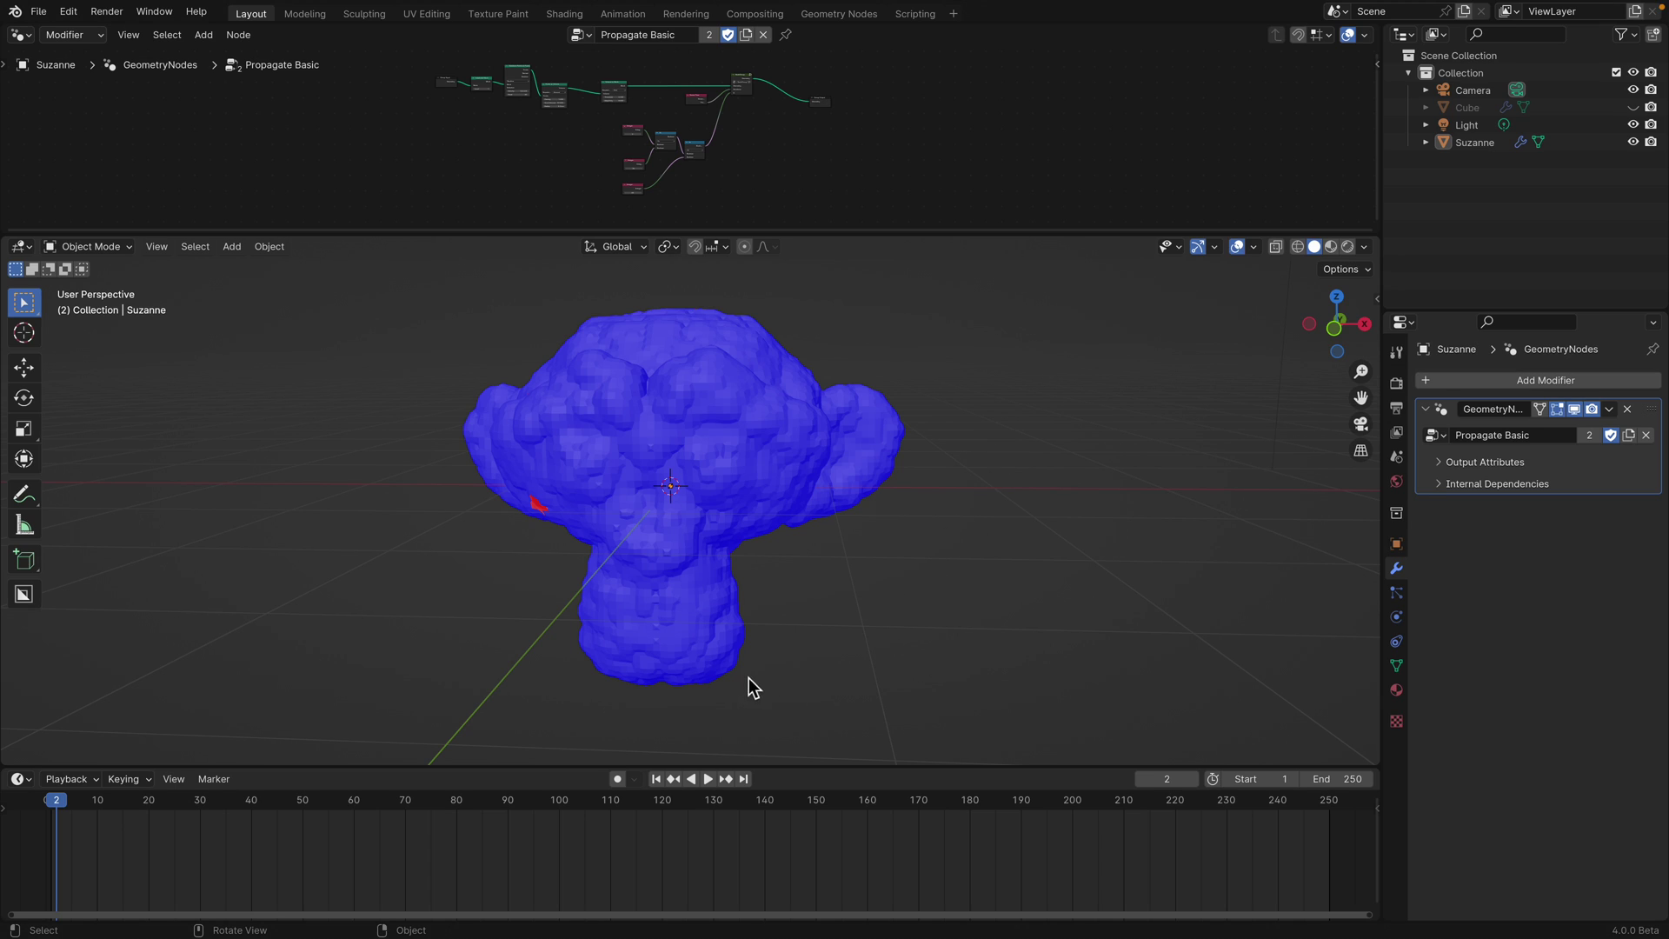
# Play, pause and restart the animation from the first frame to examine how the deletion spreads across Suzanne
pyautogui.click(705, 779)
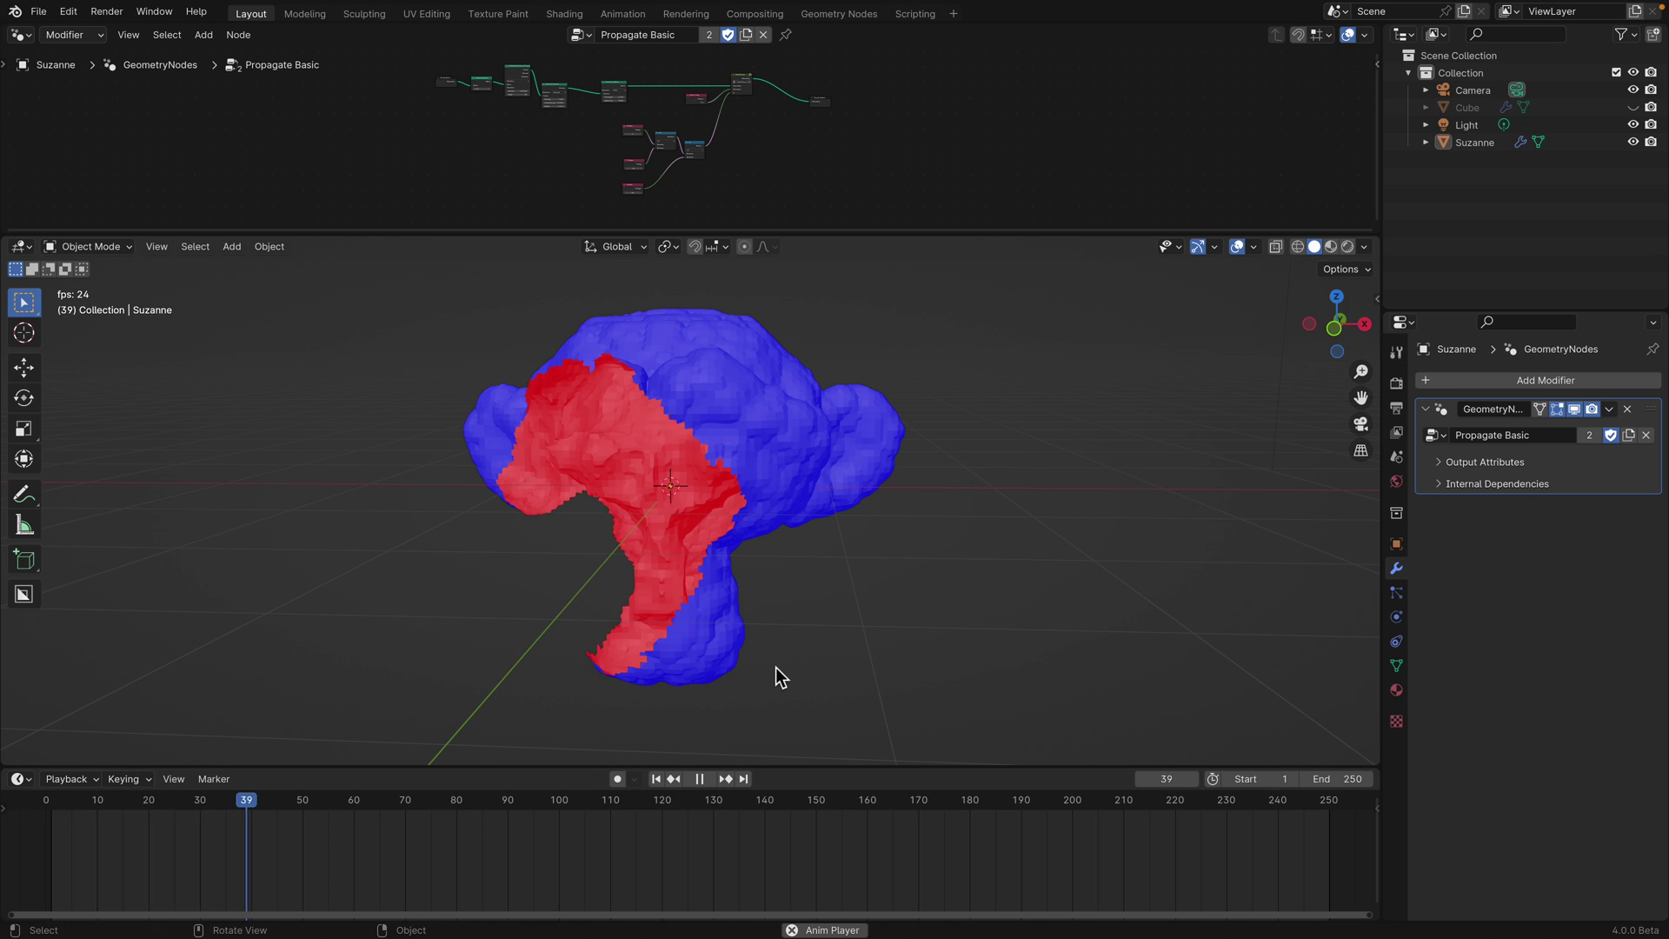
pyautogui.click(706, 779)
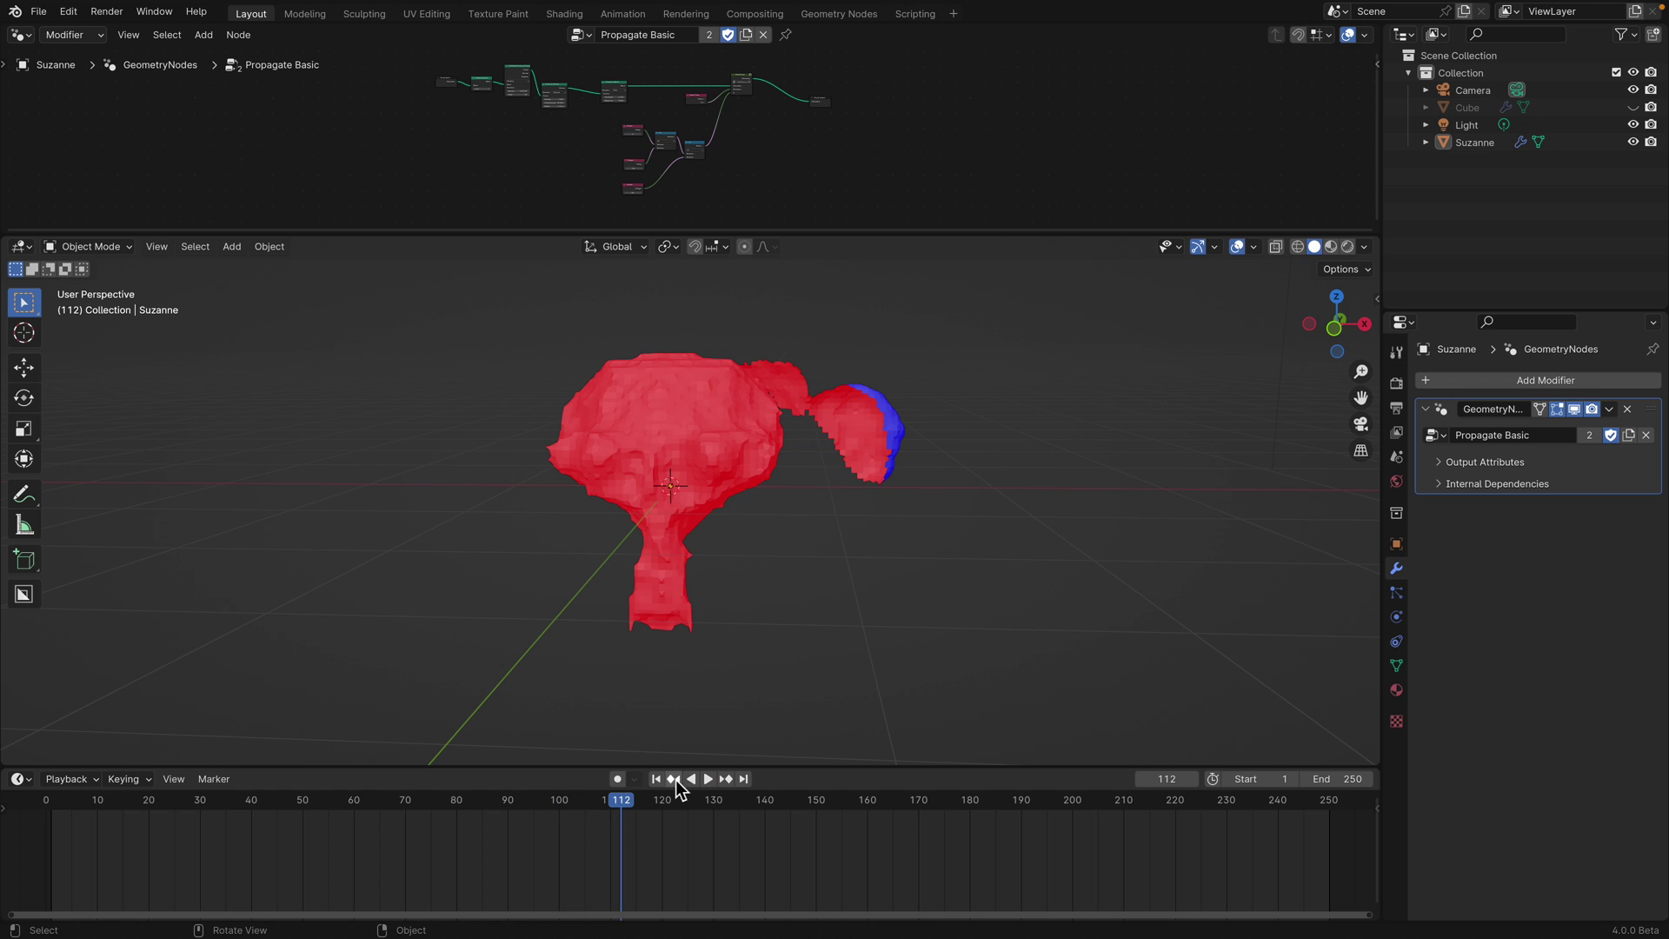
pyautogui.click(657, 781)
pyautogui.click(709, 782)
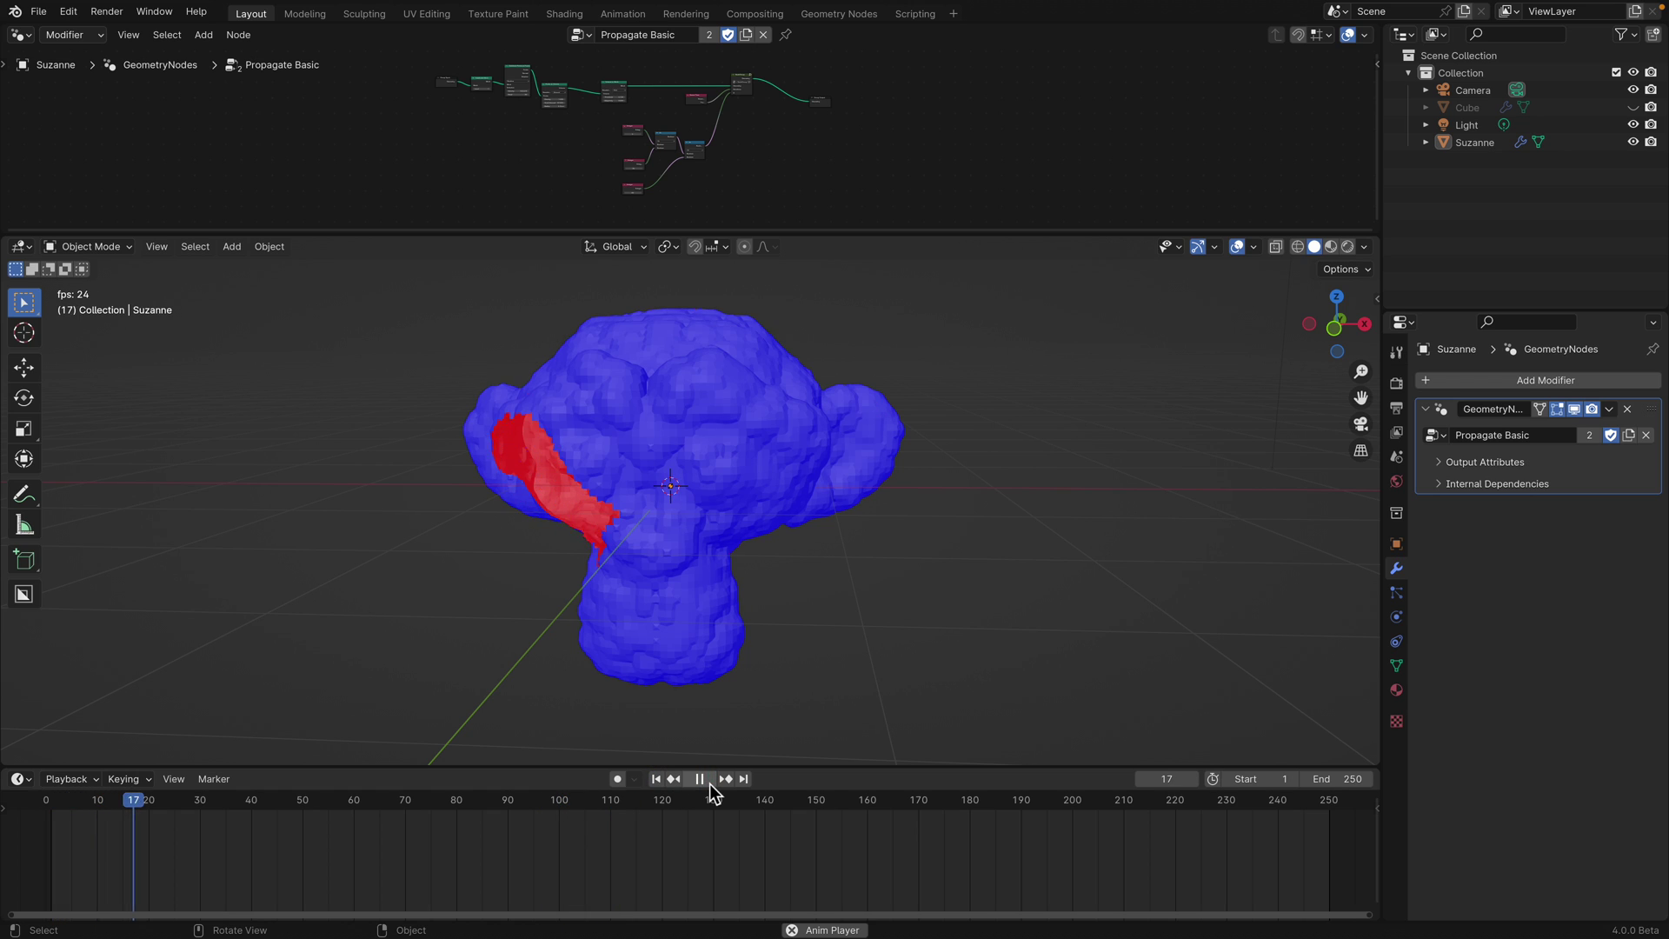
pyautogui.click(706, 780)
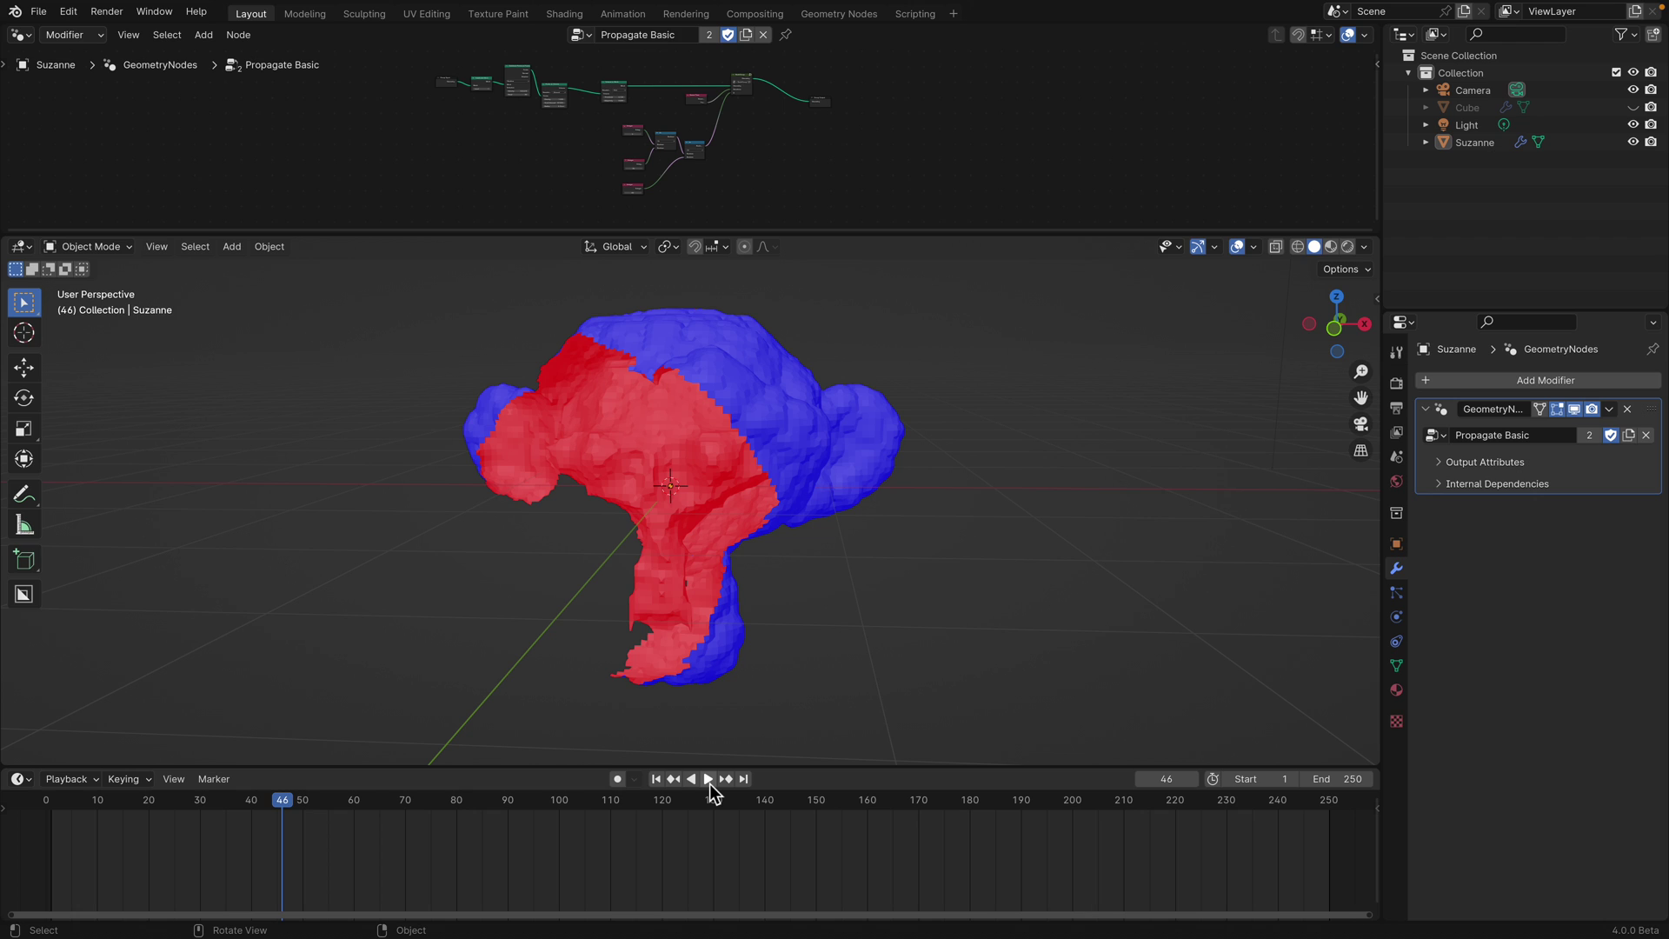
pyautogui.click(708, 780)
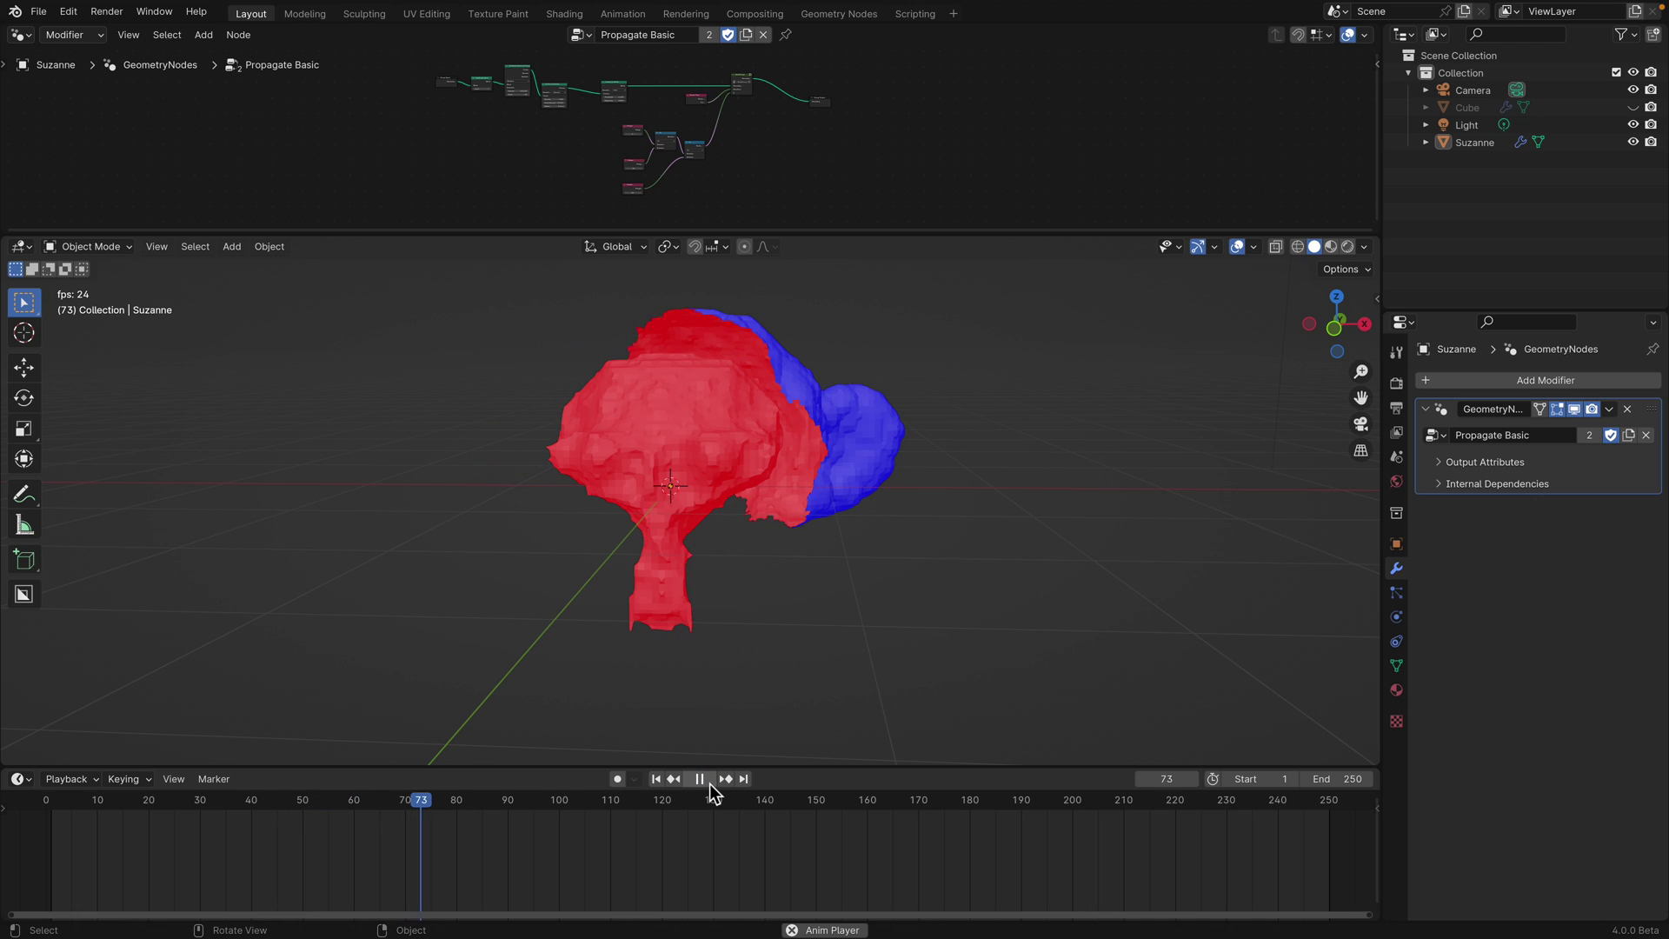
pyautogui.click(710, 782)
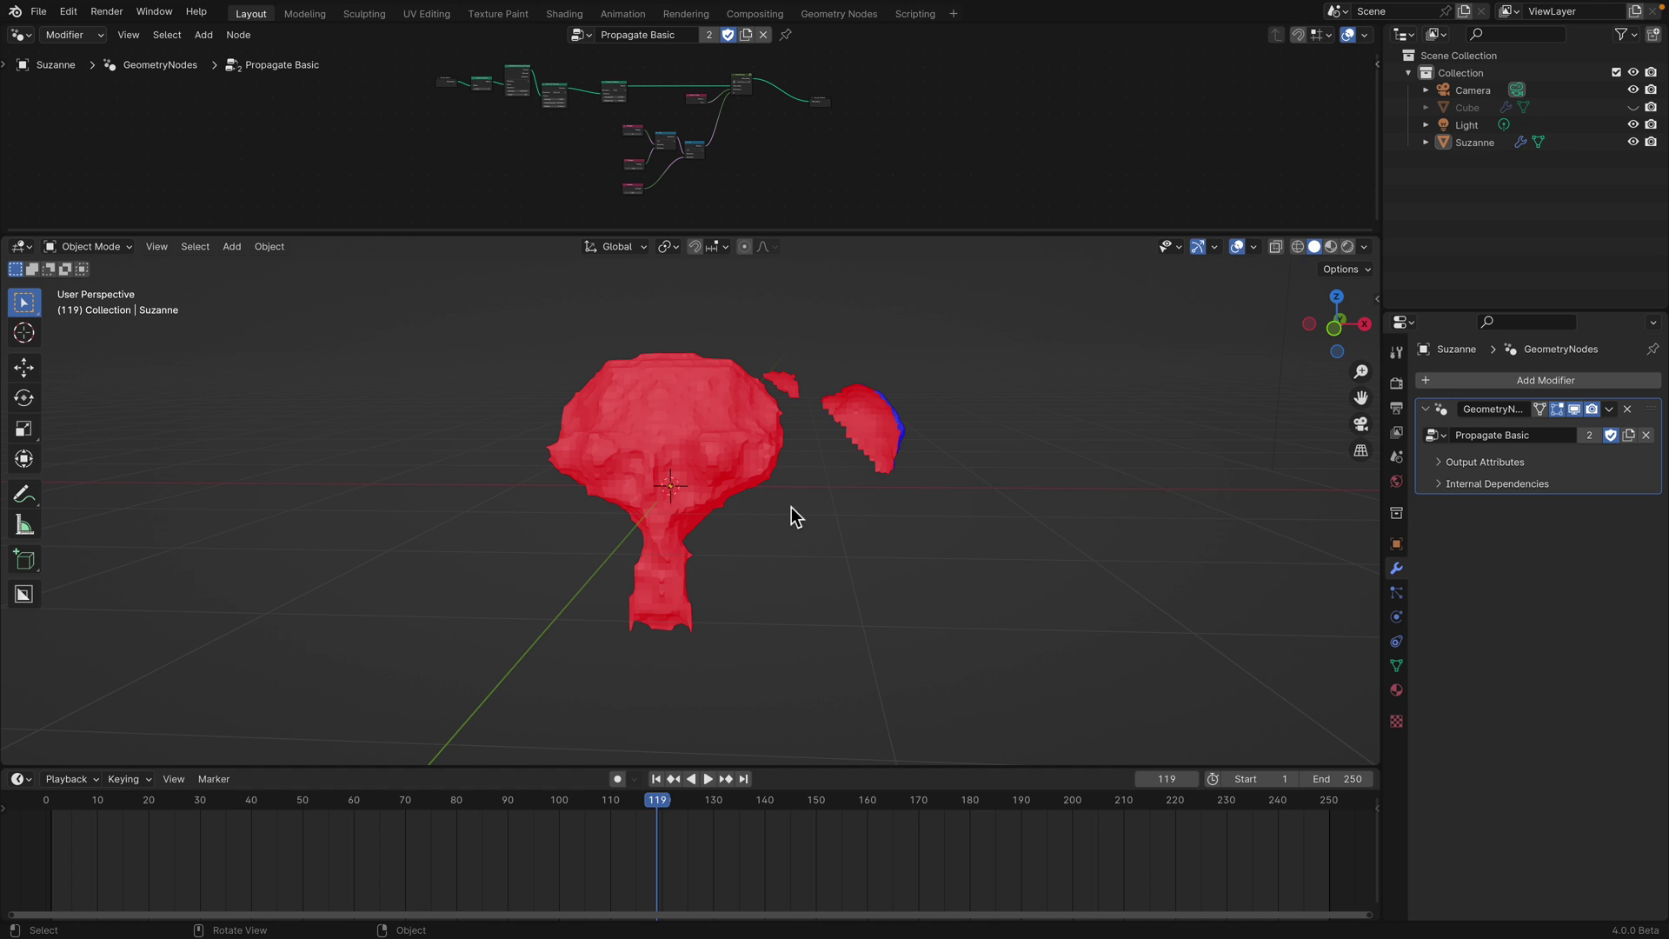
# Save the current file and open the recent file delete_repeat_010.blend
pyautogui.scroll(1, 790, 514)
pyautogui.hotkey('ctrl', 's')
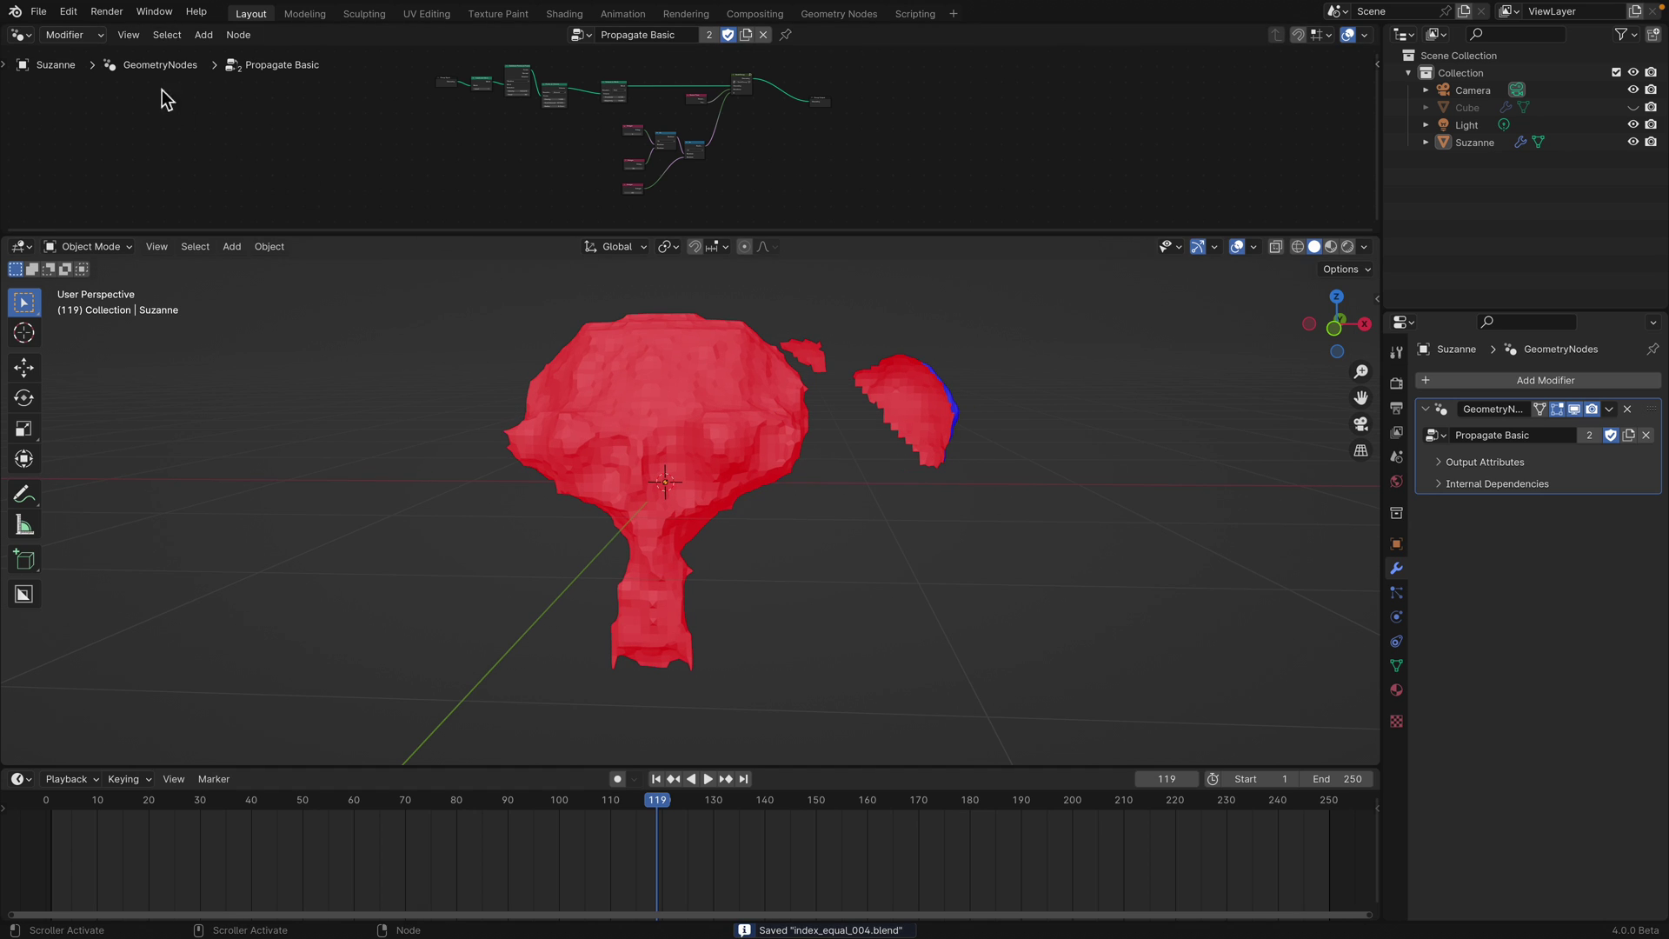
pyautogui.click(47, 14)
pyautogui.moveTo(117, 70)
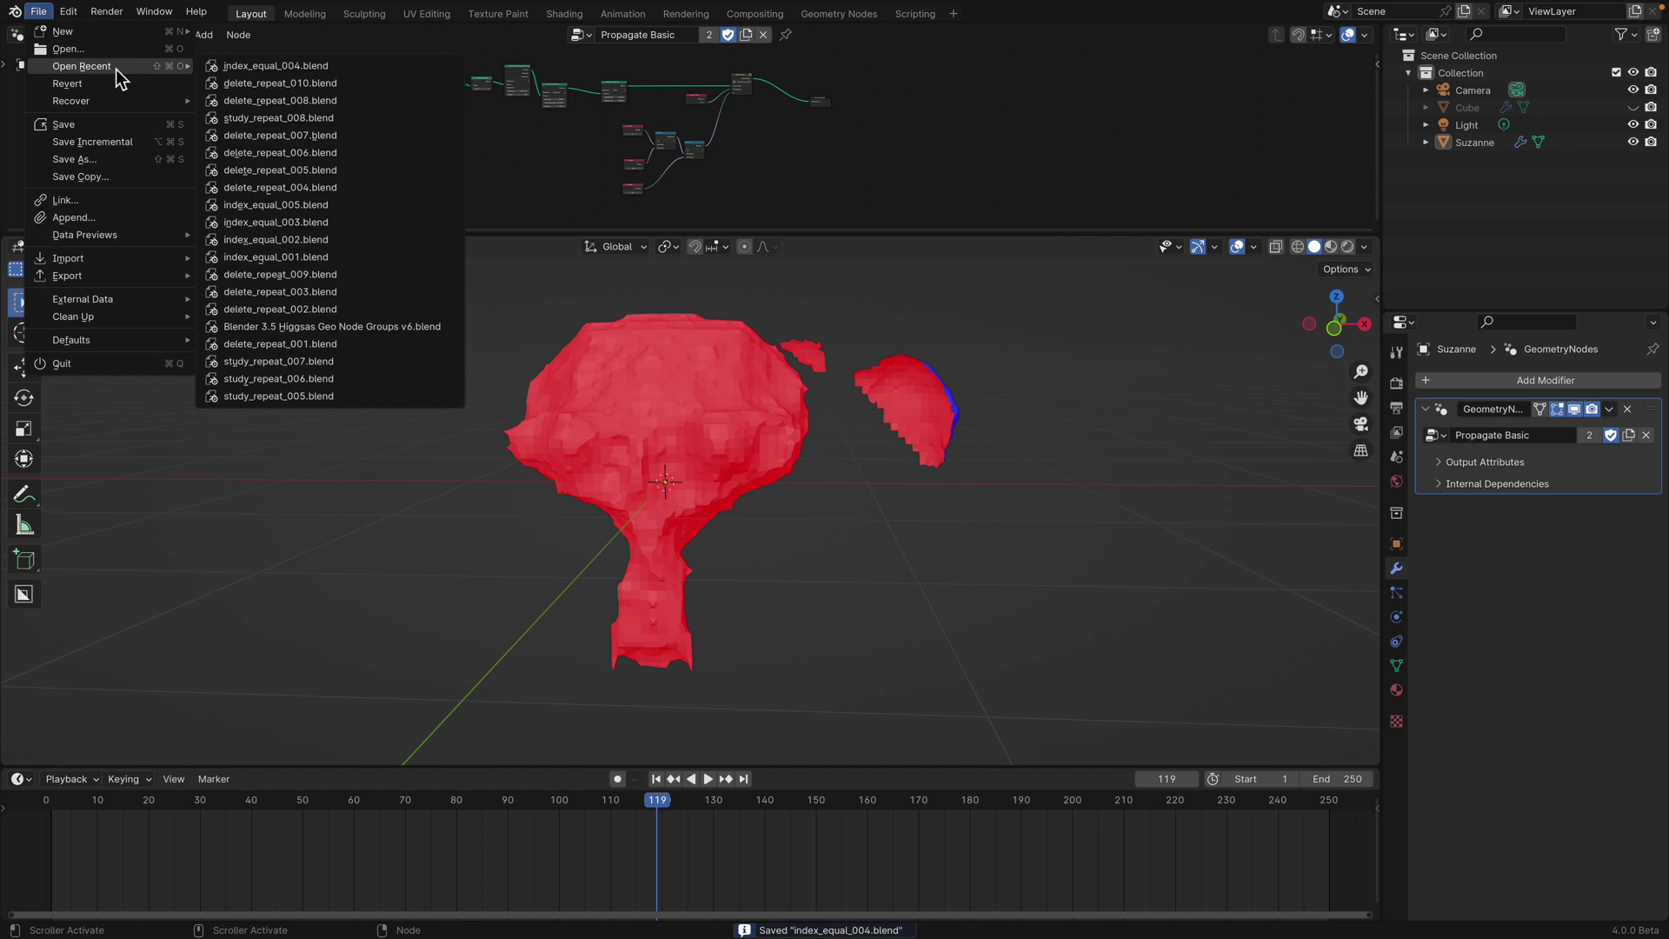
pyautogui.click(311, 83)
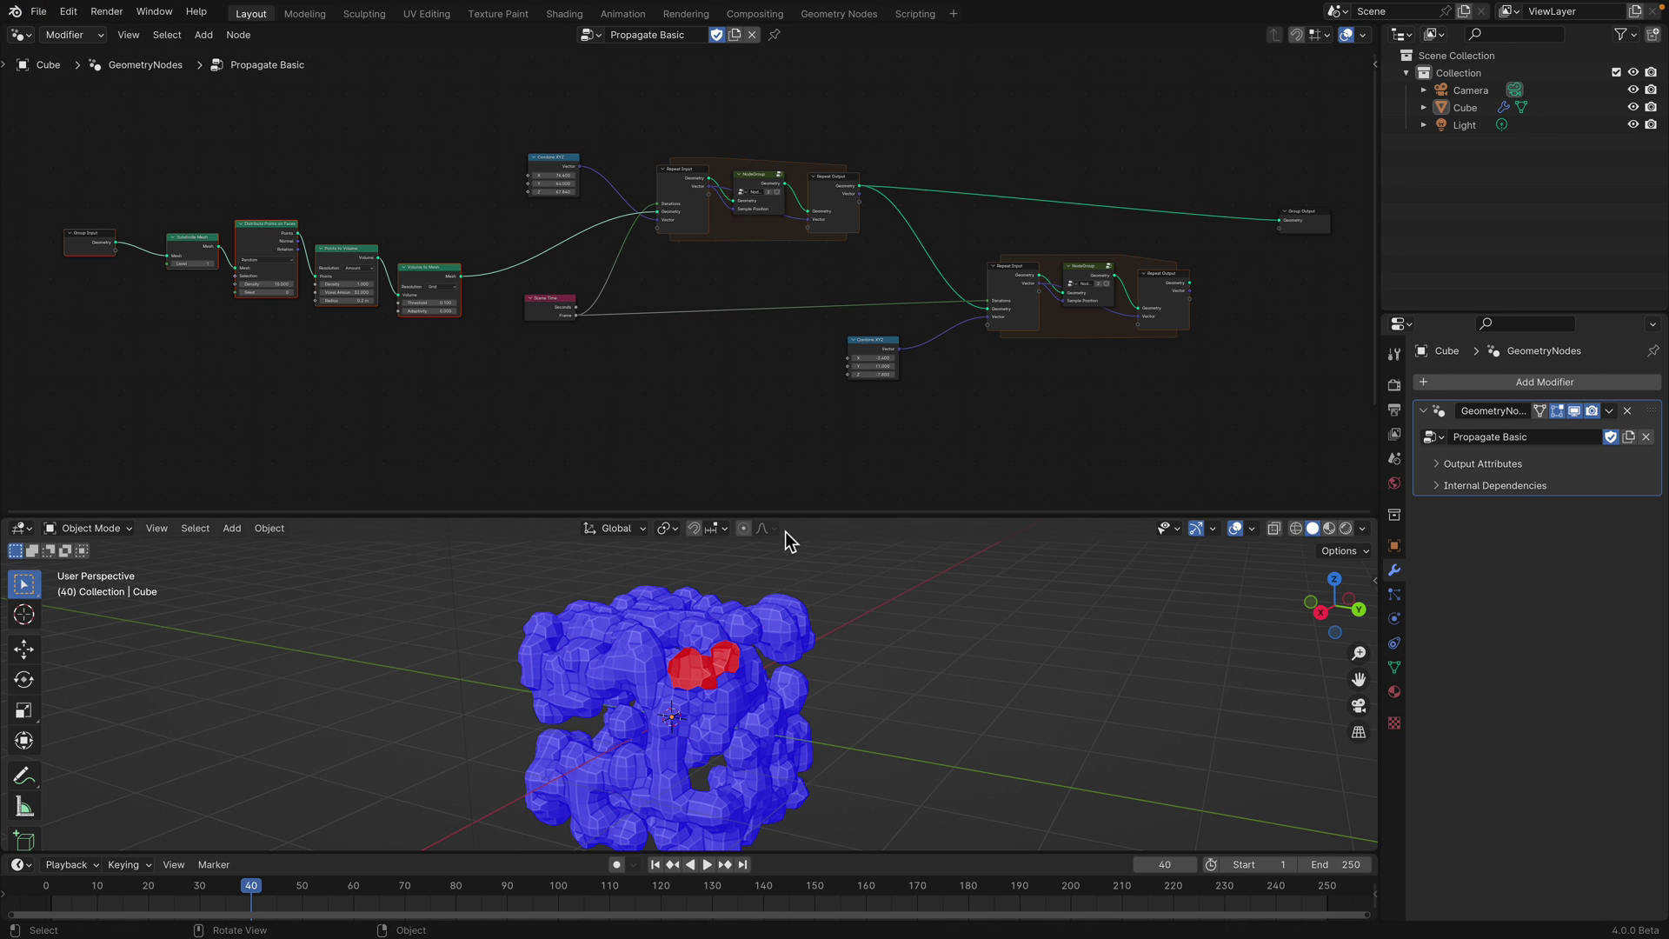
# Enlarge the node editor area and enter the NodeGroup inside the first repeat zone
pyautogui.moveTo(794, 522); pyautogui.dragTo(791, 599)
pyautogui.moveTo(687, 448); pyautogui.dragTo(674, 534, button='middle')
pyautogui.scroll(8, 677, 520)
pyautogui.moveTo(779, 365); pyautogui.dragTo(702, 362, button='middle')
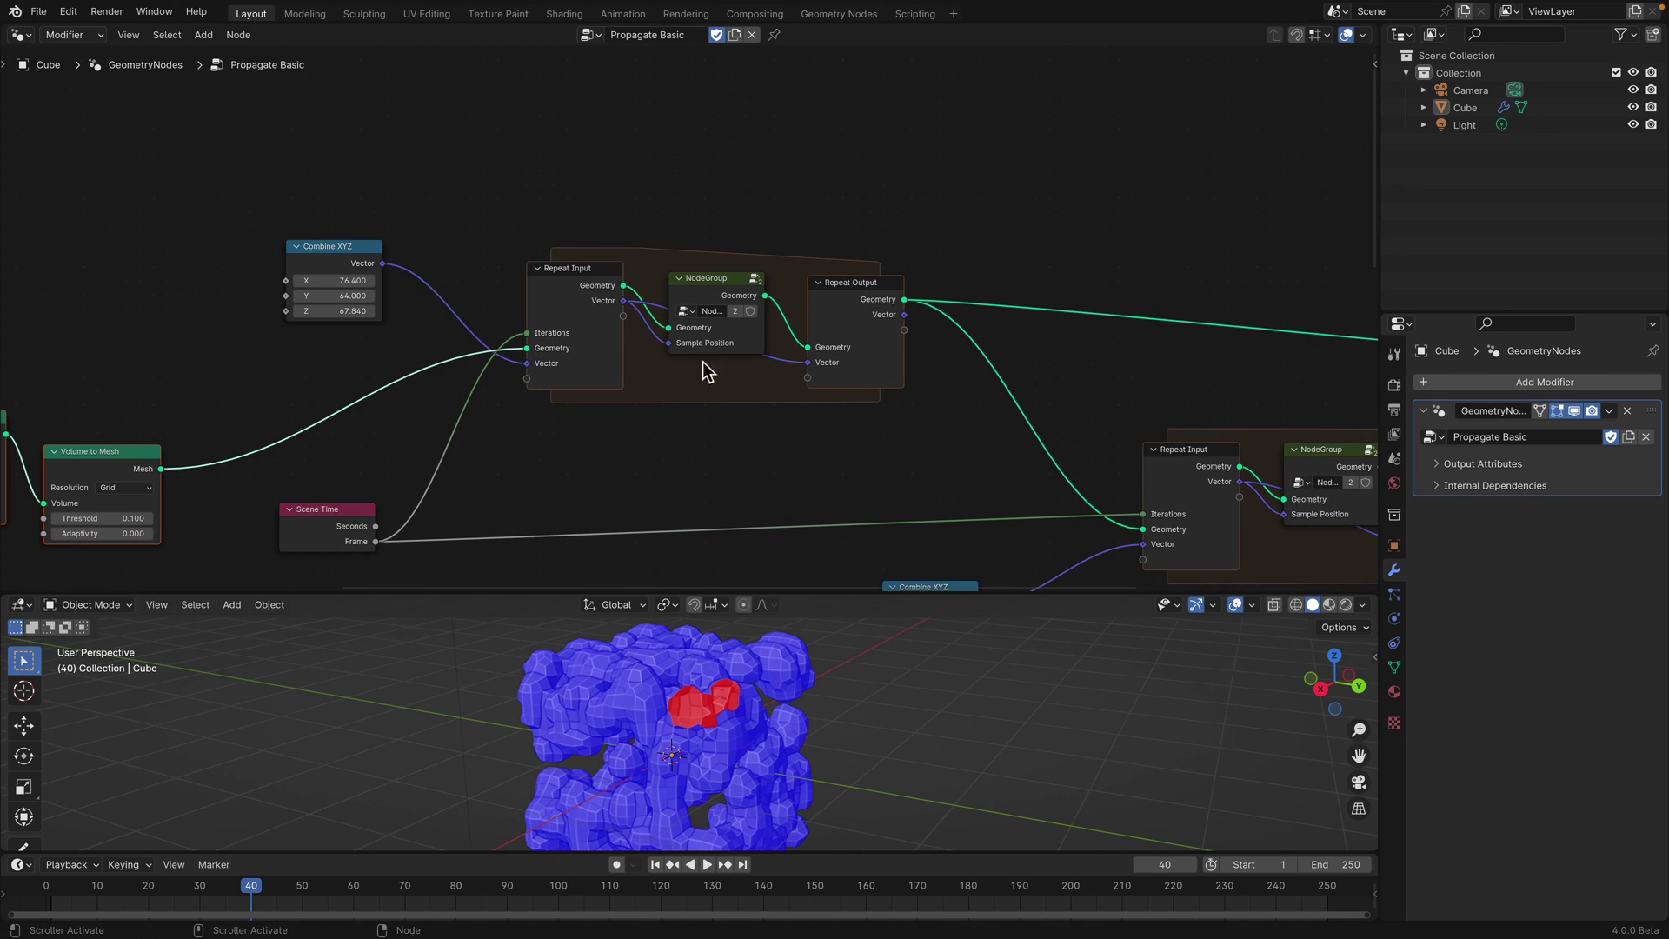
pyautogui.click(708, 280)
pyautogui.press('Tab')
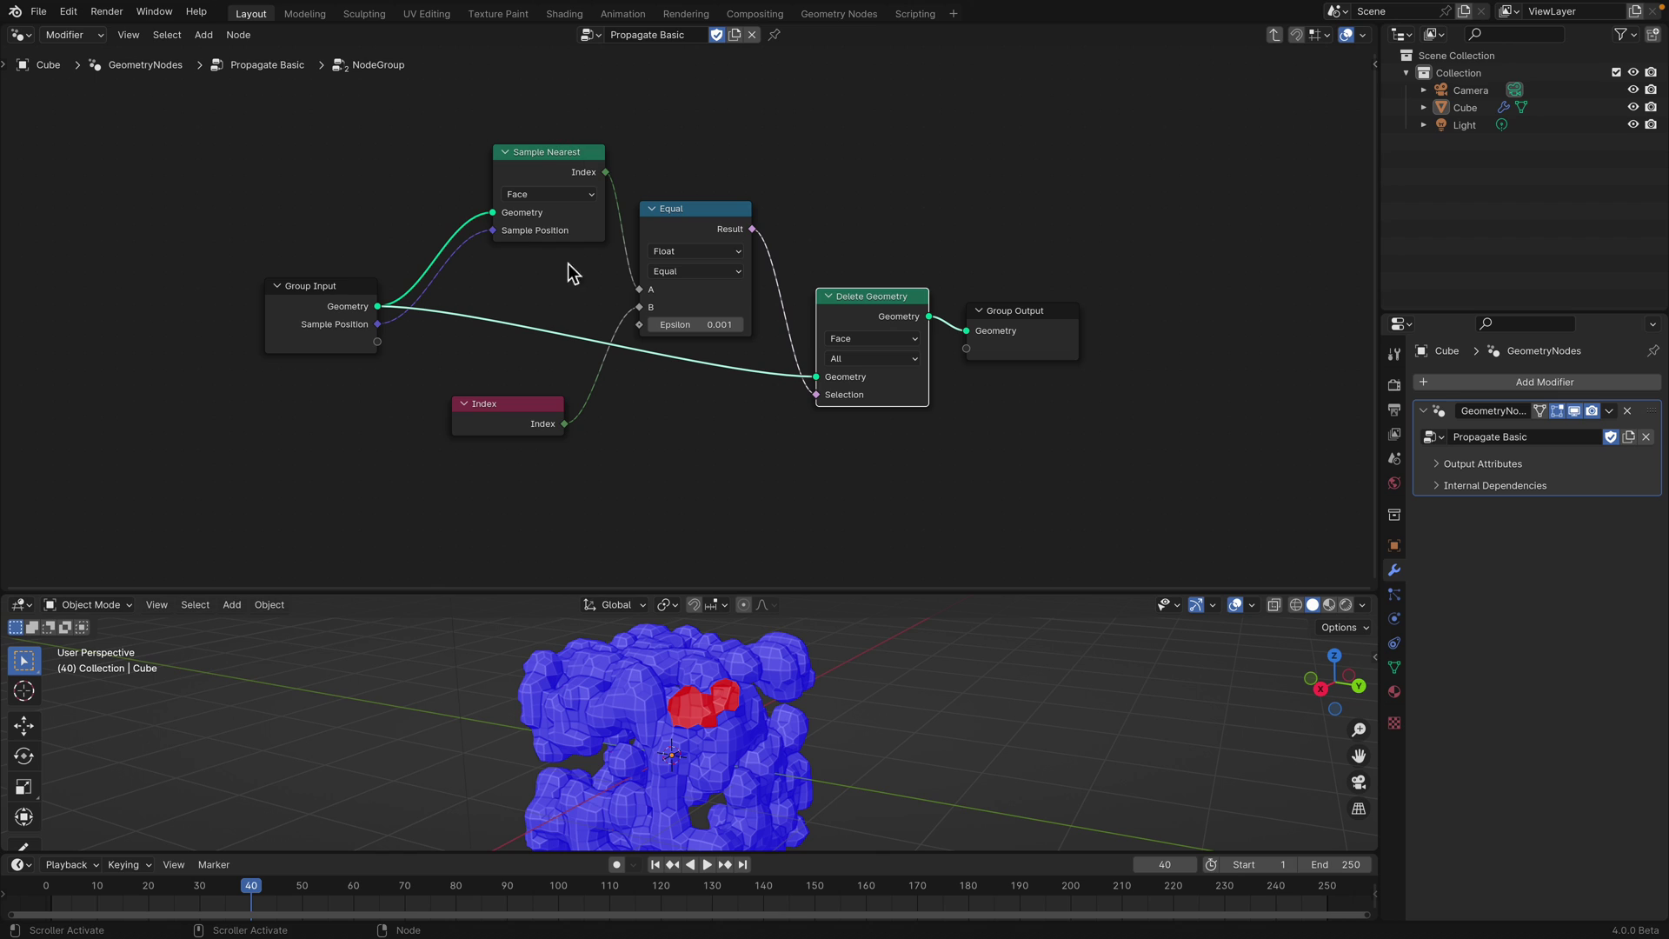
# Rearrange the Sample Nearest, Delete Geometry and Group Output nodes to leave space after the Equal node
pyautogui.moveTo(564, 172); pyautogui.dragTo(532, 162)
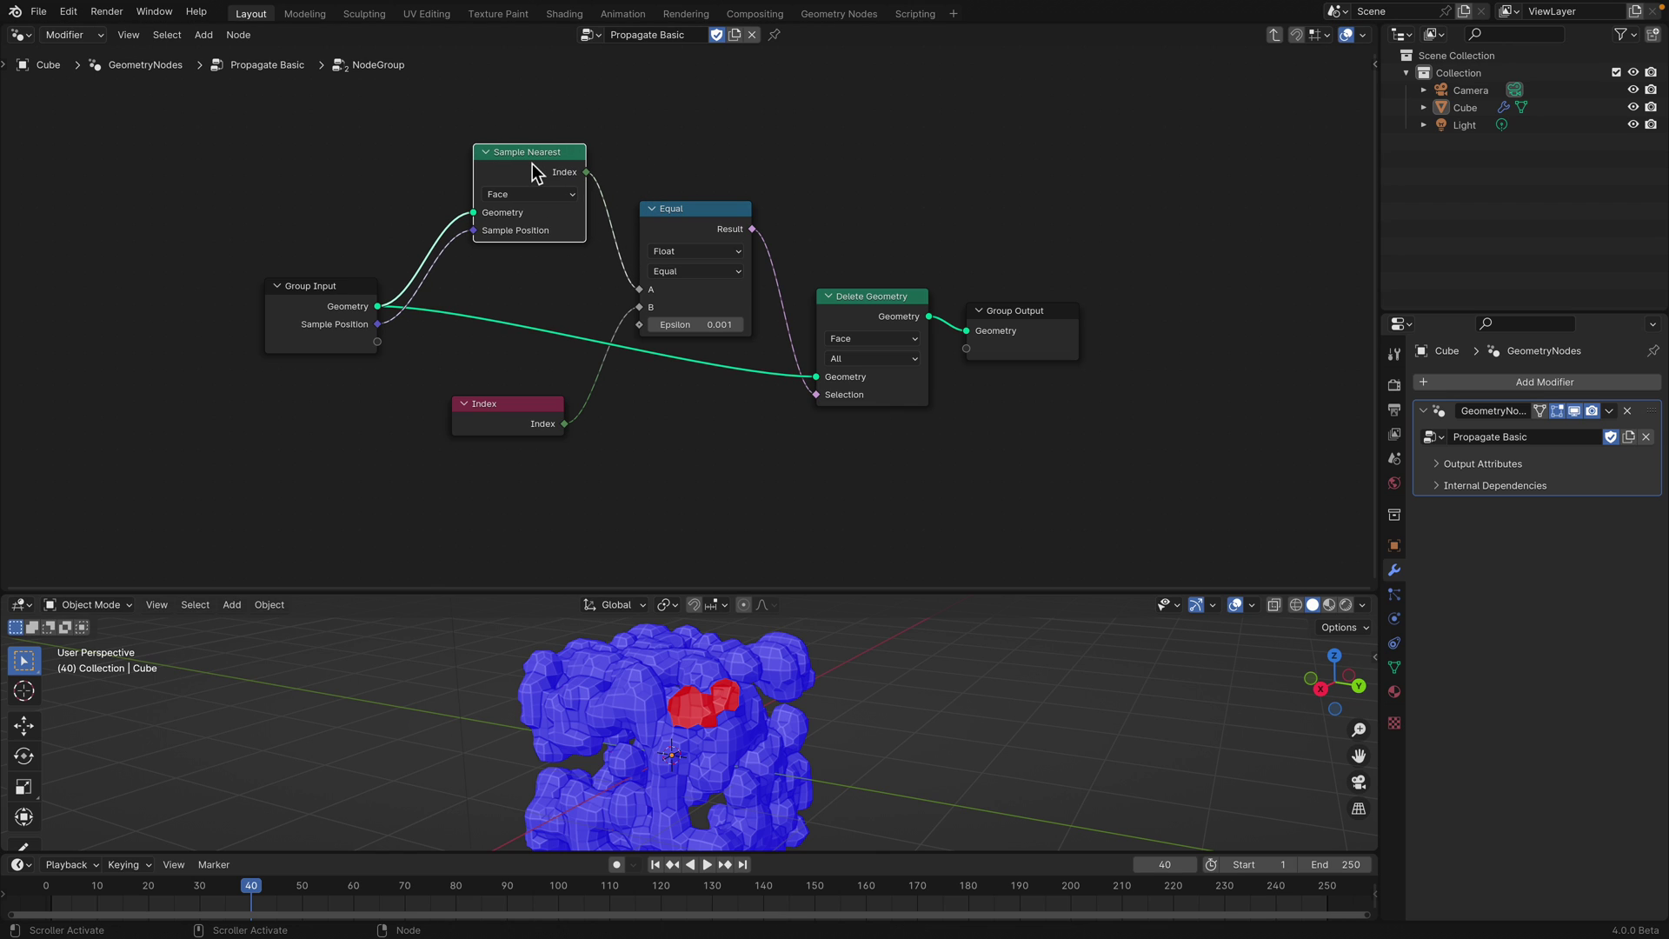
pyautogui.scroll(-2, 561, 226)
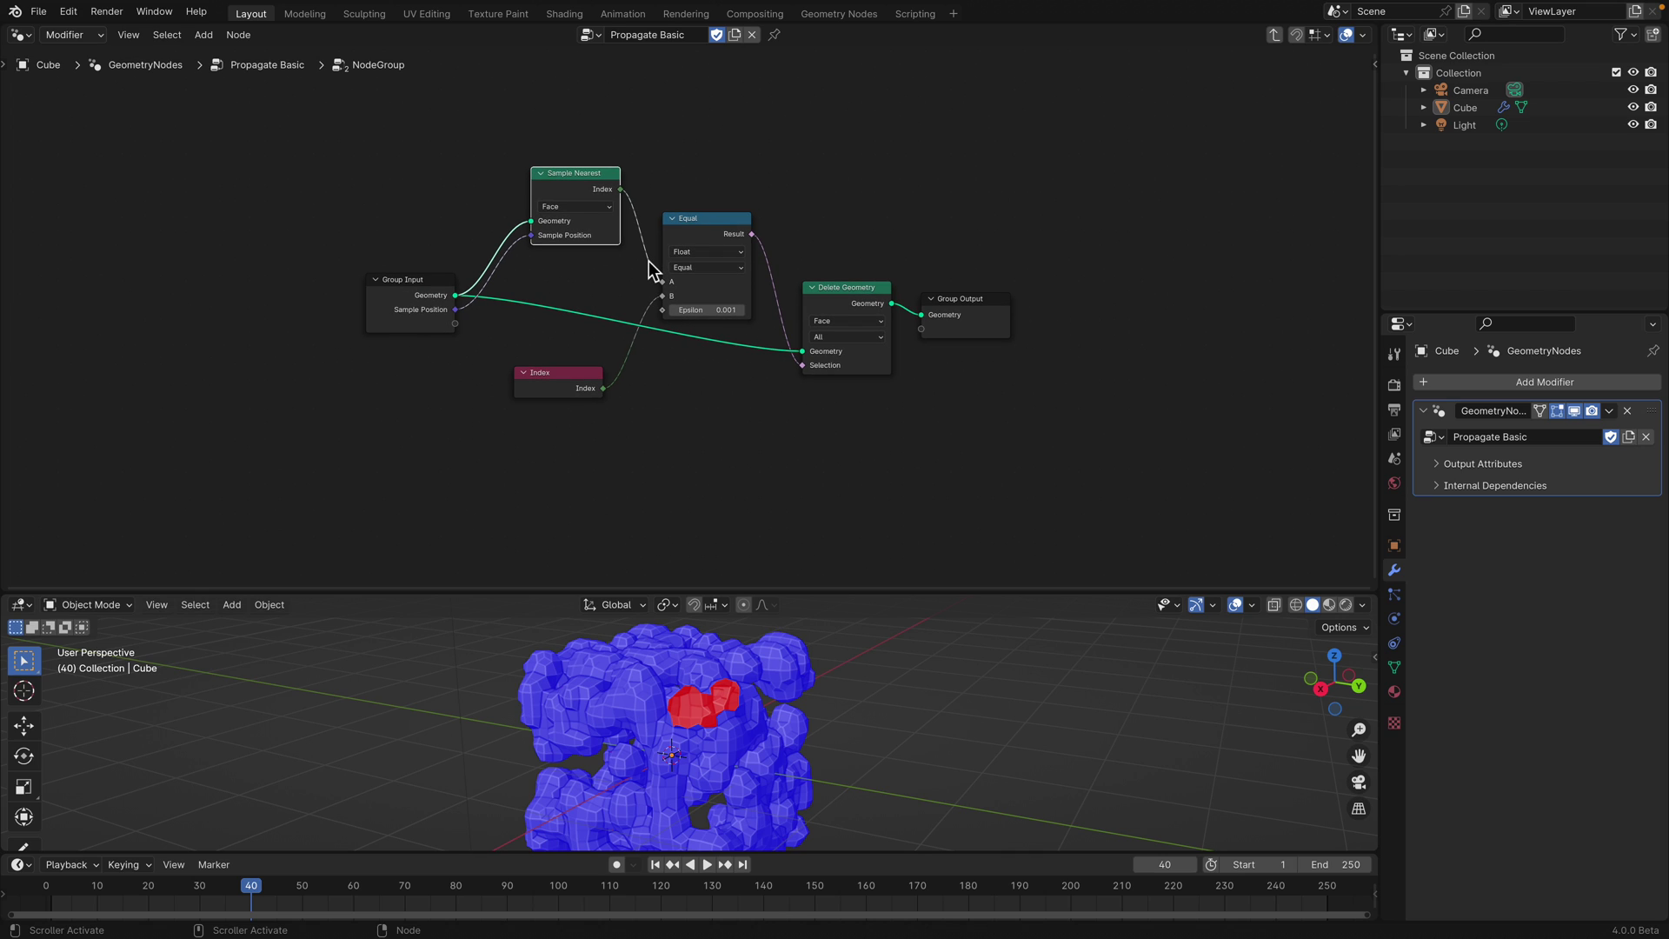
pyautogui.scroll(1, 652, 264)
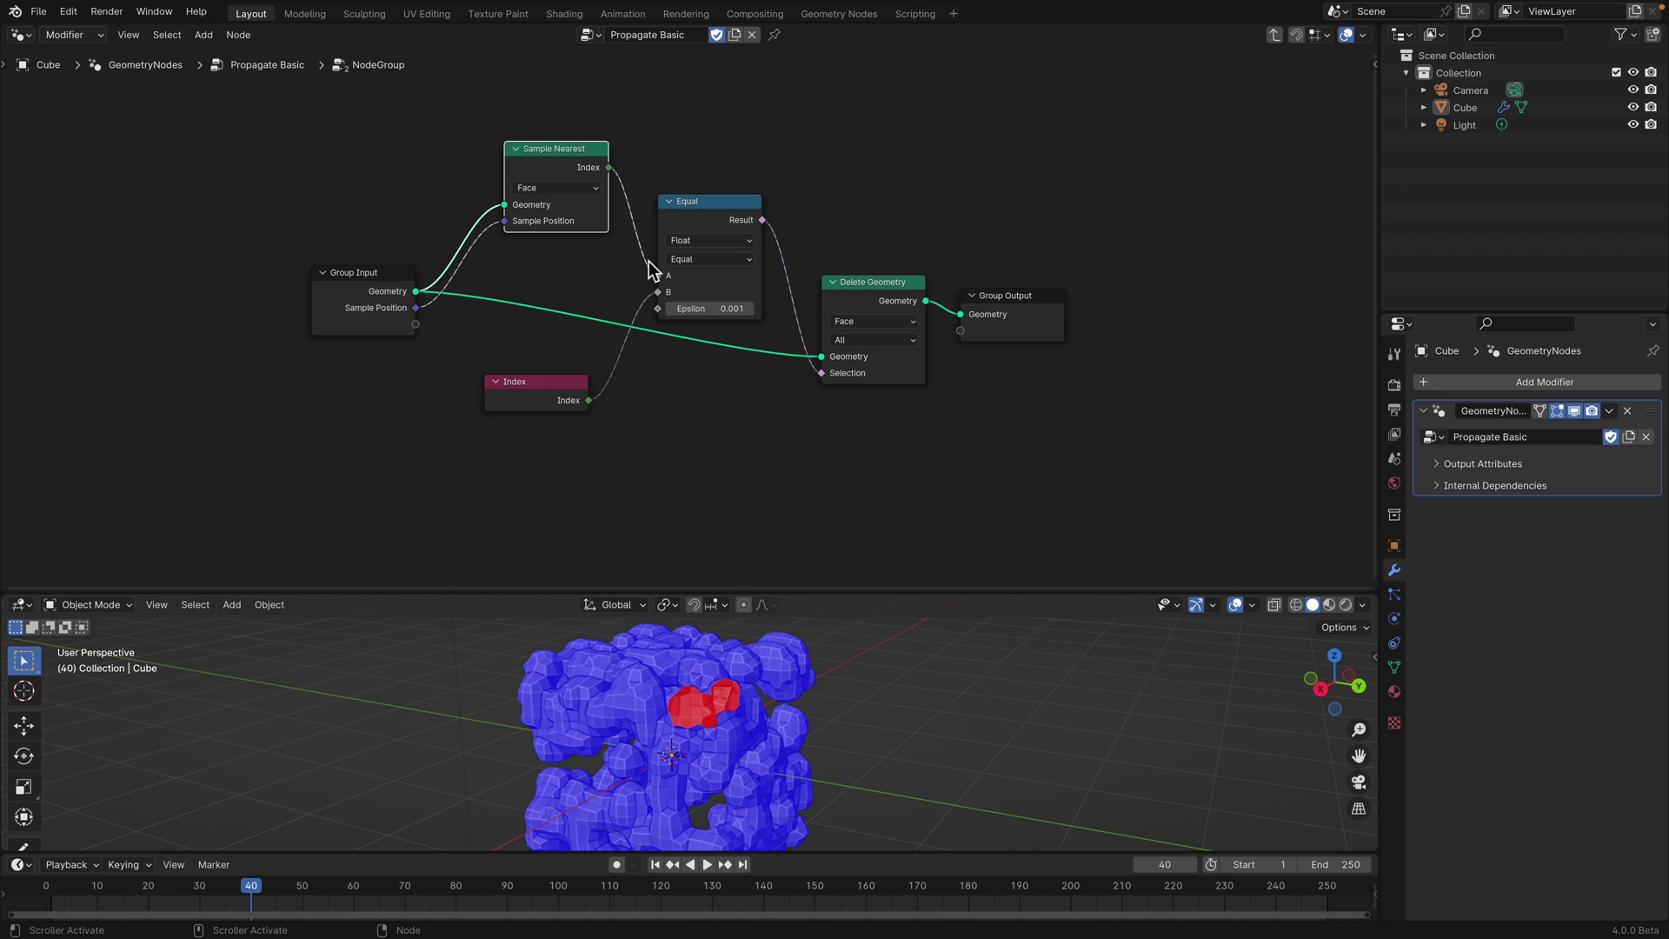
pyautogui.moveTo(892, 280); pyautogui.dragTo(902, 305)
pyautogui.moveTo(1003, 298); pyautogui.dragTo(1086, 314)
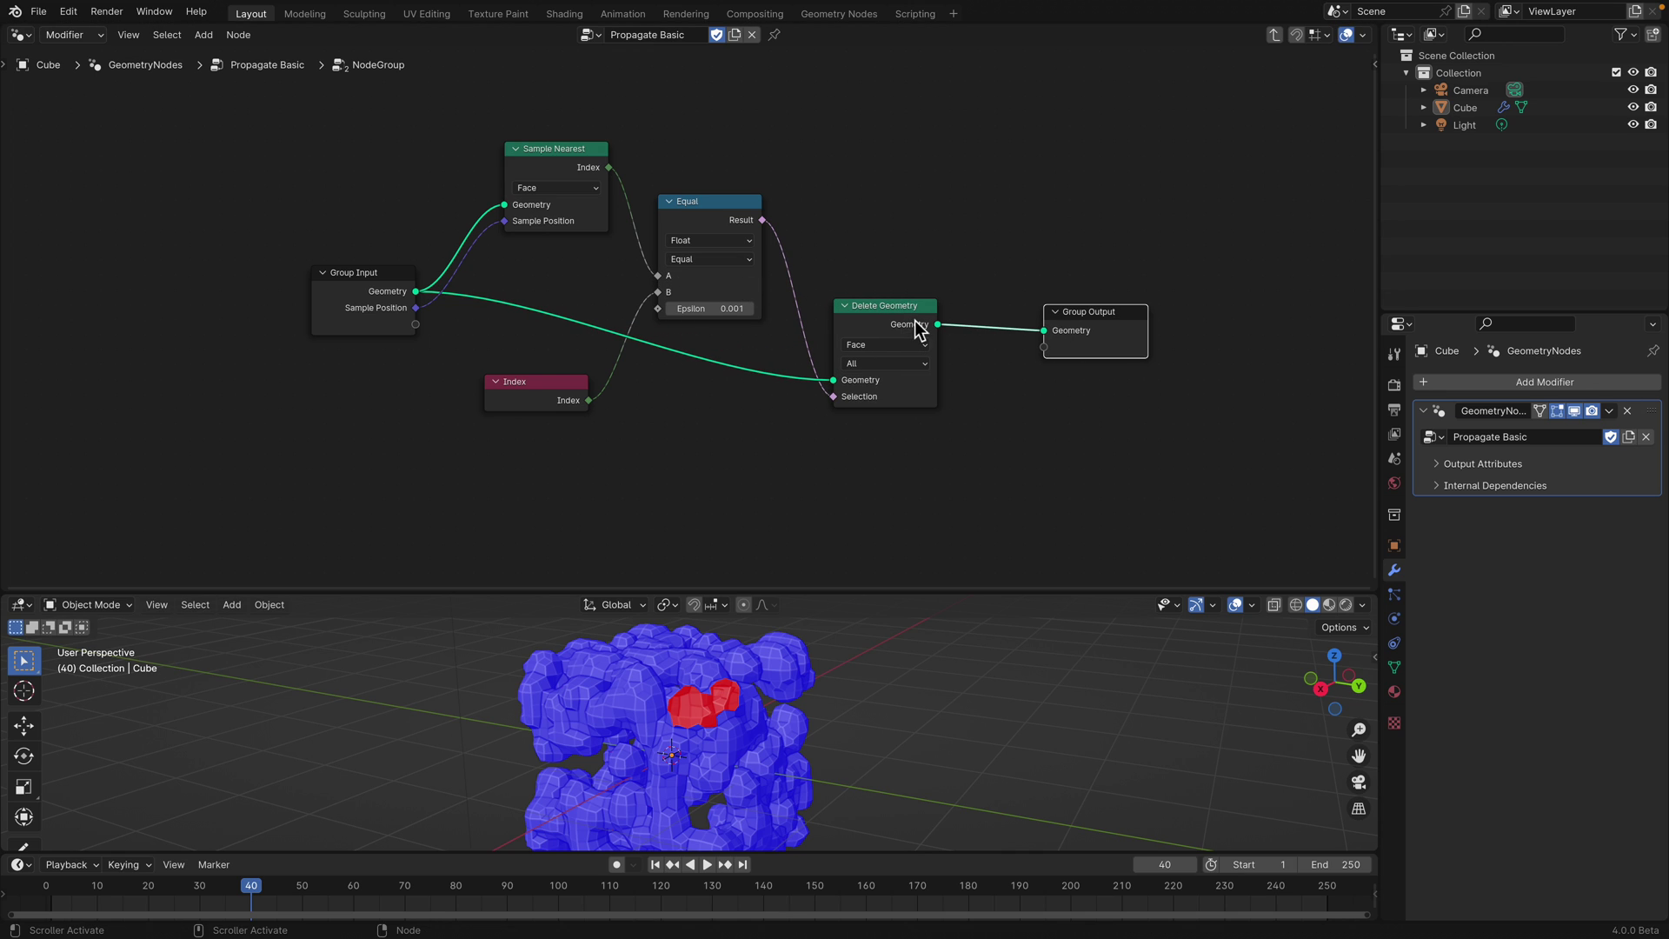
pyautogui.moveTo(914, 317); pyautogui.dragTo(979, 316)
# Add a Blur Attribute node above the Delete Geometry node and save the file
pyautogui.hotkey('shift', 'a')
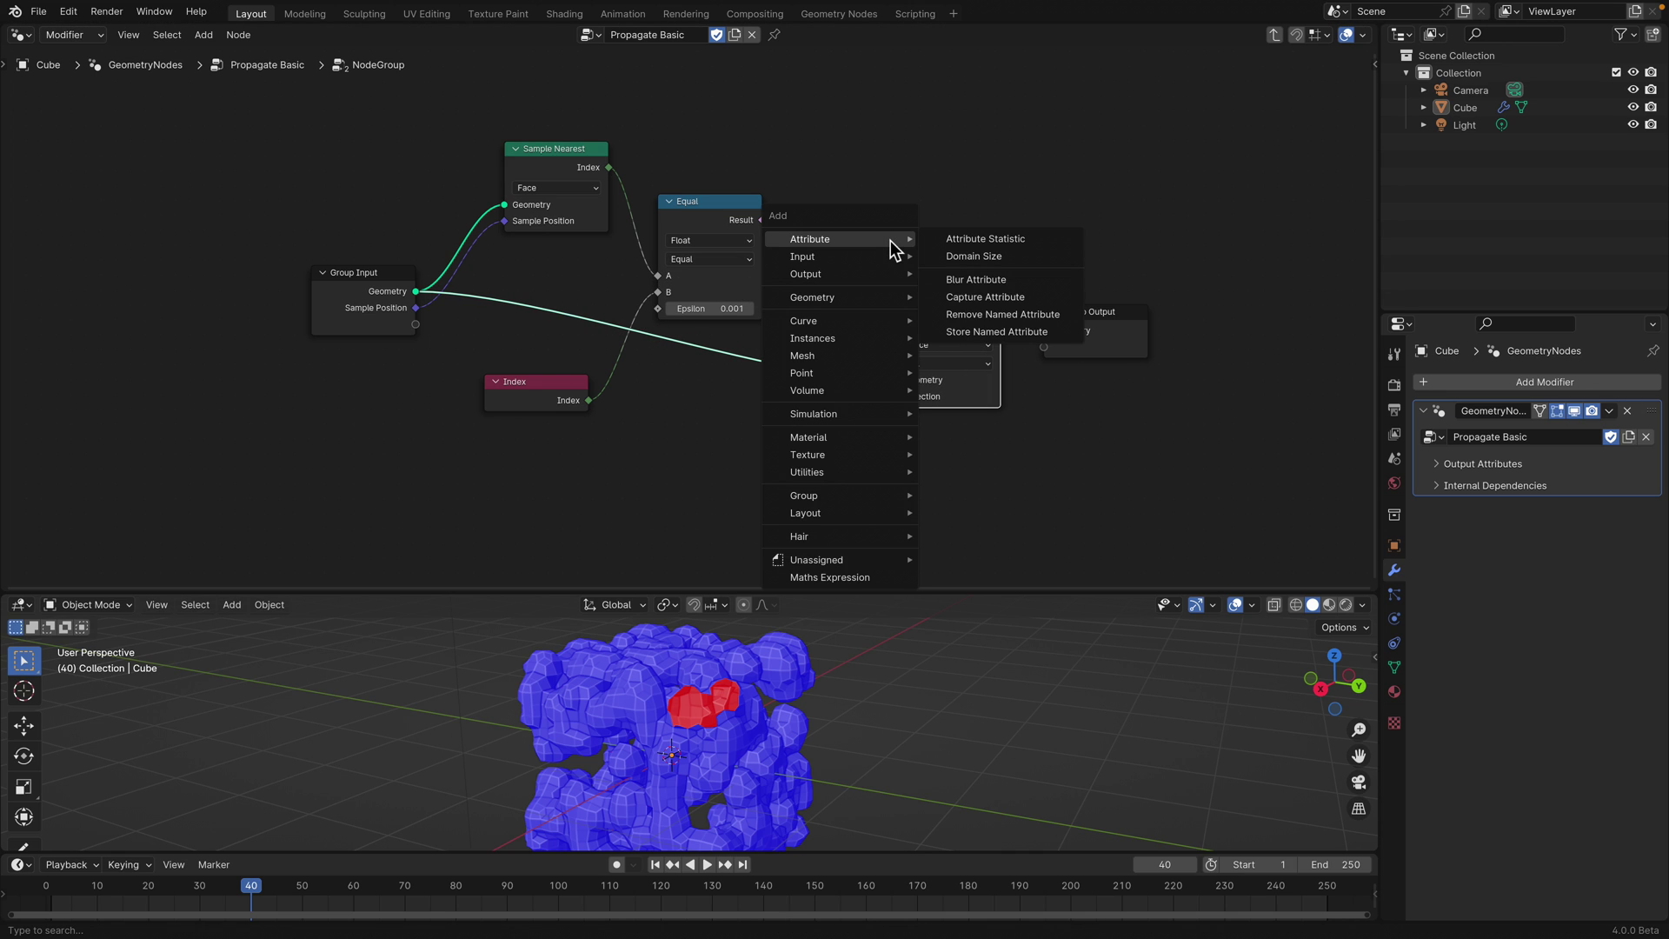
pyautogui.write('blue')
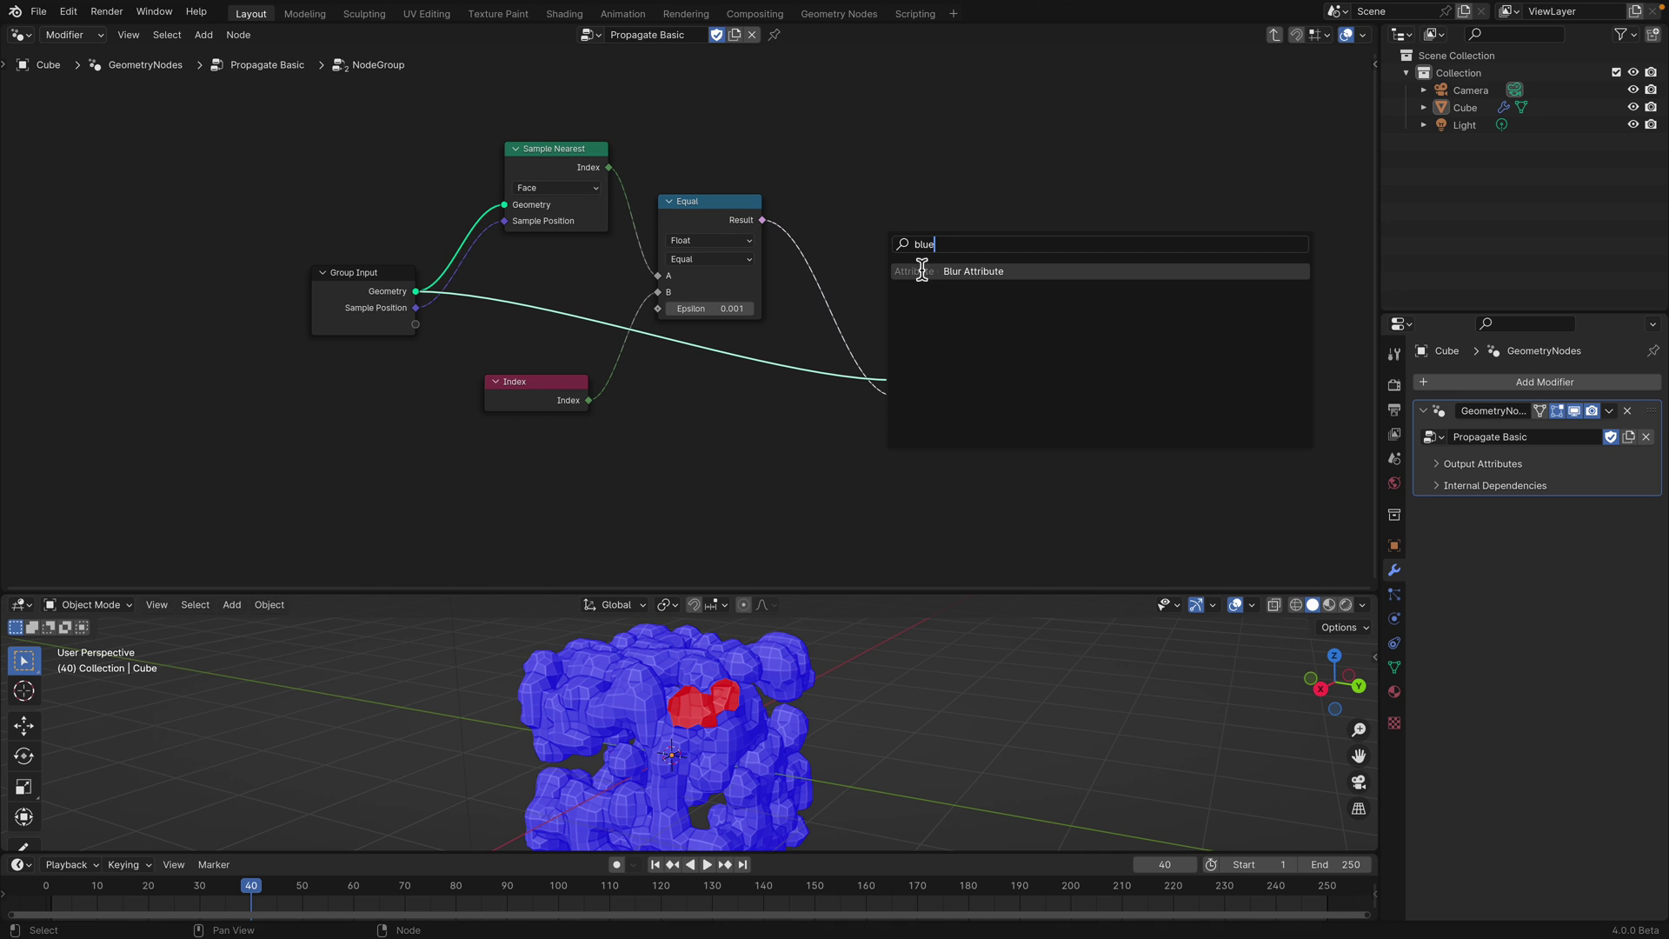
pyautogui.click(922, 271)
pyautogui.click(848, 131)
pyautogui.hotkey('ctrl', 's')
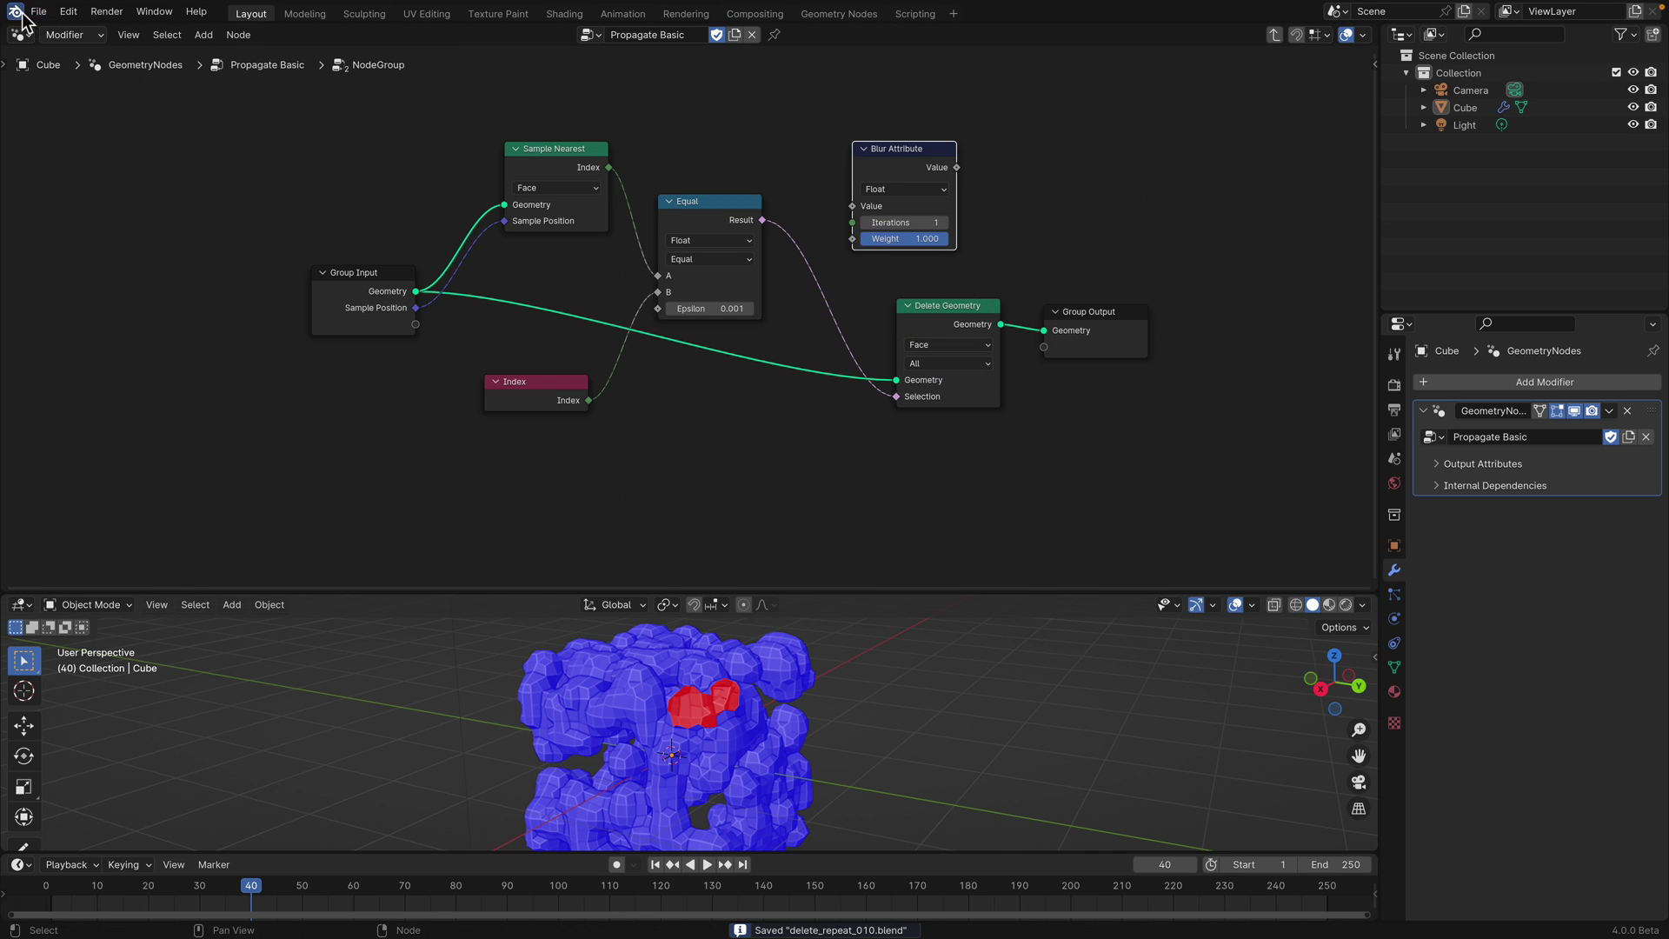
# Show the splash screen to check the program version and close it again
pyautogui.click(38, 12)
pyautogui.moveTo(15, 11)
pyautogui.click(53, 31)
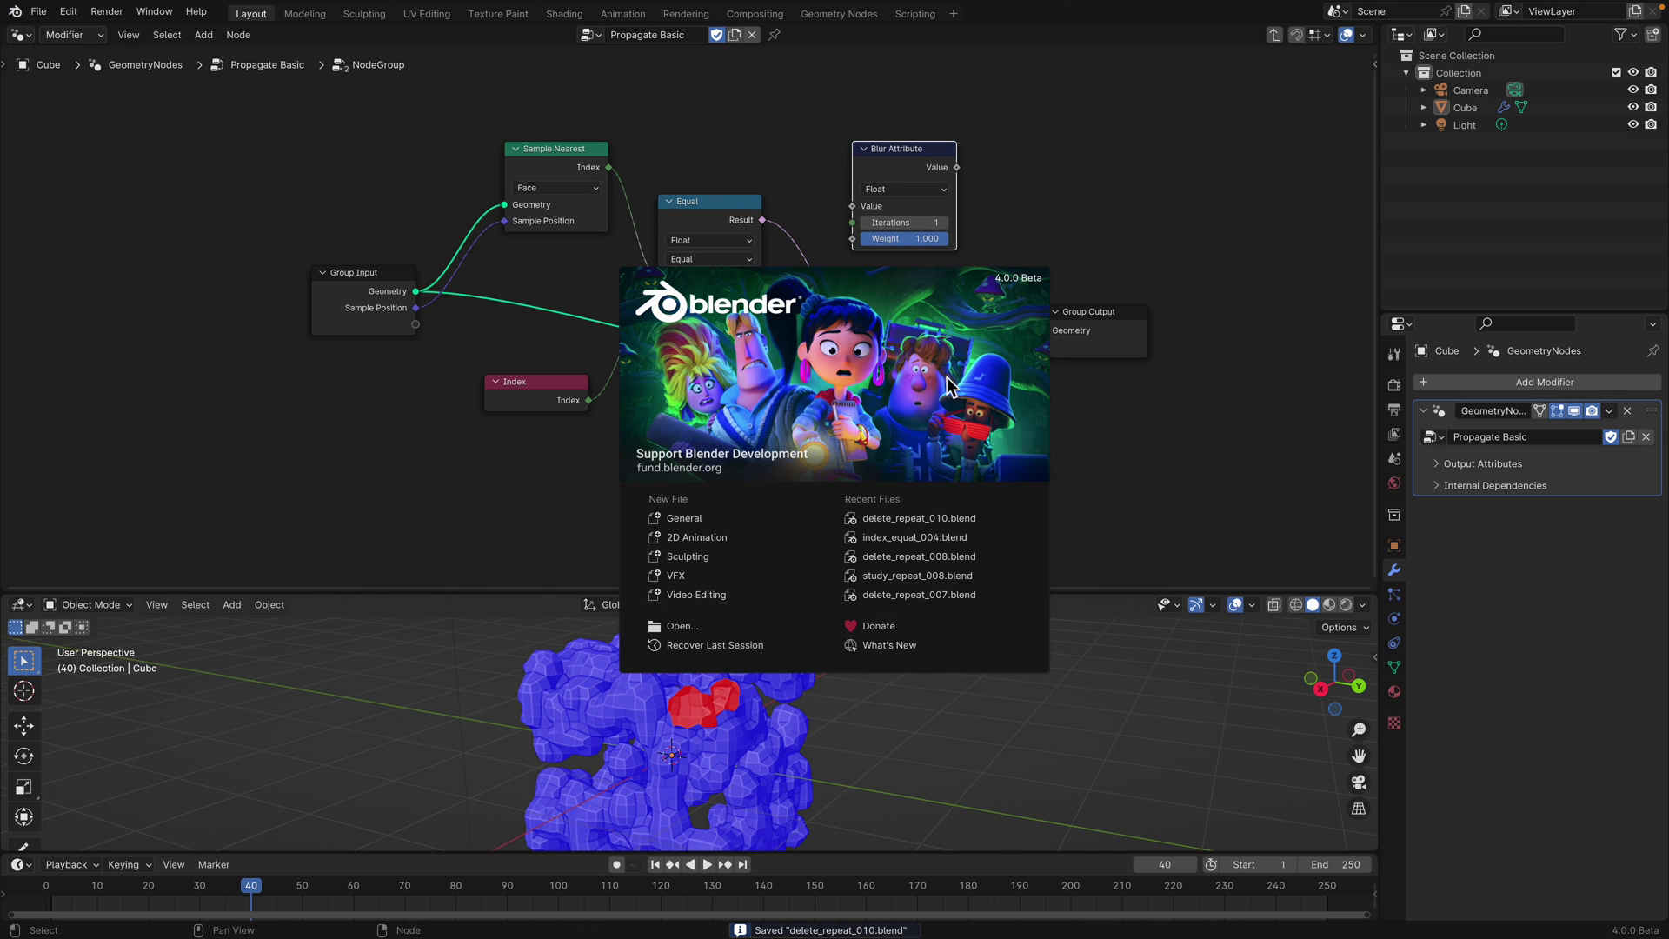
pyautogui.click(1041, 224)
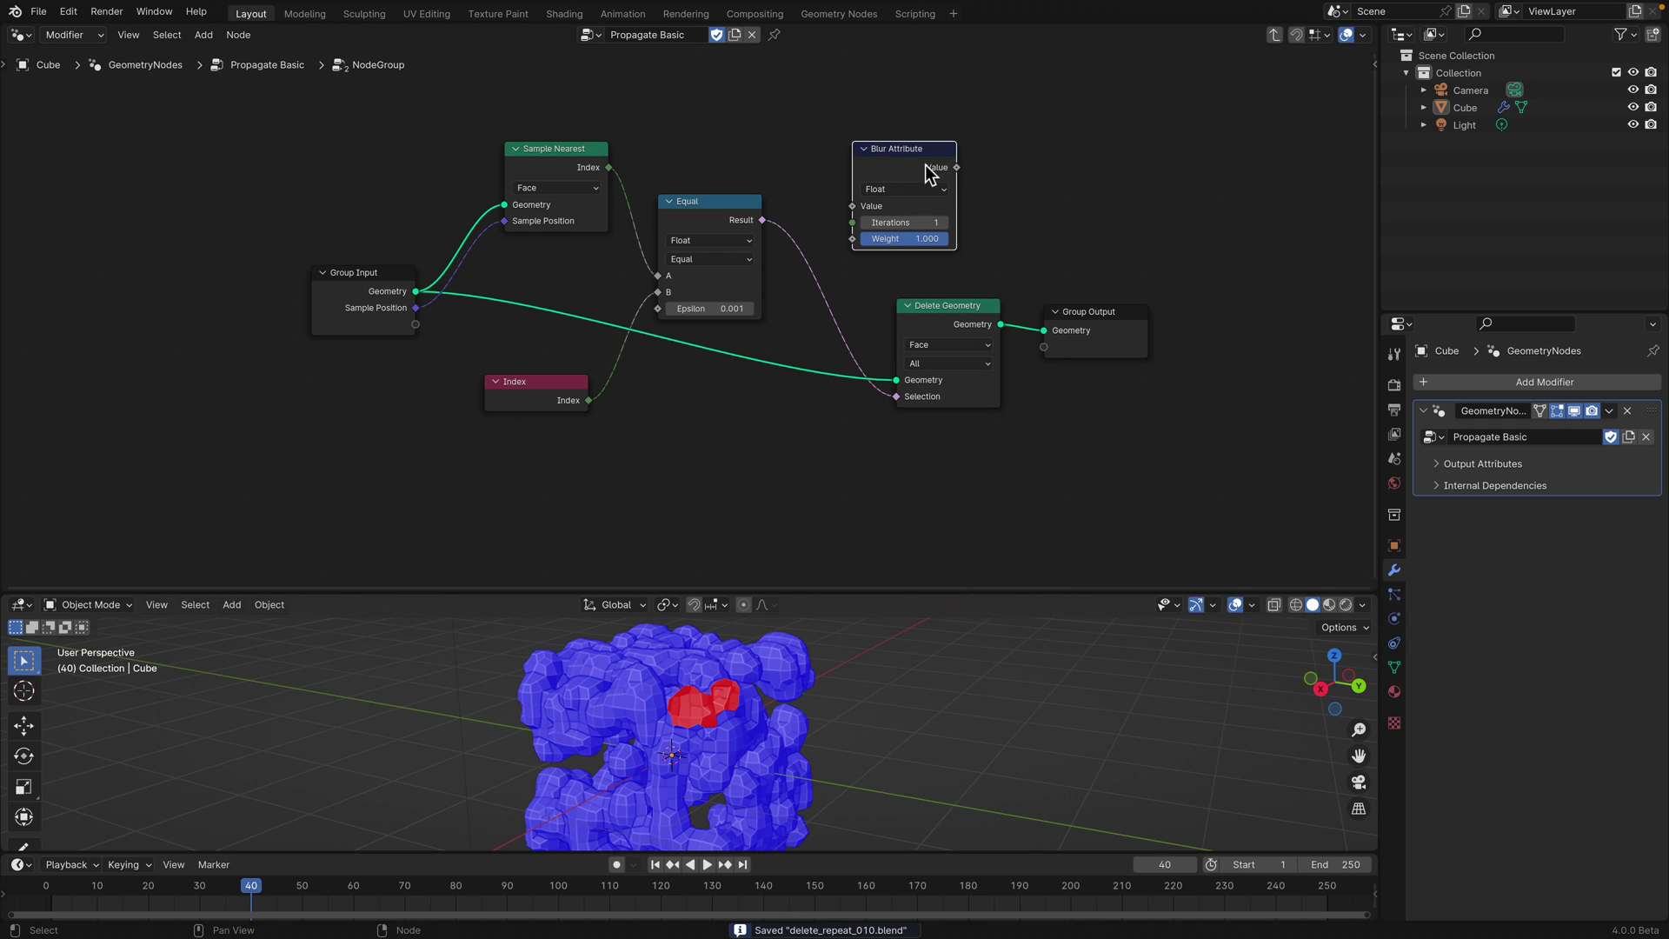
# Insert the Blur Attribute node between Equal and the Delete Geometry selection, and set its Iterations to 4
pyautogui.moveTo(915, 162); pyautogui.dragTo(885, 210)
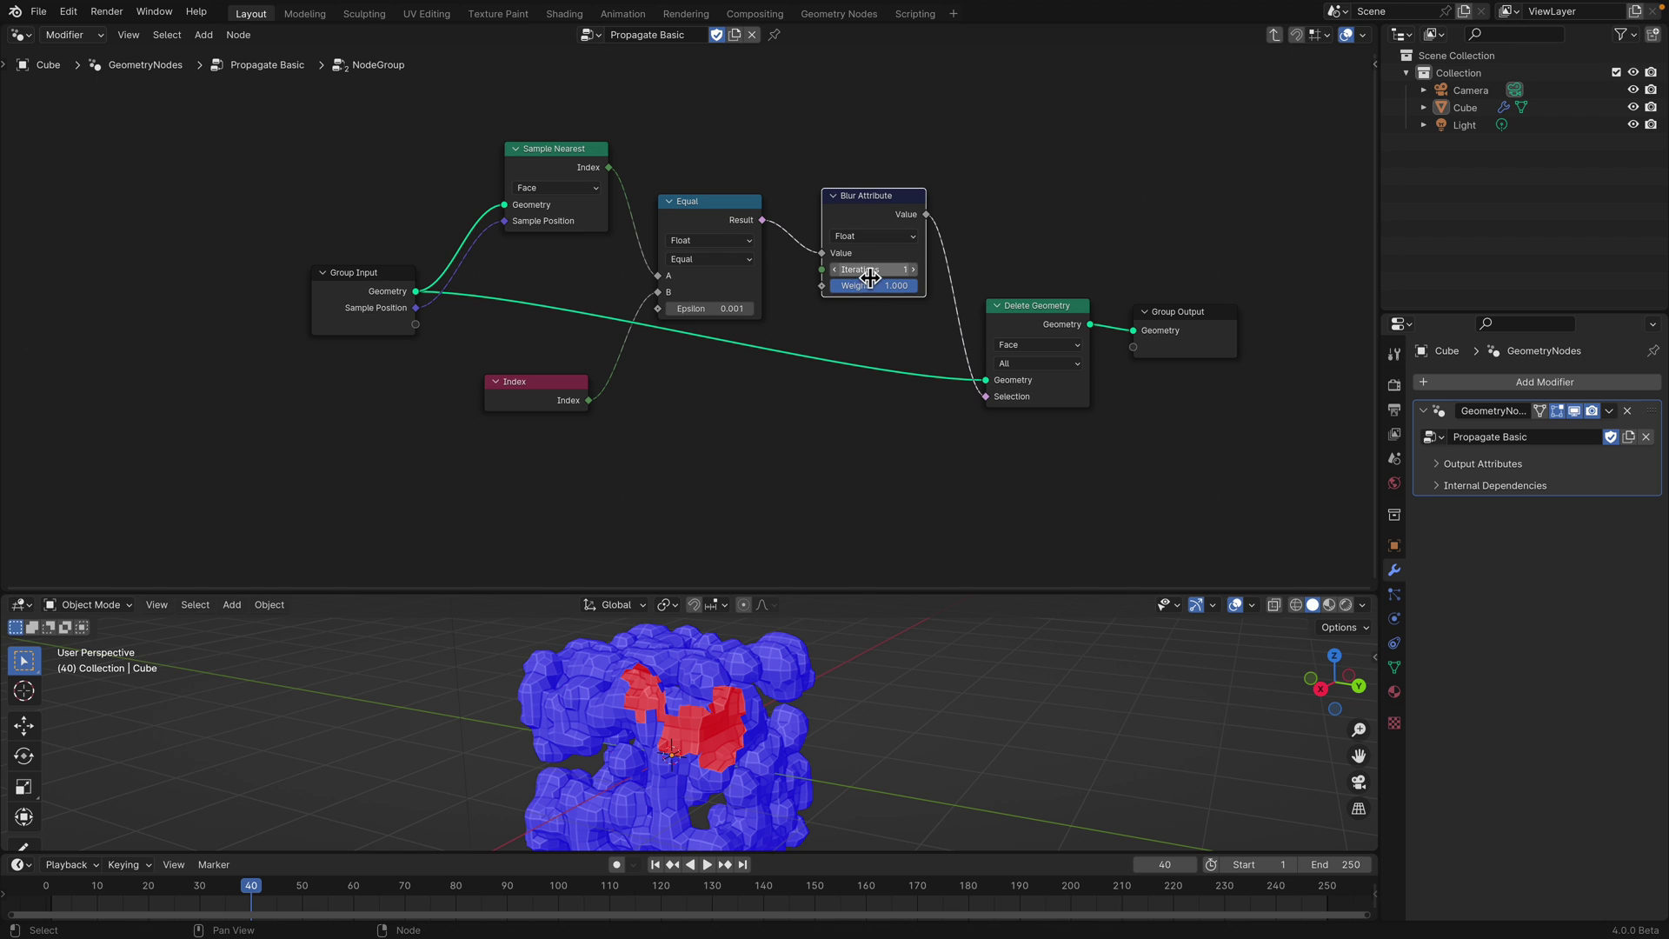
pyautogui.moveTo(872, 271)
pyautogui.mouseDown()
pyautogui.moveTo(943, 270)
pyautogui.moveTo(876, 270)
pyautogui.mouseUp()
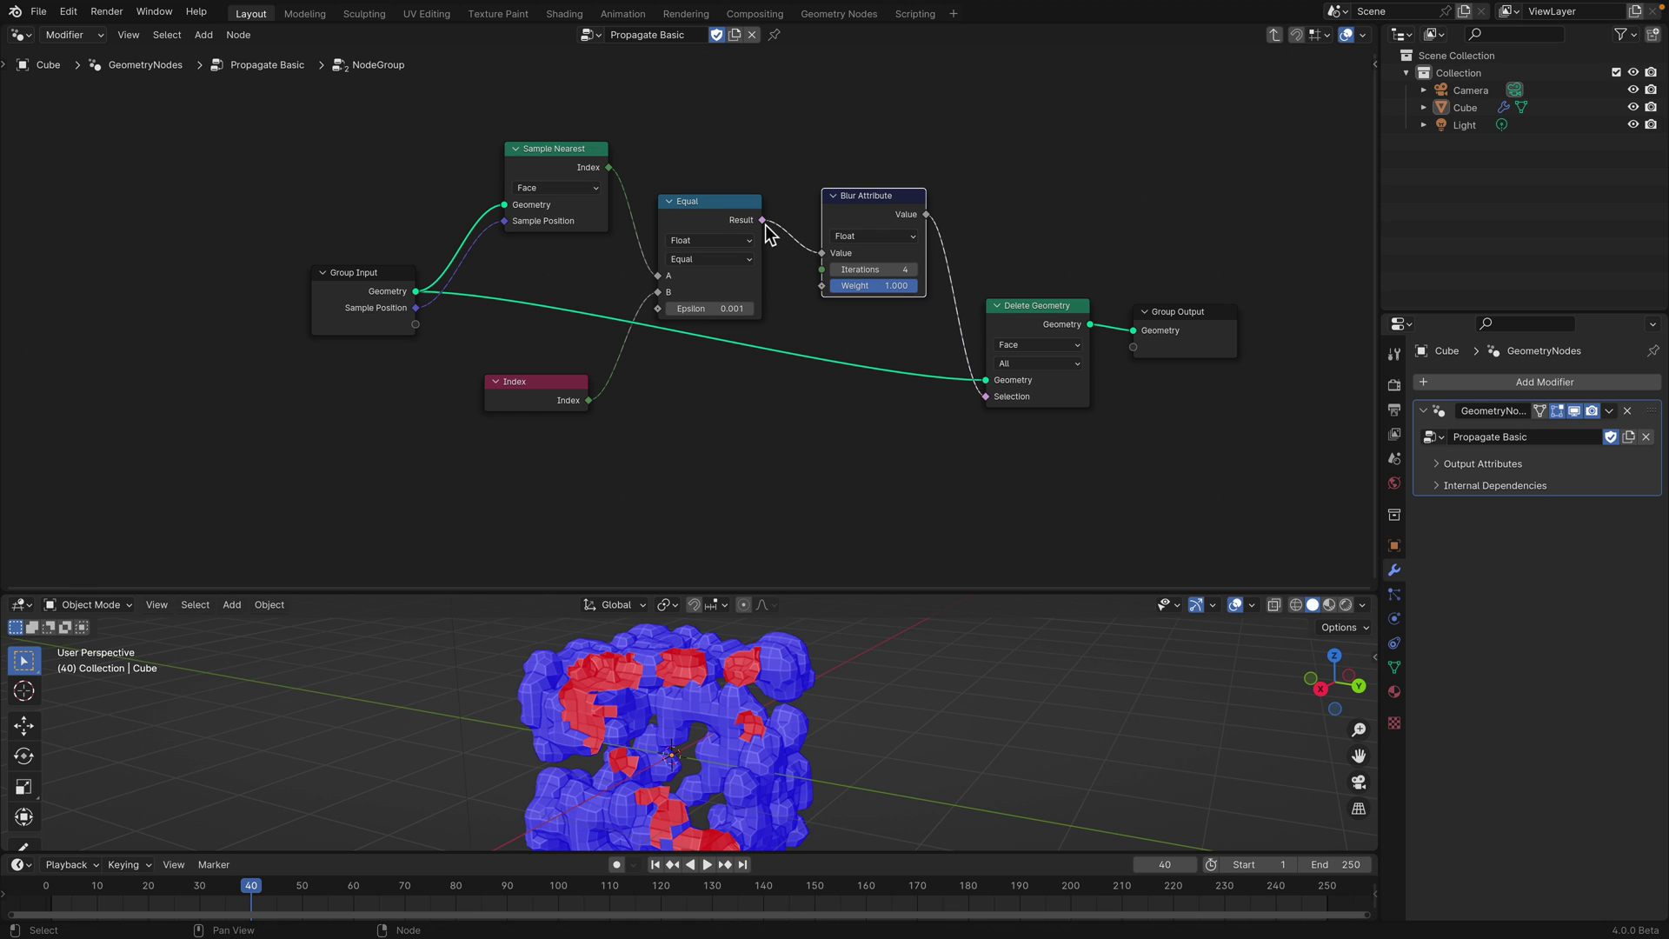
# Reconnect the Equal result directly to the Delete Geometry selection and delete the Blur Attribute node
pyautogui.moveTo(765, 221); pyautogui.dragTo(986, 396)
pyautogui.click(879, 212)
pyautogui.press('x')
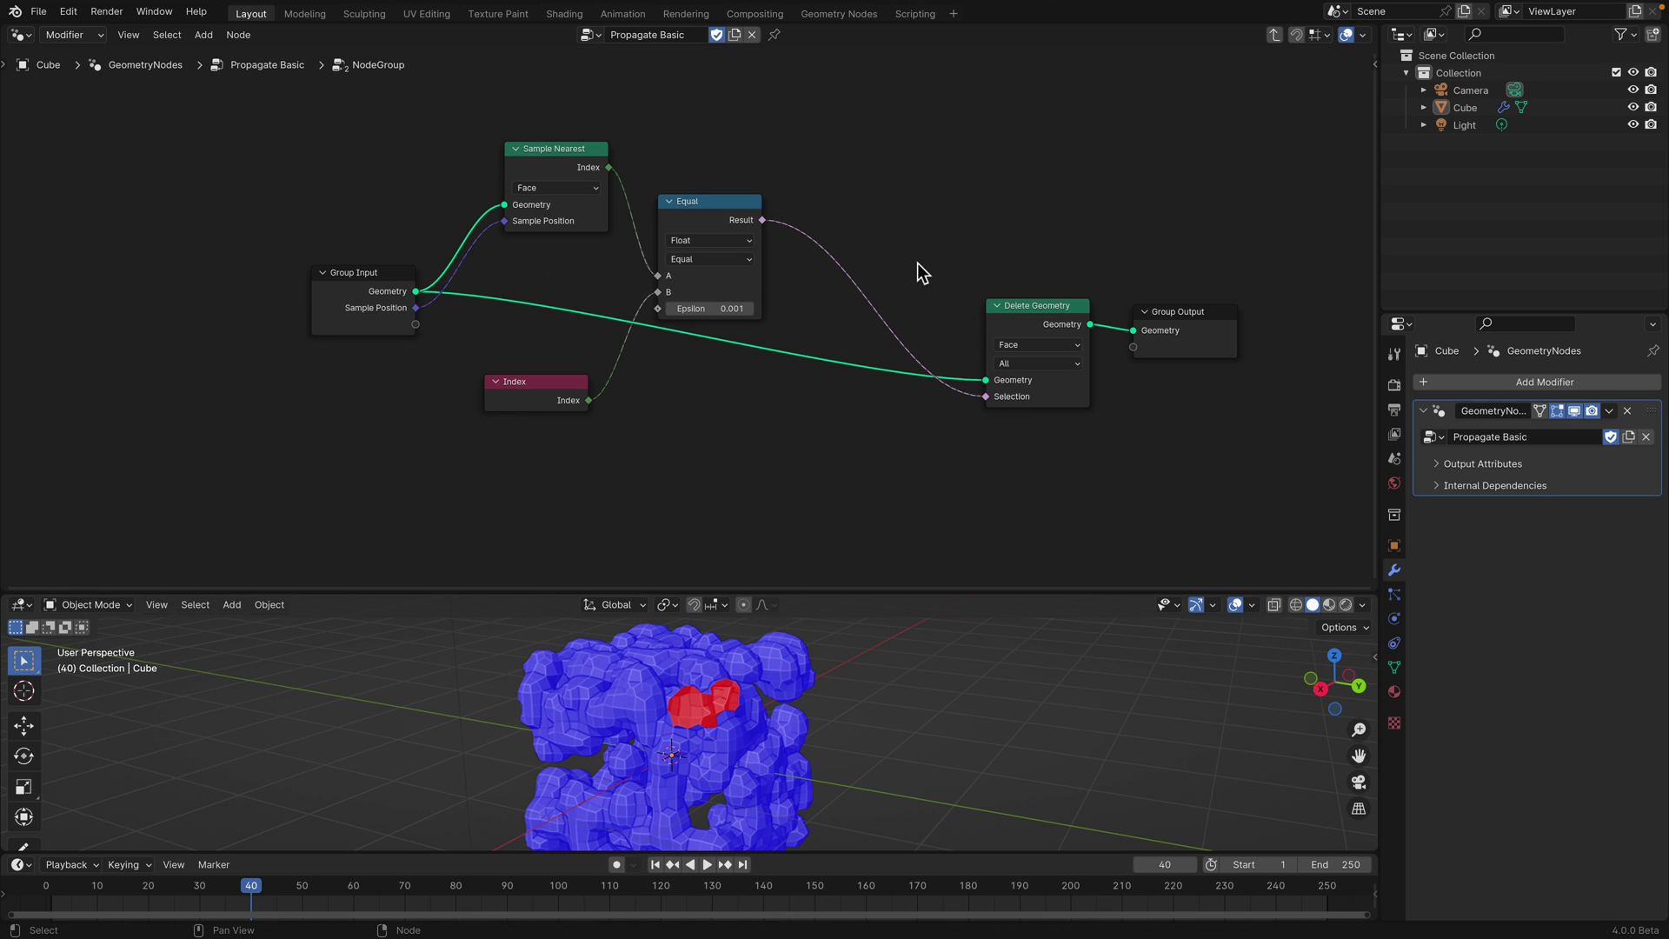
# Leave the node group and move Subdivide Mesh above the lowered Distribute Points on Faces, Points to Volume and Volume to Mesh nodes
pyautogui.press('Tab')
pyautogui.scroll(-4, 956, 265)
pyautogui.moveTo(956, 266); pyautogui.dragTo(907, 239, button='middle')
pyautogui.moveTo(660, 217); pyautogui.dragTo(845, 213, button='middle')
pyautogui.moveTo(641, 217); pyautogui.dragTo(922, 219, button='middle')
pyautogui.scroll(4, 656, 349)
pyautogui.moveTo(808, 368); pyautogui.dragTo(733, 283, button='middle')
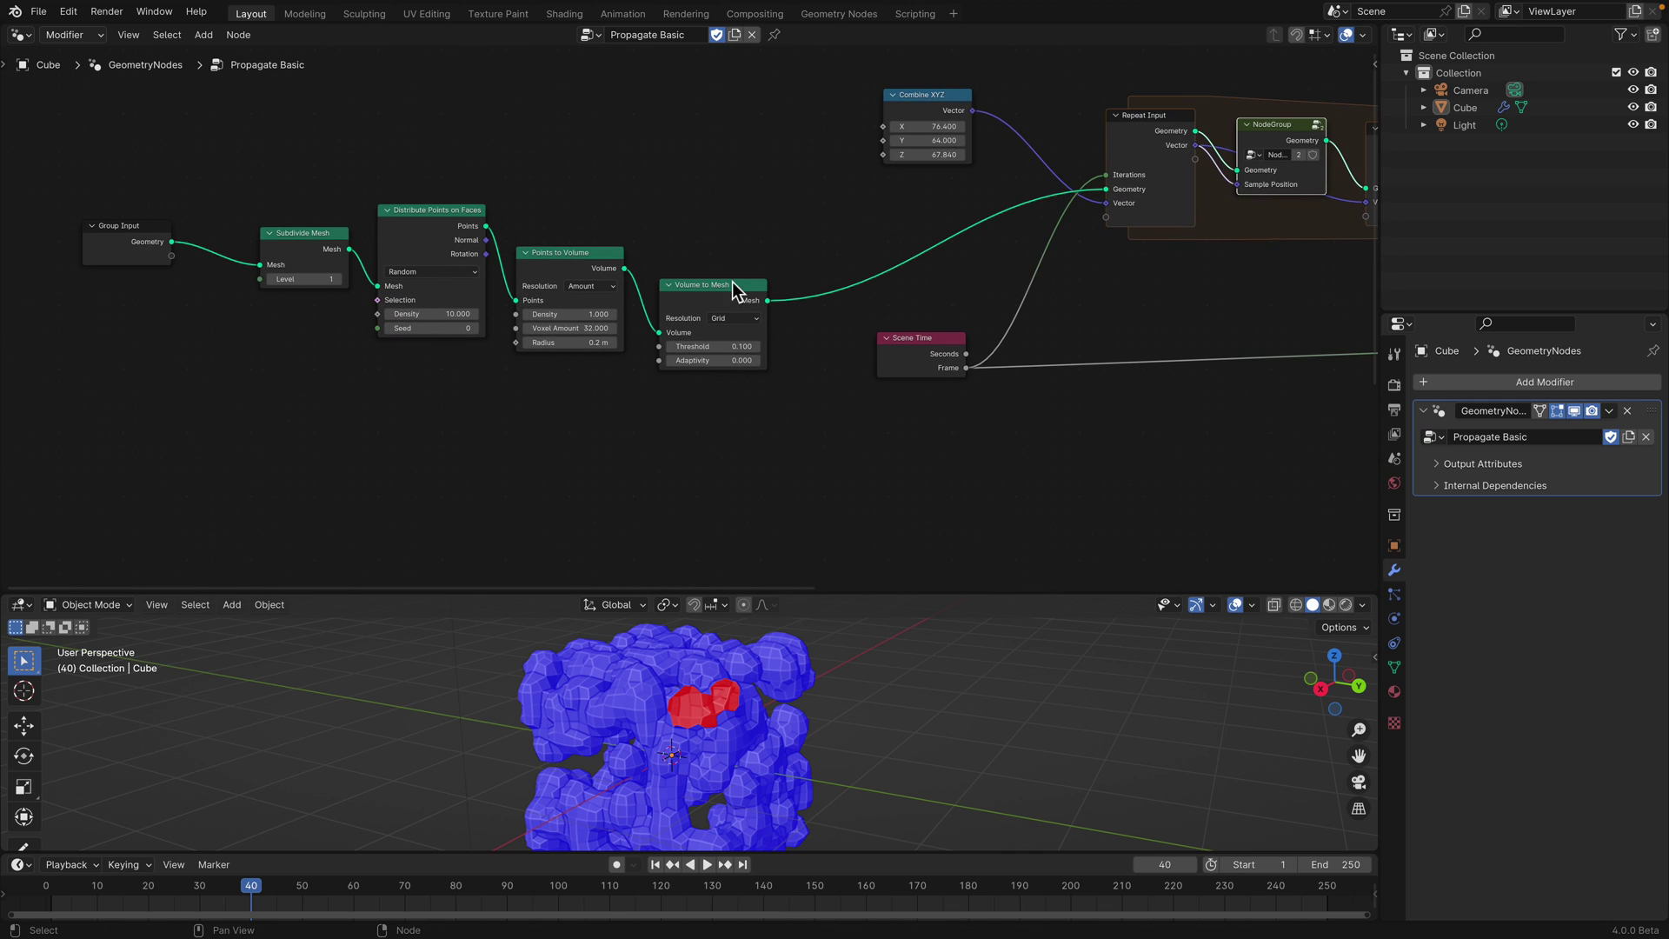
pyautogui.moveTo(326, 253); pyautogui.dragTo(306, 218)
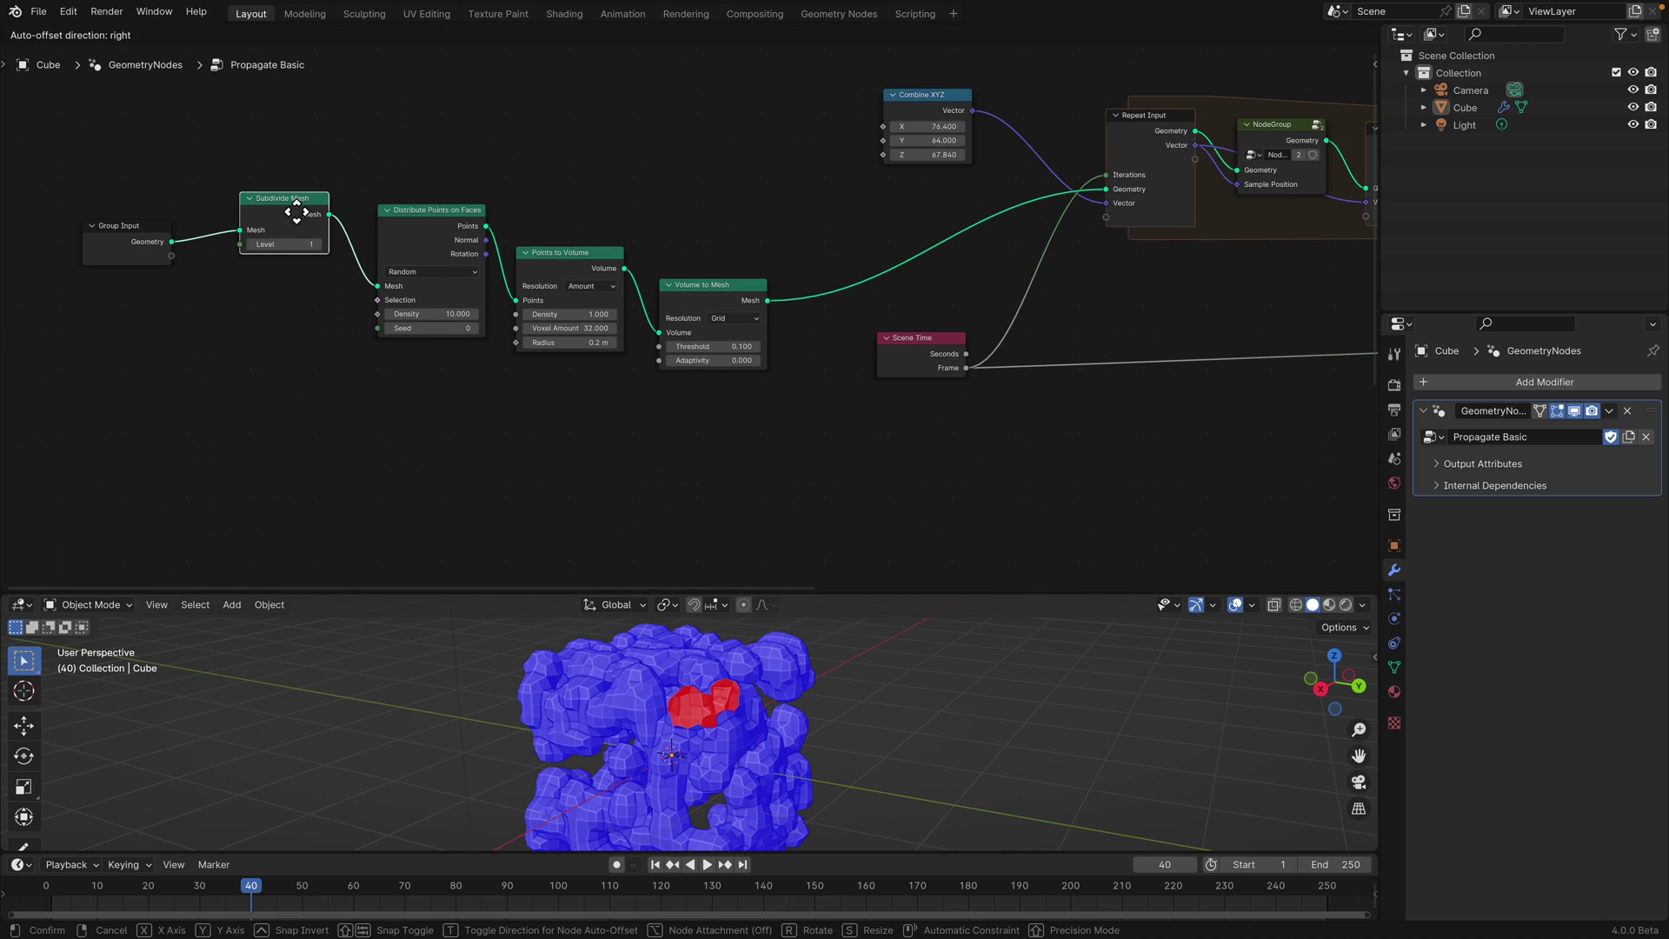
pyautogui.moveTo(411, 233); pyautogui.dragTo(414, 271)
pyautogui.moveTo(583, 278); pyautogui.dragTo(586, 298)
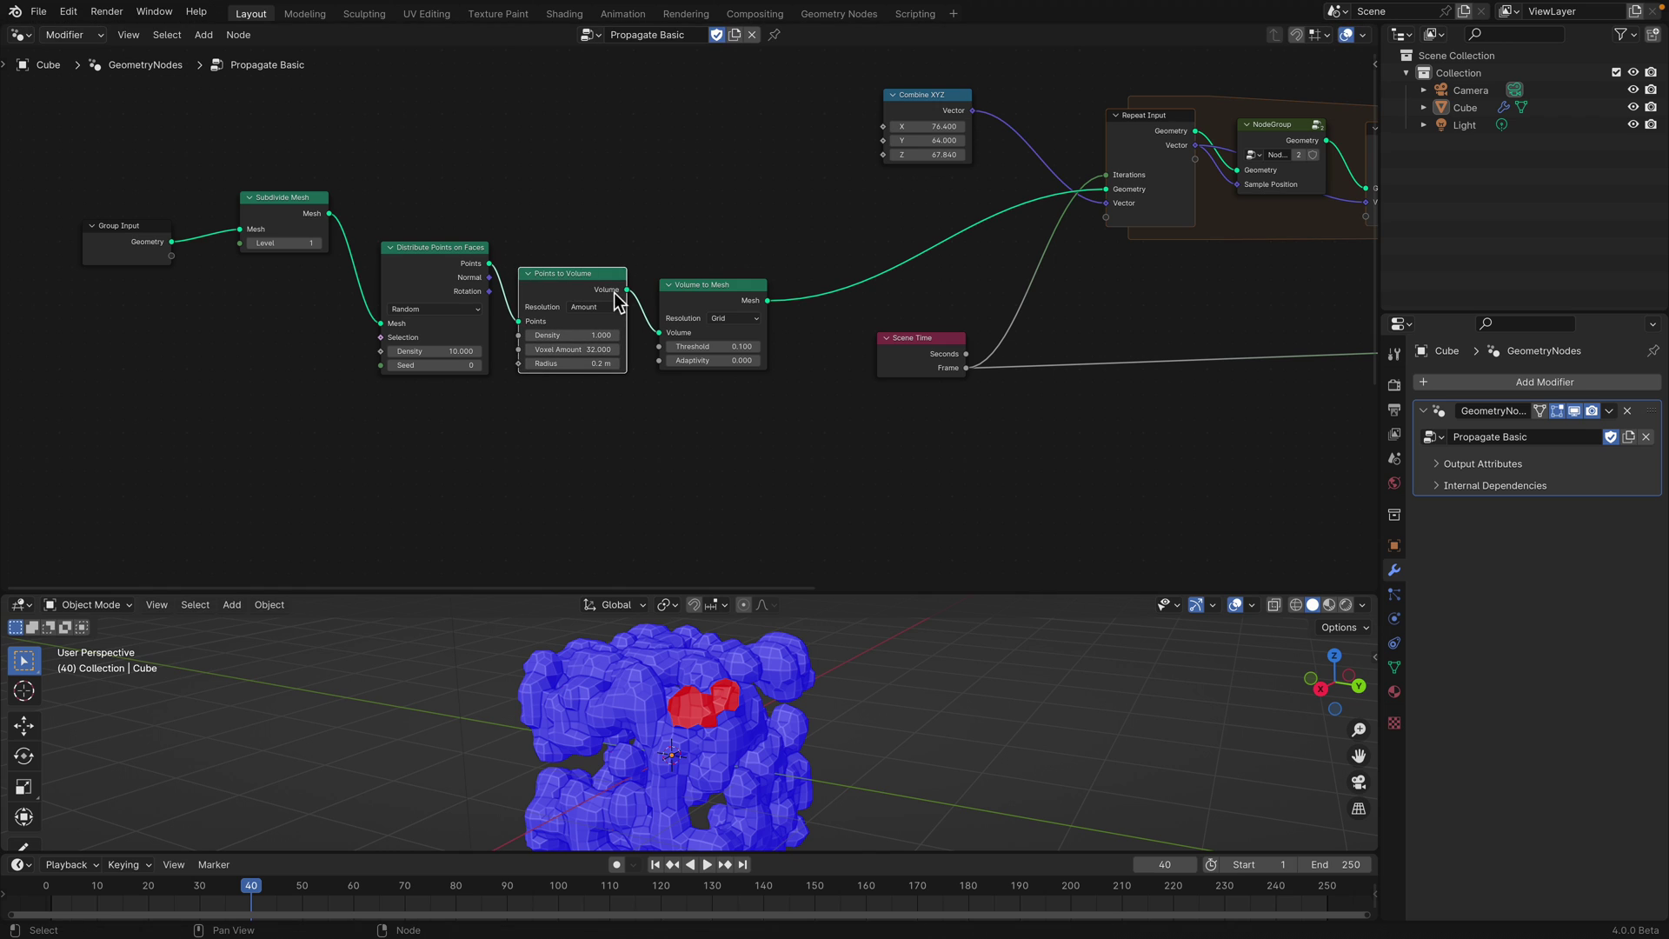
pyautogui.moveTo(713, 298); pyautogui.dragTo(716, 316)
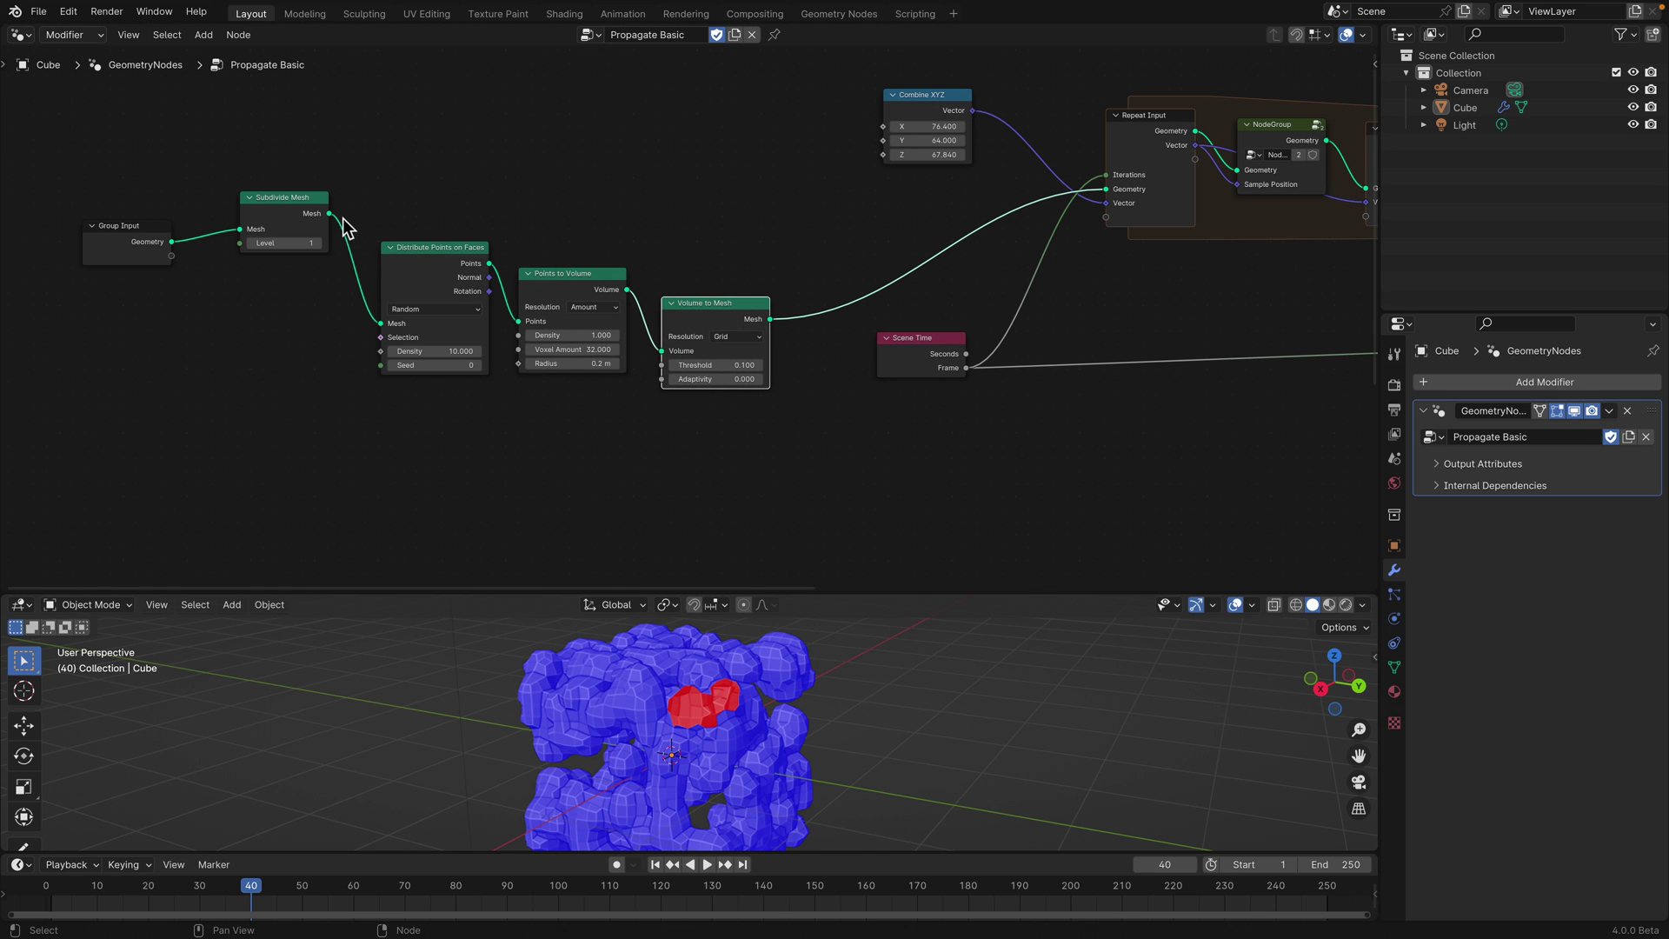
# Connect the Subdivide Mesh output directly to the first Repeat Input's Geometry and set the subdivision Level to 4
pyautogui.moveTo(330, 213); pyautogui.dragTo(1106, 190)
pyautogui.click(317, 244)
pyautogui.click(318, 243)
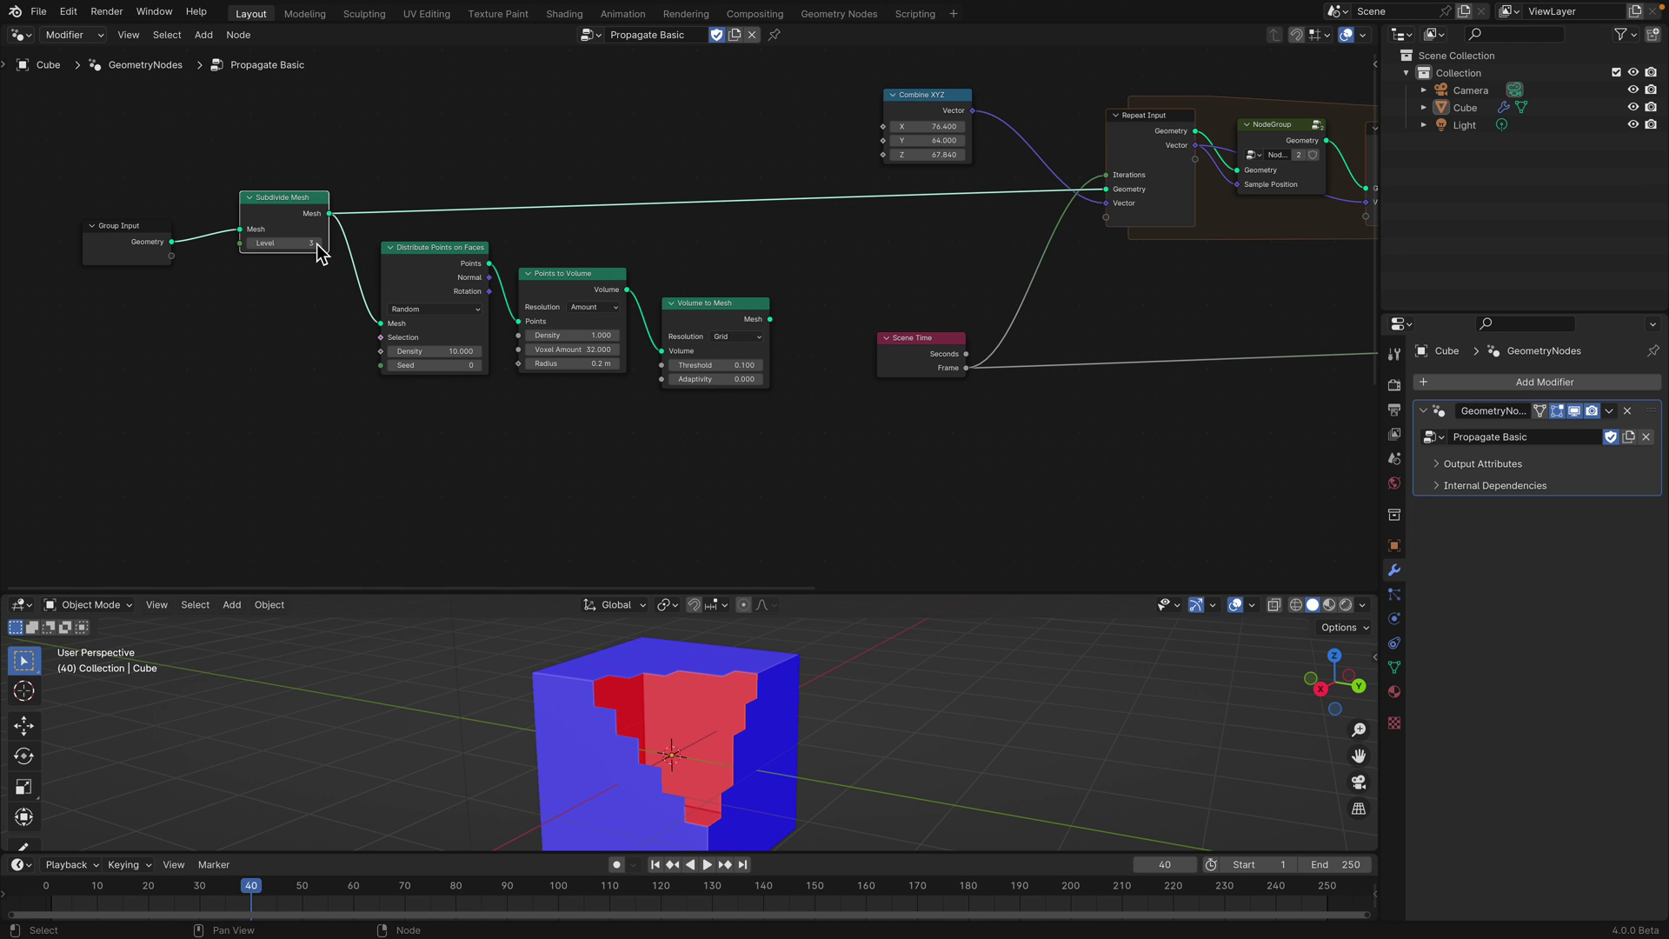
pyautogui.click(318, 246)
# Play the animation briefly to examine the face deletion on the whole subdivided cube
pyautogui.scroll(-4, 774, 708)
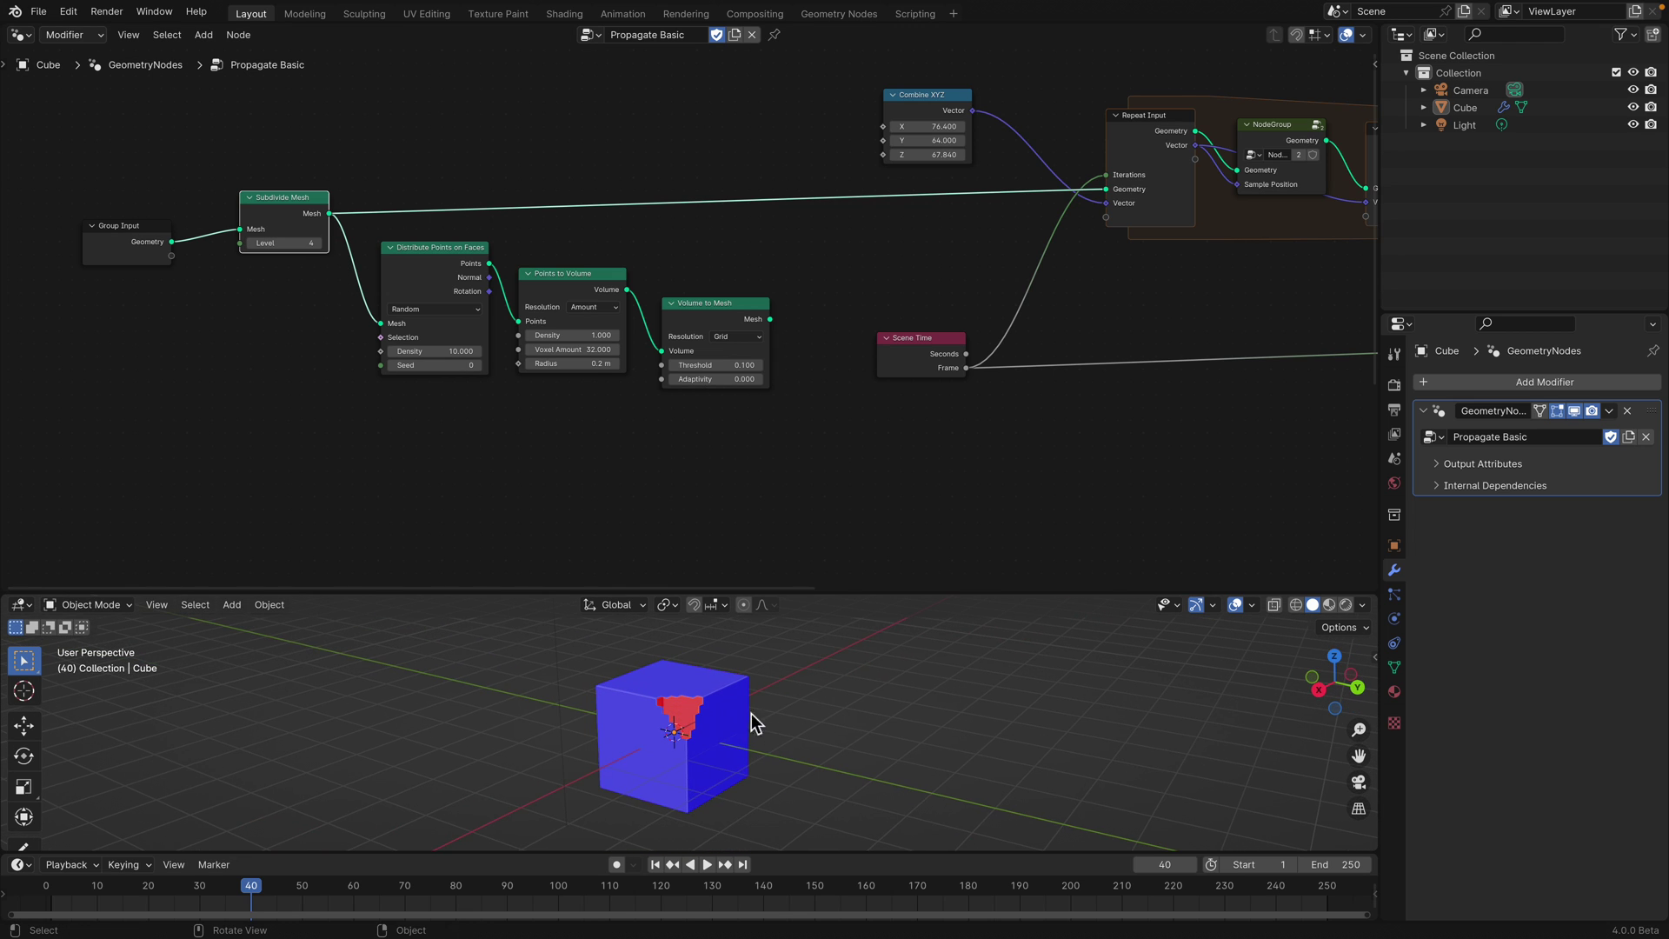
pyautogui.press('space')
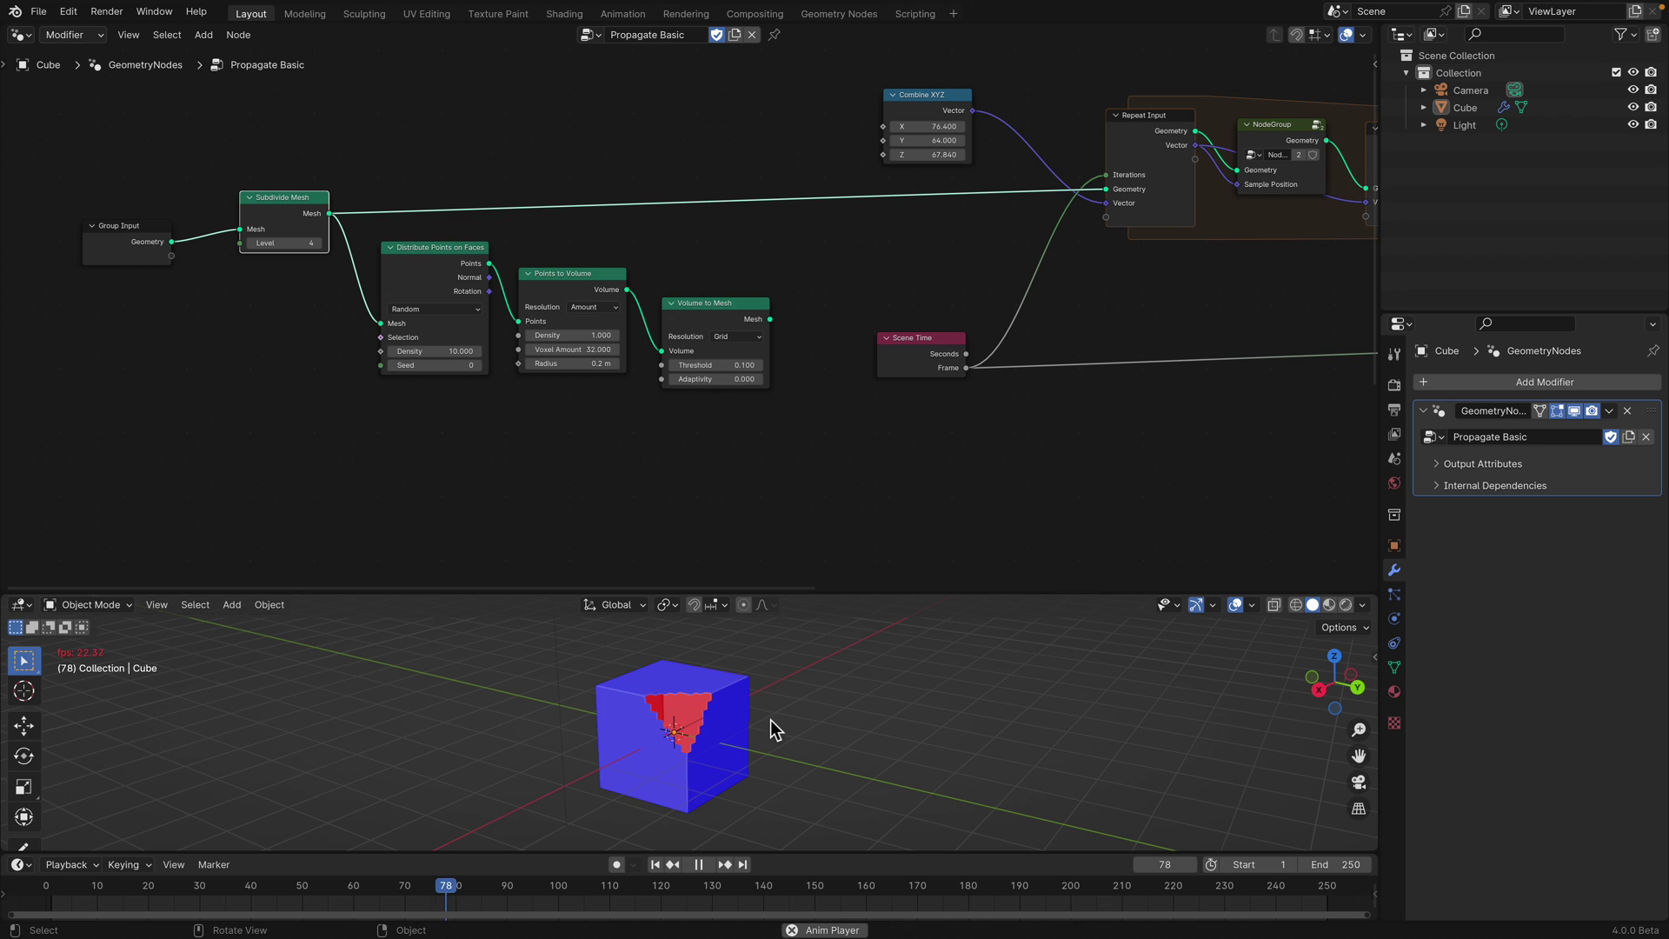
pyautogui.press('space')
# Tidy the layout by repositioning both Combine XYZ nodes and the Scene Time node beside their repeat zones
pyautogui.moveTo(776, 217); pyautogui.dragTo(653, 268, button='middle')
pyautogui.moveTo(808, 159); pyautogui.dragTo(859, 128)
pyautogui.moveTo(855, 126); pyautogui.dragTo(829, 124)
pyautogui.hscroll(4, 651, 203)
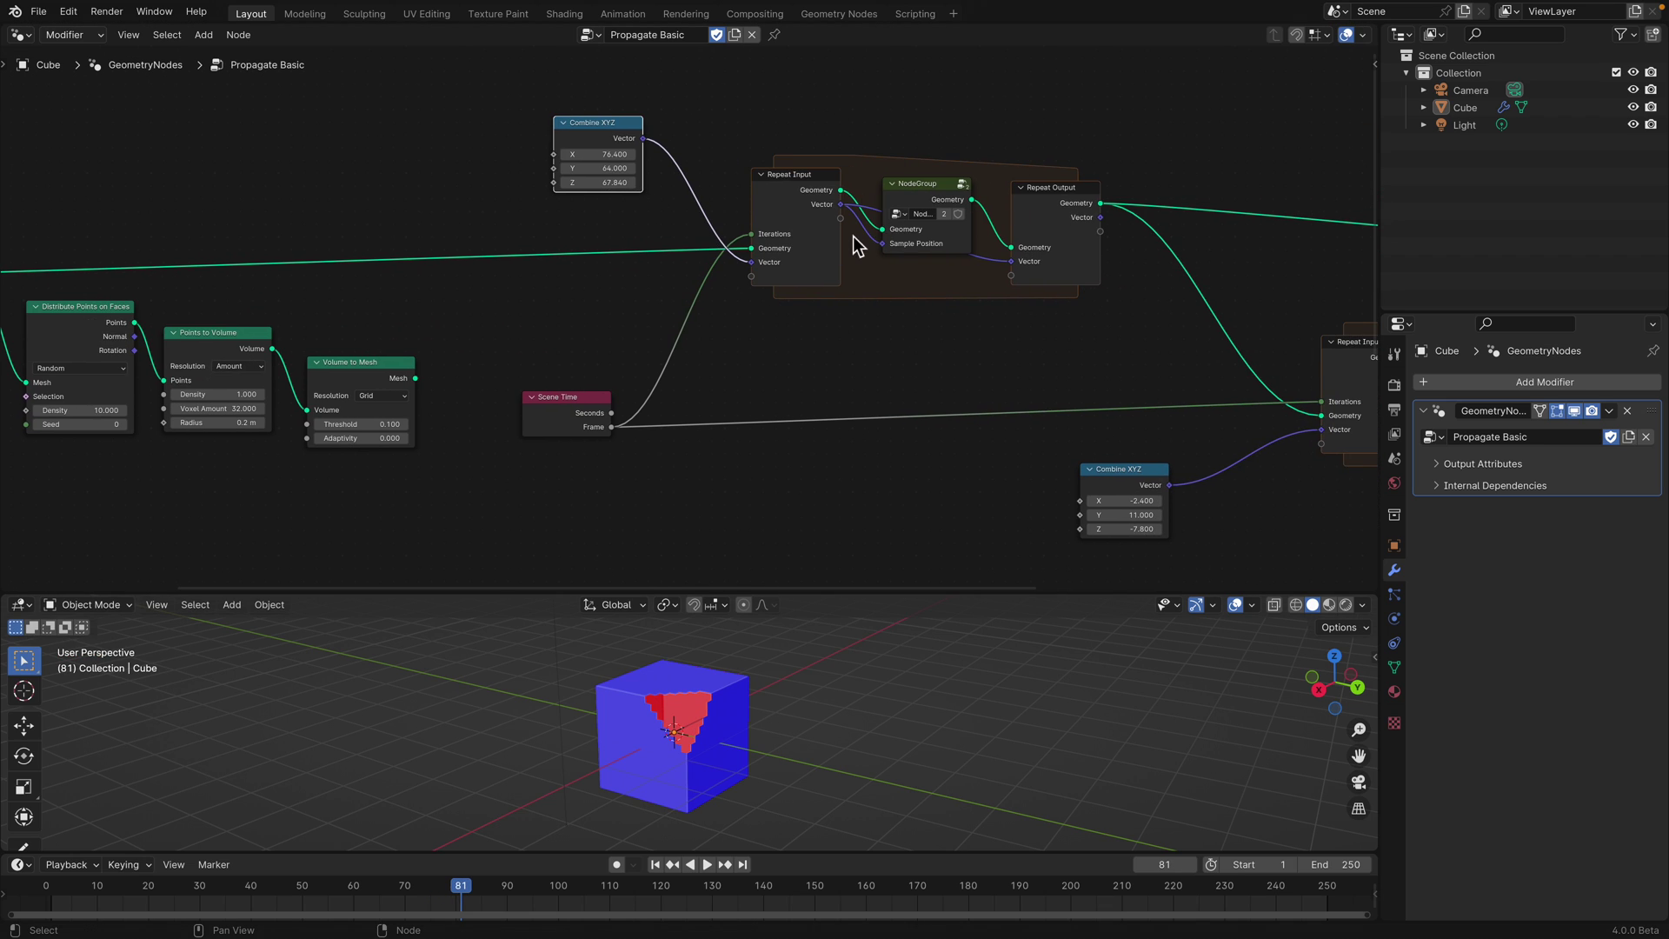
pyautogui.moveTo(574, 407); pyautogui.dragTo(593, 335)
pyautogui.moveTo(1115, 480); pyautogui.dragTo(1052, 447)
# Enter the first repeat zone's NodeGroup after shifting its node slightly, and move the Group Input node away from Sample Nearest
pyautogui.moveTo(682, 648); pyautogui.dragTo(695, 720, button='middle')
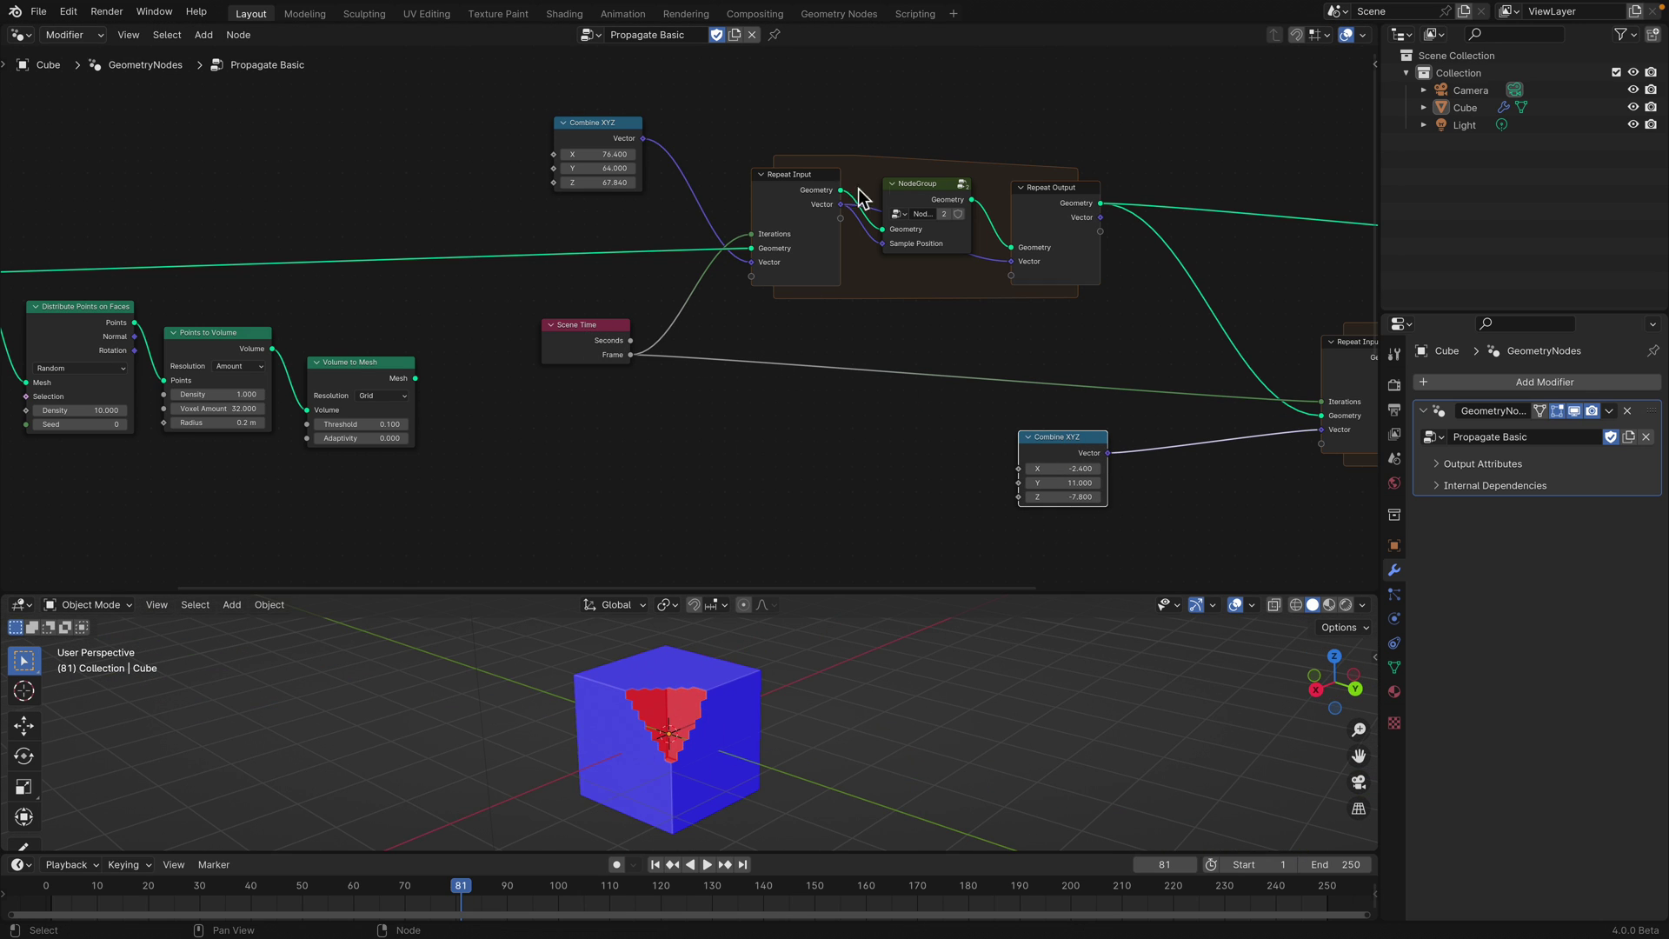
pyautogui.scroll(2, 861, 198)
pyautogui.moveTo(883, 205); pyautogui.dragTo(868, 206)
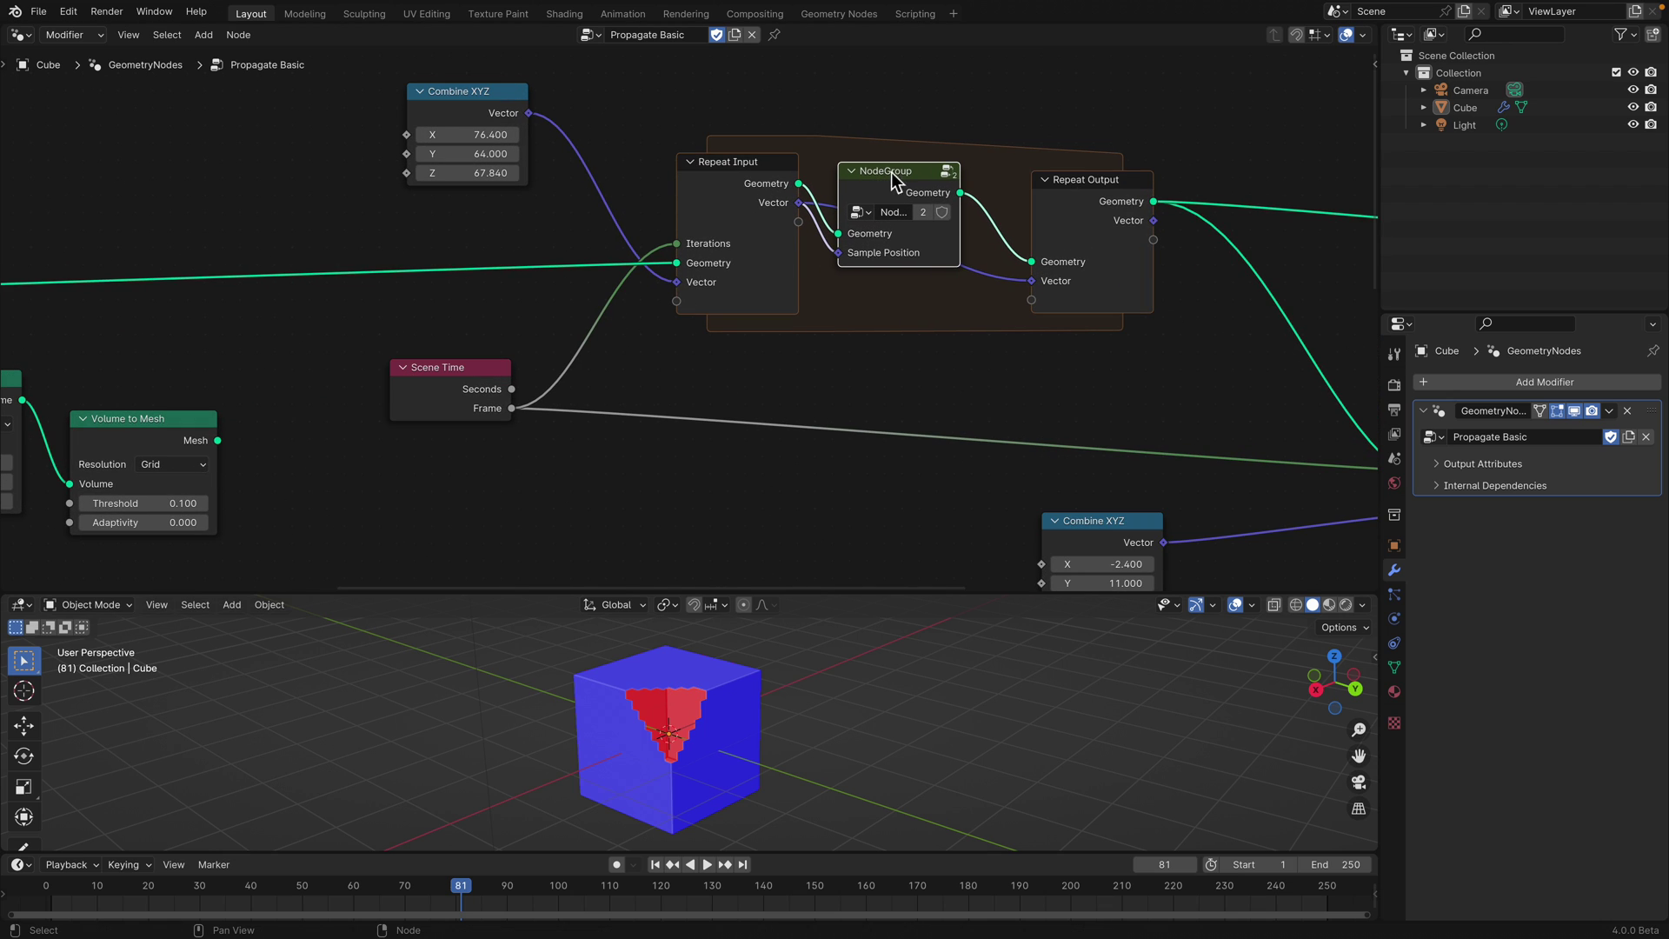
pyautogui.press('Tab')
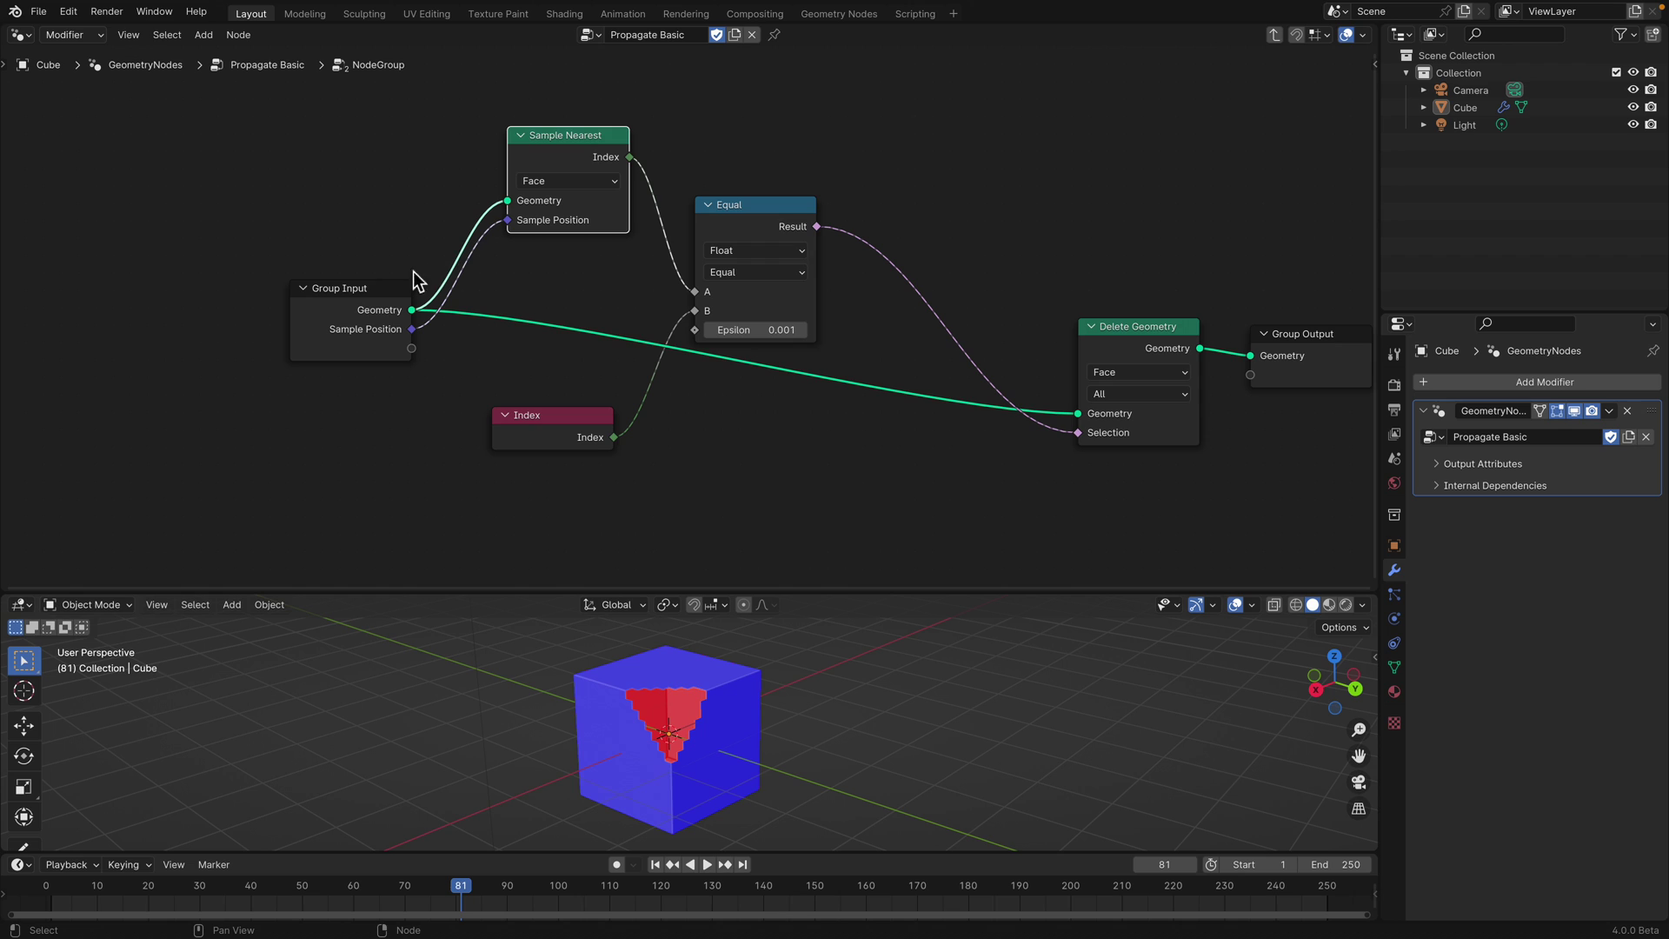
pyautogui.moveTo(380, 325); pyautogui.dragTo(328, 286)
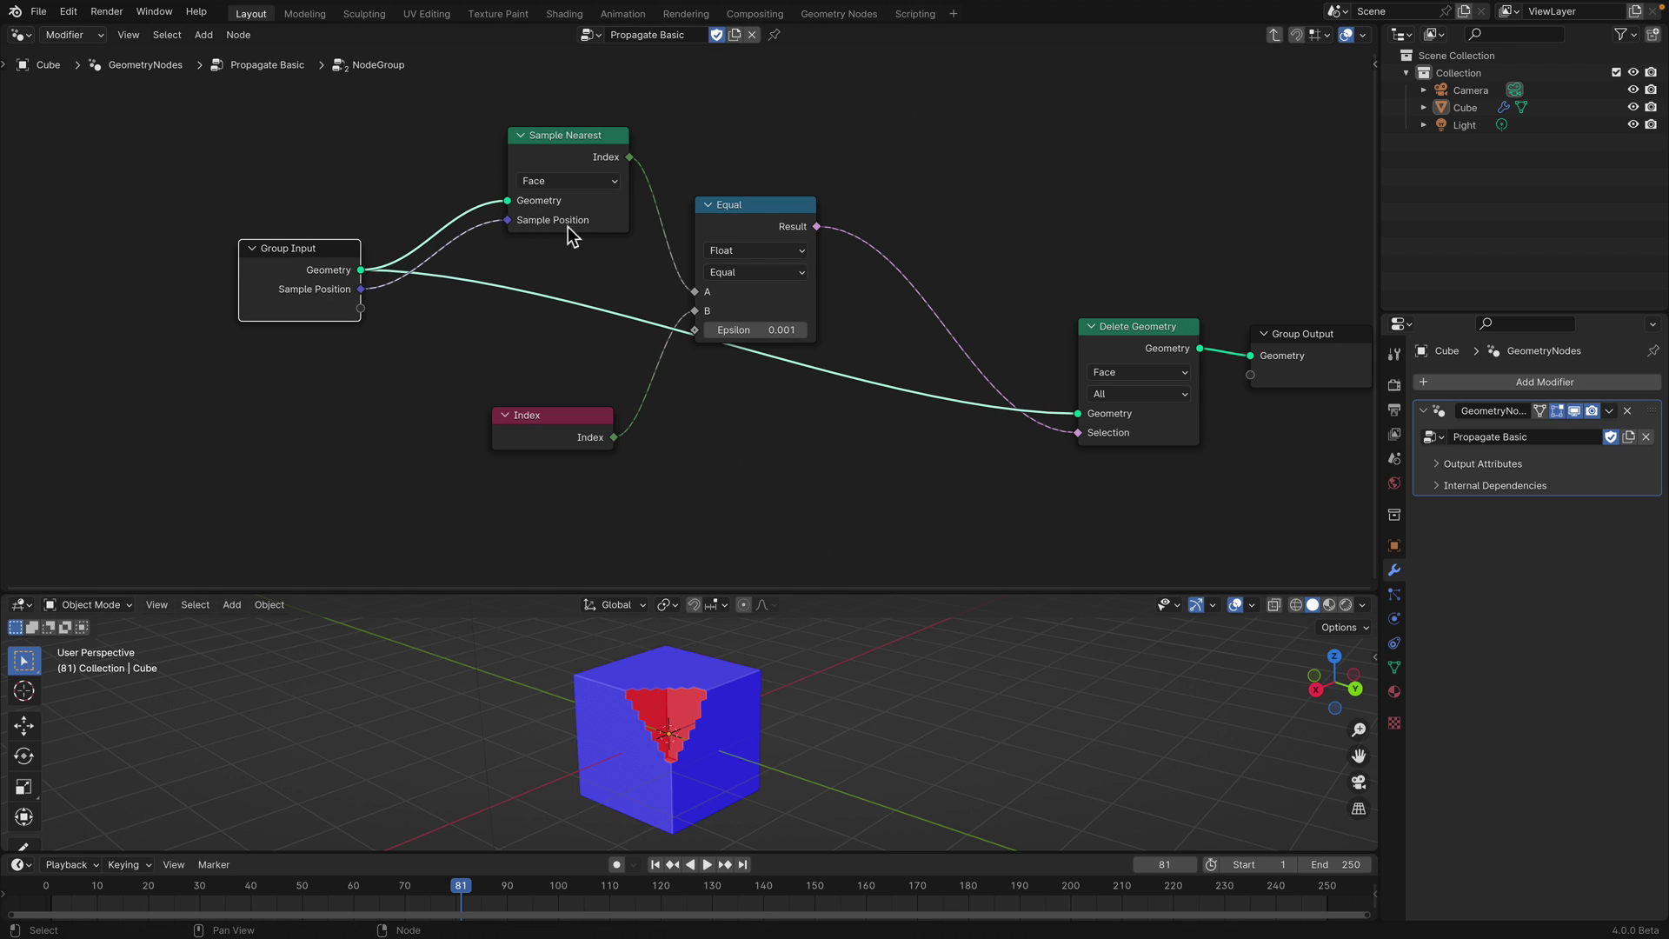
# Return to the parent node tree, set all three values of the first Combine XYZ to 0, and play the animation briefly
pyautogui.press('Tab')
pyautogui.moveTo(422, 139); pyautogui.dragTo(422, 178)
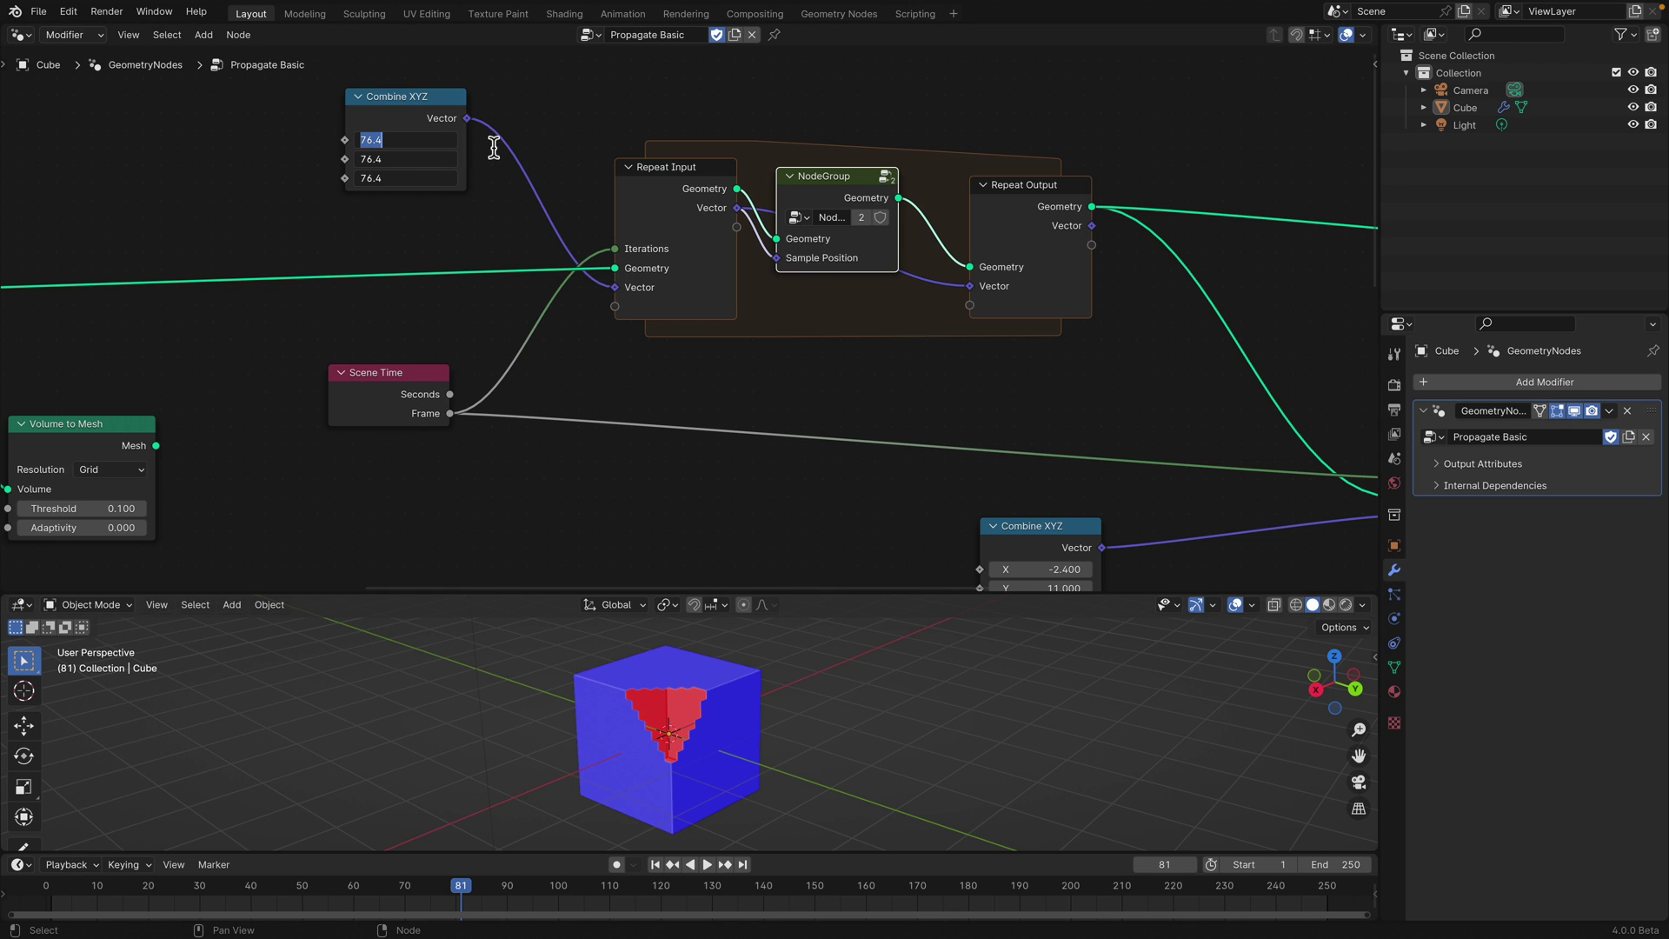
pyautogui.write('0')
pyautogui.press('Return')
pyautogui.moveTo(703, 660); pyautogui.dragTo(779, 693, button='middle')
pyautogui.press('space')
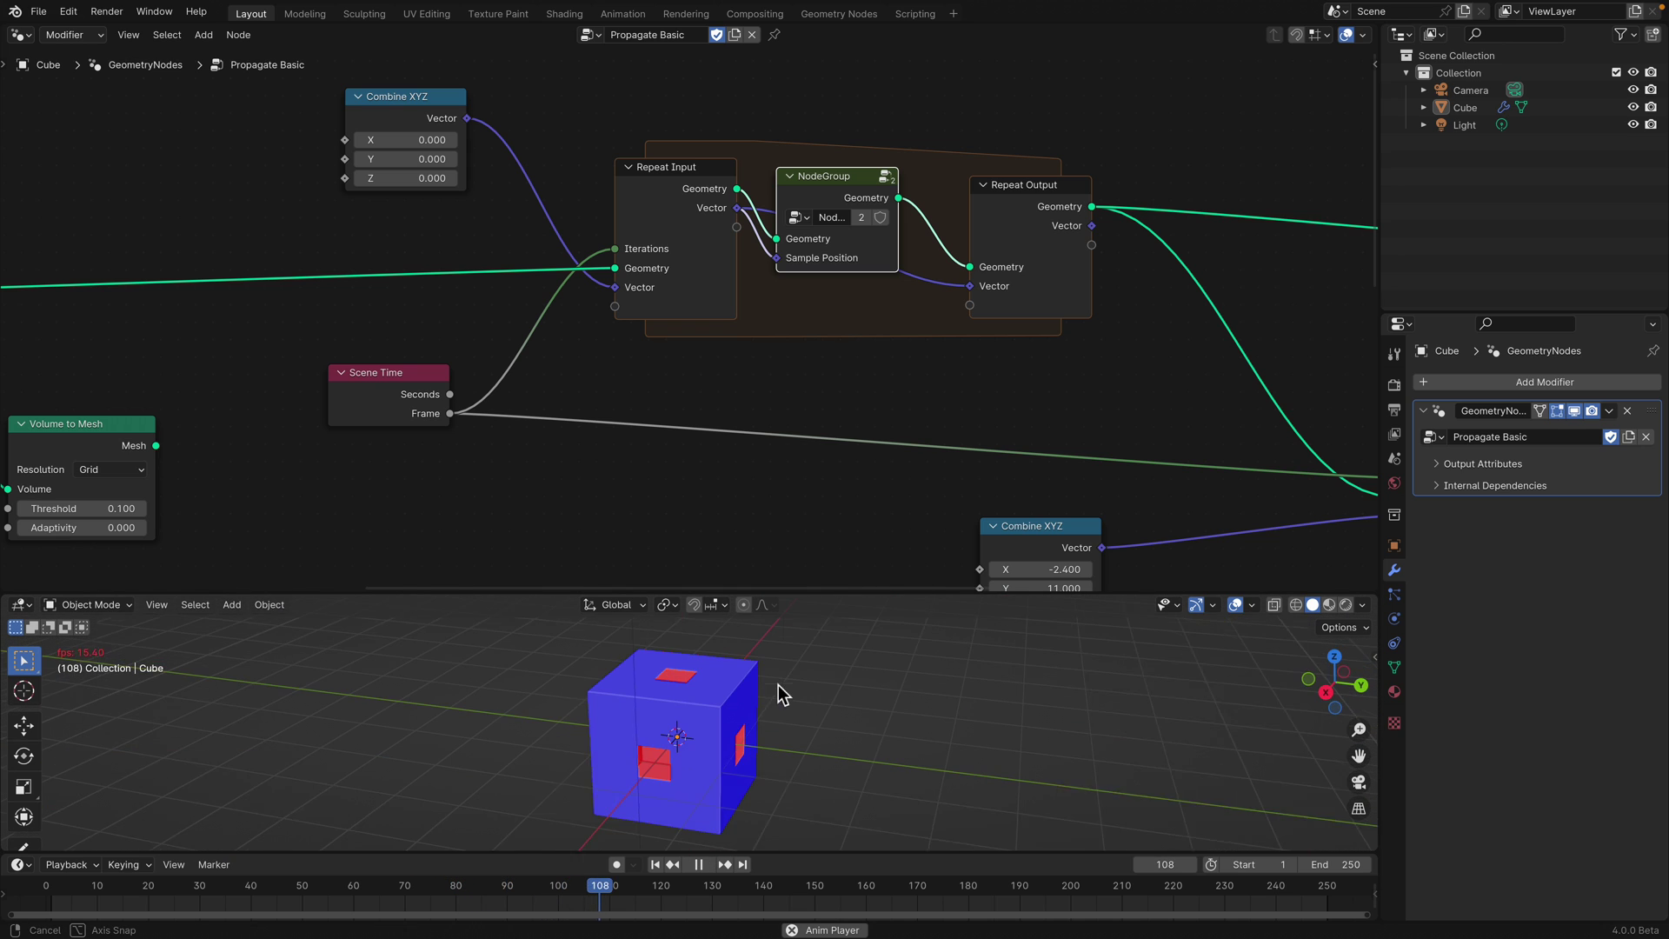
pyautogui.press('space')
# Set the first Combine XYZ to X 0.180 and Y 0.320, checking the deleted area from different sides of the cube
pyautogui.moveTo(420, 139)
pyautogui.keyDown('shift'); pyautogui.mouseDown()
pyautogui.moveTo(461, 139)
pyautogui.moveTo(391, 139)
pyautogui.moveTo(440, 139)
pyautogui.mouseUp(); pyautogui.keyUp('shift')
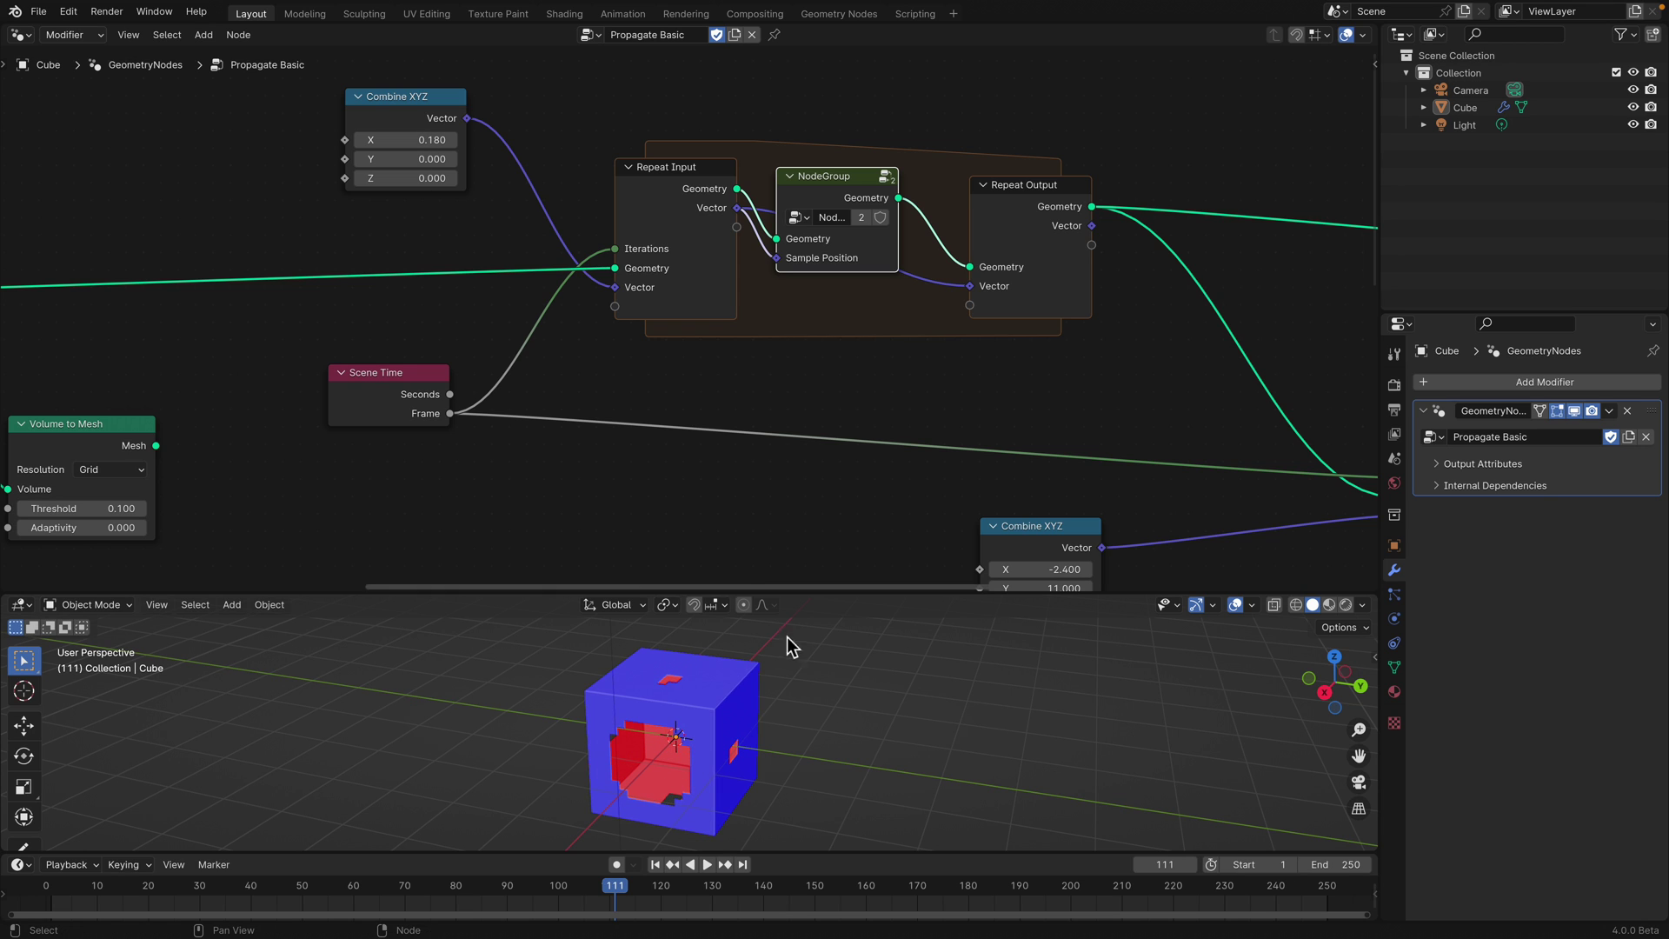
pyautogui.moveTo(787, 639); pyautogui.dragTo(645, 720, button='middle')
pyautogui.moveTo(435, 159); pyautogui.dragTo(557, 159)
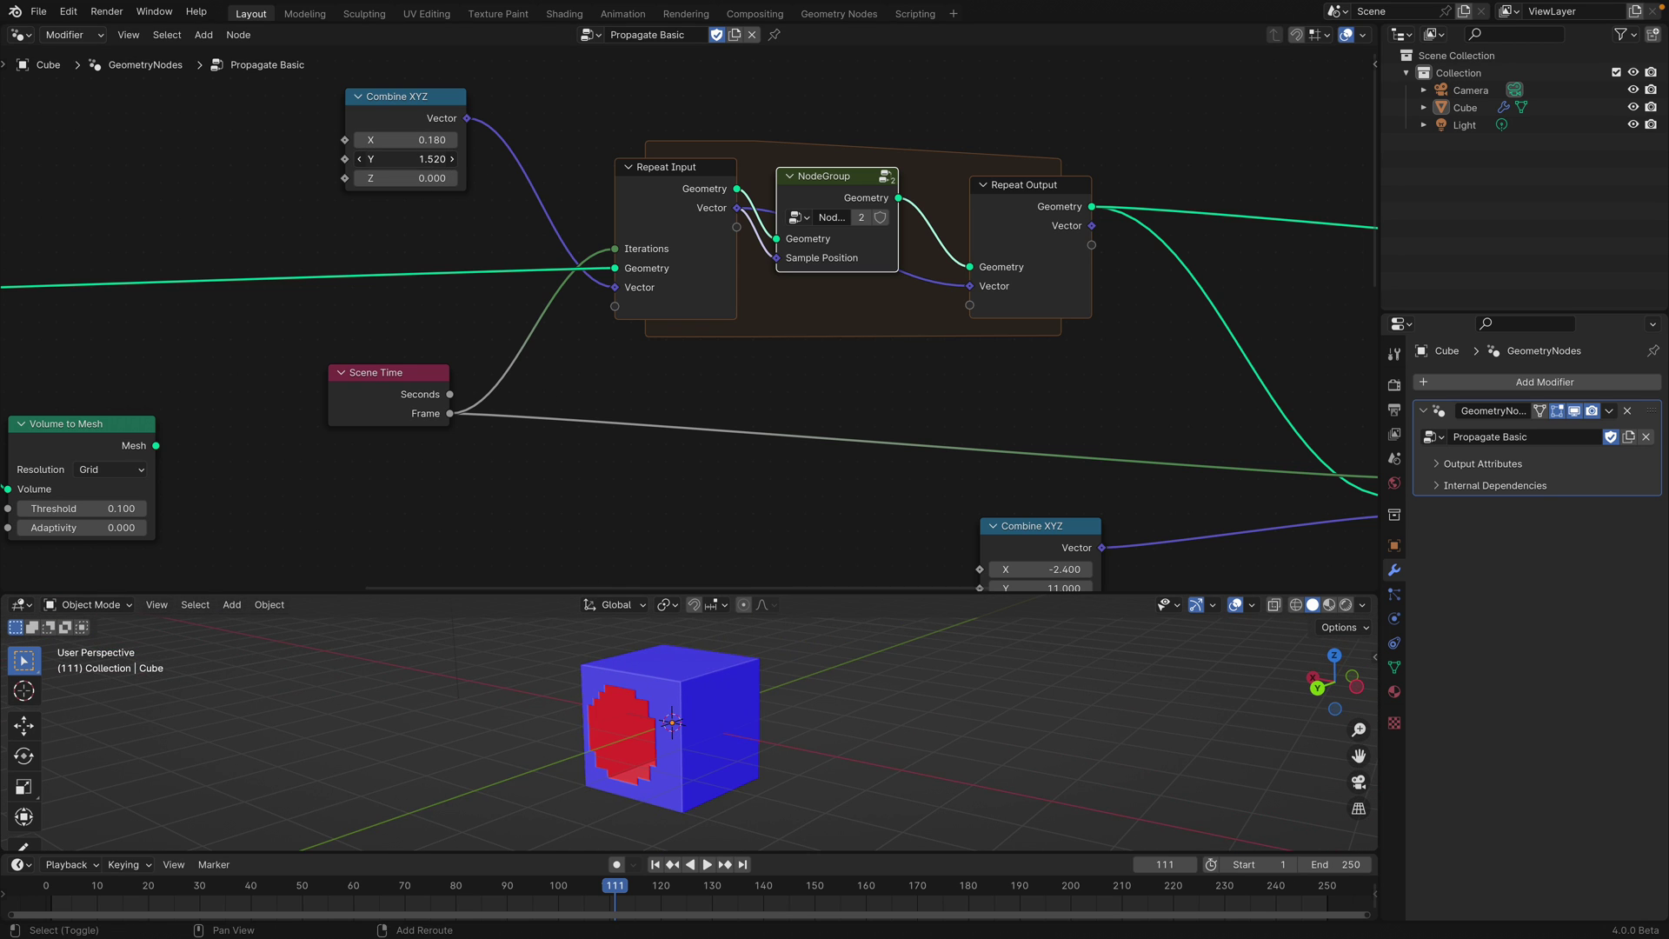
pyautogui.keyDown('shift'); pyautogui.moveTo(433, 159); pyautogui.dragTo(422, 159); pyautogui.keyUp('shift')
pyautogui.moveTo(670, 670); pyautogui.dragTo(864, 657, button='middle')
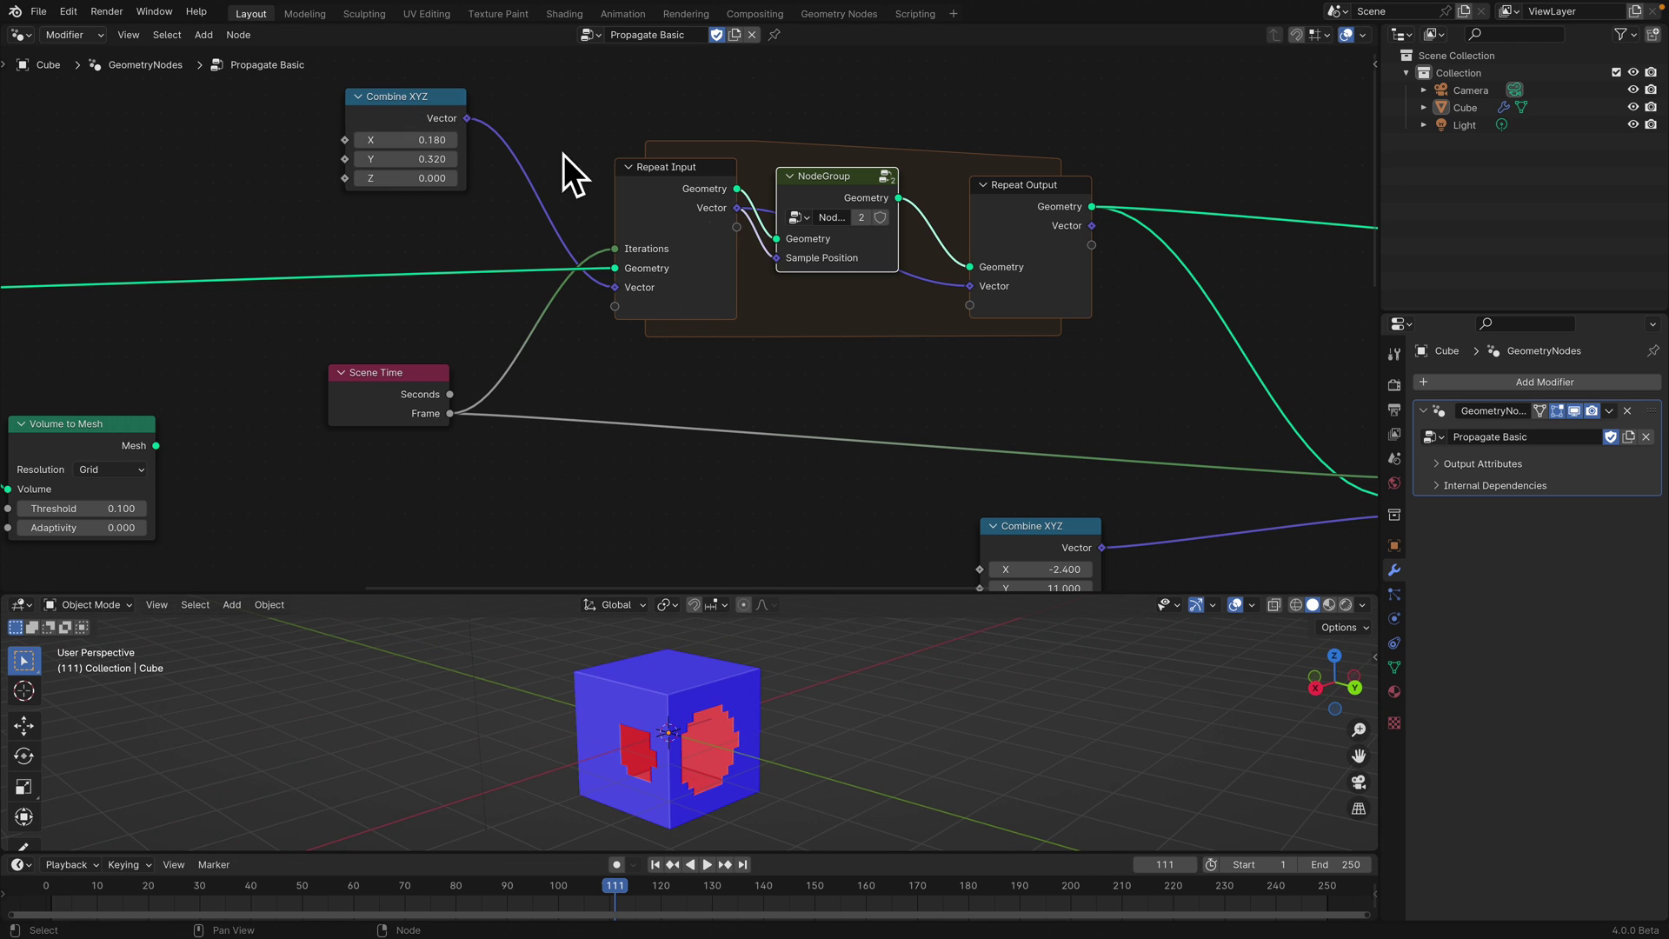
# Enter the first repeat zone's NodeGroup and compact its layout by repositioning Sample Nearest, Equal, Index and Delete Geometry
pyautogui.press('Tab')
pyautogui.moveTo(582, 138); pyautogui.dragTo(551, 124)
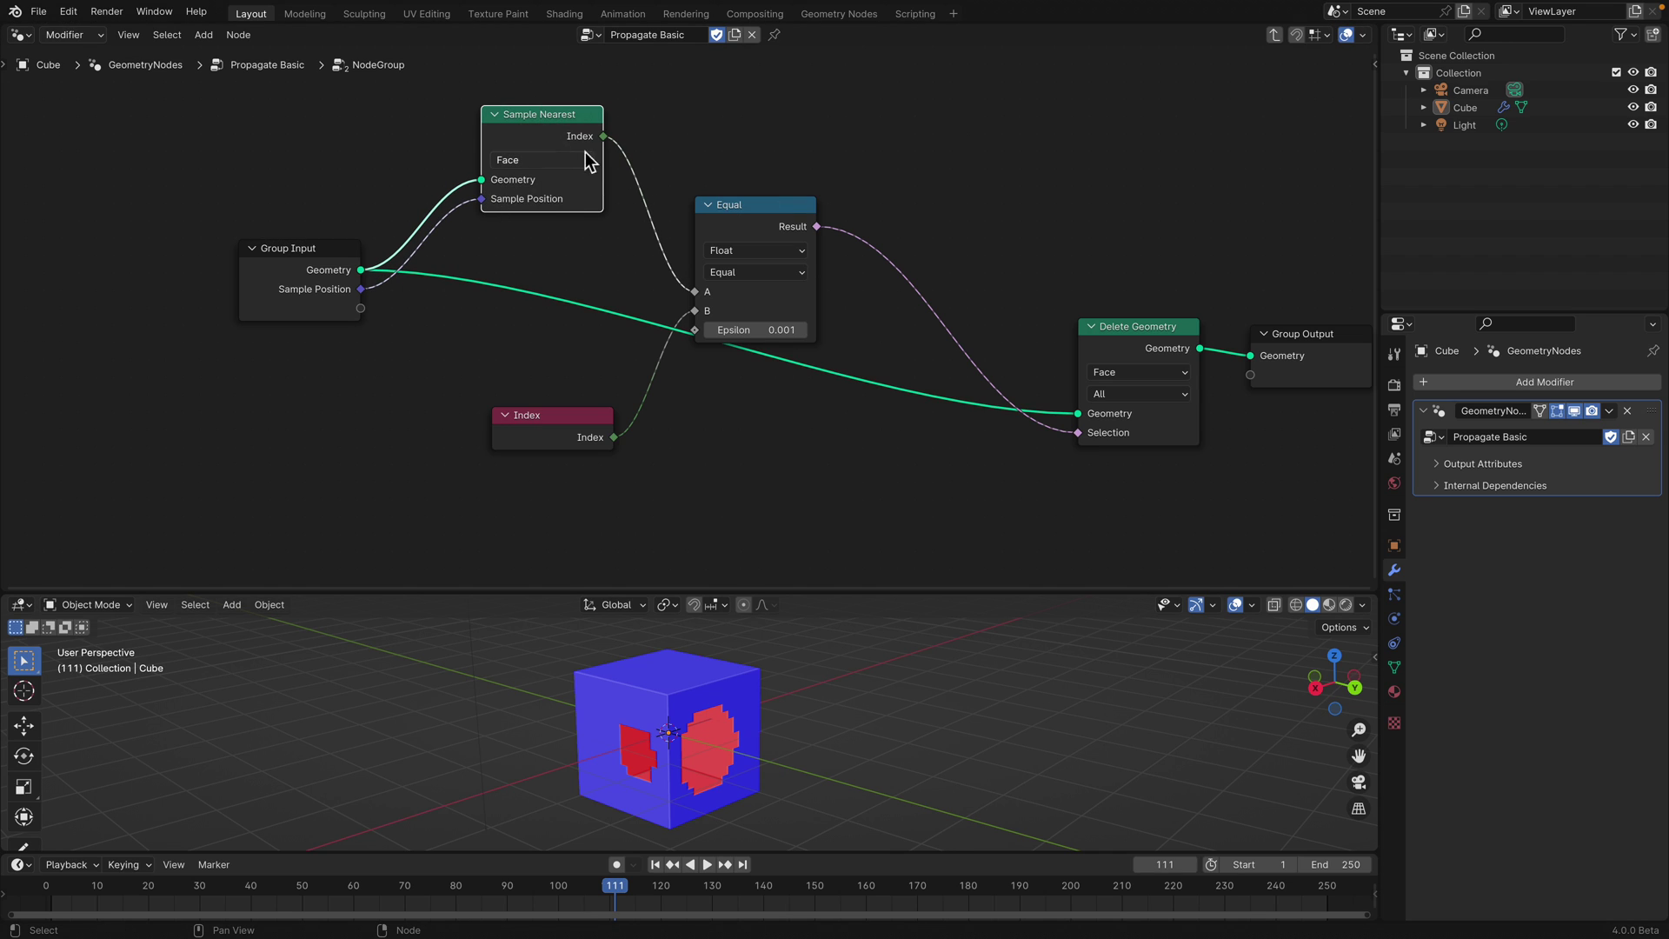
pyautogui.moveTo(537, 129); pyautogui.dragTo(524, 135)
pyautogui.moveTo(747, 219); pyautogui.dragTo(729, 193)
pyautogui.moveTo(581, 422); pyautogui.dragTo(557, 363)
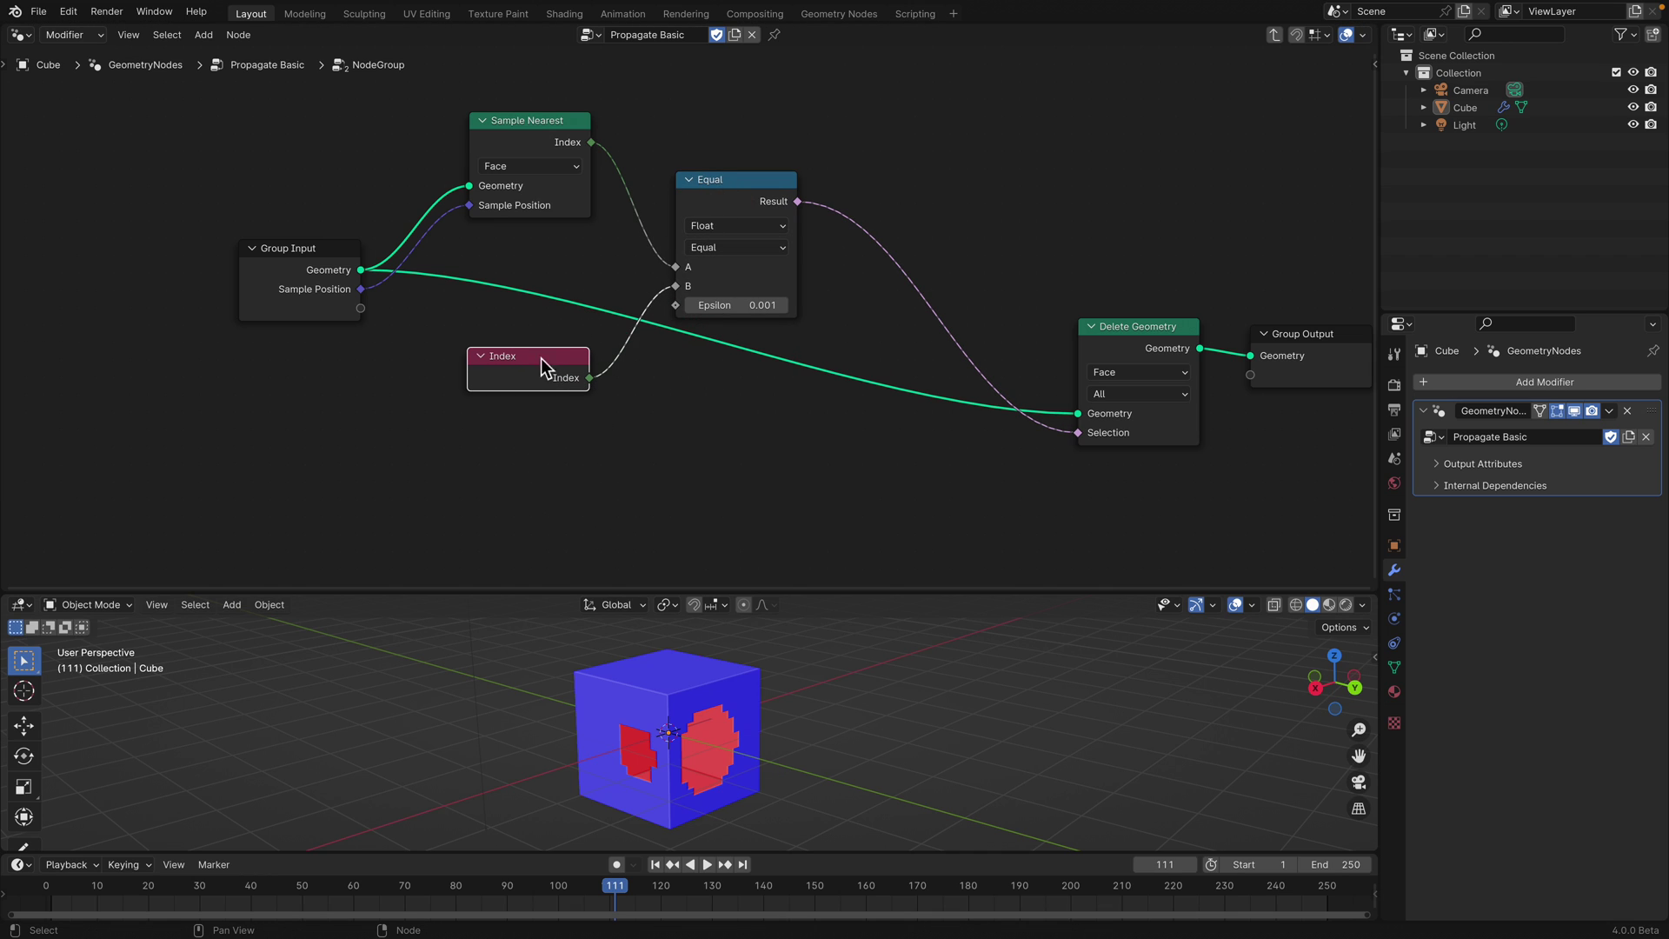
pyautogui.moveTo(509, 129); pyautogui.dragTo(506, 127)
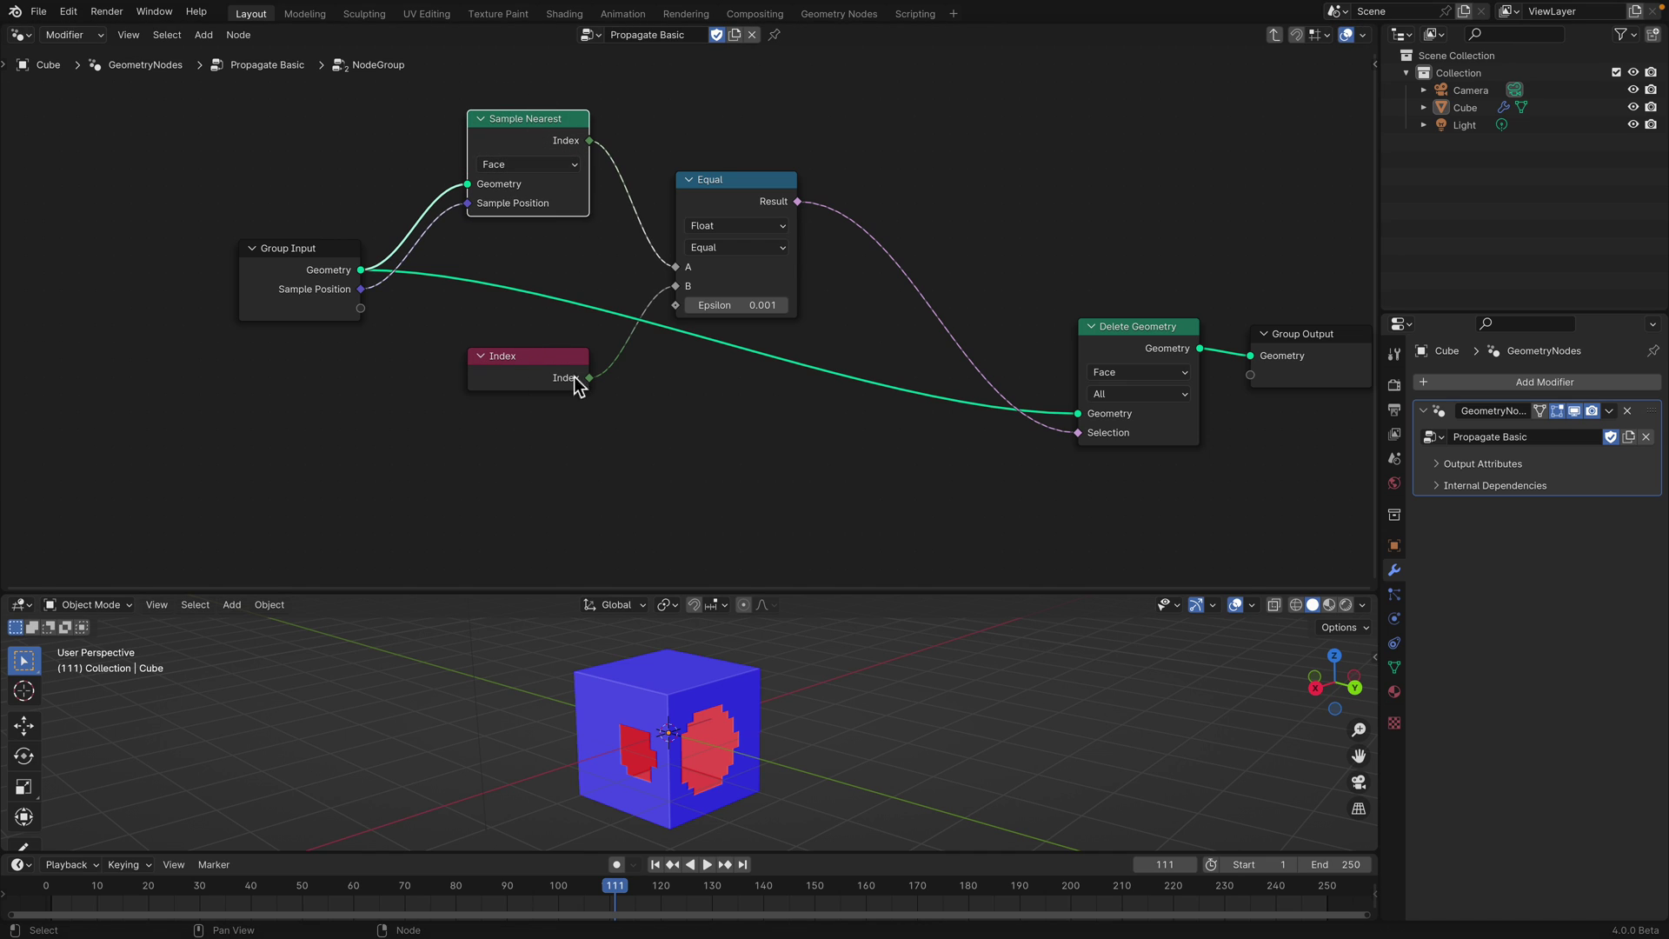
pyautogui.moveTo(709, 181); pyautogui.dragTo(710, 163)
pyautogui.moveTo(722, 203); pyautogui.dragTo(621, 144, button='middle')
pyautogui.moveTo(574, 109); pyautogui.dragTo(588, 110)
pyautogui.moveTo(922, 265); pyautogui.dragTo(876, 244)
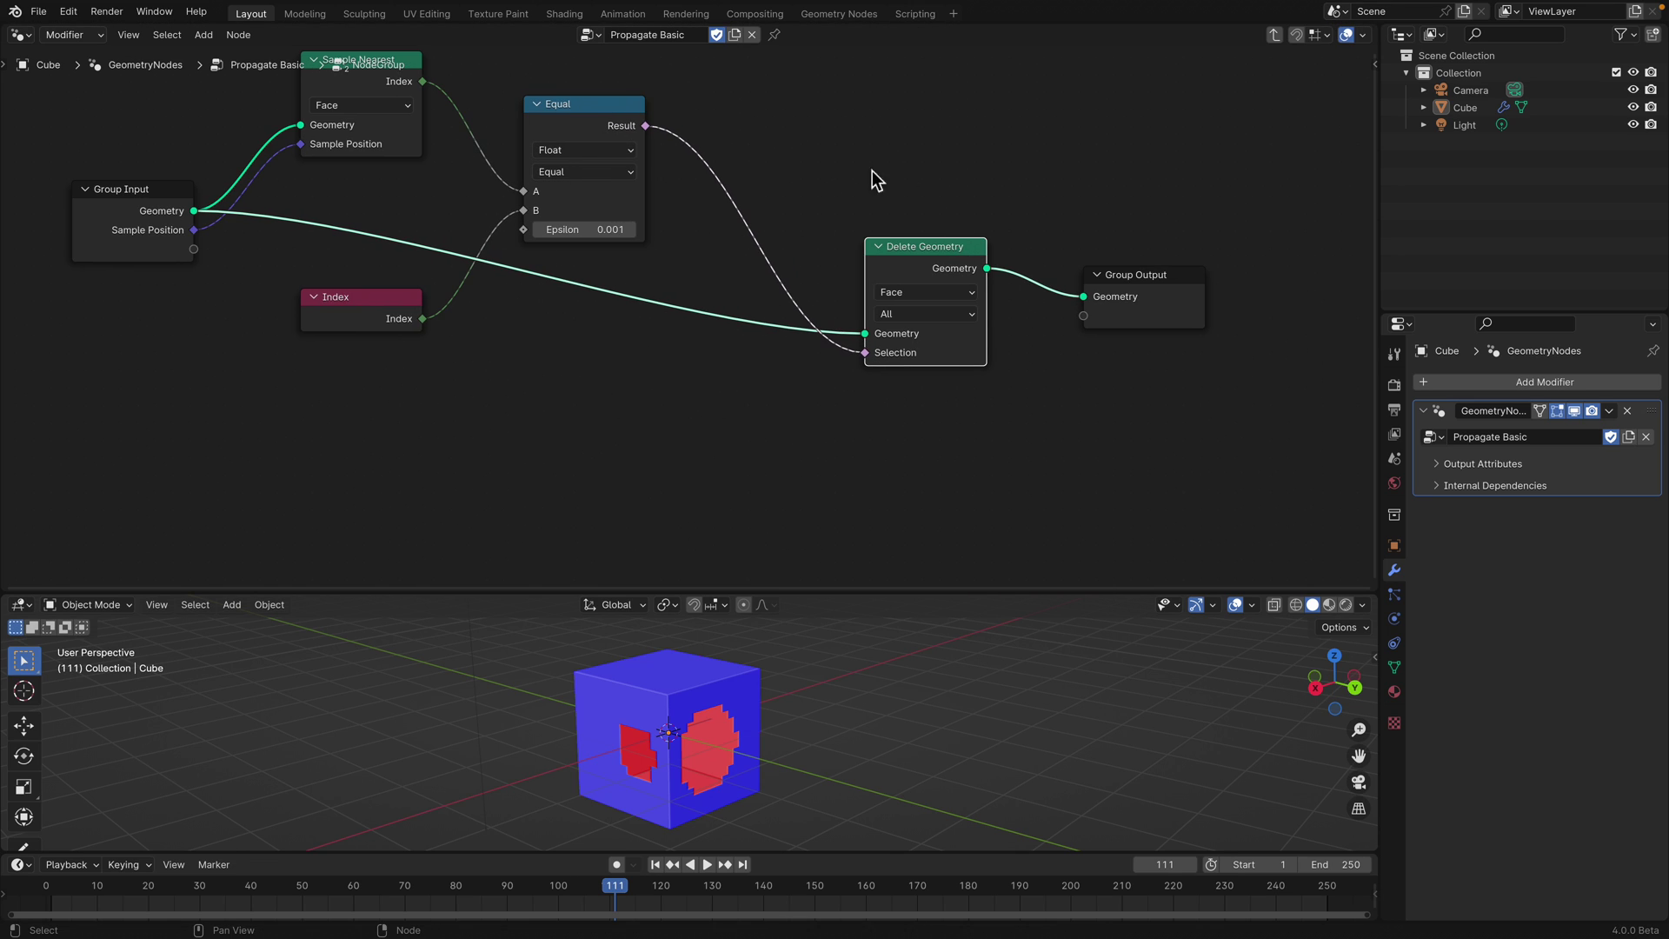
pyautogui.click(826, 223)
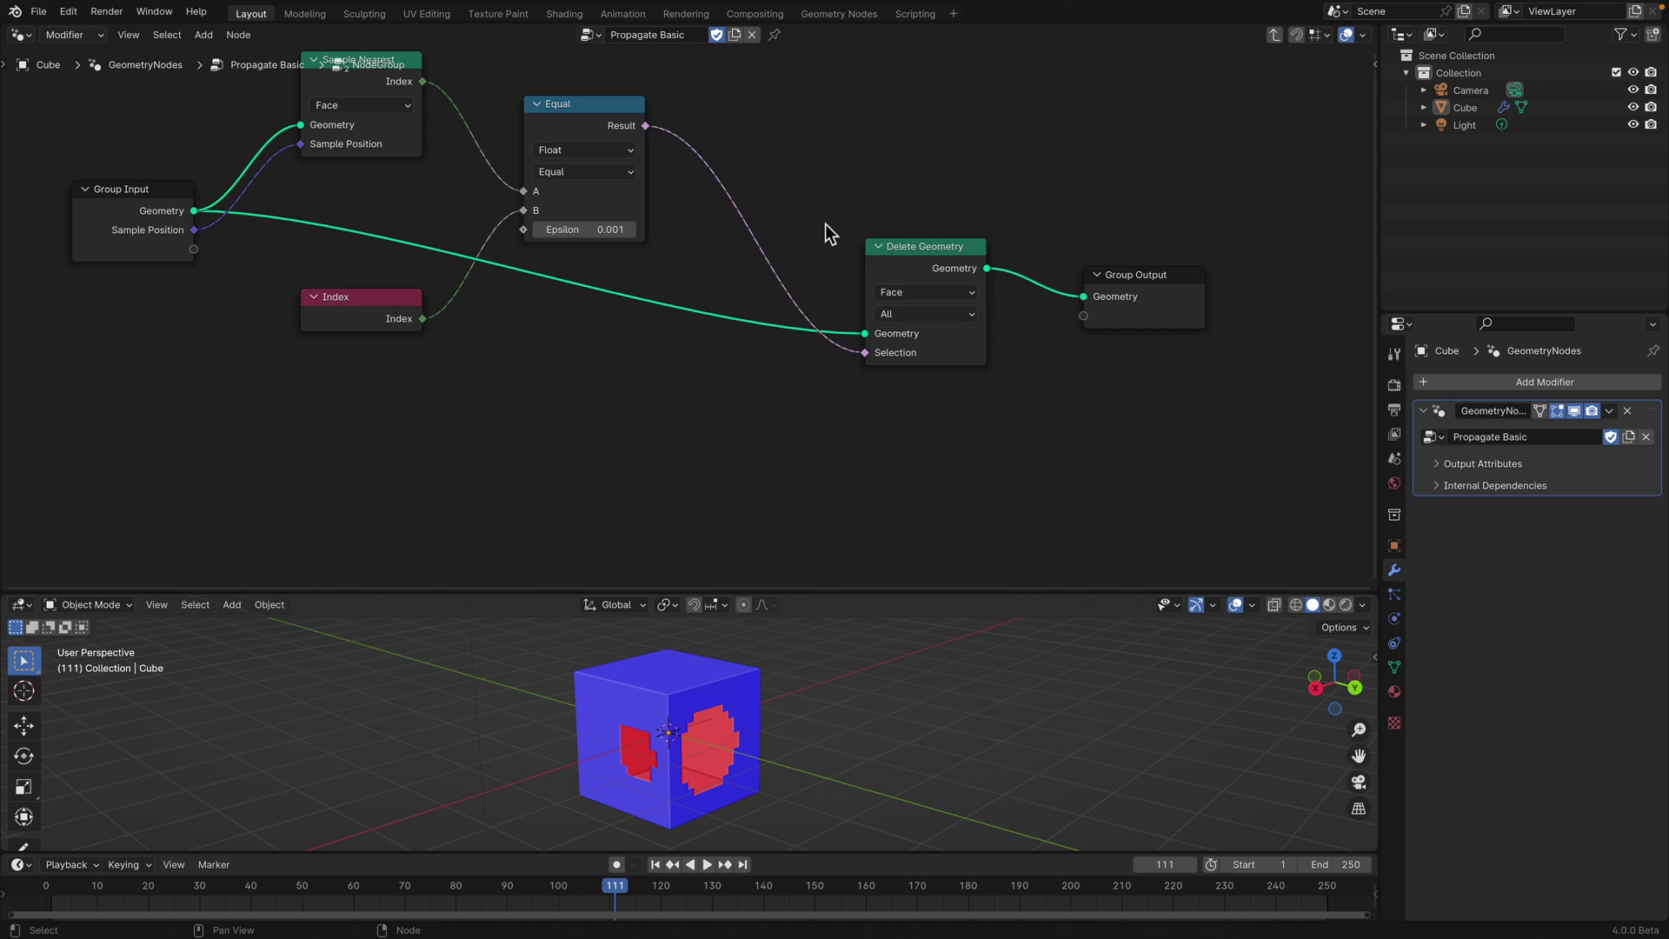
# Return to the parent tree and examine the face deletion by playing the animation and jumping through frames up to about 222
pyautogui.press('Tab')
pyautogui.press('space')
pyautogui.moveTo(848, 694)
pyautogui.mouseDown(button='middle')
pyautogui.moveTo(943, 704)
pyautogui.moveTo(835, 699)
pyautogui.mouseUp(button='middle')
pyautogui.click(864, 895)
pyautogui.click(930, 890)
pyautogui.click(1010, 889)
pyautogui.click(1119, 891)
pyautogui.moveTo(1079, 692); pyautogui.dragTo(929, 699, button='middle')
pyautogui.press('space')
# Move the second Combine XYZ closer to its repeat zone, set it to X 7.6, Y 0, Z 0, and play the animation
pyautogui.scroll(-5, 930, 461)
pyautogui.moveTo(931, 461); pyautogui.dragTo(635, 397, button='middle')
pyautogui.scroll(2, 635, 398)
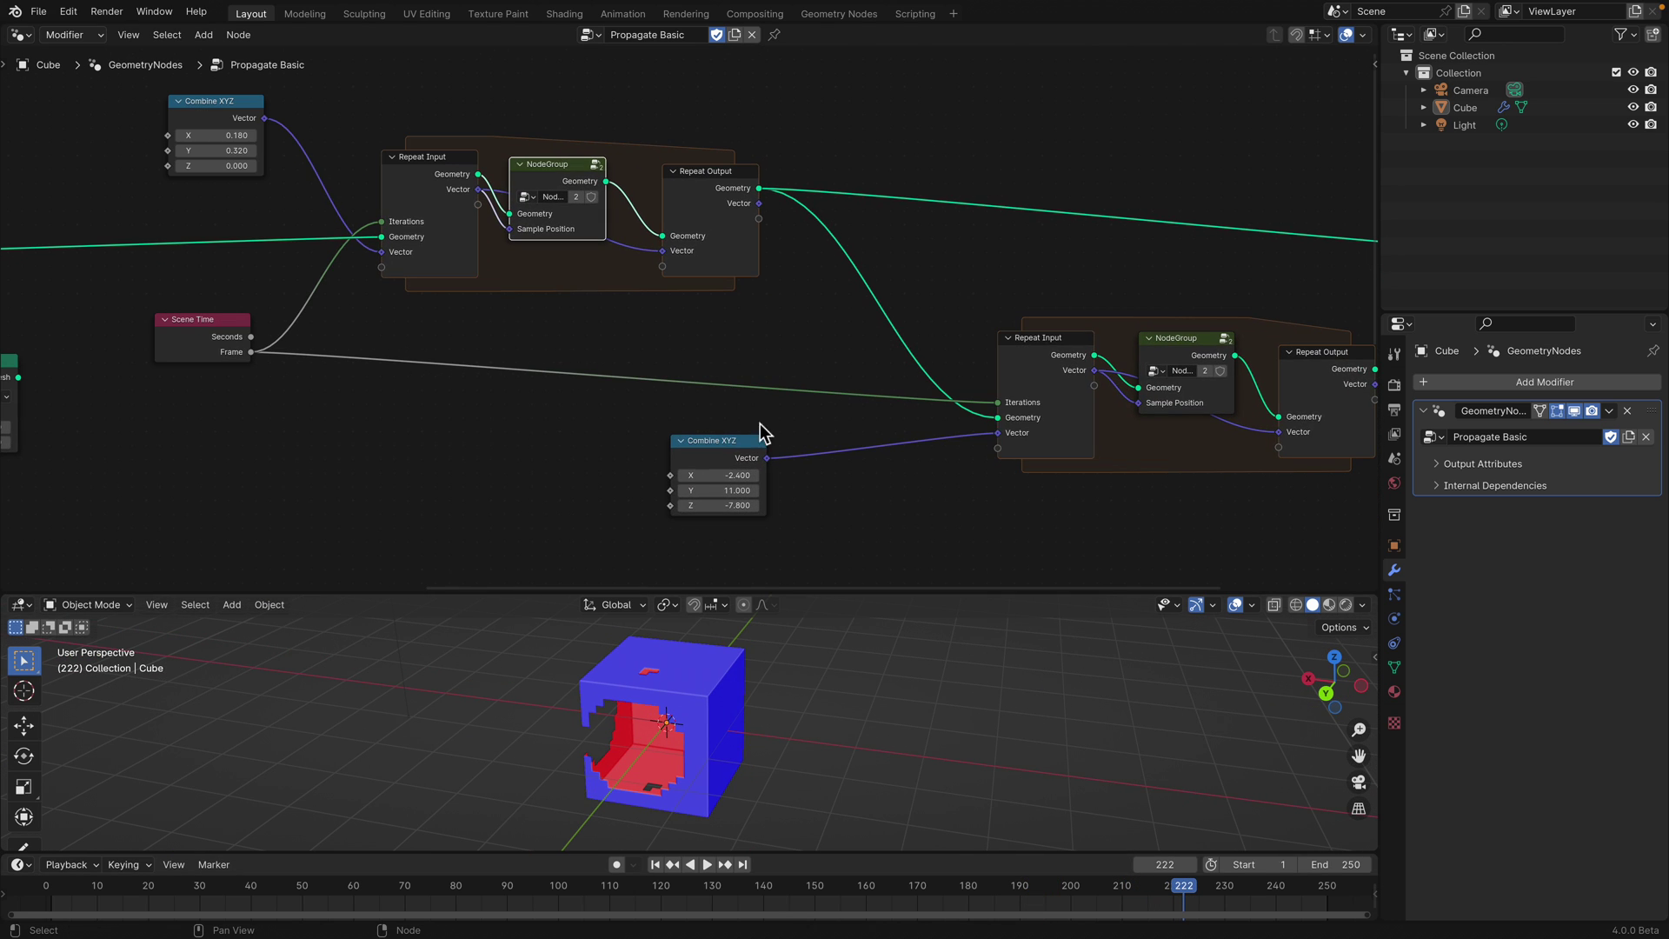
pyautogui.moveTo(740, 461); pyautogui.dragTo(770, 501)
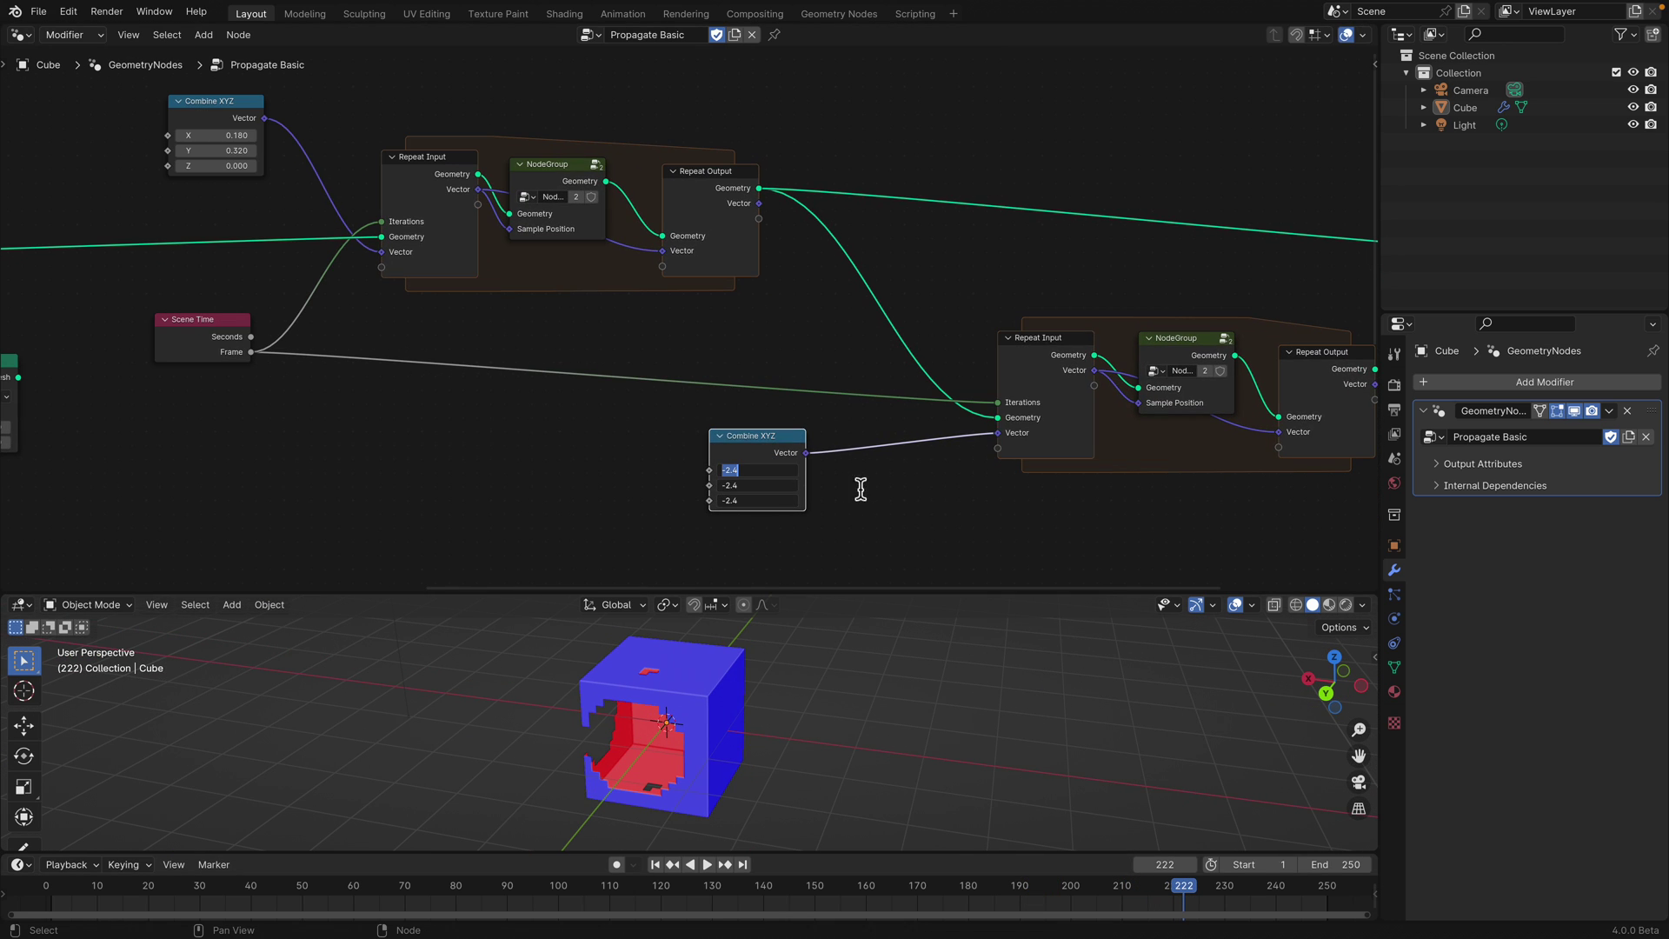
pyautogui.write('7.6')
pyautogui.press('Return')
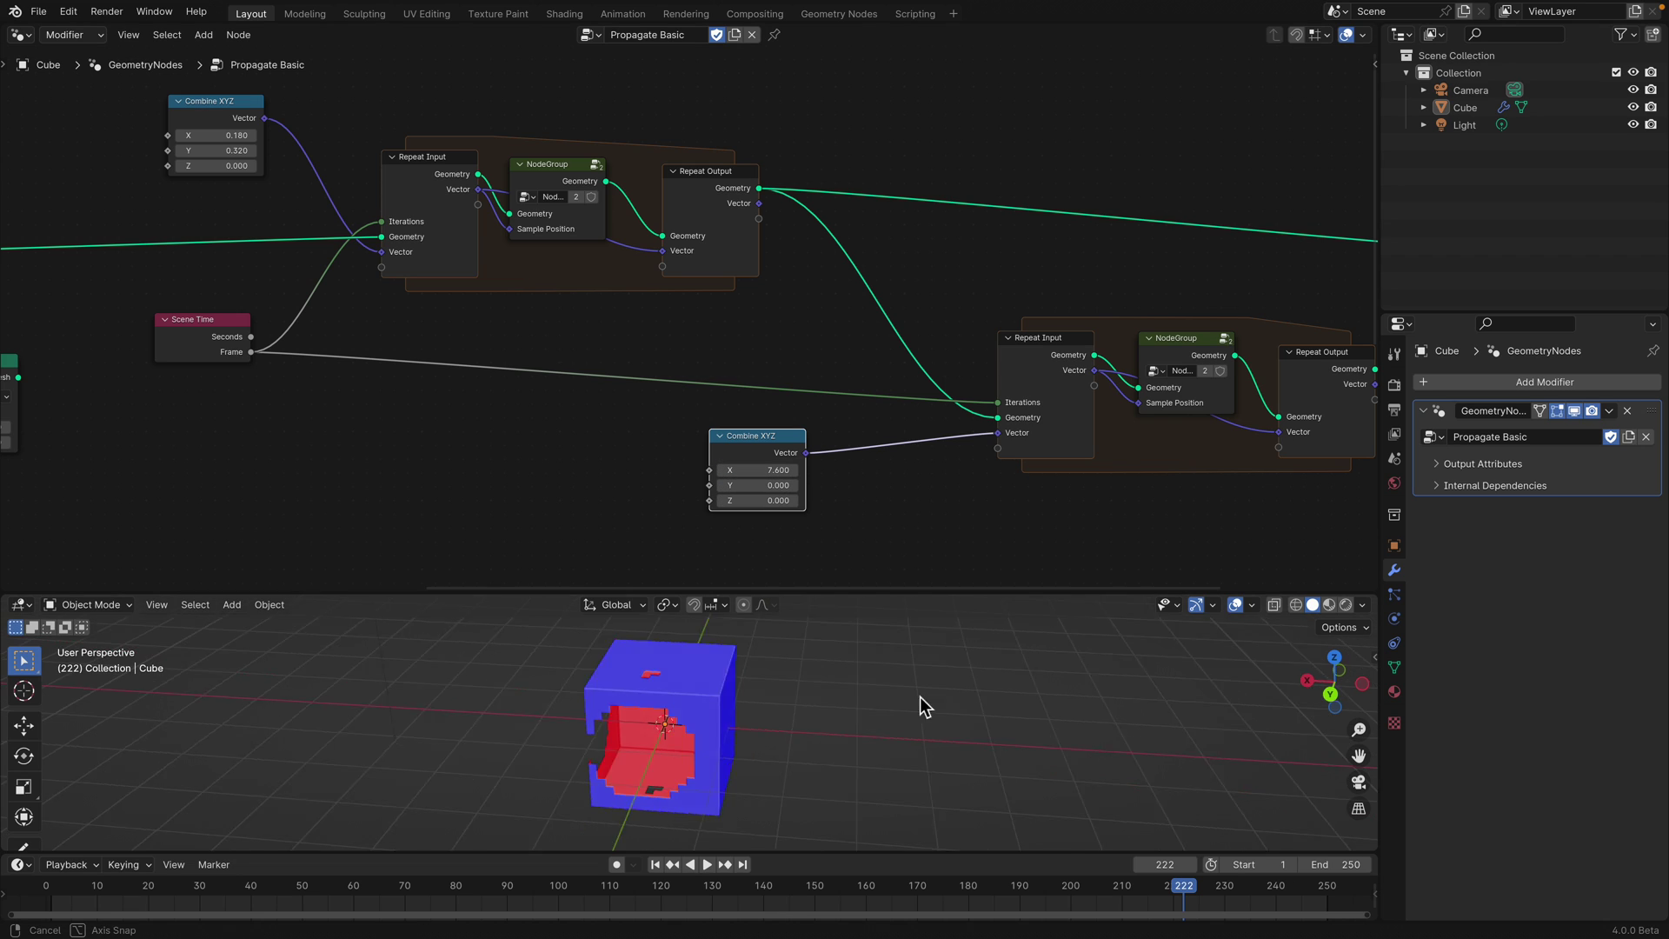
pyautogui.press('space')
pyautogui.moveTo(920, 696); pyautogui.dragTo(970, 686, button='middle')
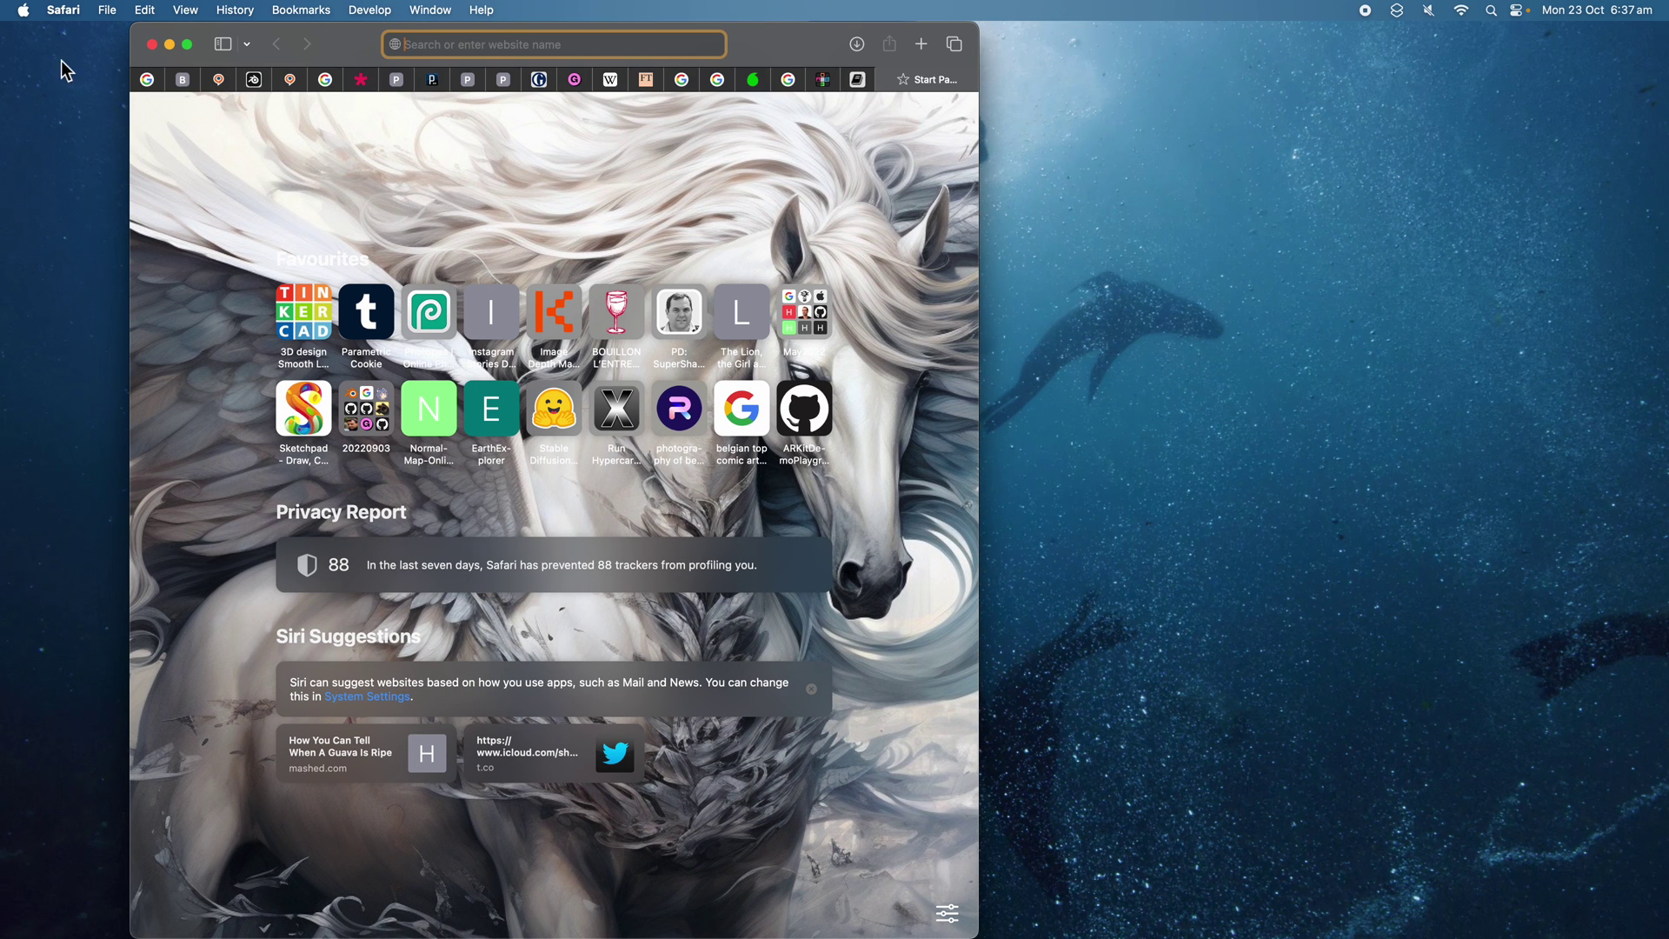
# Force quit Blender and relaunch it
pyautogui.click(23, 9)
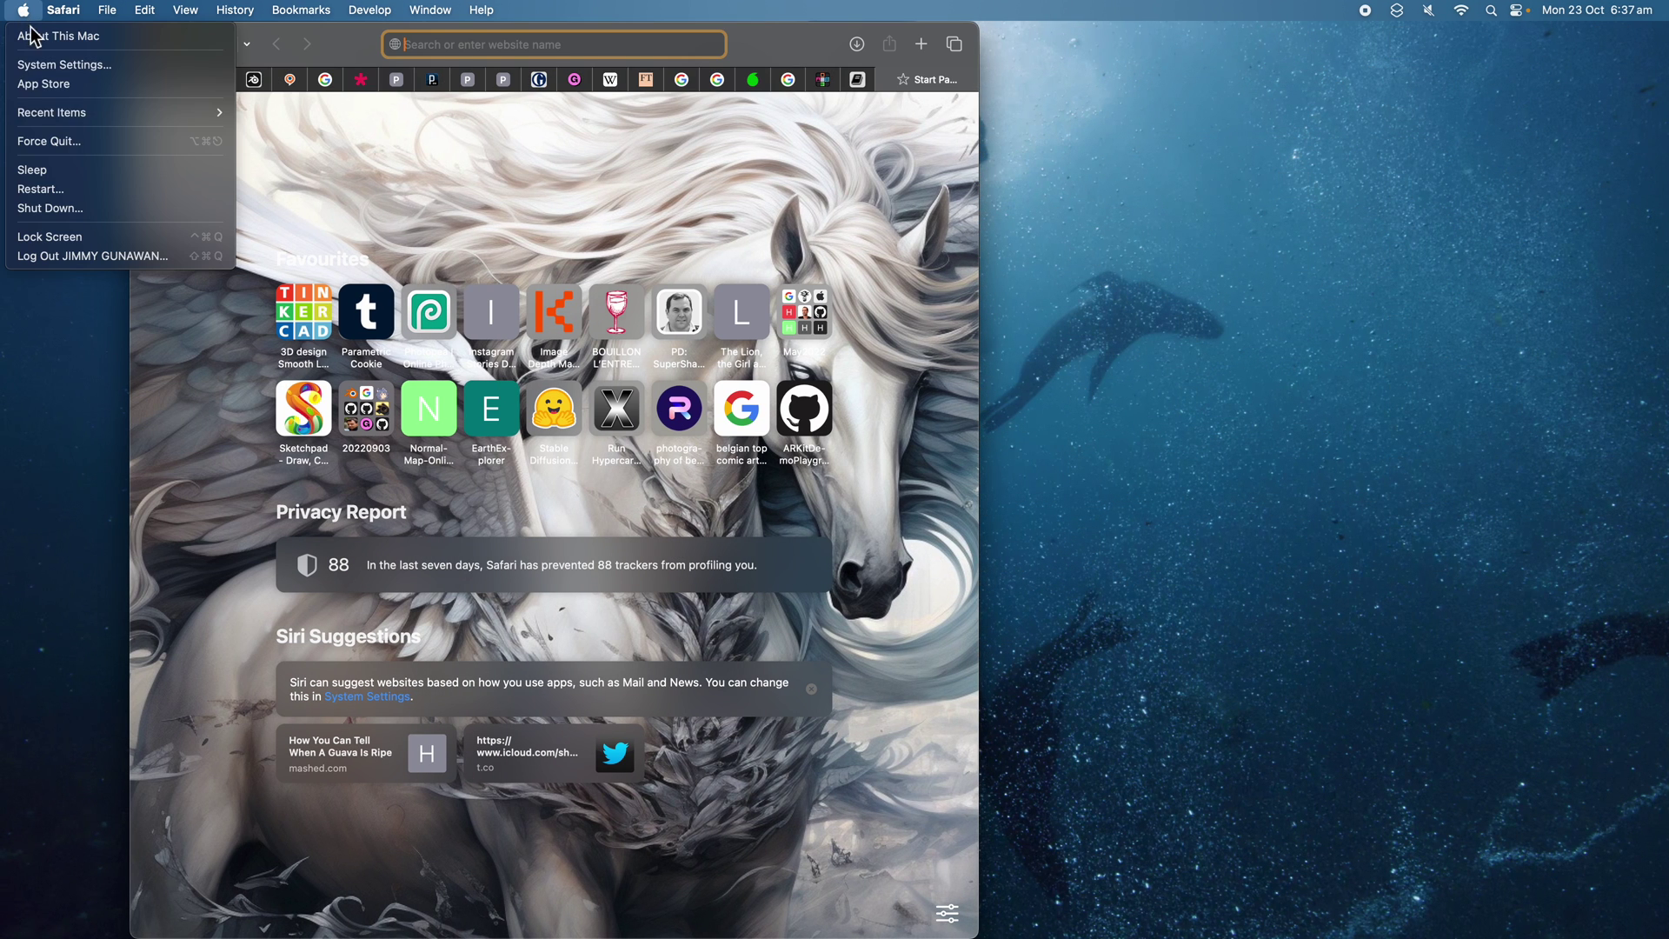
pyautogui.click(56, 140)
pyautogui.click(1118, 527)
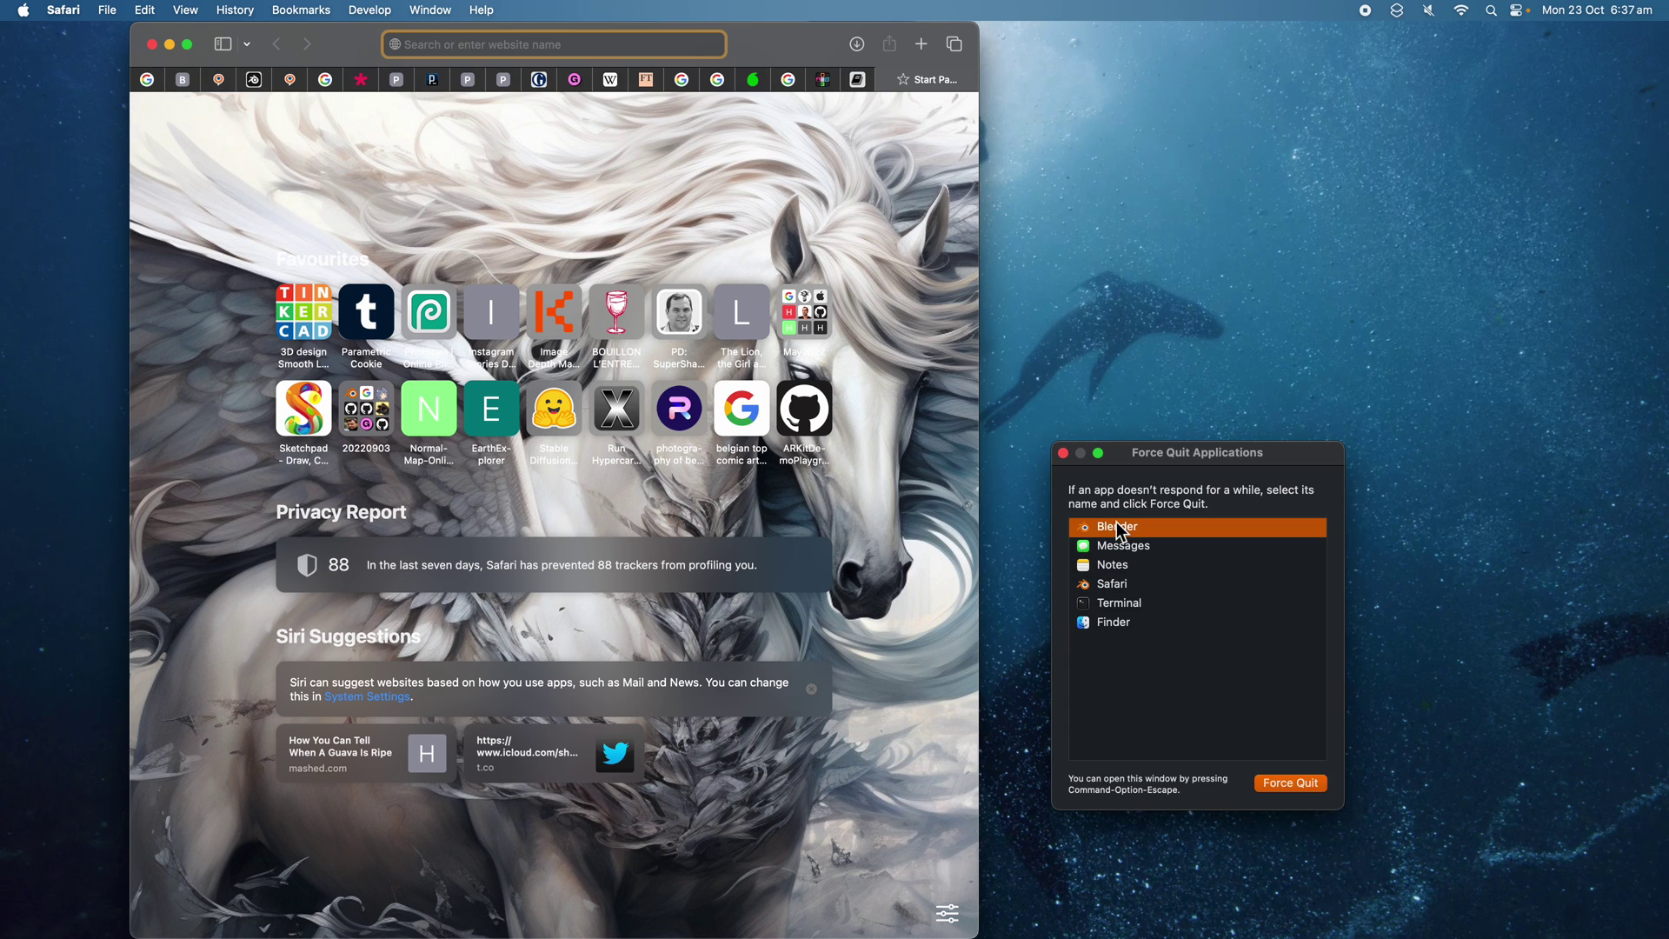
pyautogui.click(1283, 785)
pyautogui.click(1317, 652)
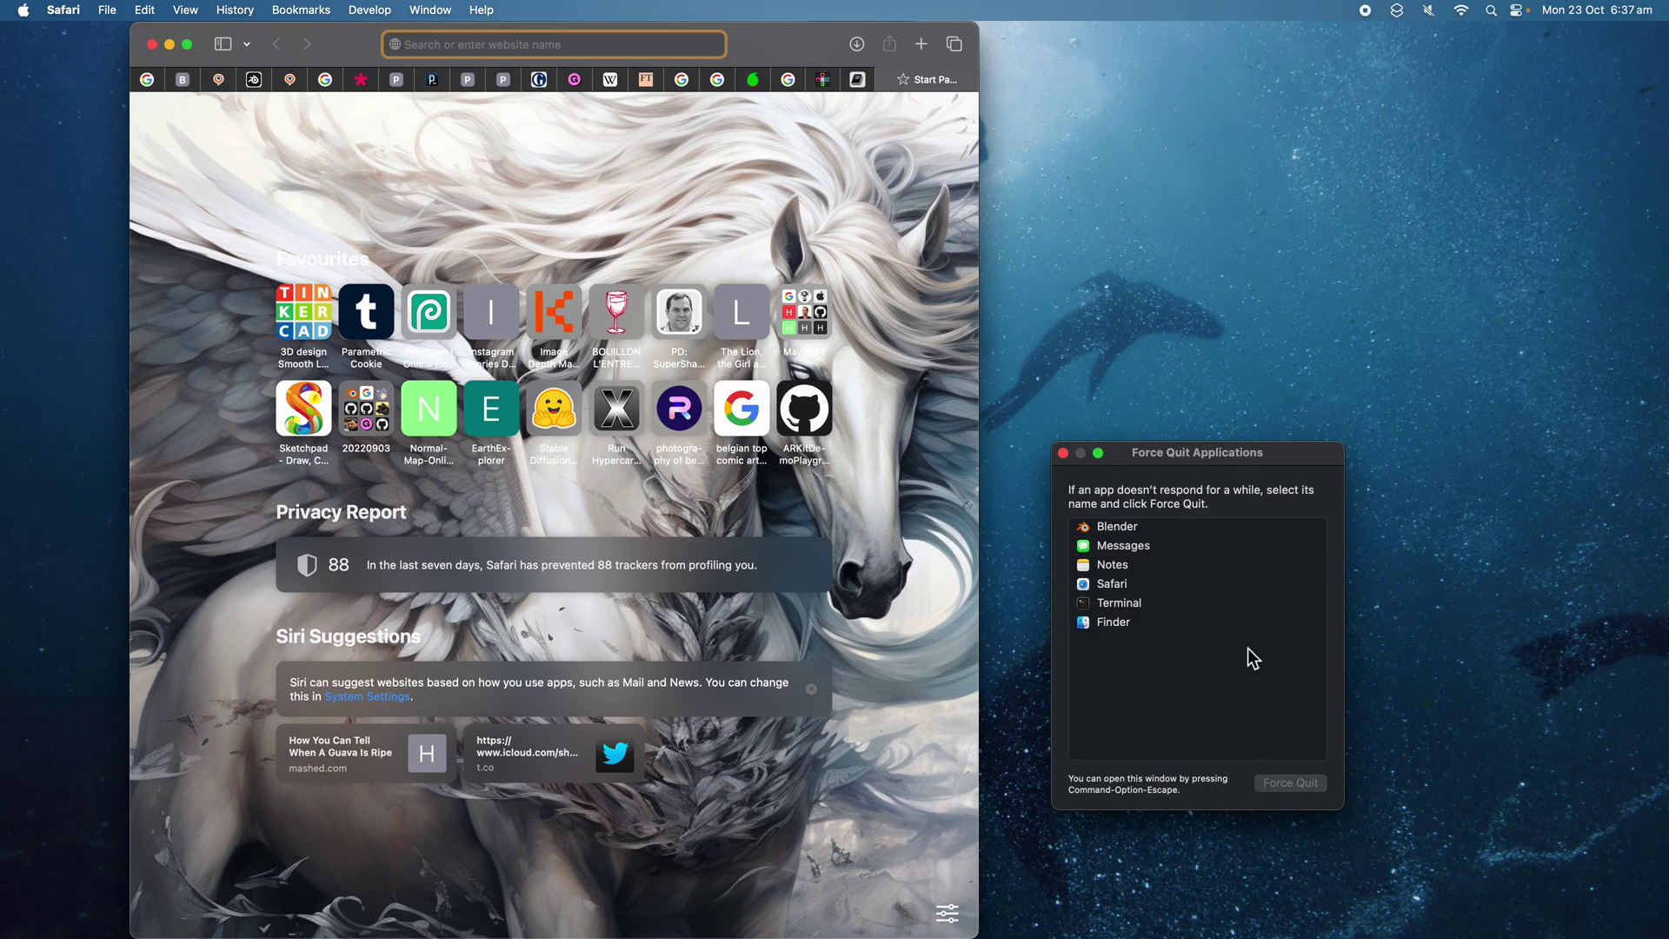
pyautogui.click(1274, 918)
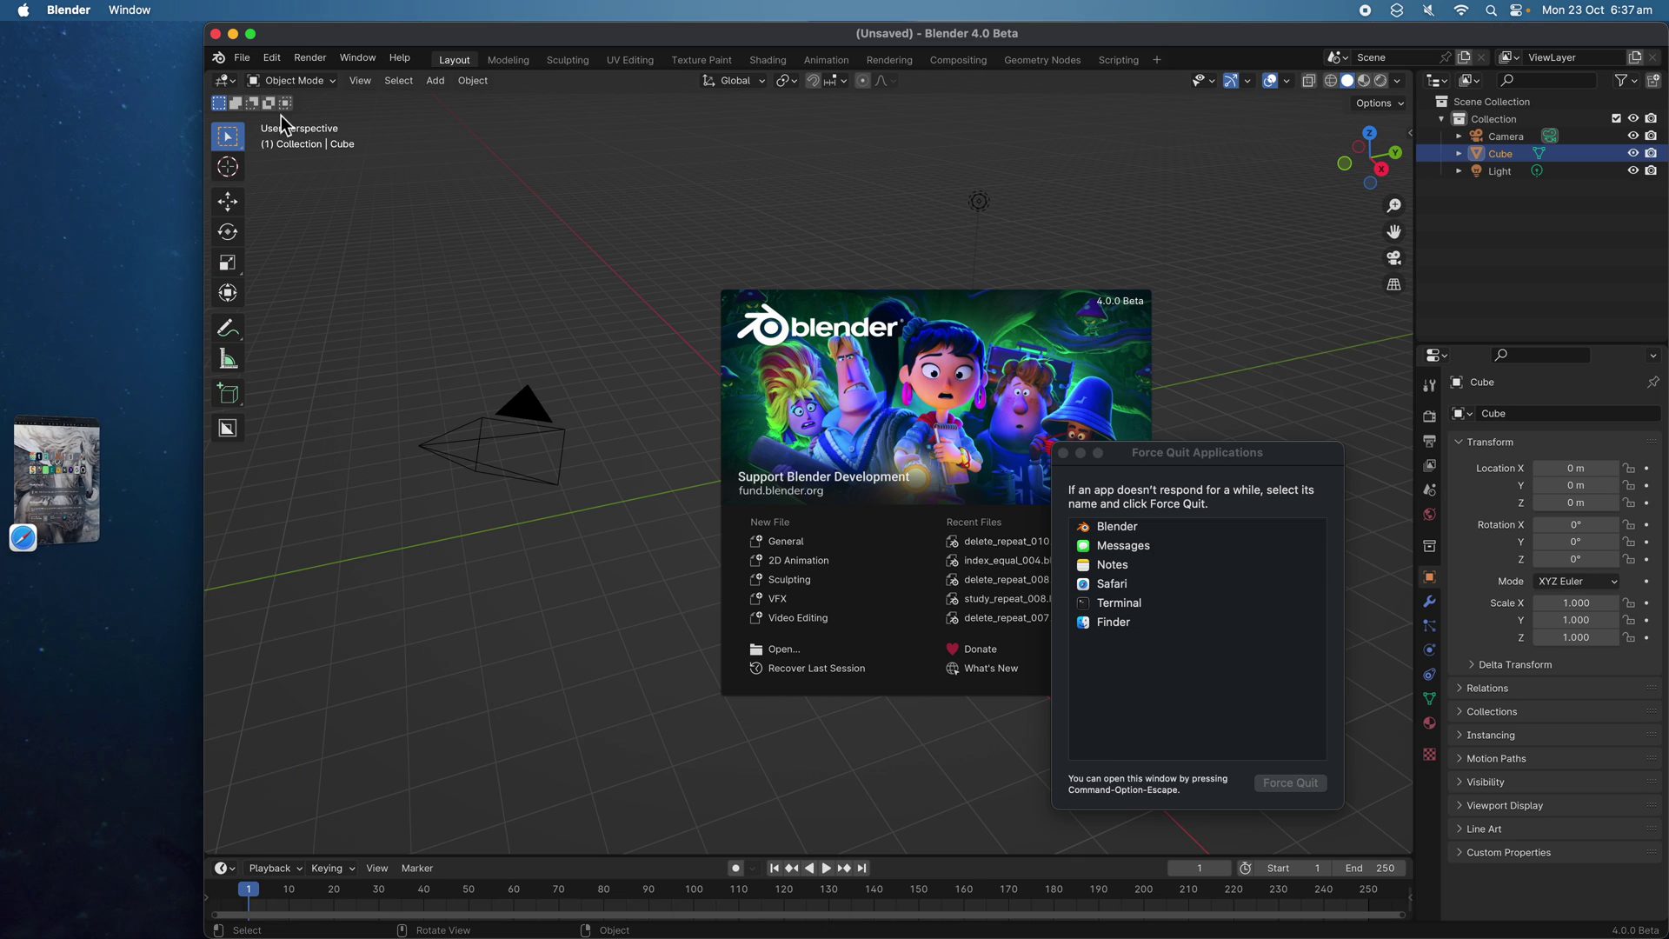
# Open the recent file study_repeat_008.blend, and replace it with delete_repeat_009.blend from the Desktop folder
pyautogui.click(244, 52)
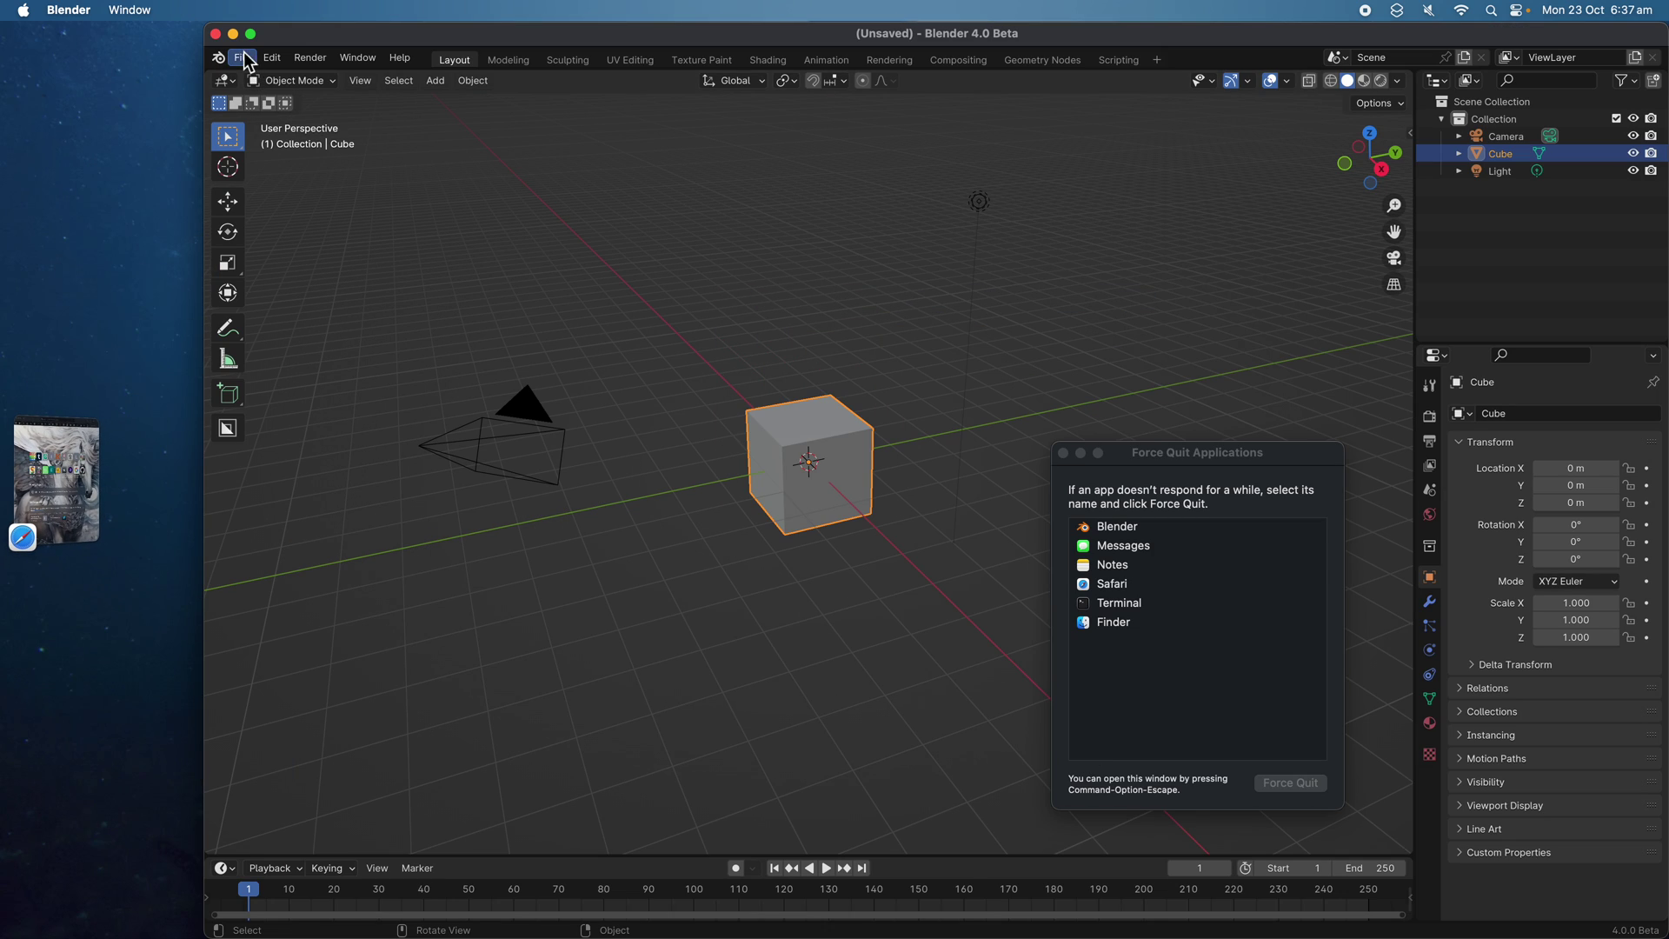
pyautogui.moveTo(290, 113)
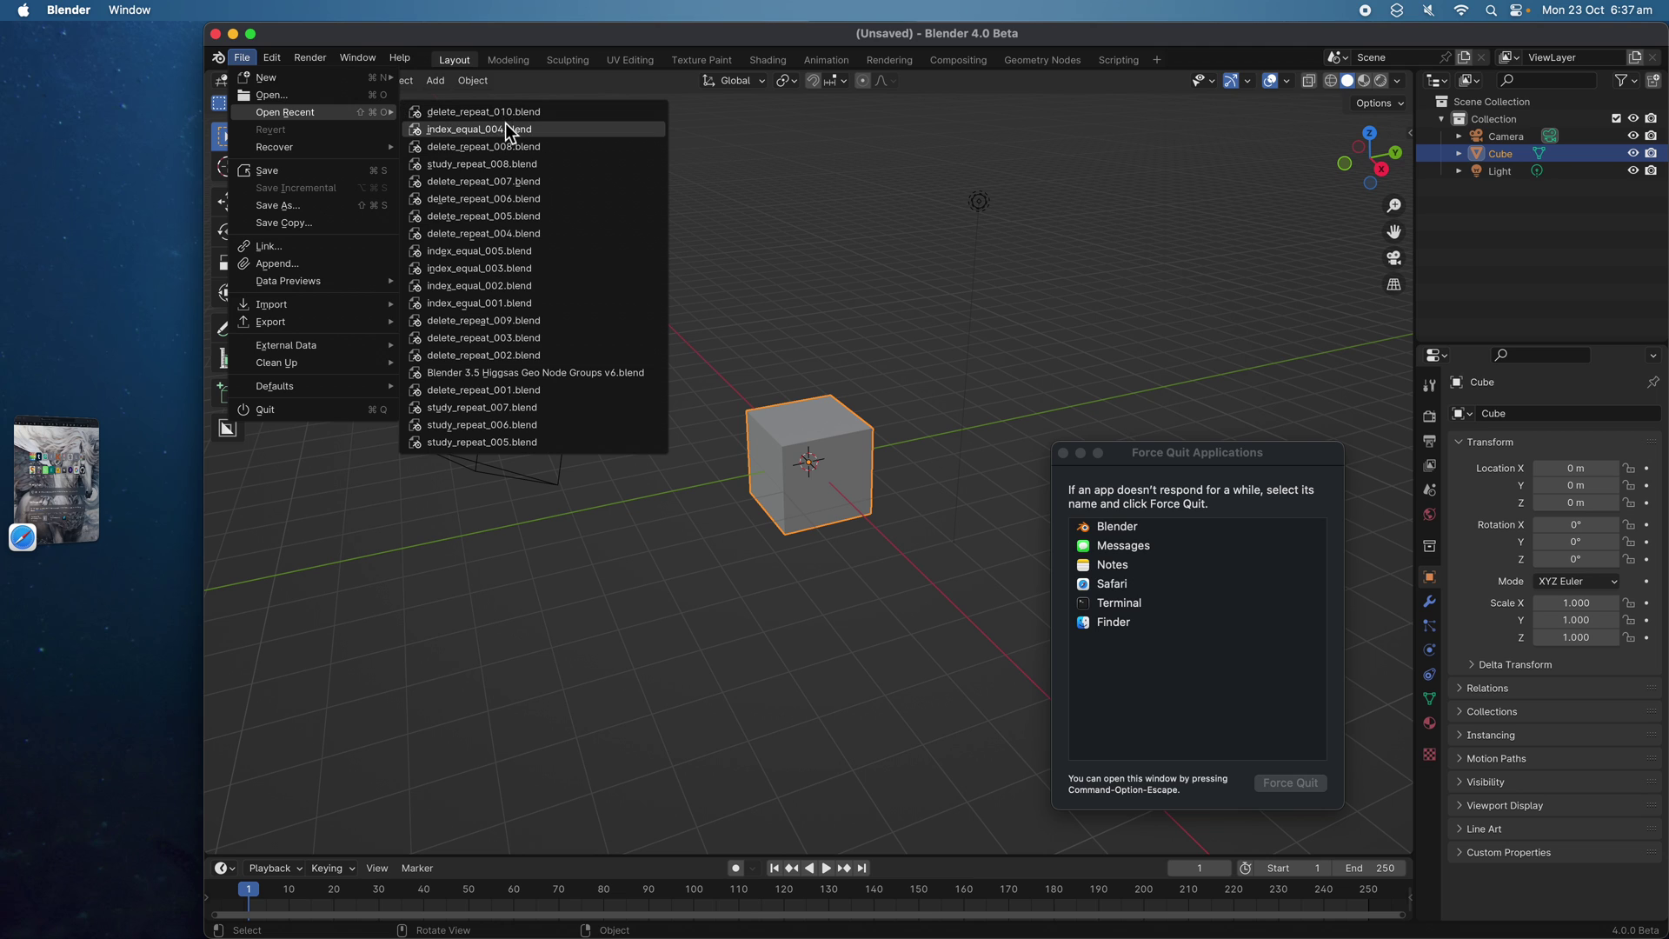
pyautogui.click(537, 164)
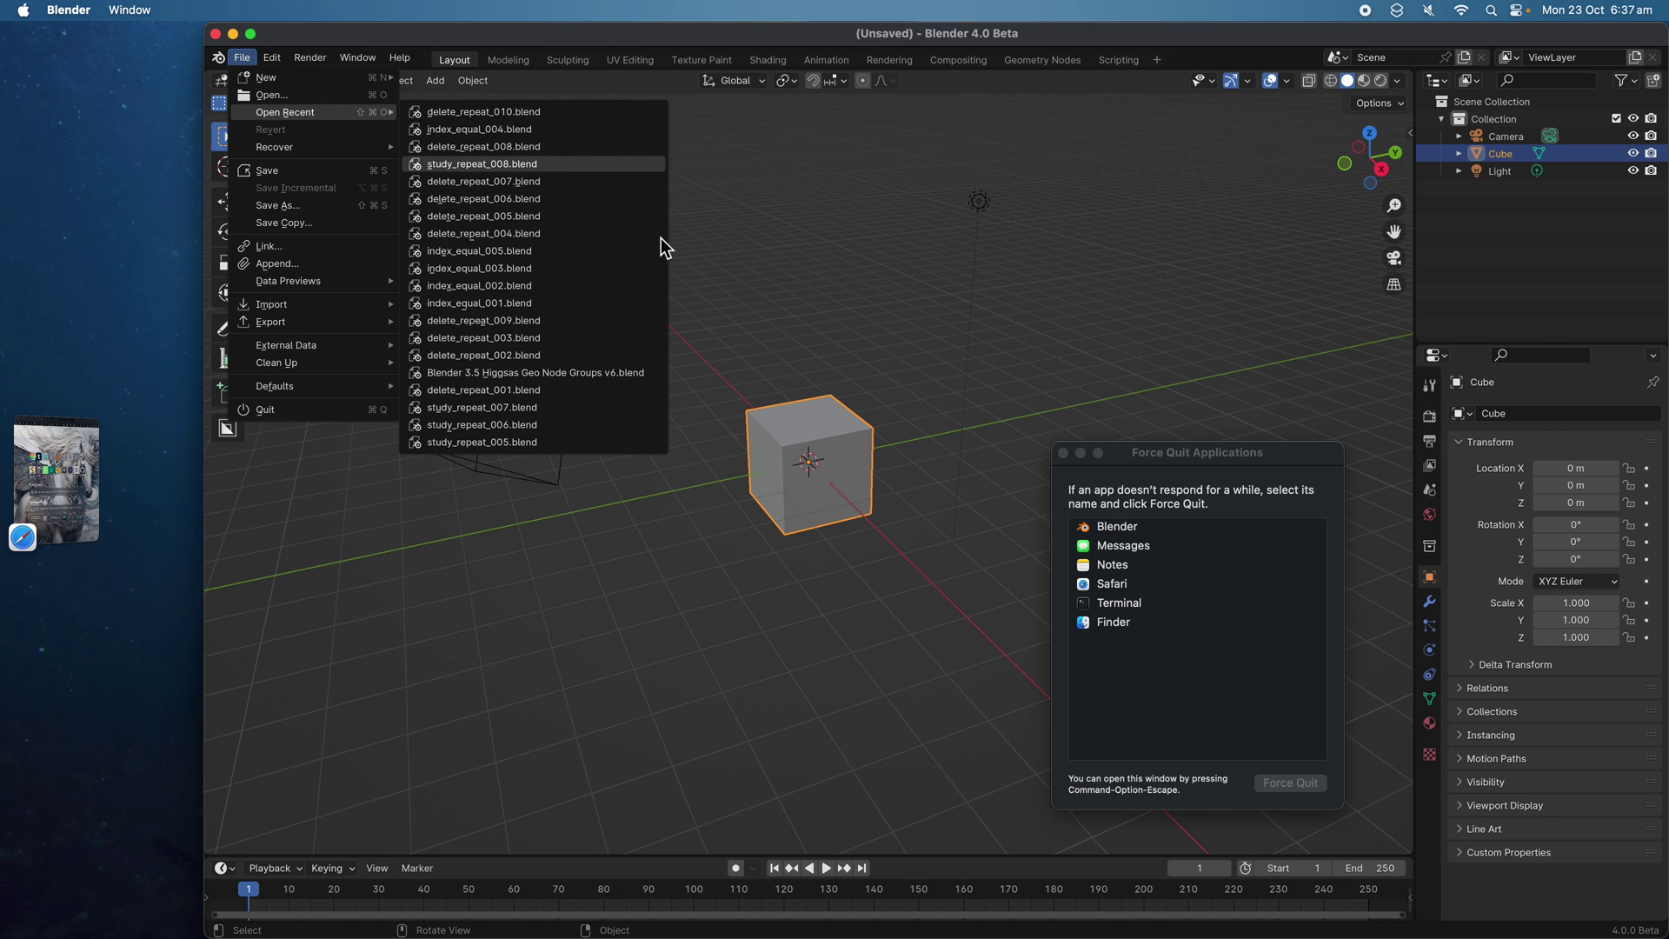
pyautogui.click(242, 57)
pyautogui.click(261, 94)
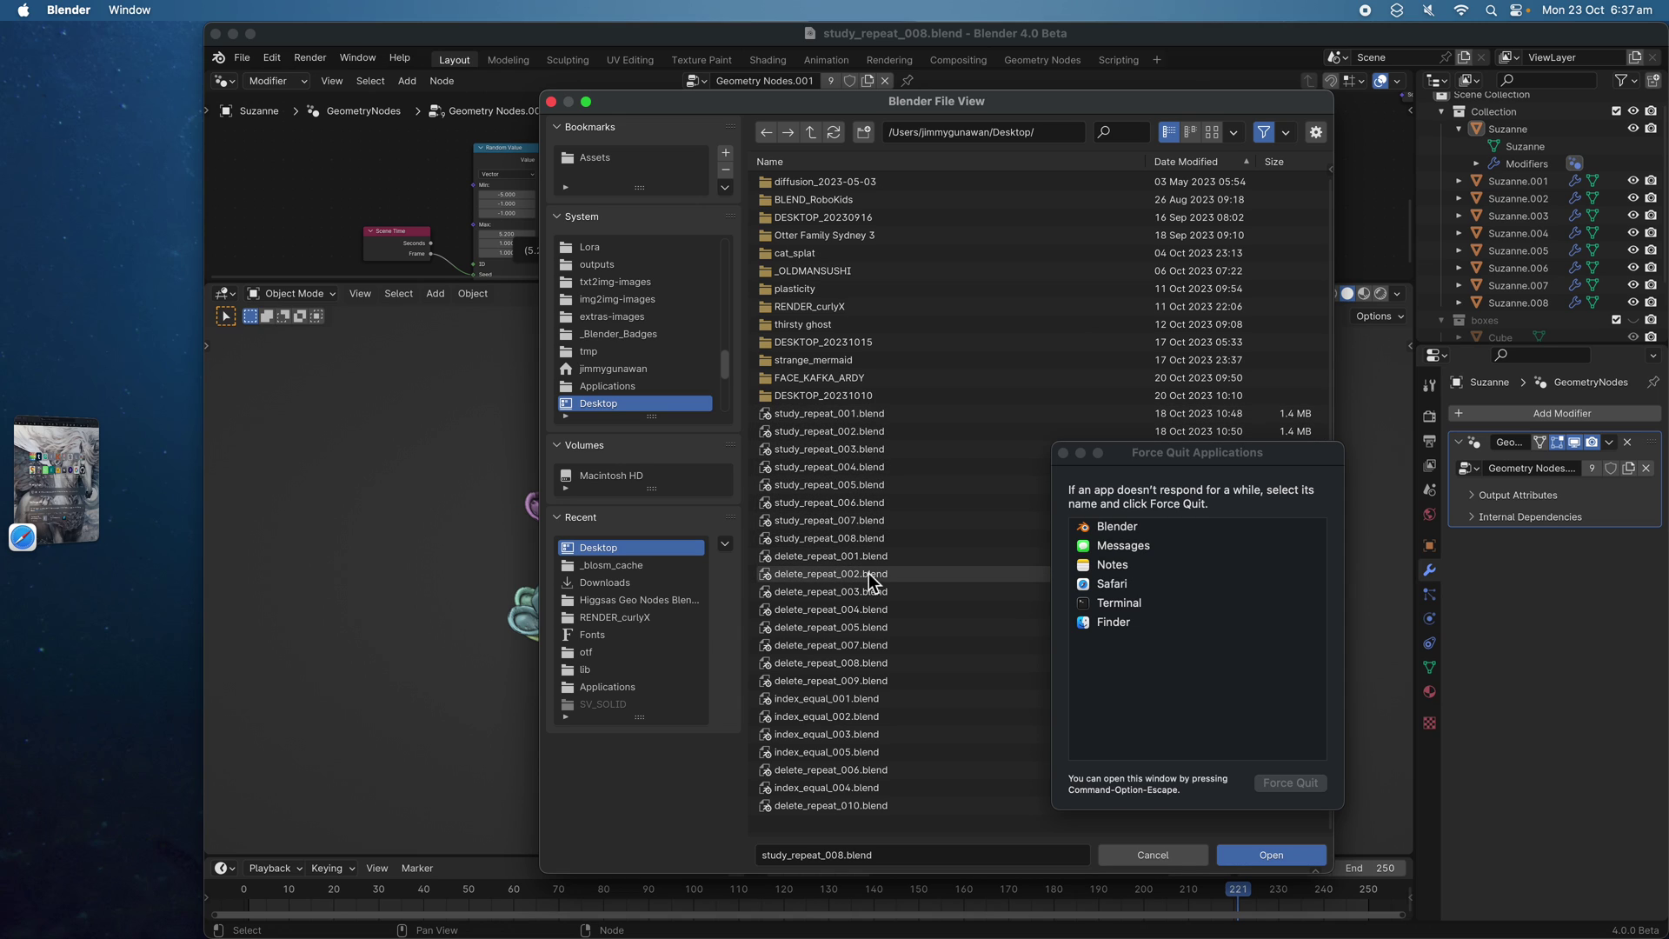
pyautogui.doubleClick(887, 679)
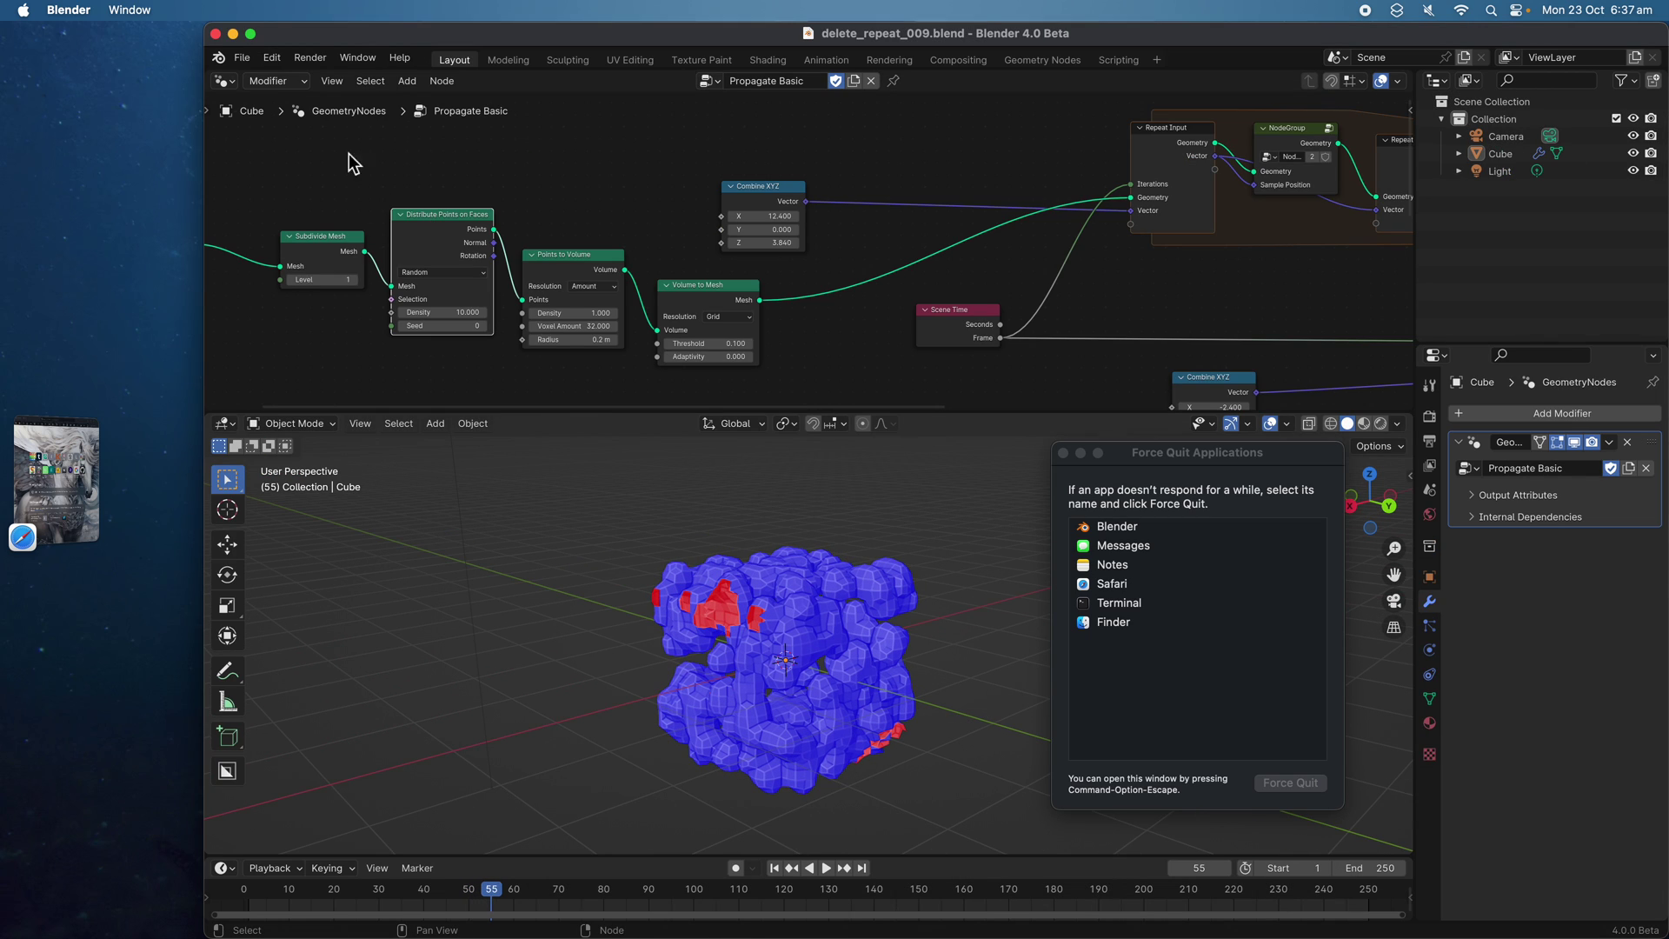
# Close the Force Quit window, and open index_equal_004.blend from the Desktop files sorted by newest modification date
pyautogui.click(241, 57)
pyautogui.click(265, 93)
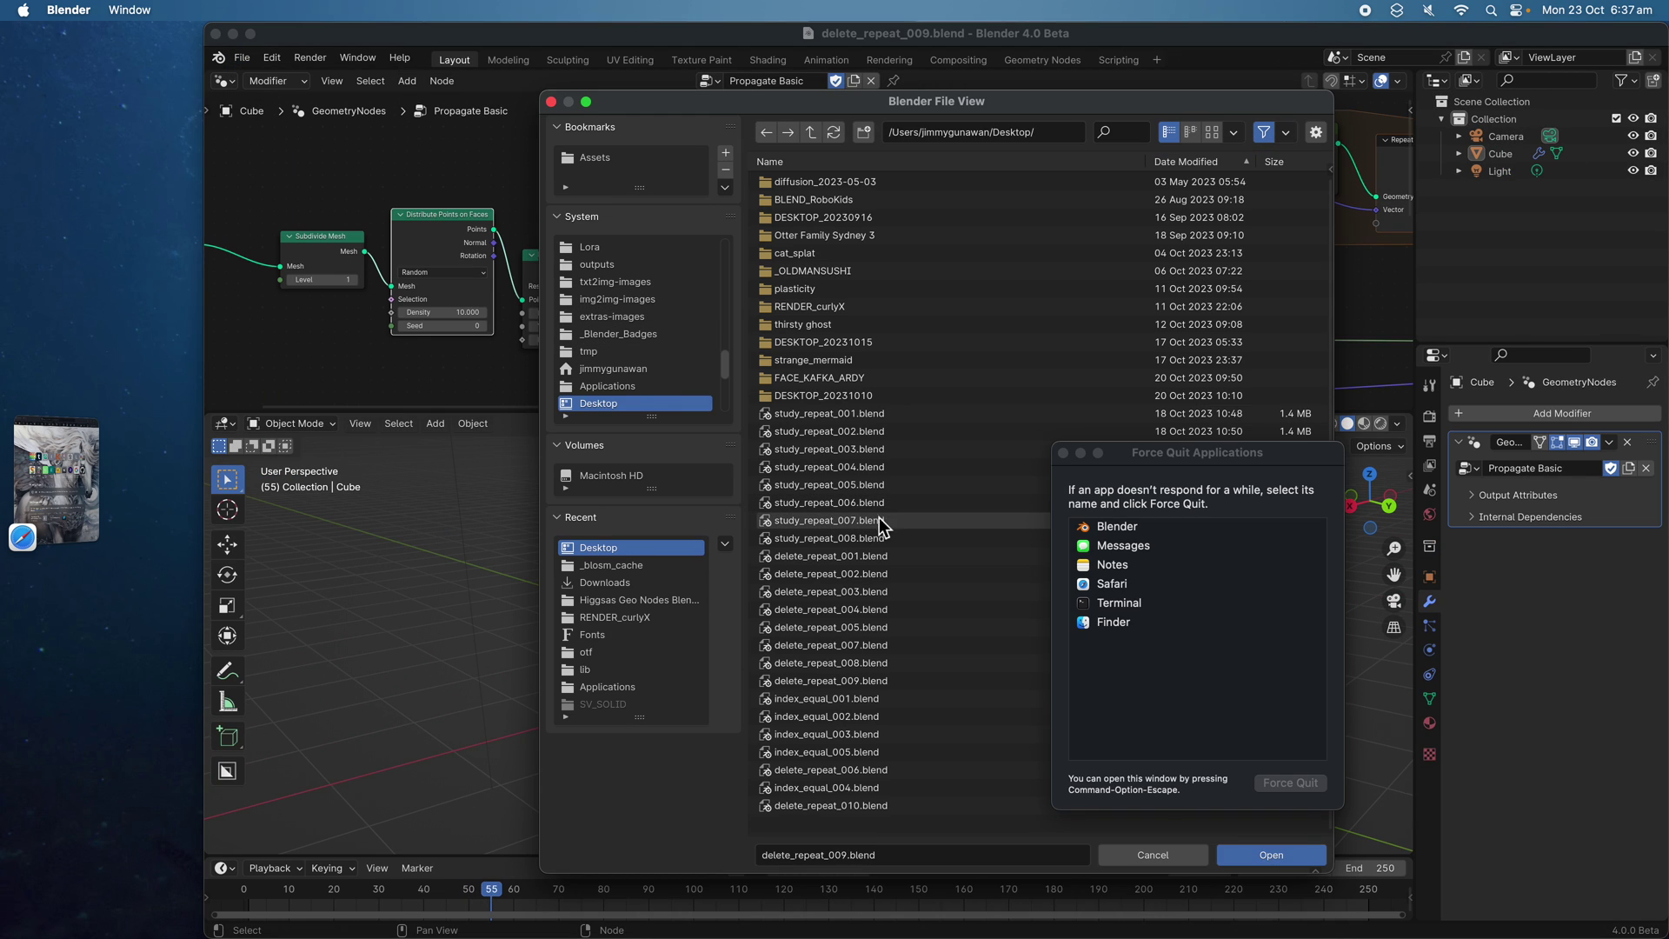
pyautogui.click(1063, 453)
pyautogui.click(1188, 162)
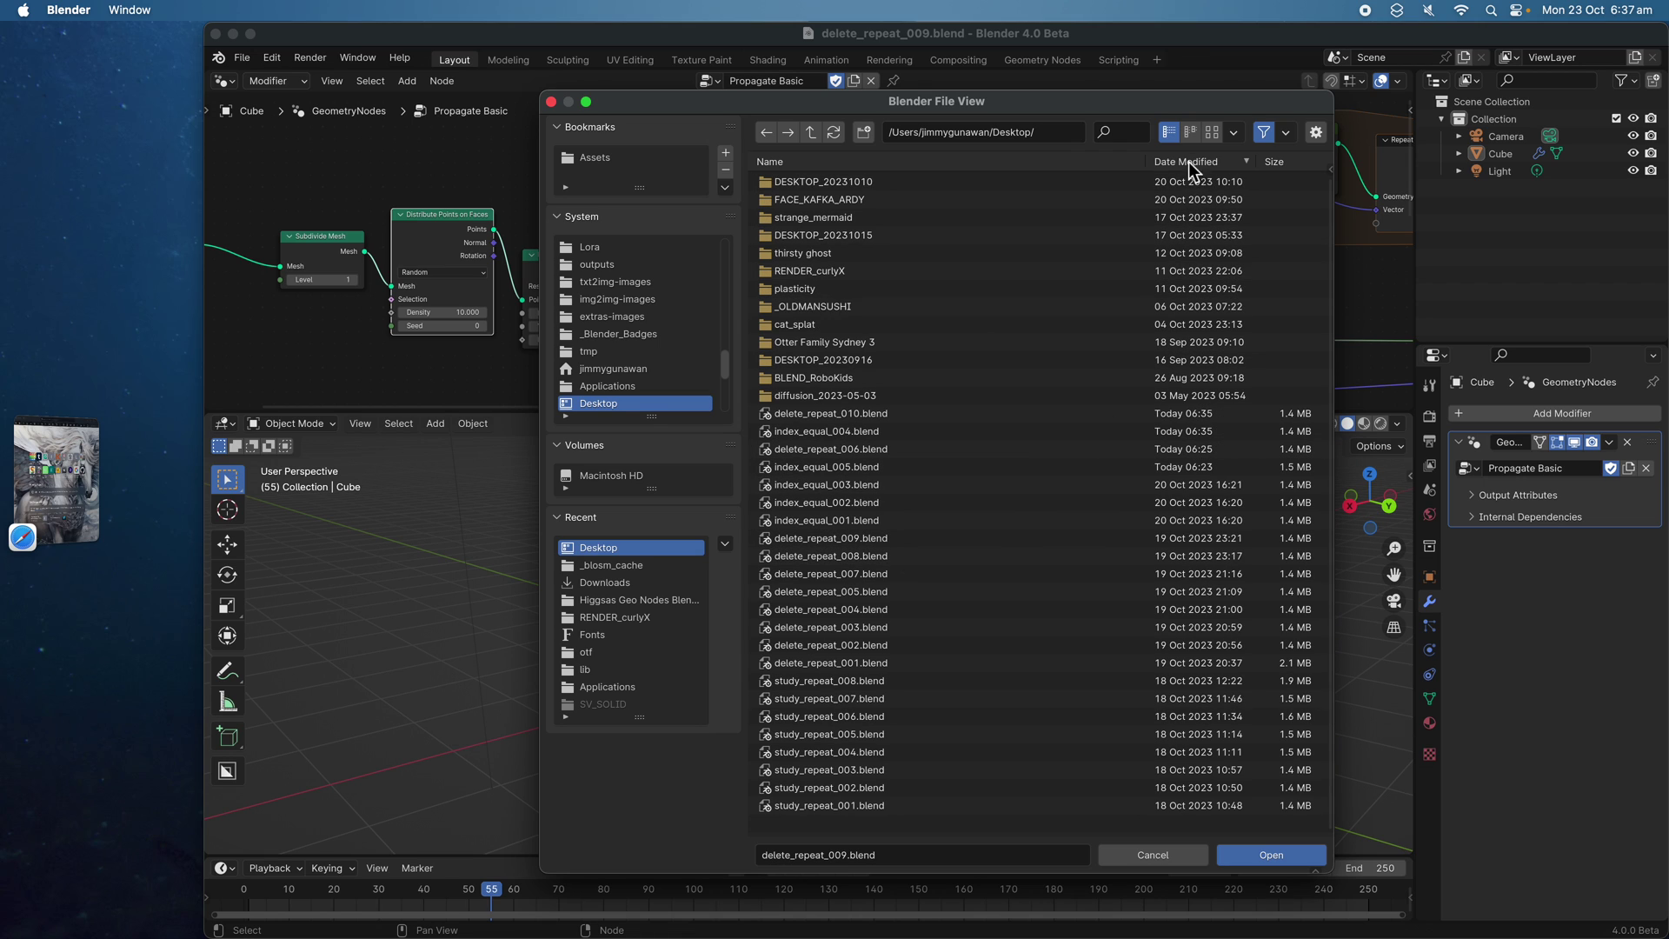
pyautogui.click(873, 432)
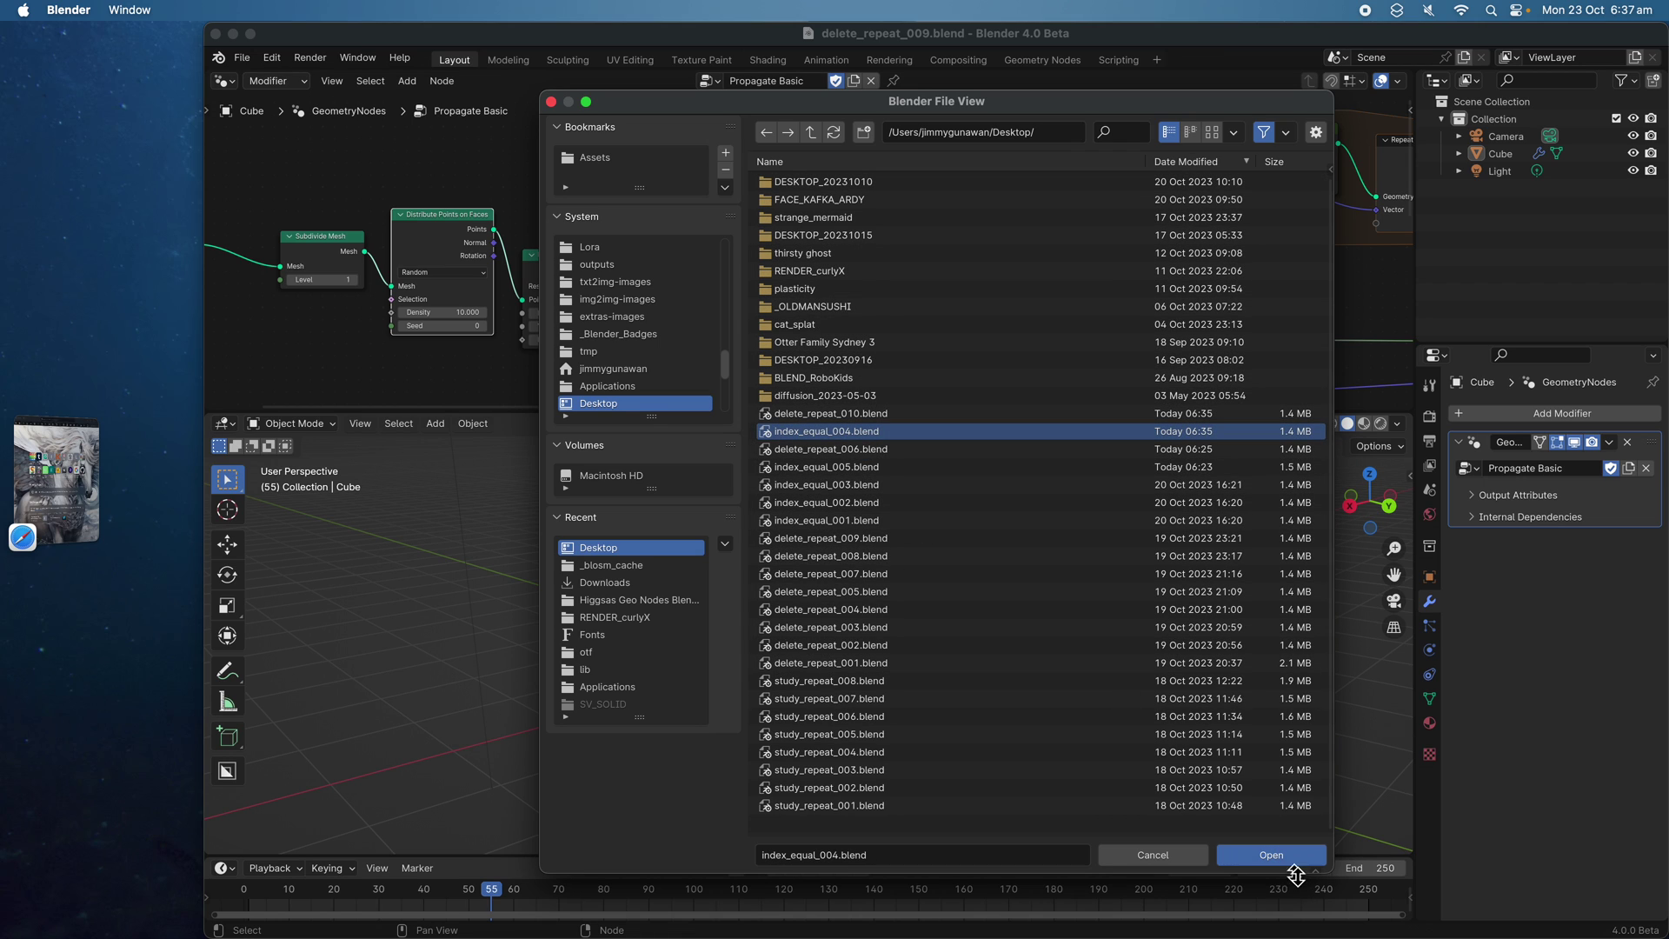
pyautogui.click(1289, 862)
# Play Suzanne's face deletion animation from the start and examine it from a slightly different angle
pyautogui.press('space')
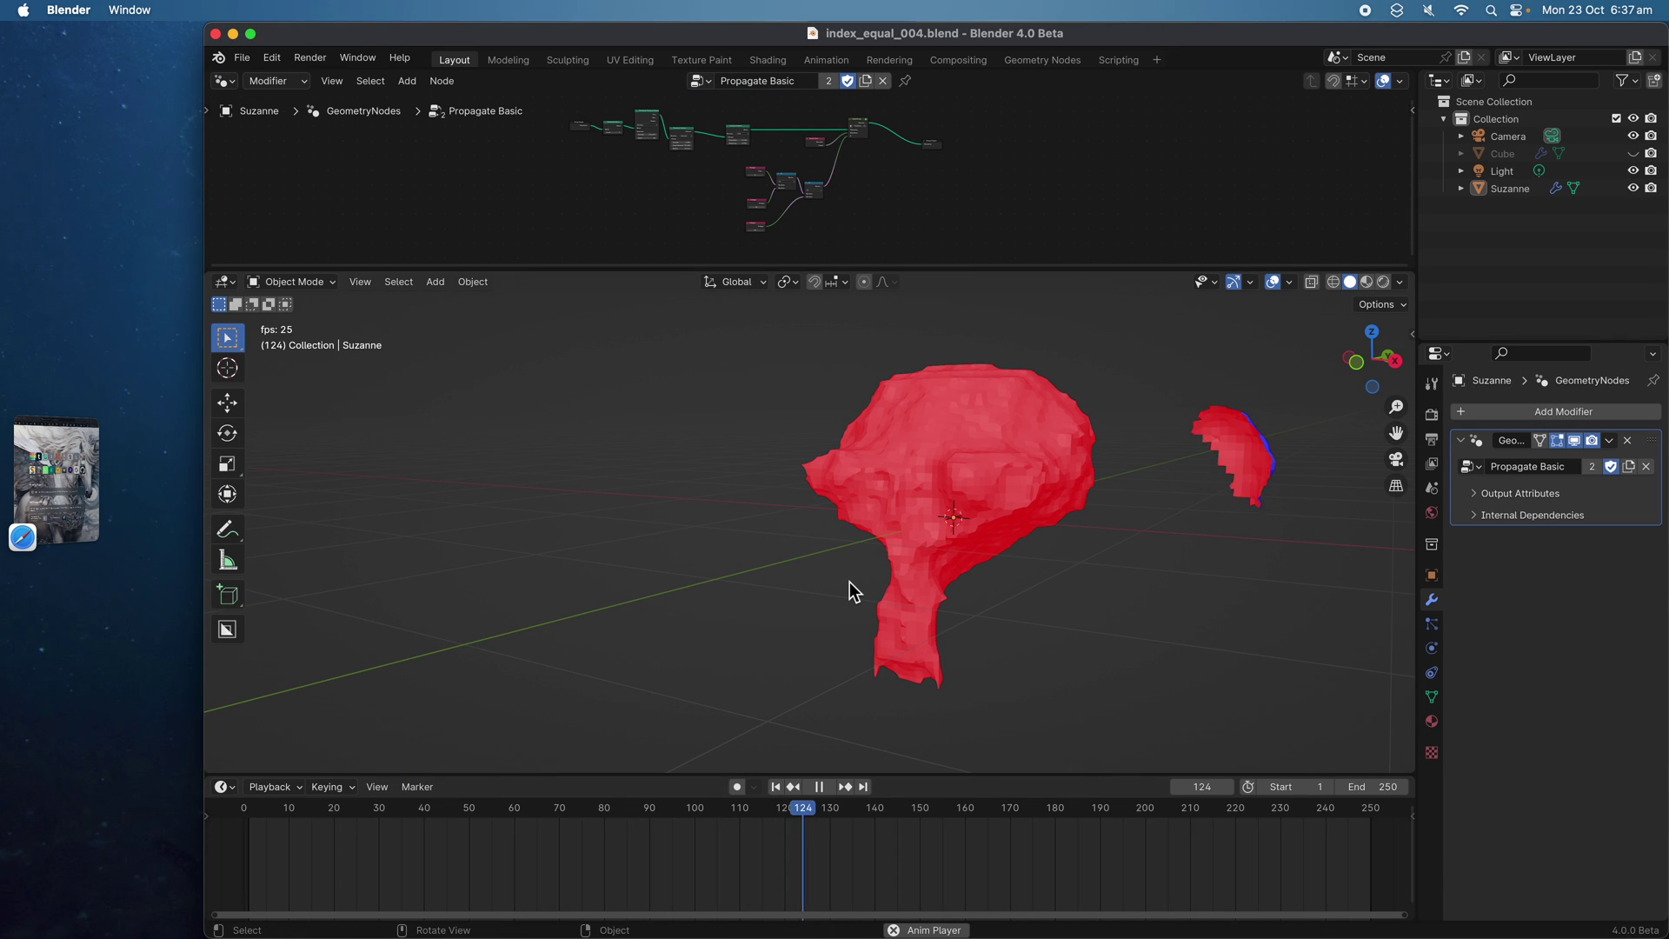
pyautogui.click(792, 787)
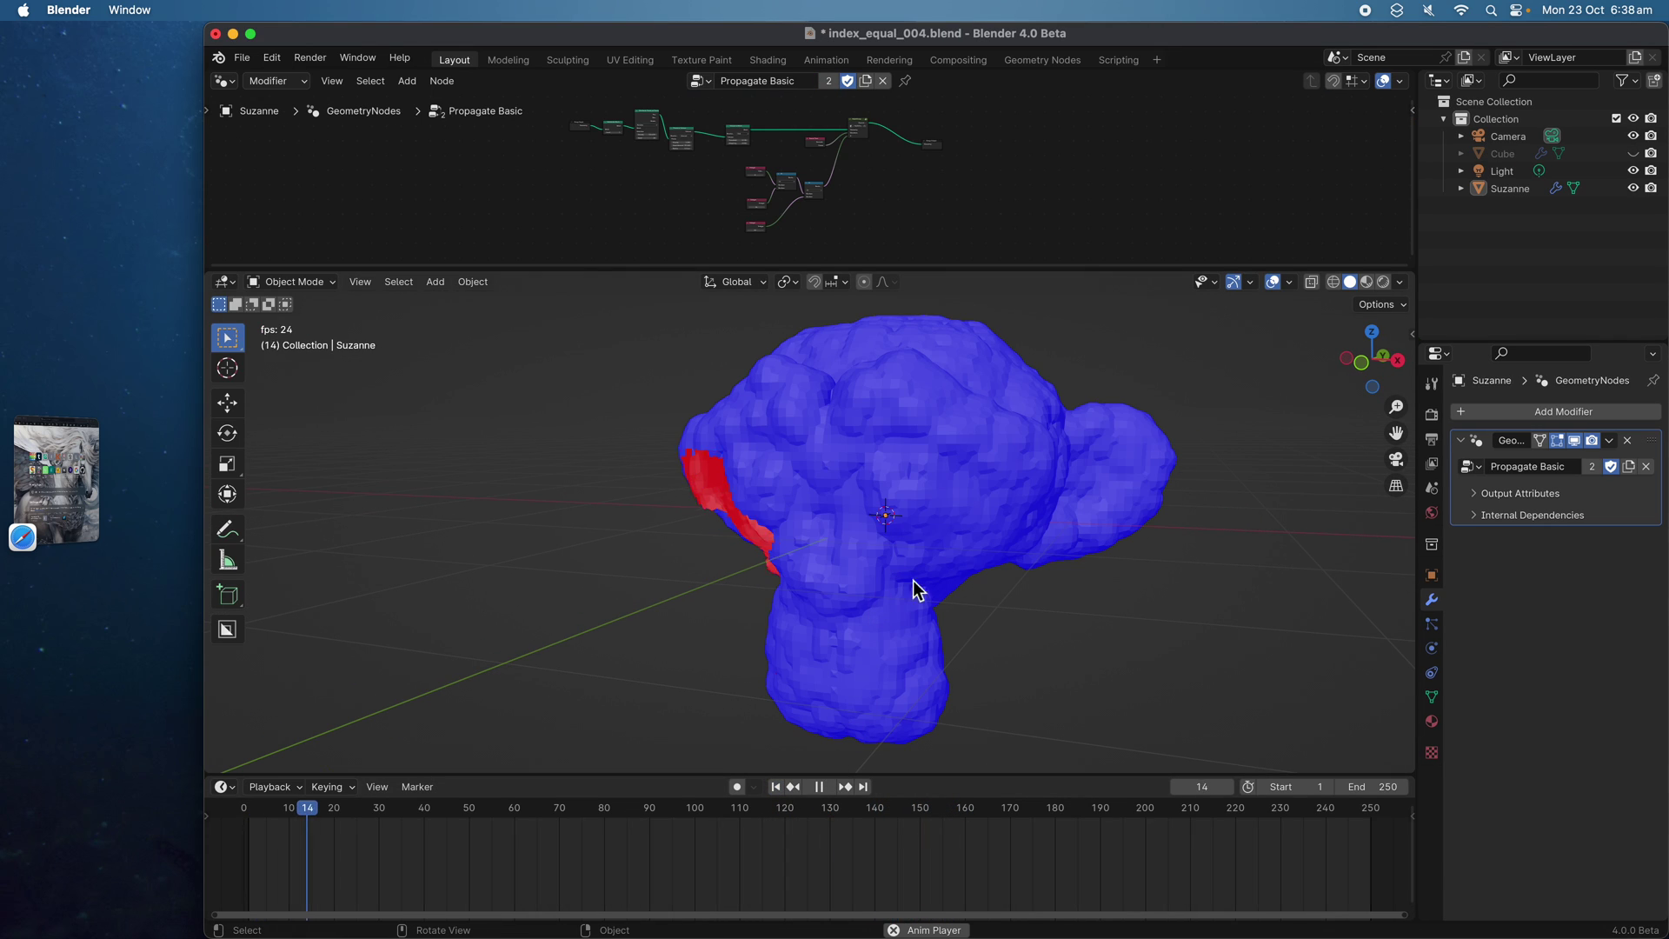
pyautogui.moveTo(989, 513)
pyautogui.mouseDown(button='middle')
pyautogui.moveTo(1050, 499)
pyautogui.moveTo(1013, 501)
pyautogui.mouseUp(button='middle')
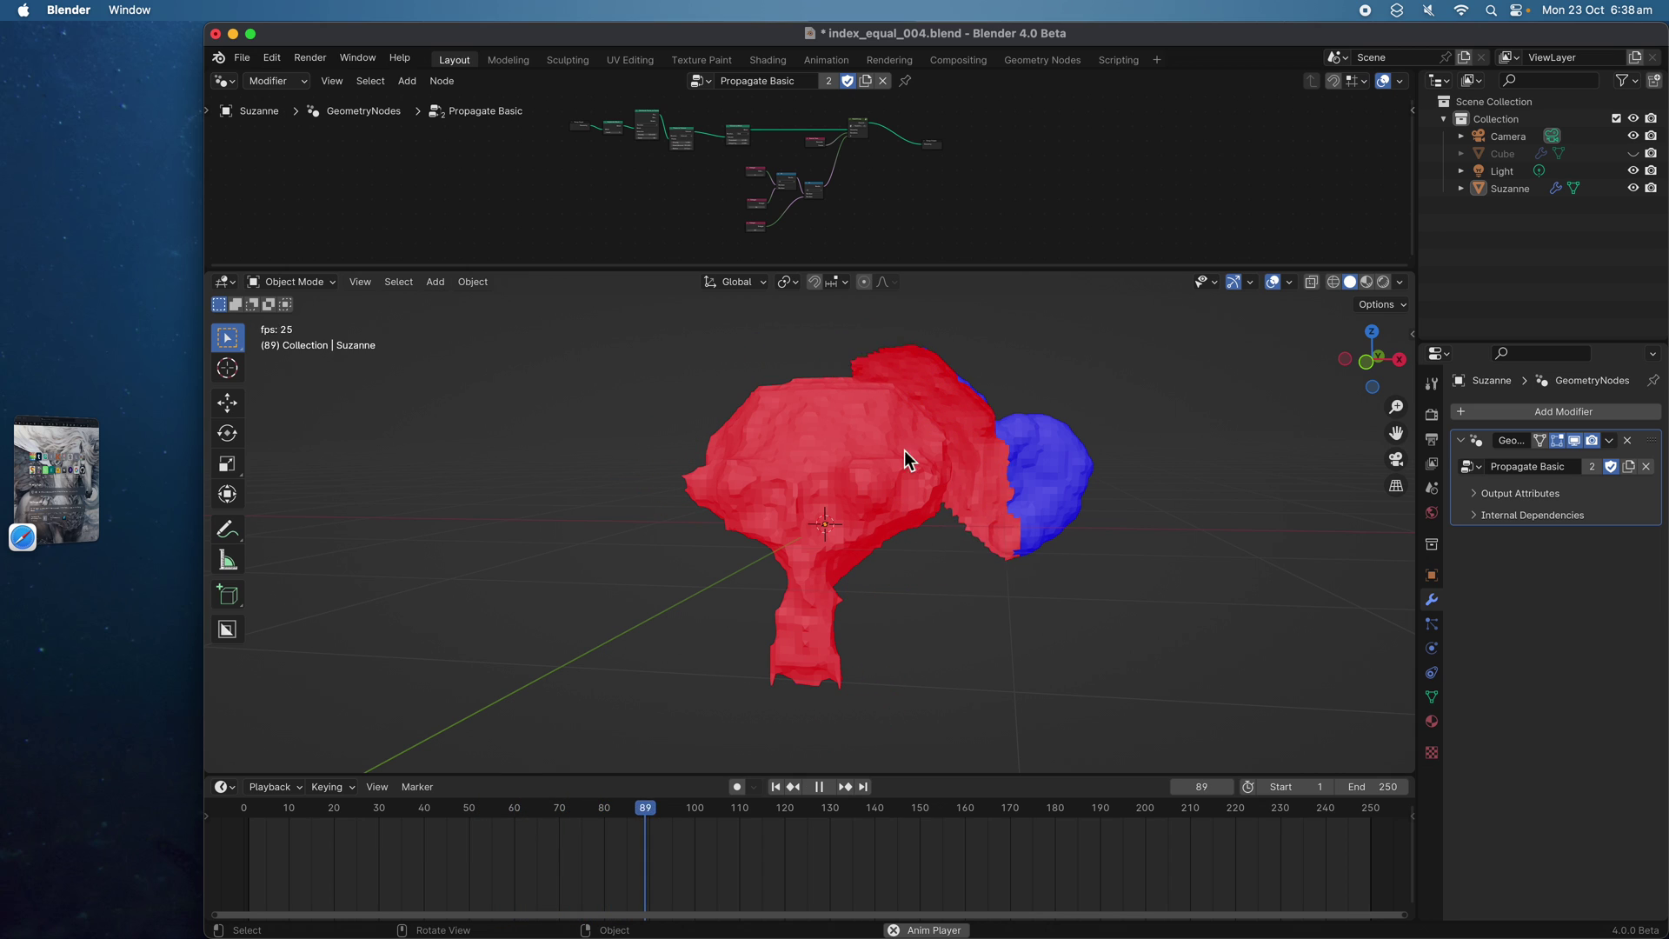
pyautogui.press('space')
# Hide Suzanne in the viewport, unhide the Cube and select it
pyautogui.click(1633, 187)
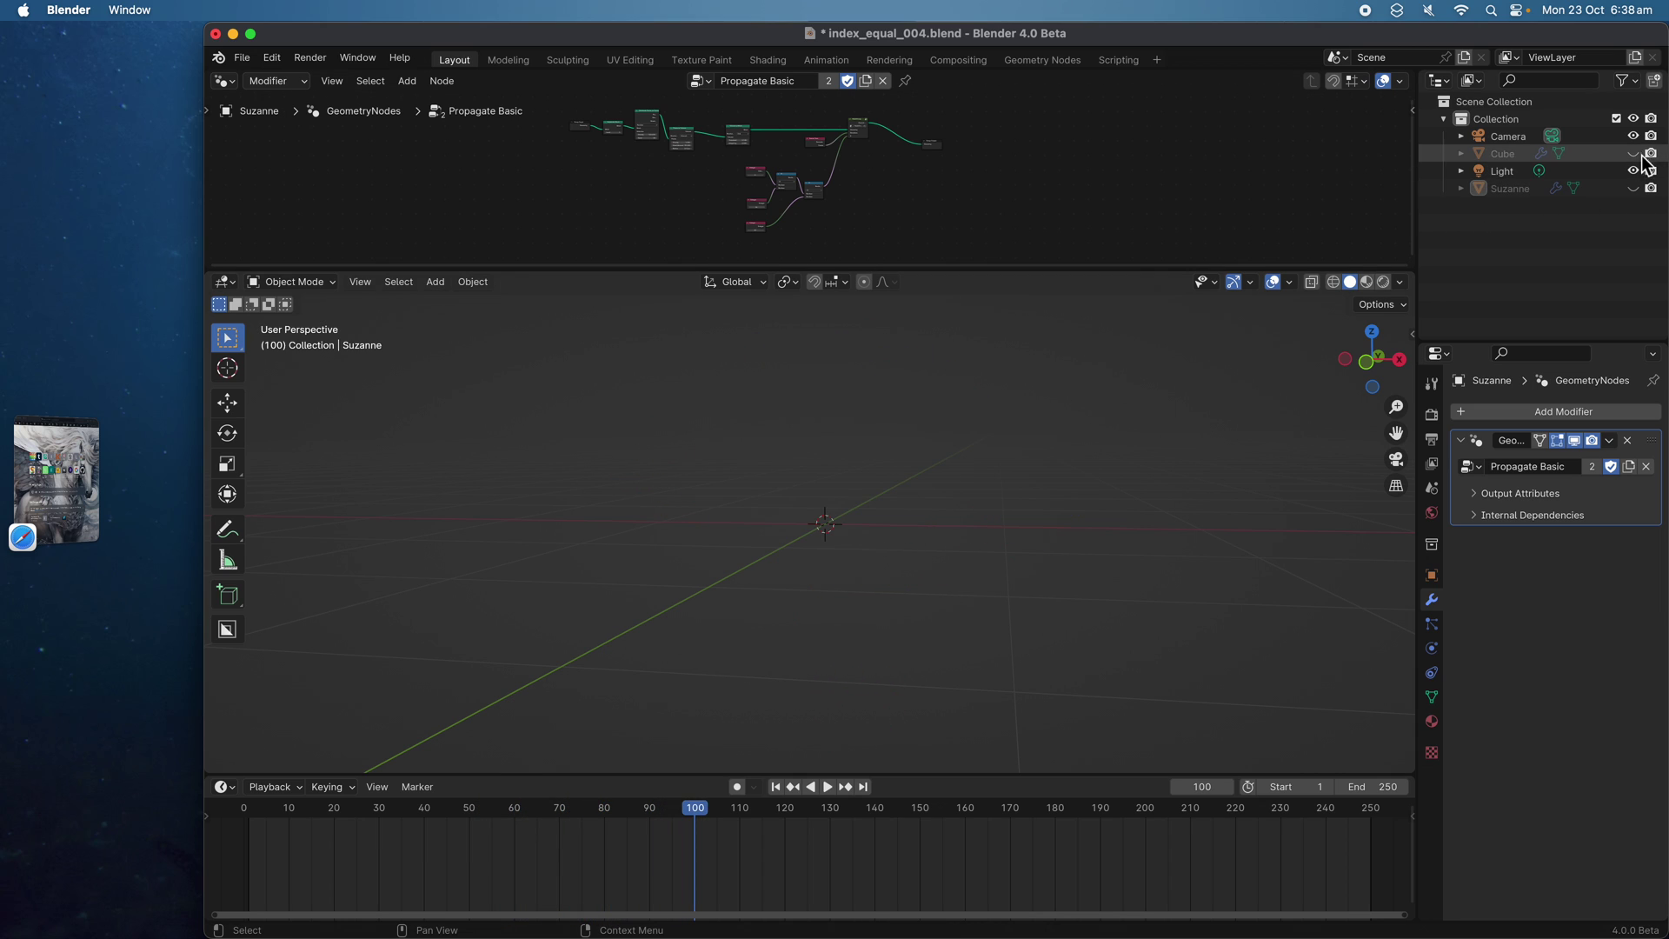
pyautogui.click(1634, 153)
pyautogui.click(868, 456)
# Examine how faces are deleted on the Cube by playing its animation, restarting it from the first frame
pyautogui.scroll(-2, 868, 456)
pyautogui.press('space')
pyautogui.press('space')
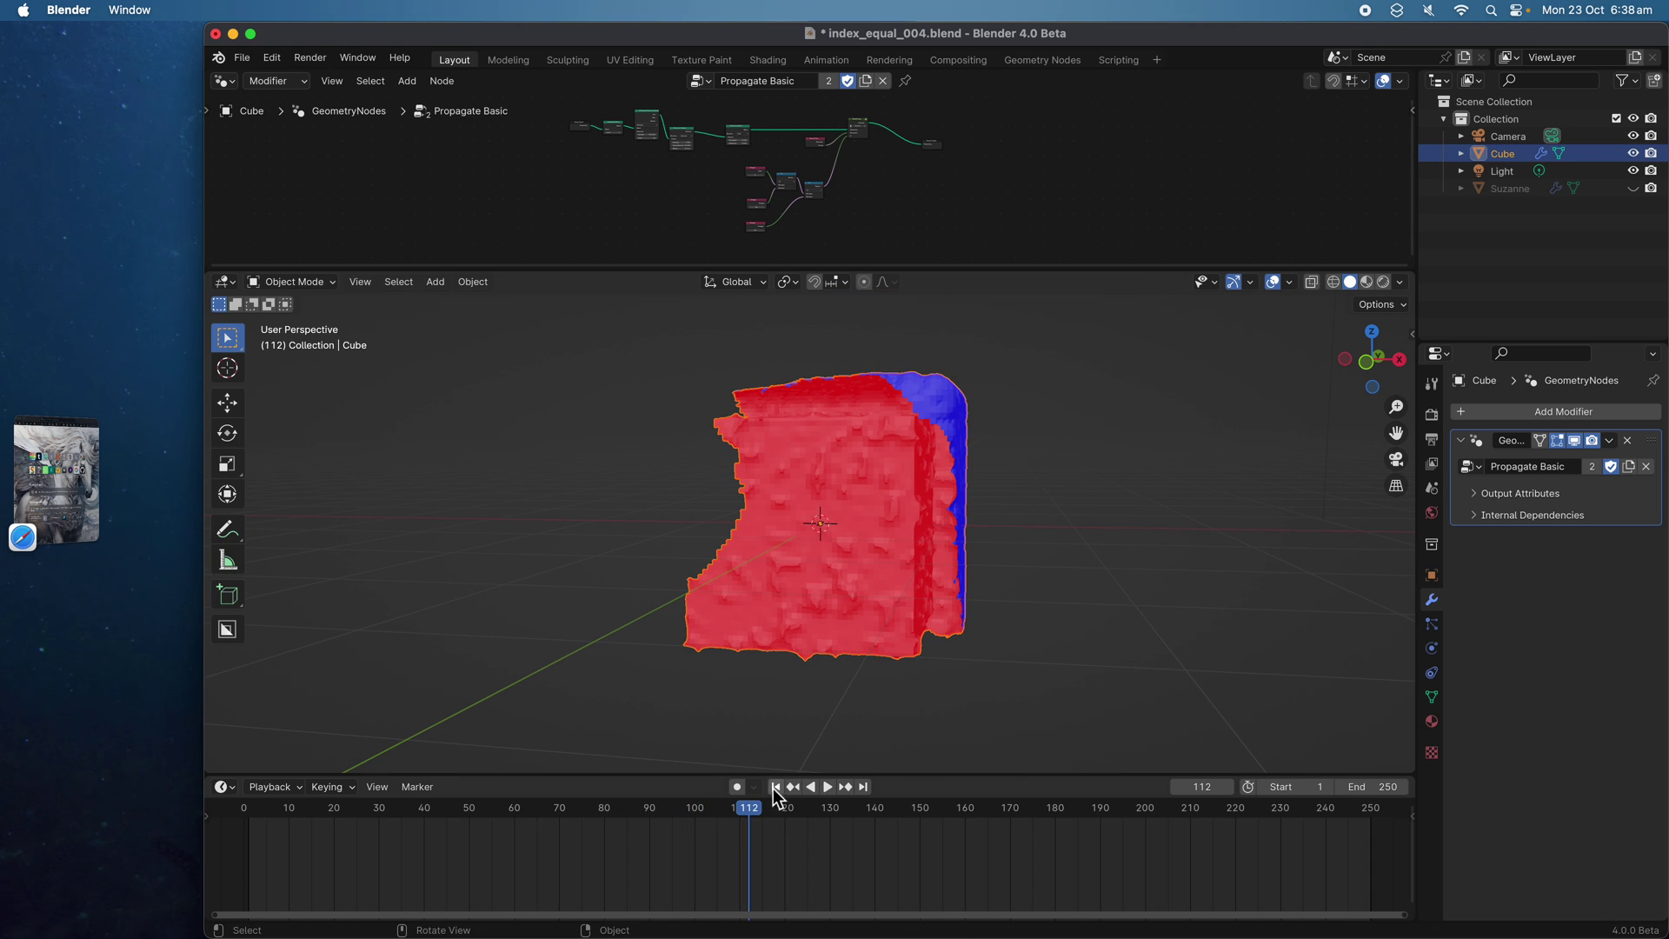
pyautogui.click(776, 789)
pyautogui.press('space')
pyautogui.moveTo(899, 592); pyautogui.dragTo(869, 546, button='middle')
pyautogui.press('space')
# Enlarge the node editor and tidy the layout by moving the first Or node and the three Integer nodes closer together
pyautogui.moveTo(965, 274); pyautogui.dragTo(896, 565)
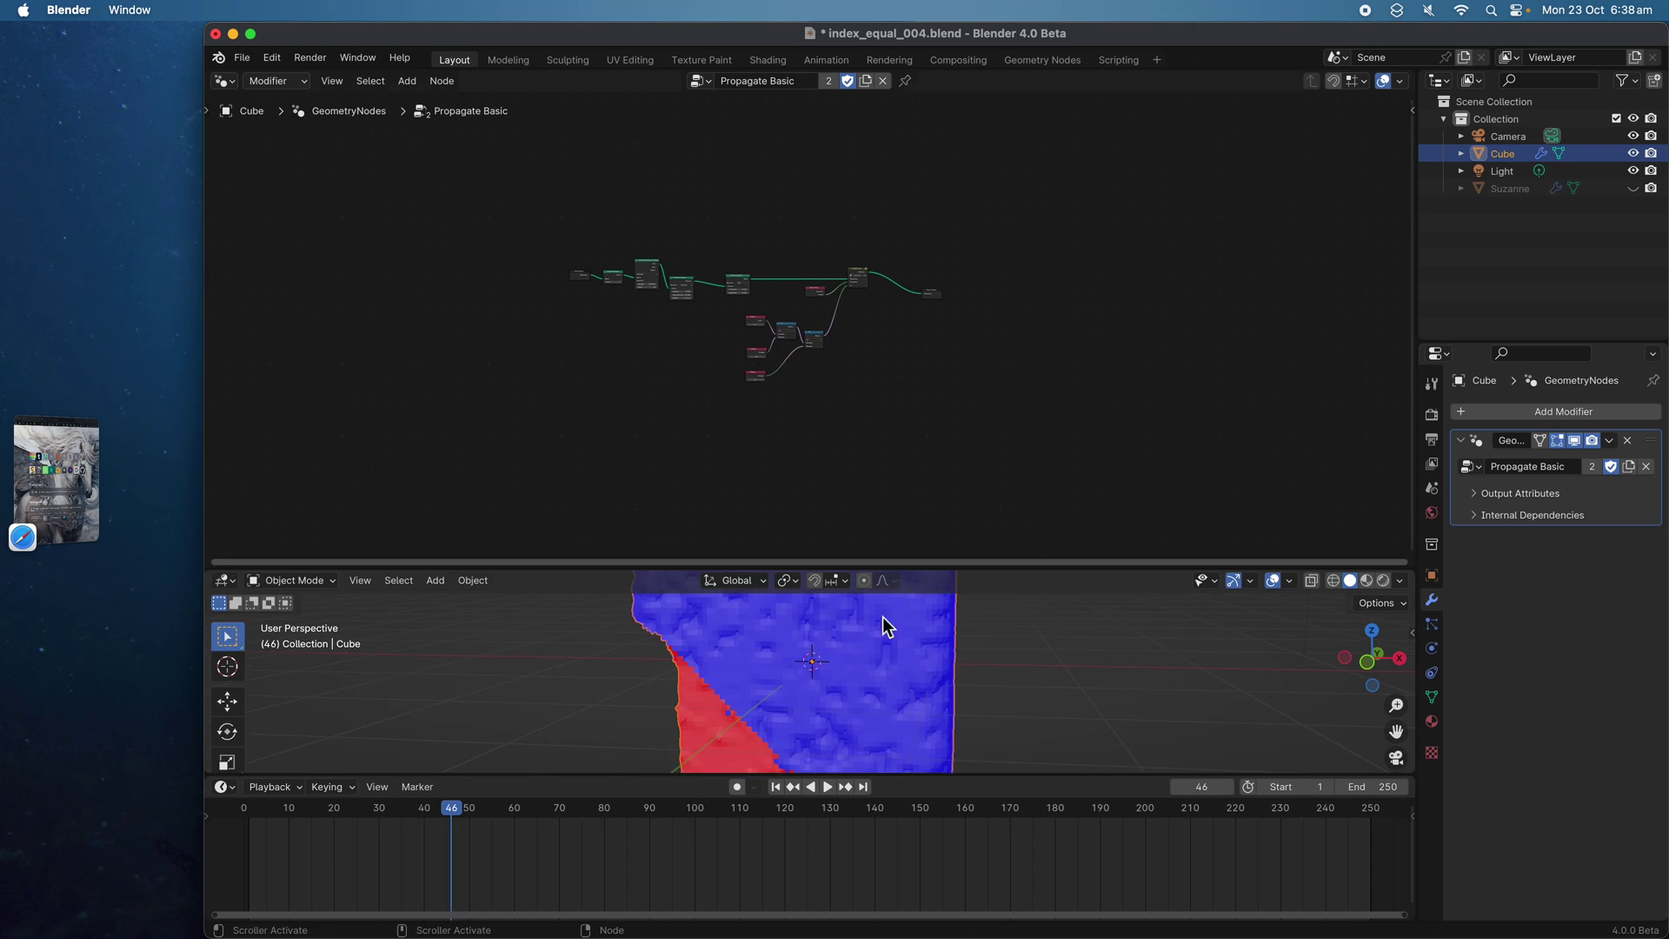
pyautogui.scroll(2, 733, 425)
pyautogui.scroll(6, 730, 423)
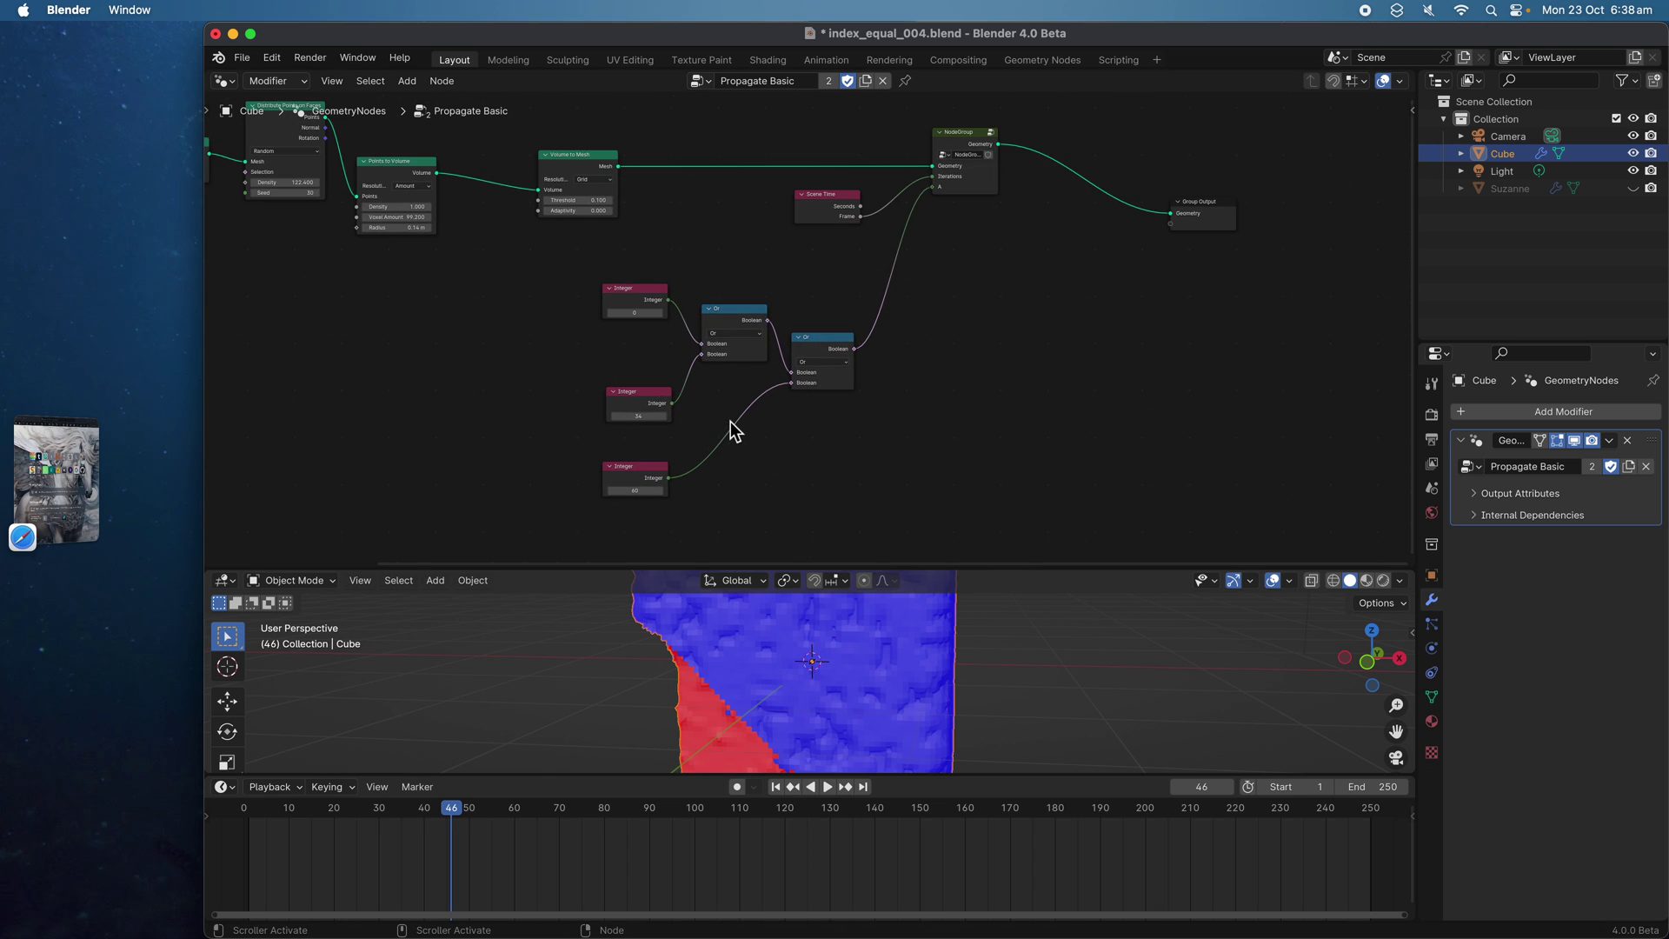
pyautogui.moveTo(720, 328); pyautogui.dragTo(716, 288)
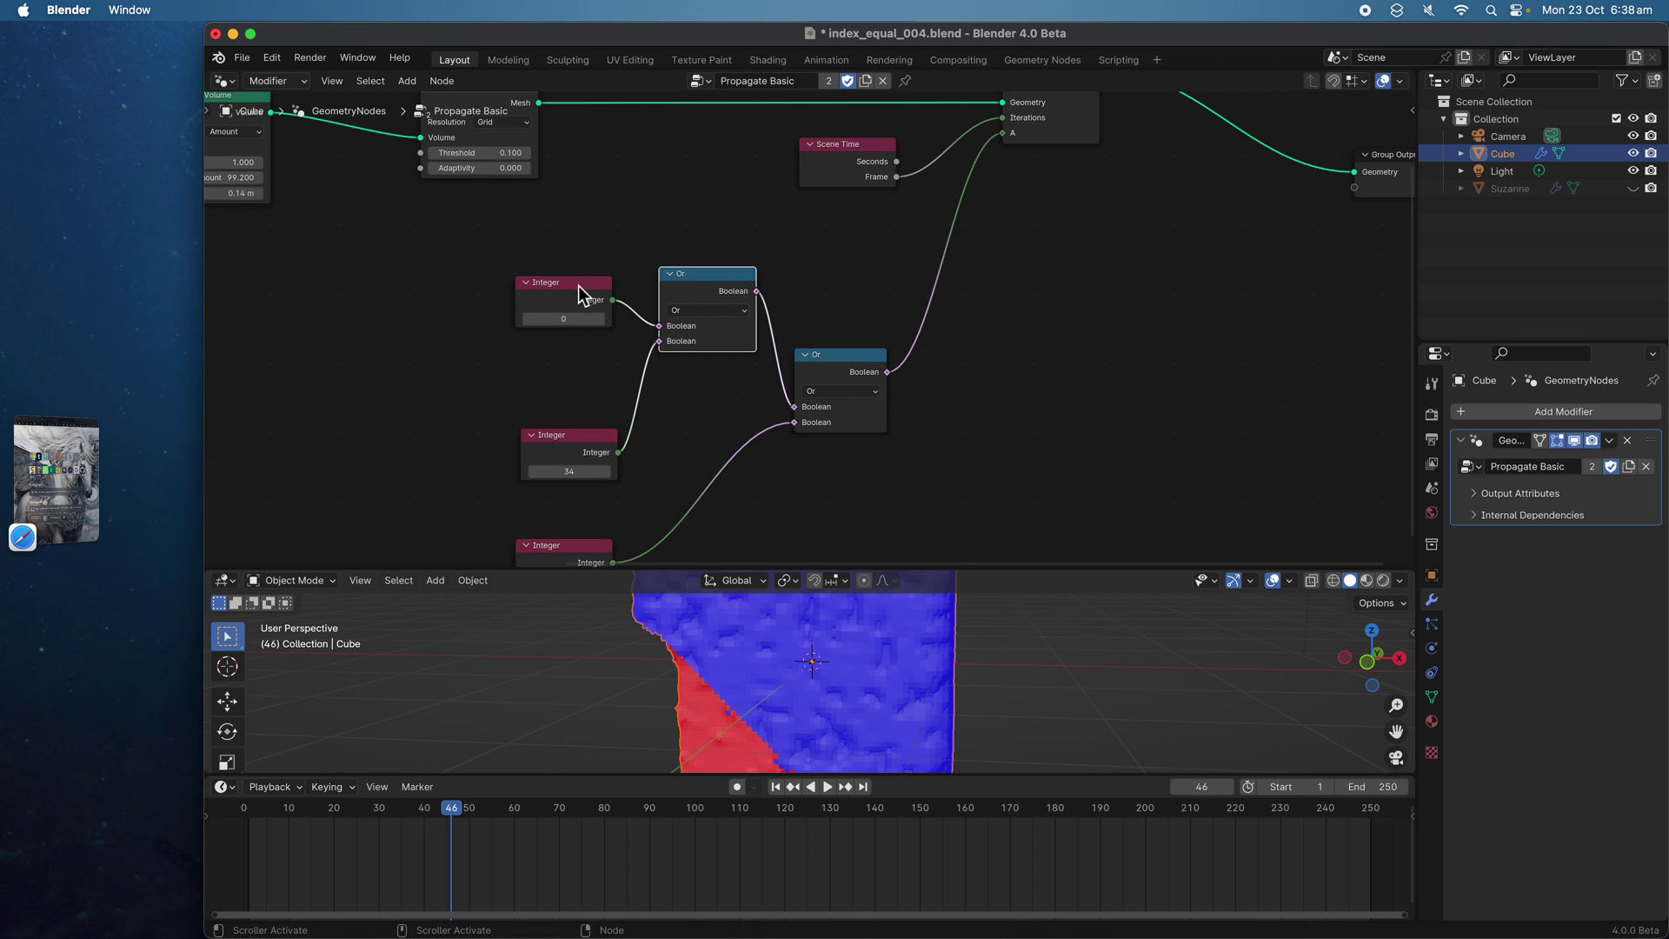
pyautogui.moveTo(581, 300); pyautogui.dragTo(577, 284)
pyautogui.moveTo(574, 454); pyautogui.dragTo(563, 362)
pyautogui.moveTo(593, 539); pyautogui.dragTo(712, 446)
pyautogui.click(711, 445)
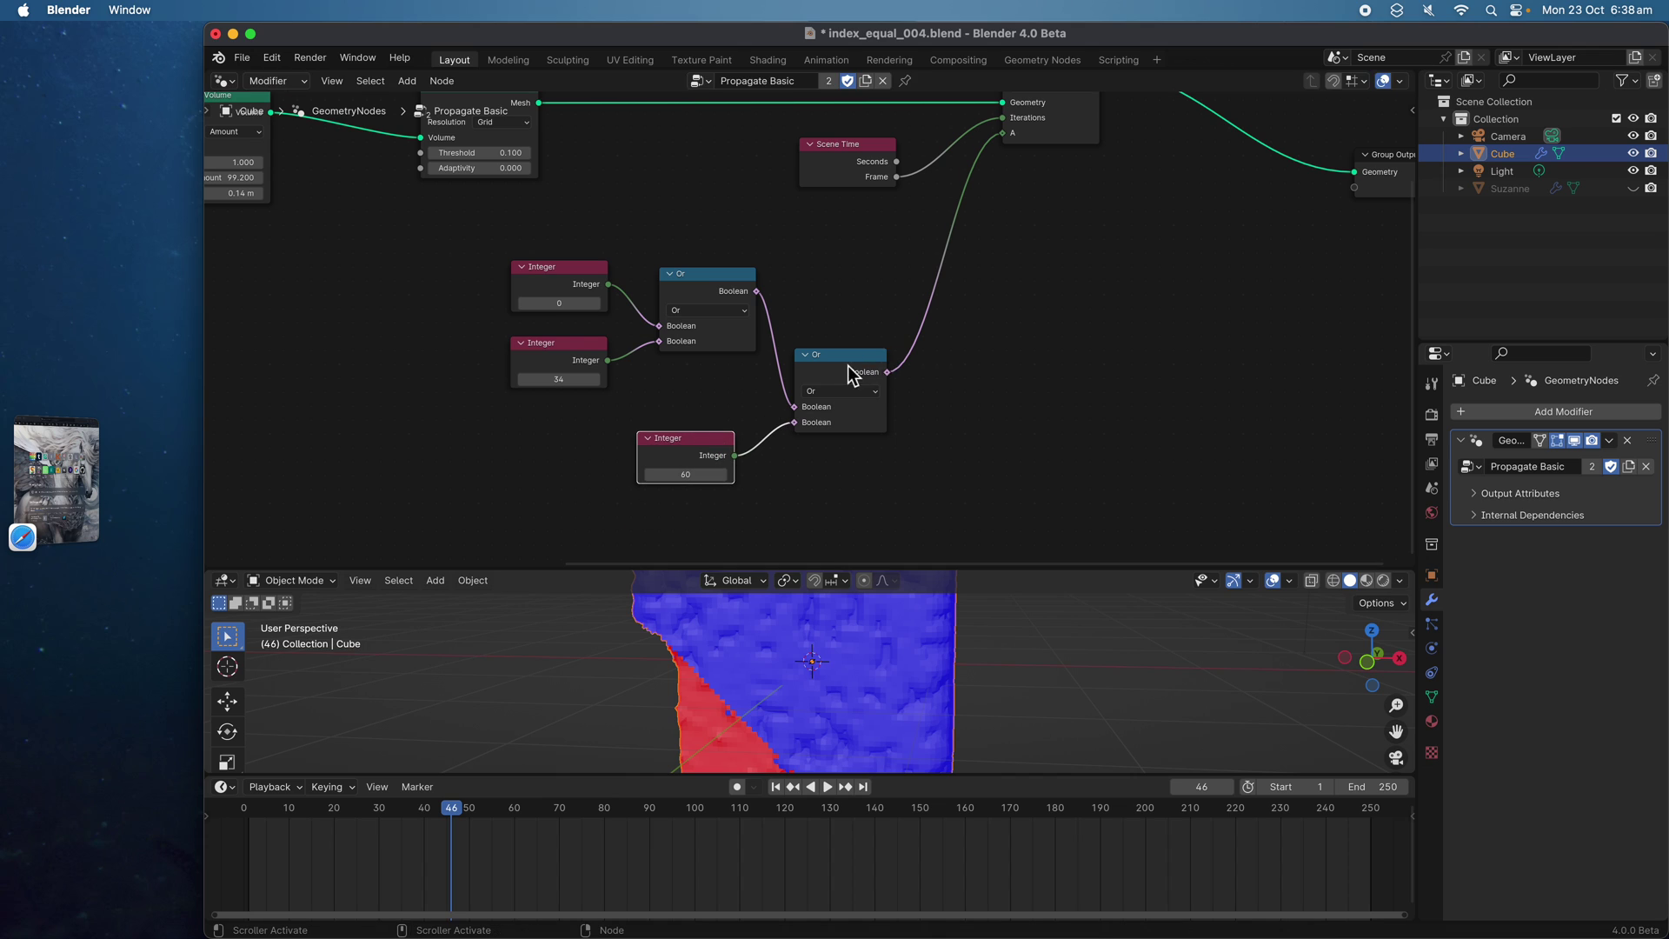
# Delete both Or nodes and two of the three Integer nodes, keeping only the Integer node set to 0
pyautogui.scroll(-1, 827, 338)
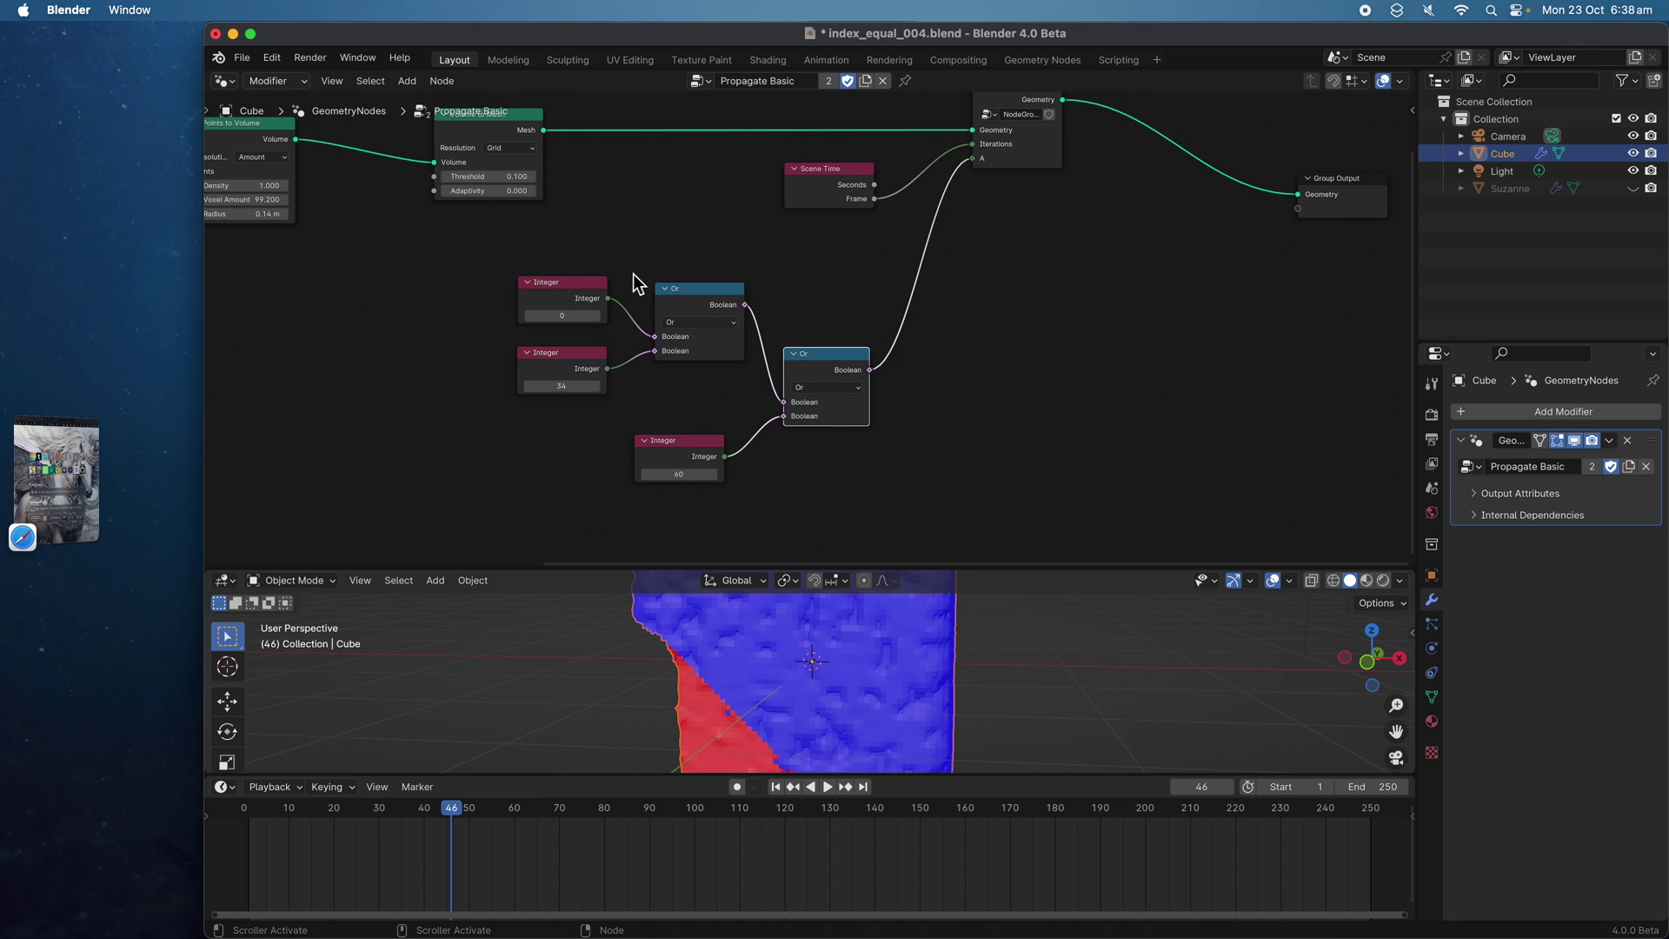
pyautogui.moveTo(654, 262); pyautogui.dragTo(870, 508)
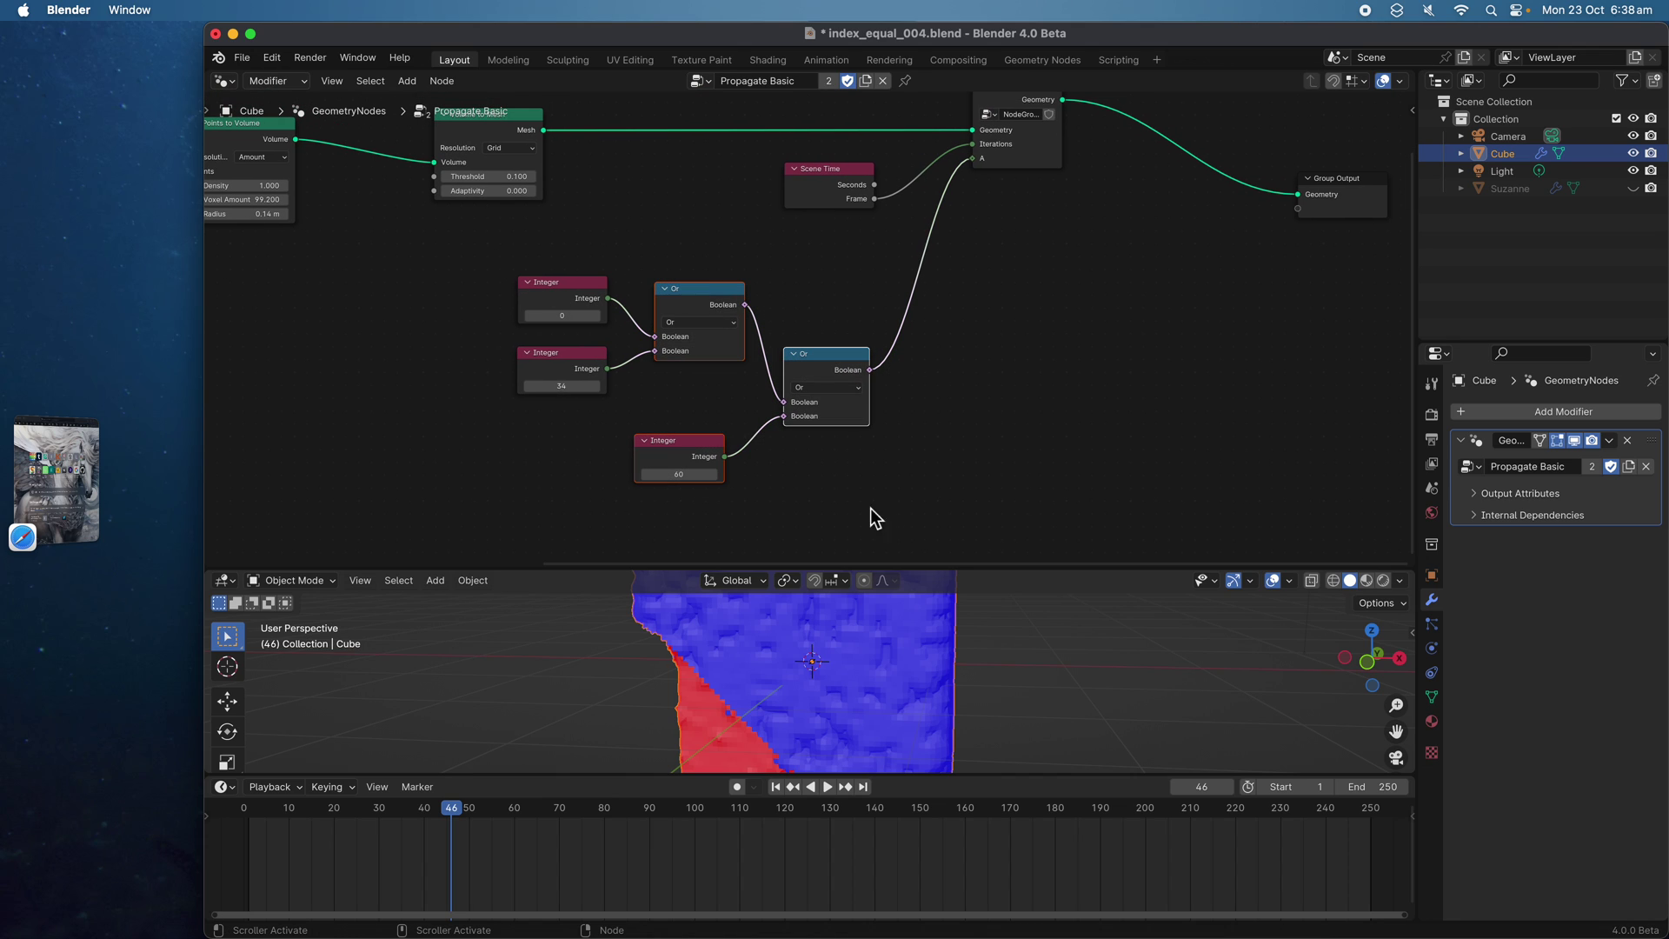
pyautogui.press('x')
pyautogui.click(581, 353)
pyautogui.press('x')
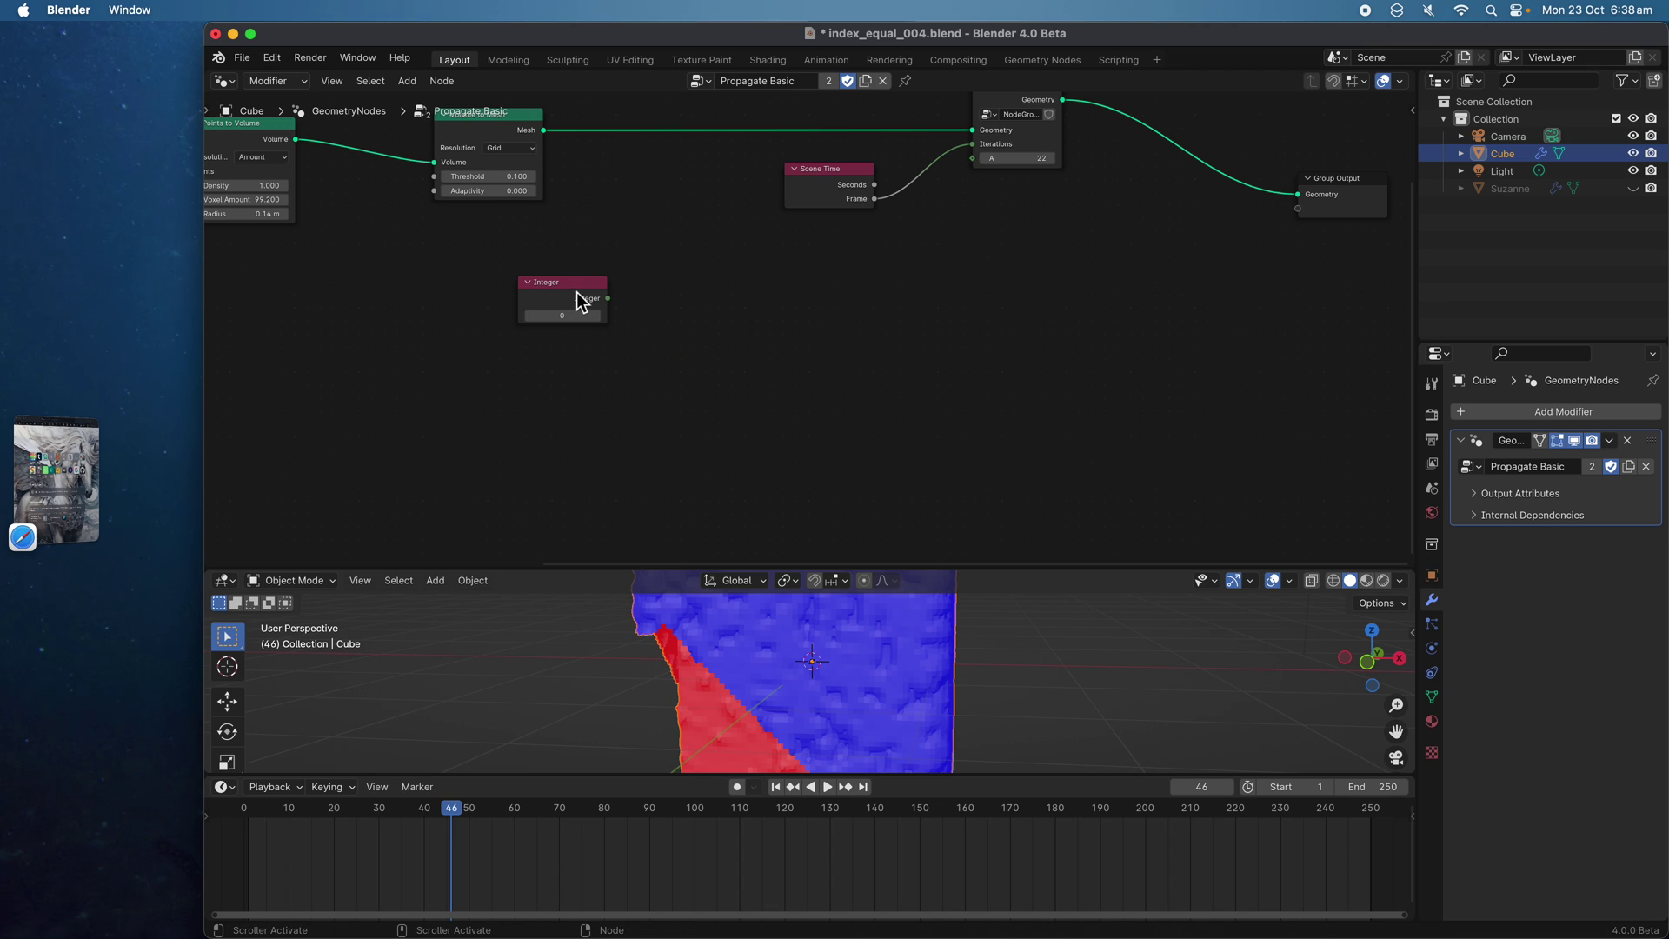
# Move the remaining Integer node below Scene Time, connect it to the NodeGroup's A input and set it to 96
pyautogui.moveTo(585, 298); pyautogui.dragTo(972, 160)
pyautogui.press('Escape')
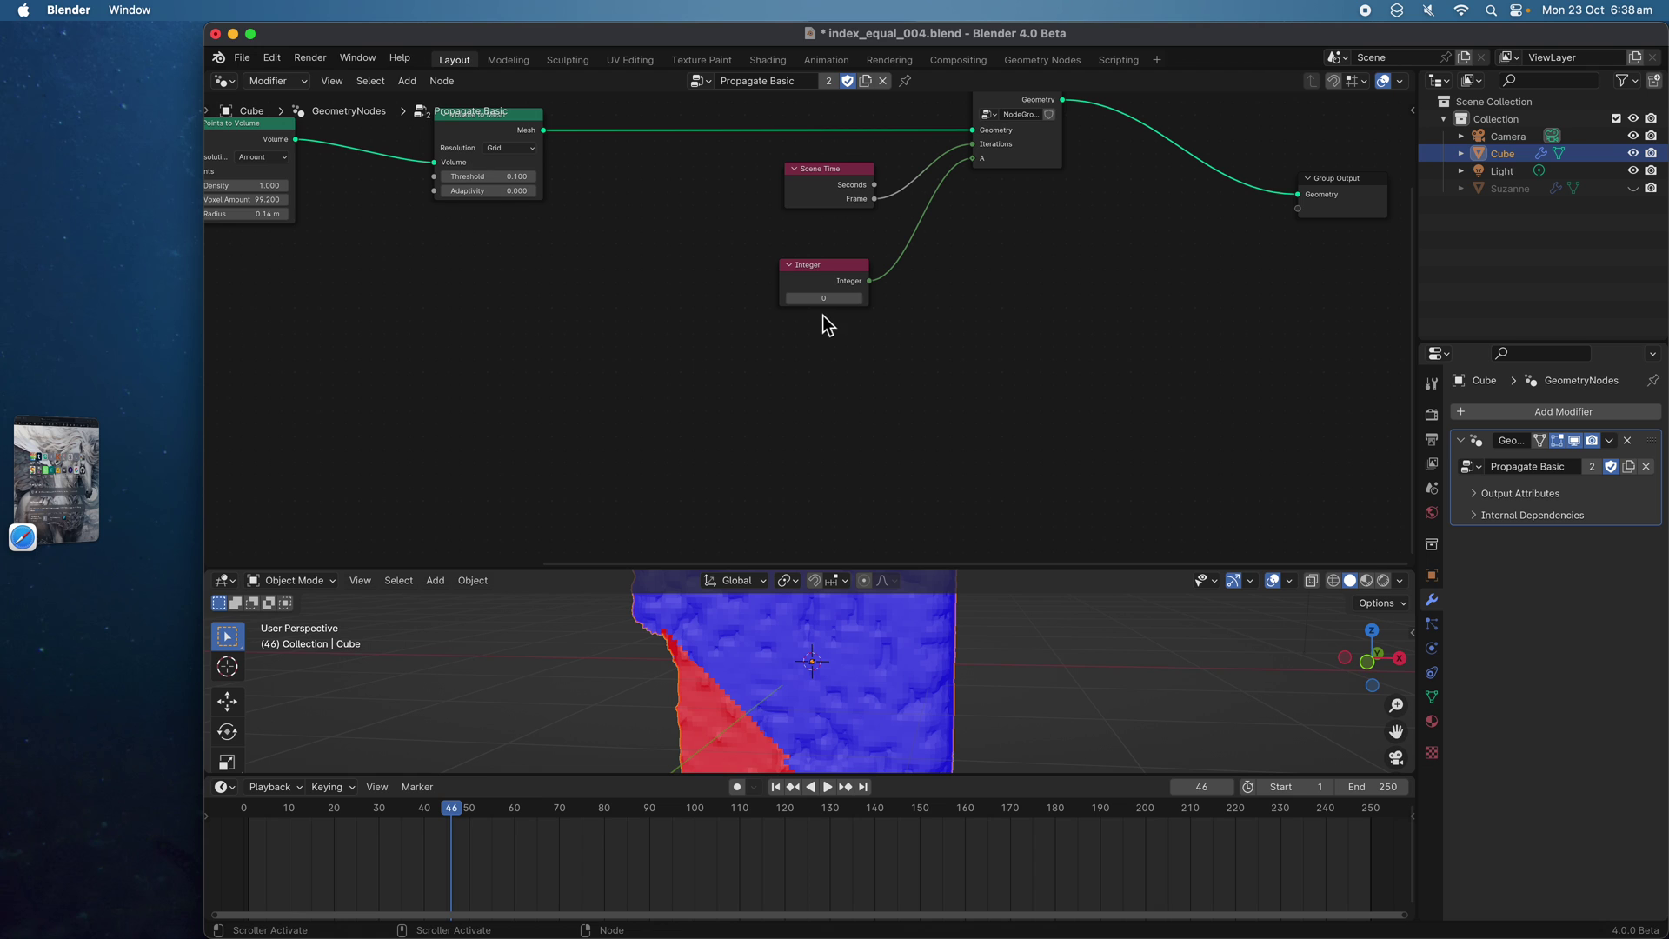
pyautogui.moveTo(823, 299); pyautogui.dragTo(906, 299)
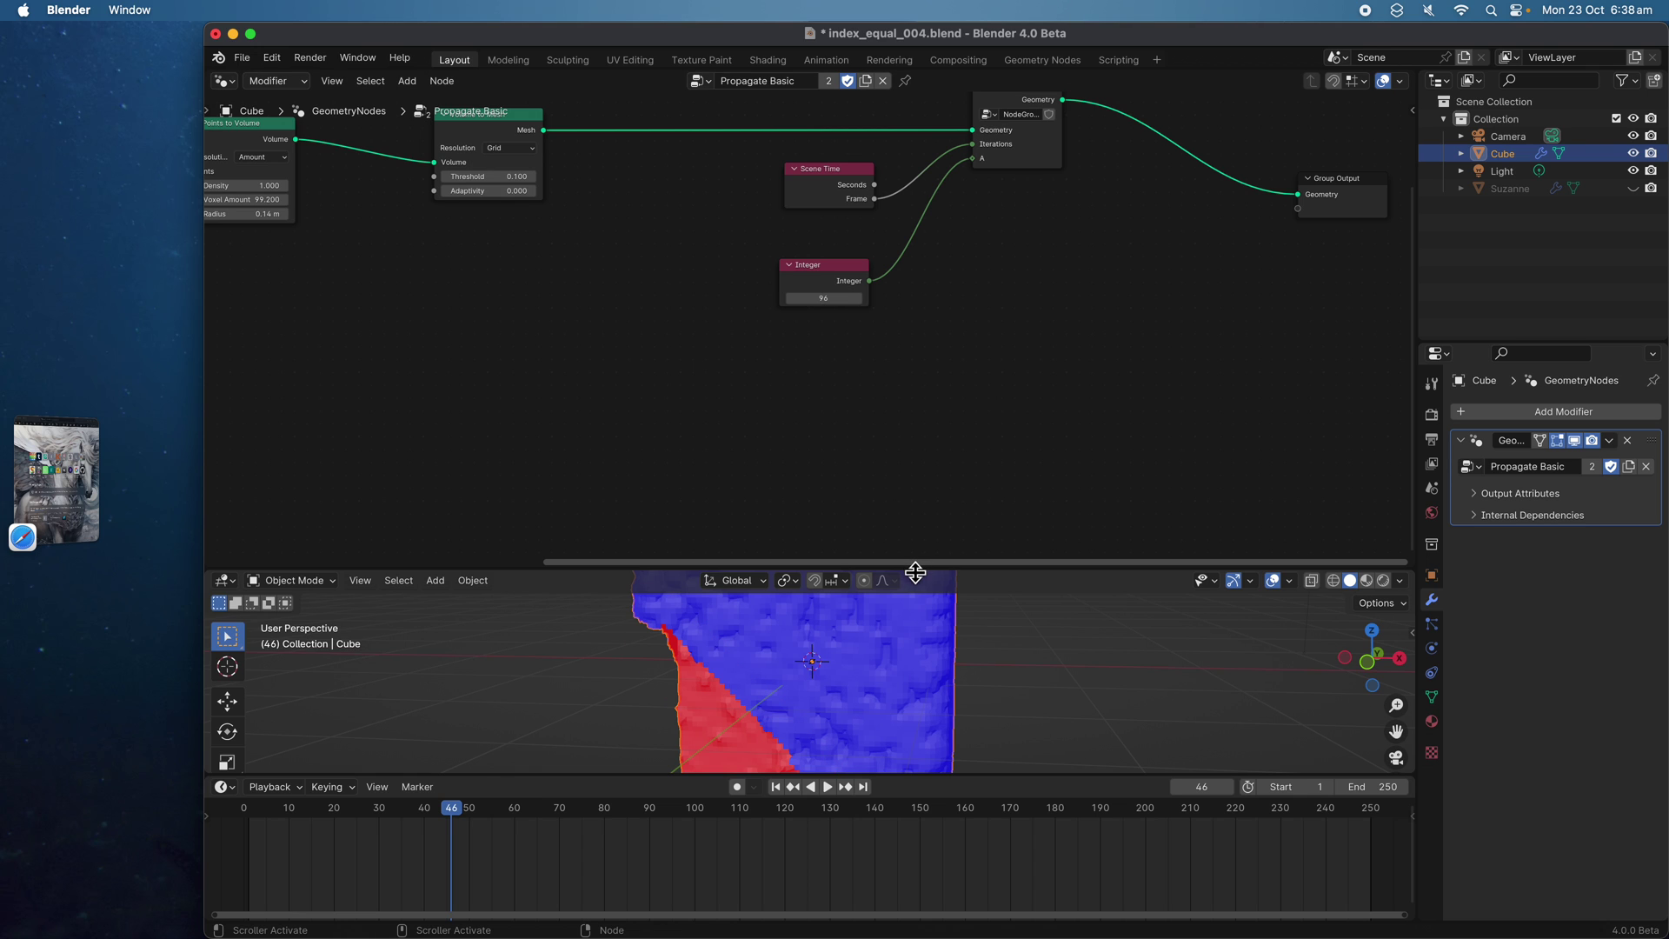
# Enlarge the 3D viewport, examine the Cube's face deletion from another angle during playback, and return to the first frame
pyautogui.moveTo(912, 567); pyautogui.dragTo(913, 398)
pyautogui.click(776, 787)
pyautogui.click(827, 787)
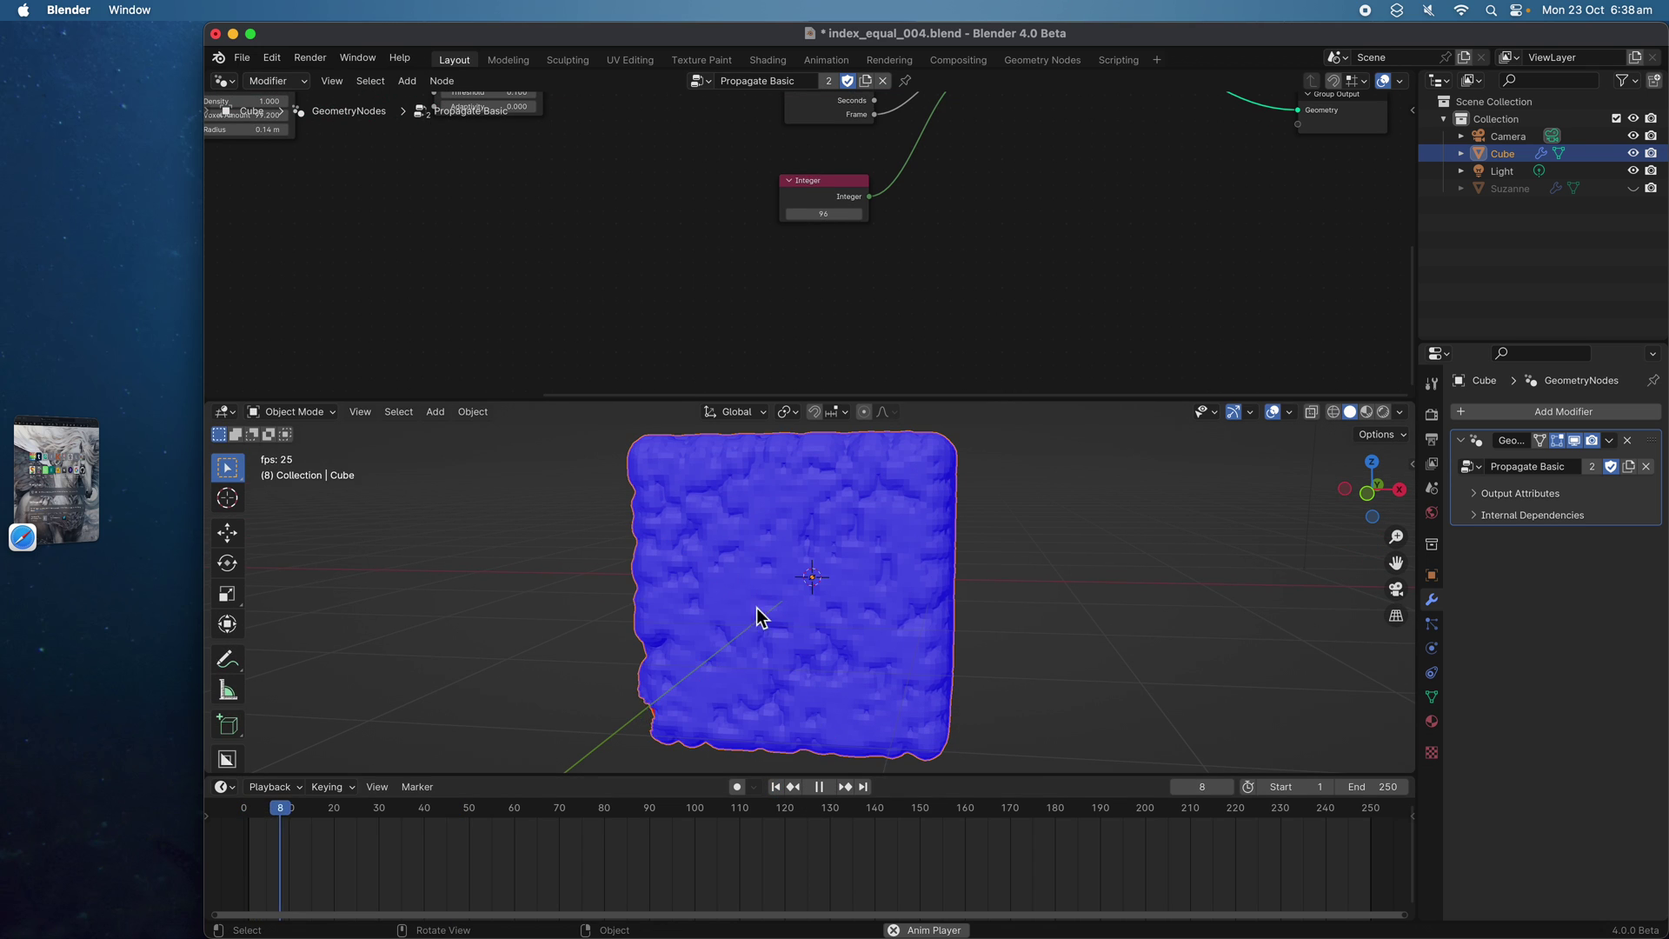
pyautogui.moveTo(757, 608); pyautogui.dragTo(643, 717, button='middle')
pyautogui.press('space')
pyautogui.click(775, 787)
# Set the Integer node's value to 490 and move the node slightly closer to Scene Time
pyautogui.moveTo(872, 244); pyautogui.dragTo(790, 299, button='middle')
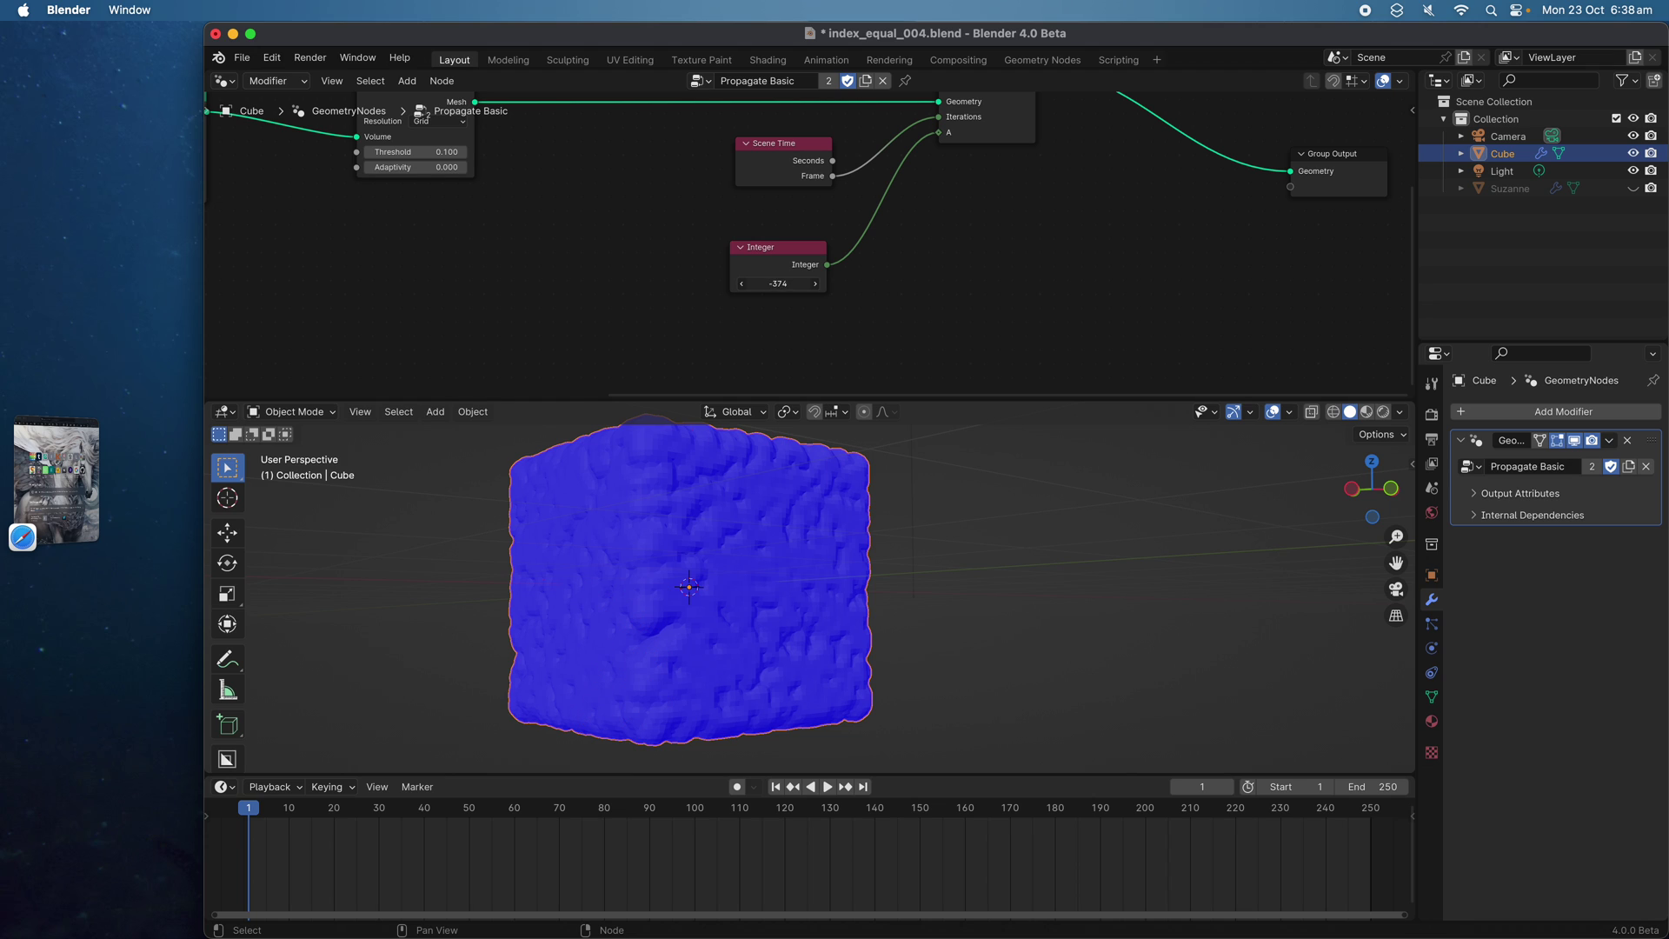
pyautogui.moveTo(784, 255); pyautogui.dragTo(789, 232)
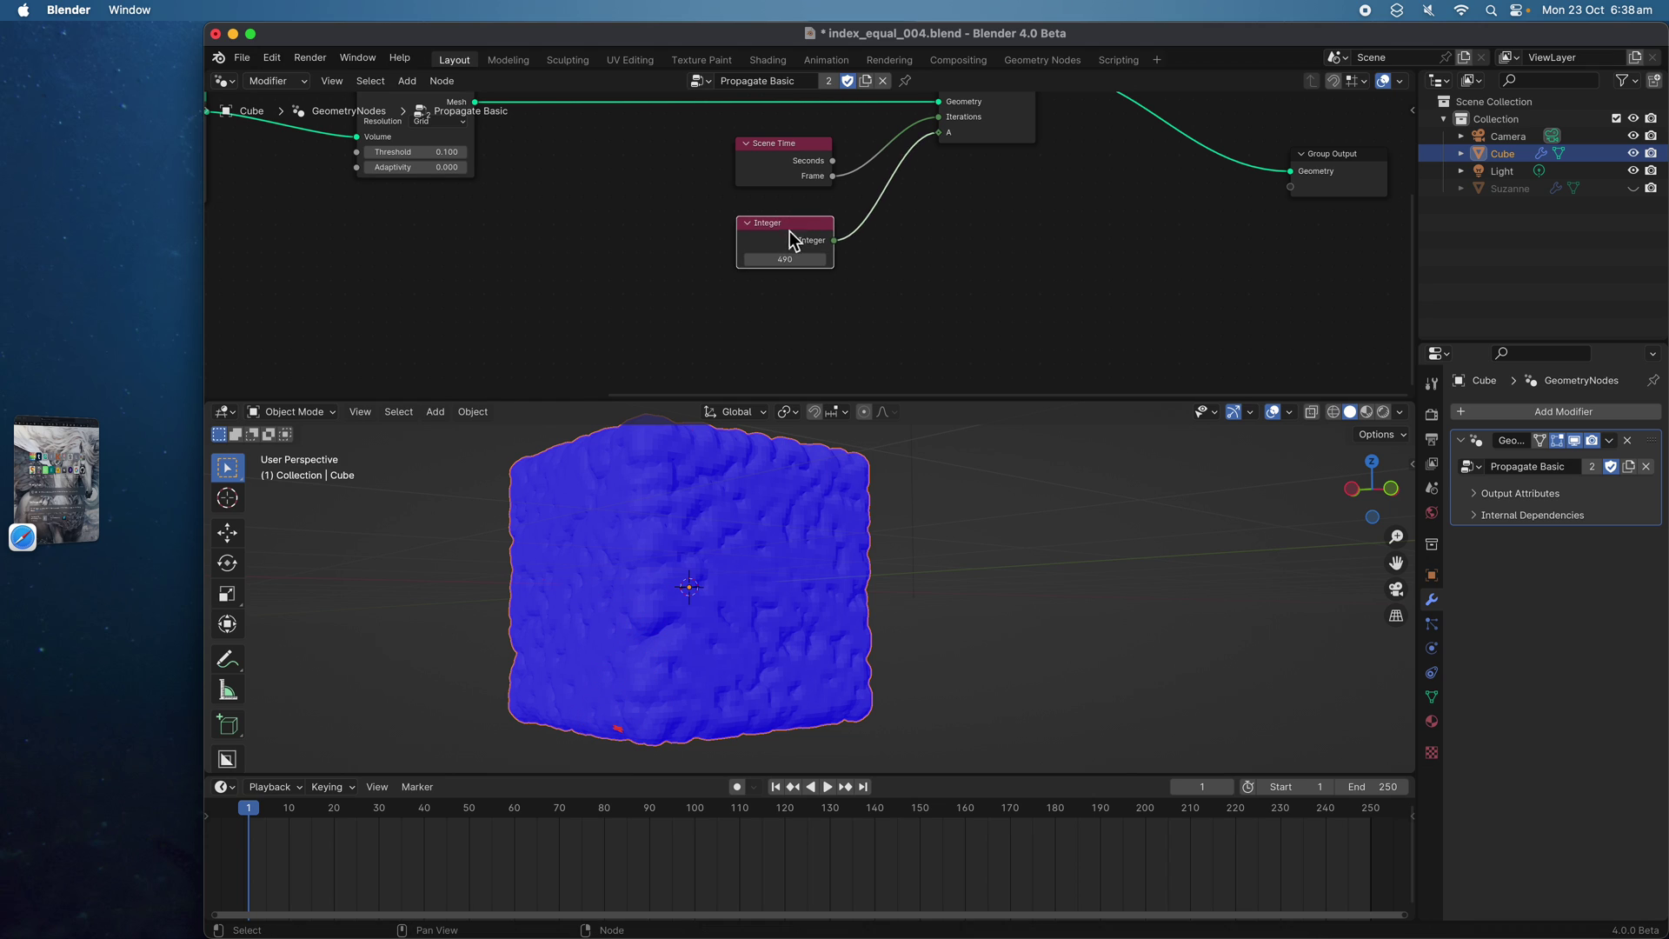
pyautogui.moveTo(790, 231); pyautogui.dragTo(737, 270, button='middle')
# Enlarge the node editor, open the NodeGroup and tidy its Group Input, Index, Equal, Blur Attribute and Delete Geometry nodes
pyautogui.moveTo(915, 403); pyautogui.dragTo(913, 658)
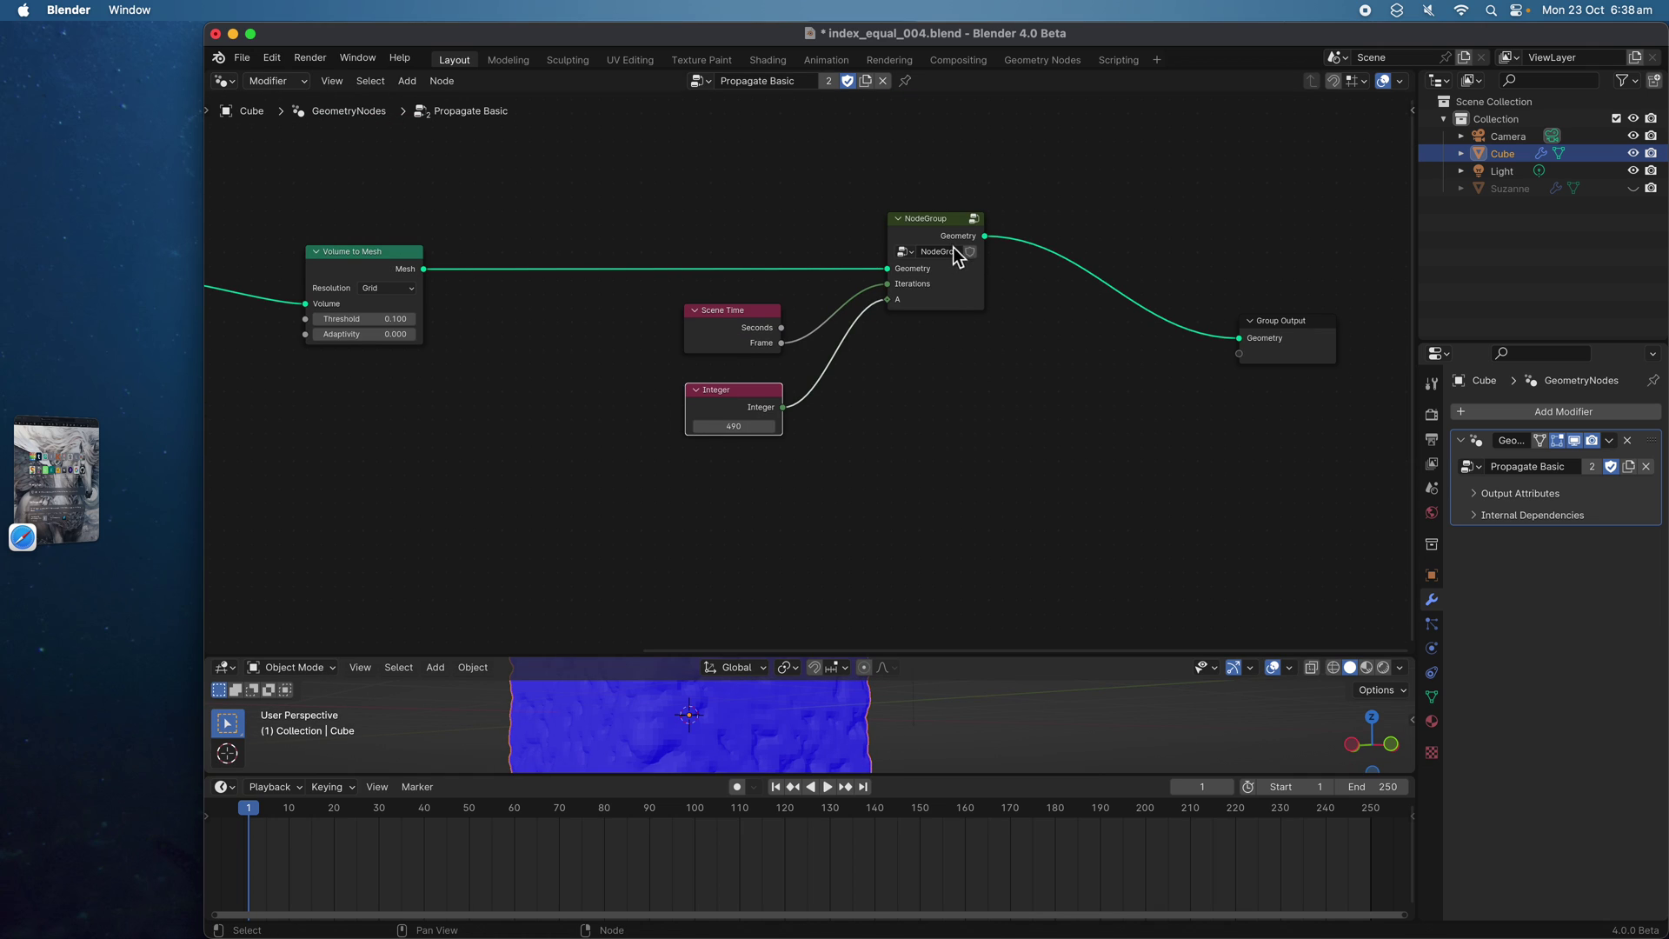
pyautogui.click(936, 270)
pyautogui.press('Tab')
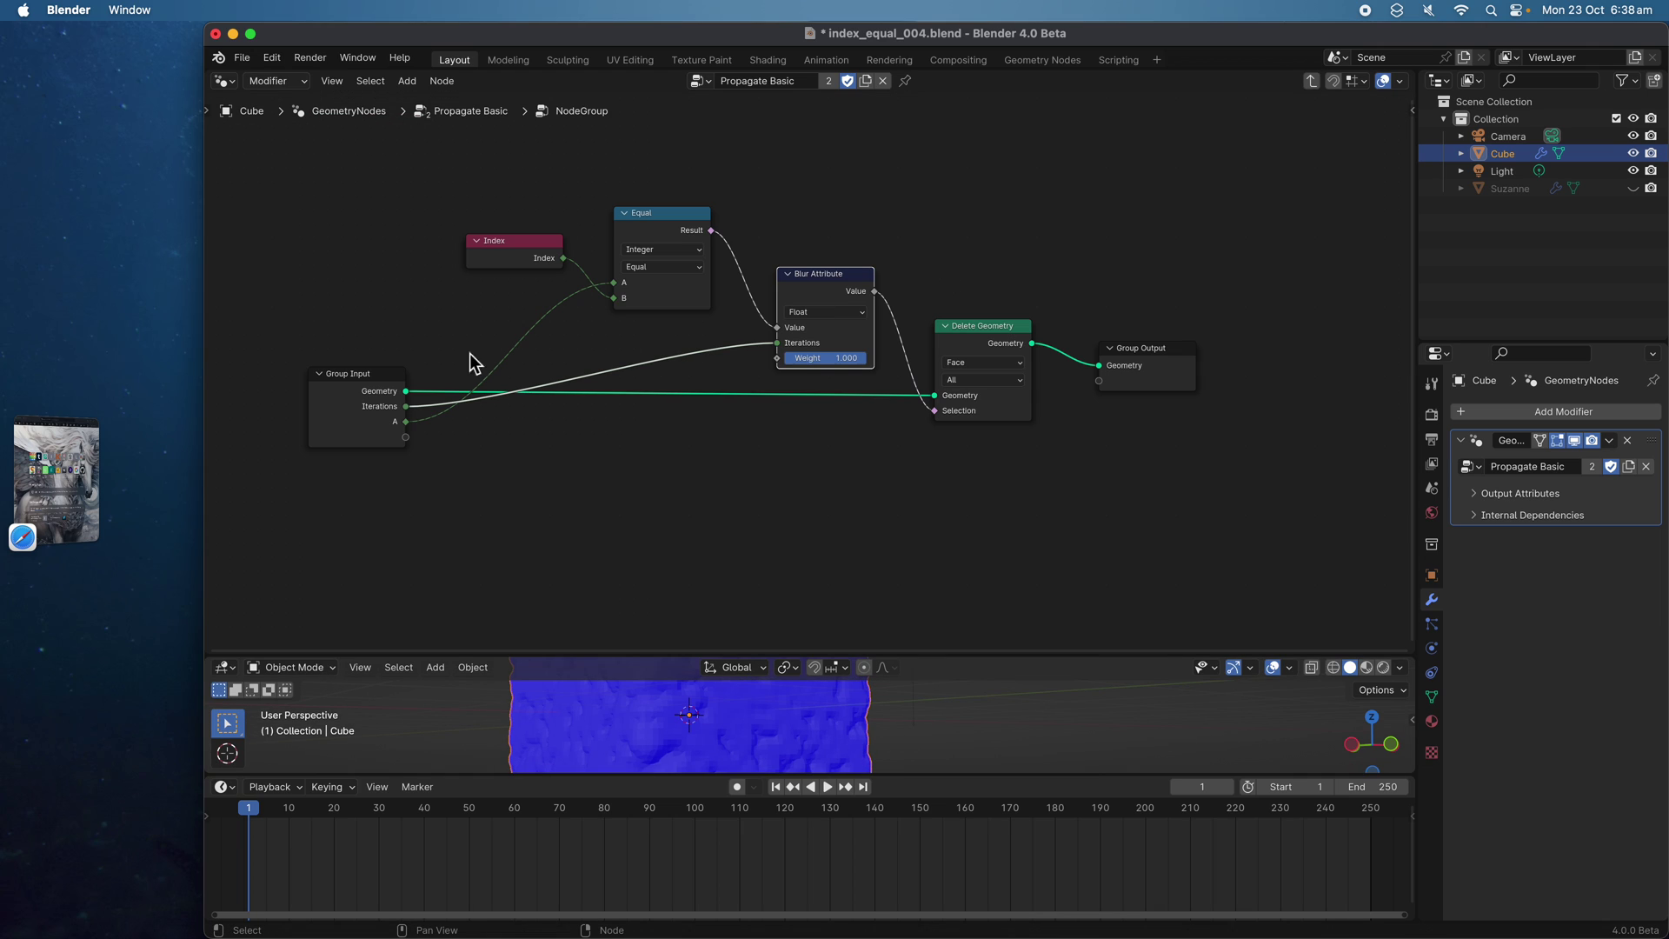
pyautogui.moveTo(353, 413); pyautogui.dragTo(465, 379)
pyautogui.moveTo(530, 253); pyautogui.dragTo(525, 243)
pyautogui.scroll(2, 525, 243)
pyautogui.moveTo(631, 209); pyautogui.dragTo(619, 209)
pyautogui.moveTo(437, 230); pyautogui.dragTo(431, 232)
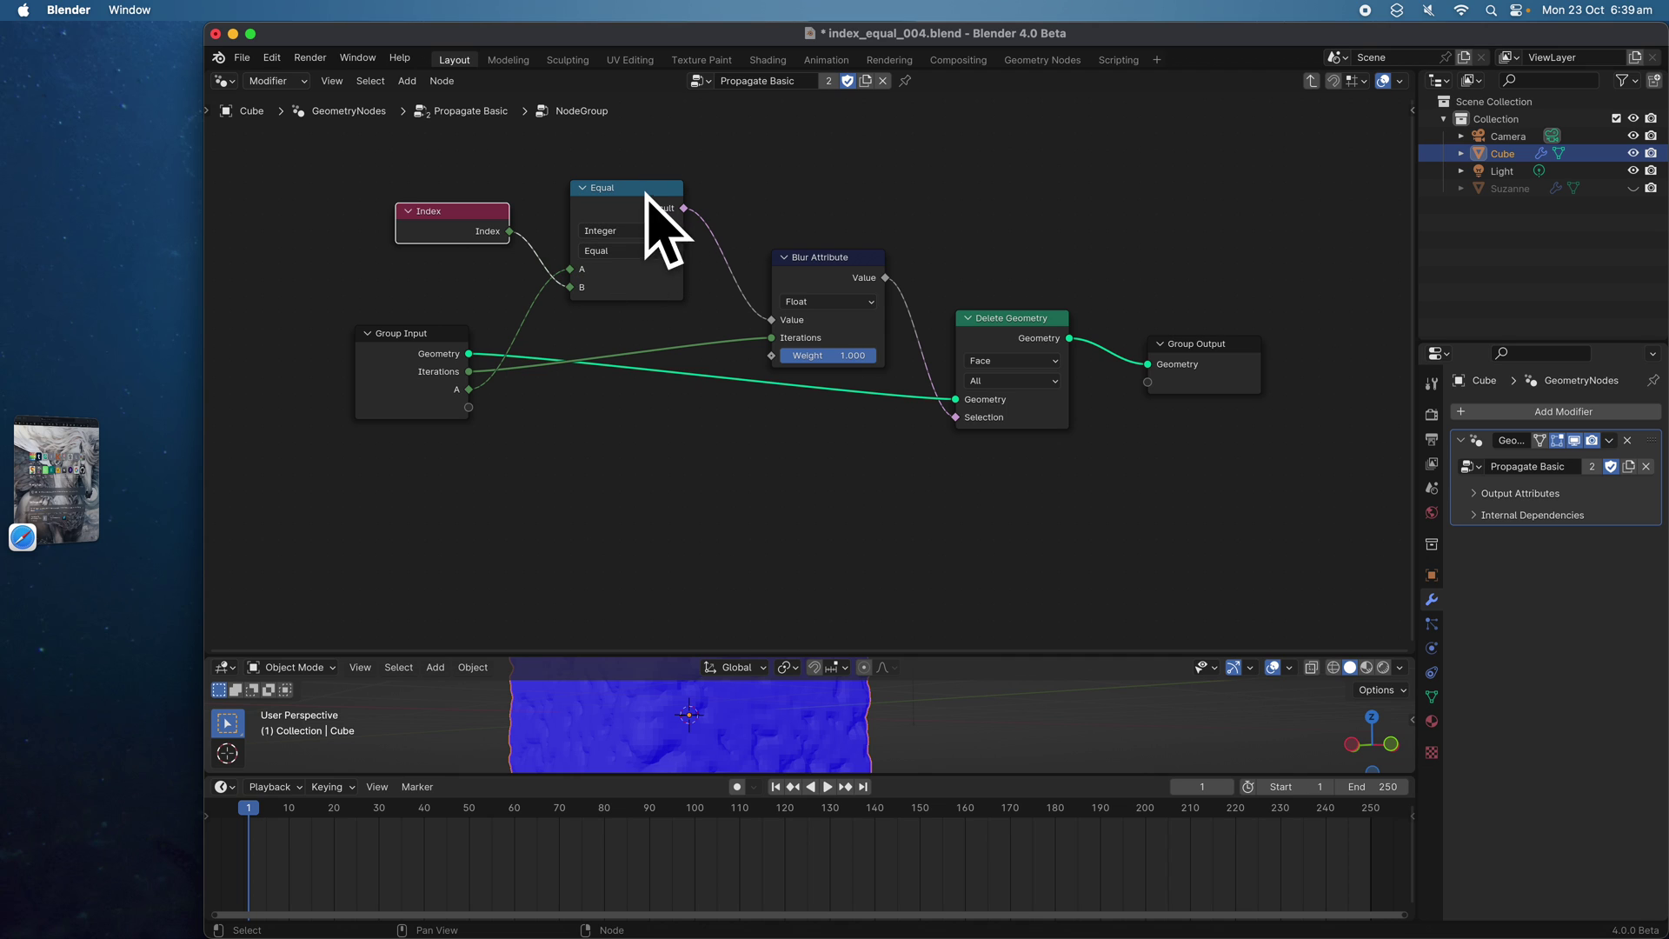
pyautogui.moveTo(793, 337); pyautogui.dragTo(778, 332)
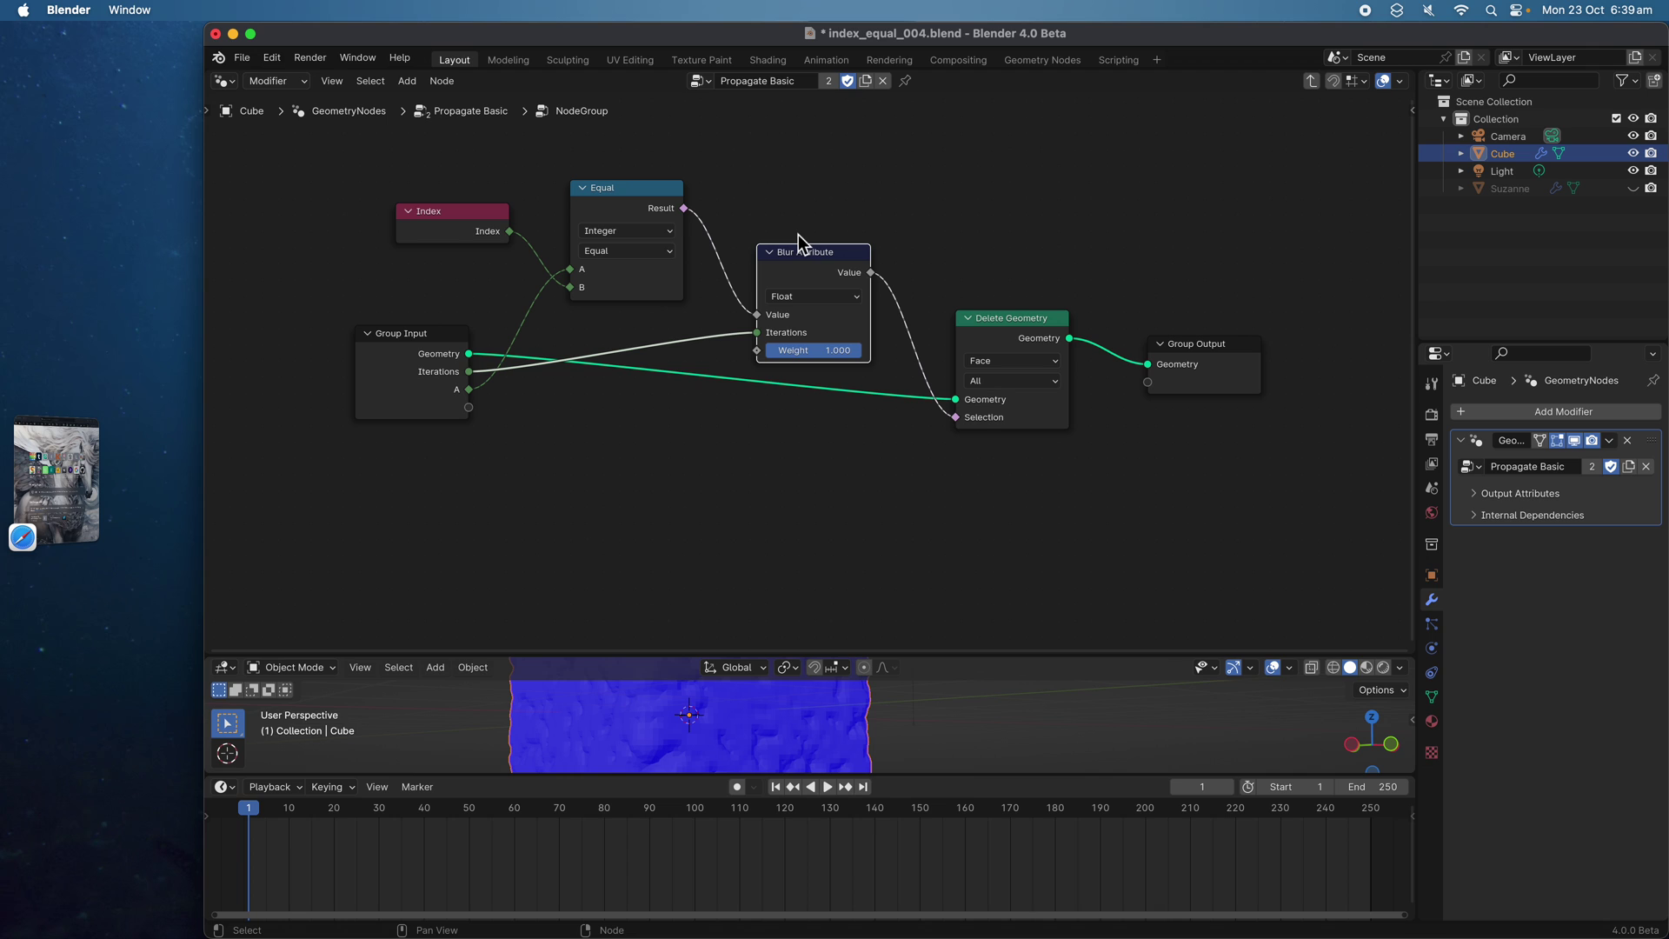
pyautogui.moveTo(1011, 344)
pyautogui.mouseDown()
pyautogui.moveTo(991, 319)
pyautogui.moveTo(1002, 343)
pyautogui.mouseUp()
pyautogui.scroll(-1, 1003, 356)
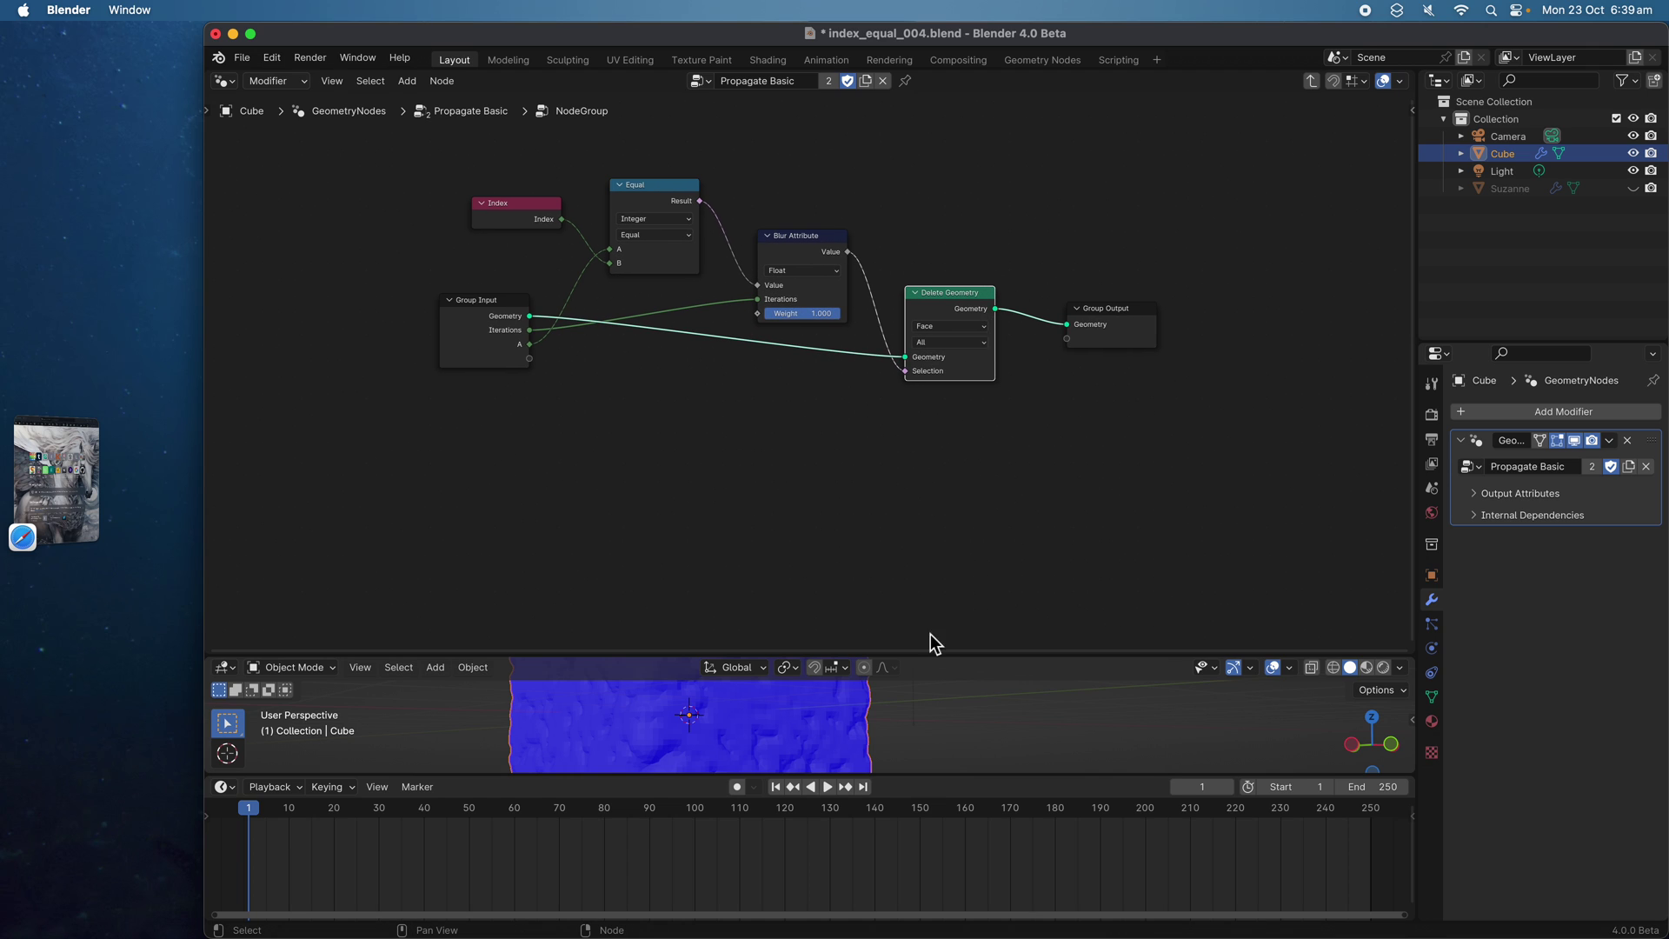
# Enlarge the 3D viewport, then exit the node group and nudge the Scene Time node away from the NodeGroup
pyautogui.moveTo(931, 652); pyautogui.dragTo(931, 480)
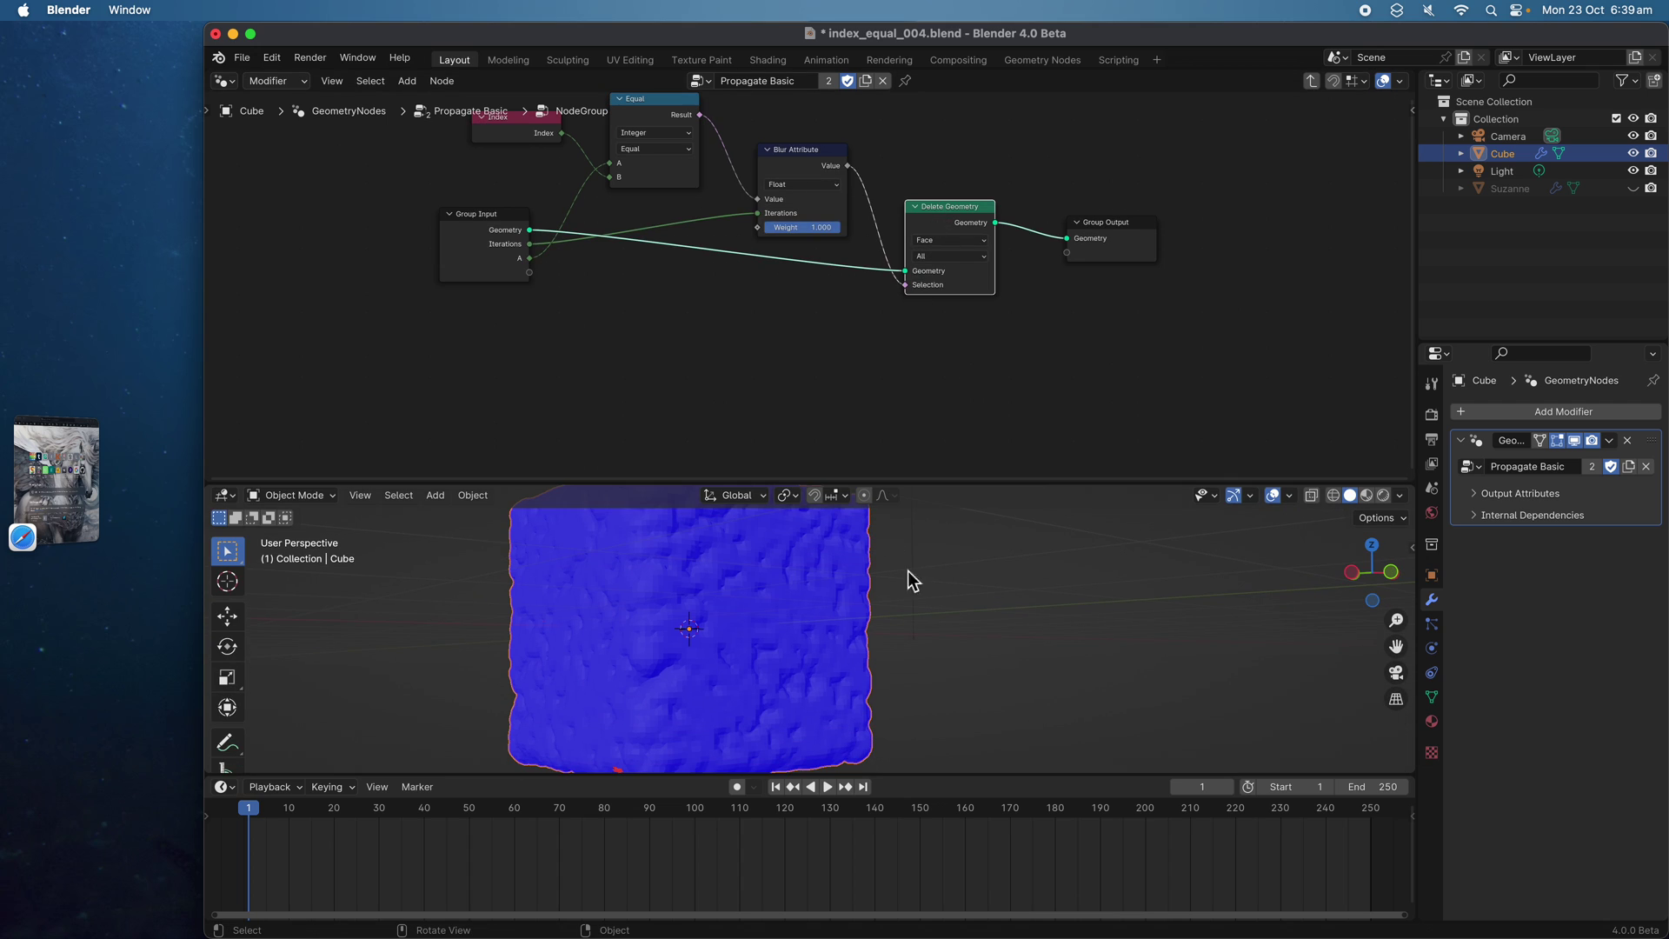
pyautogui.press('Tab')
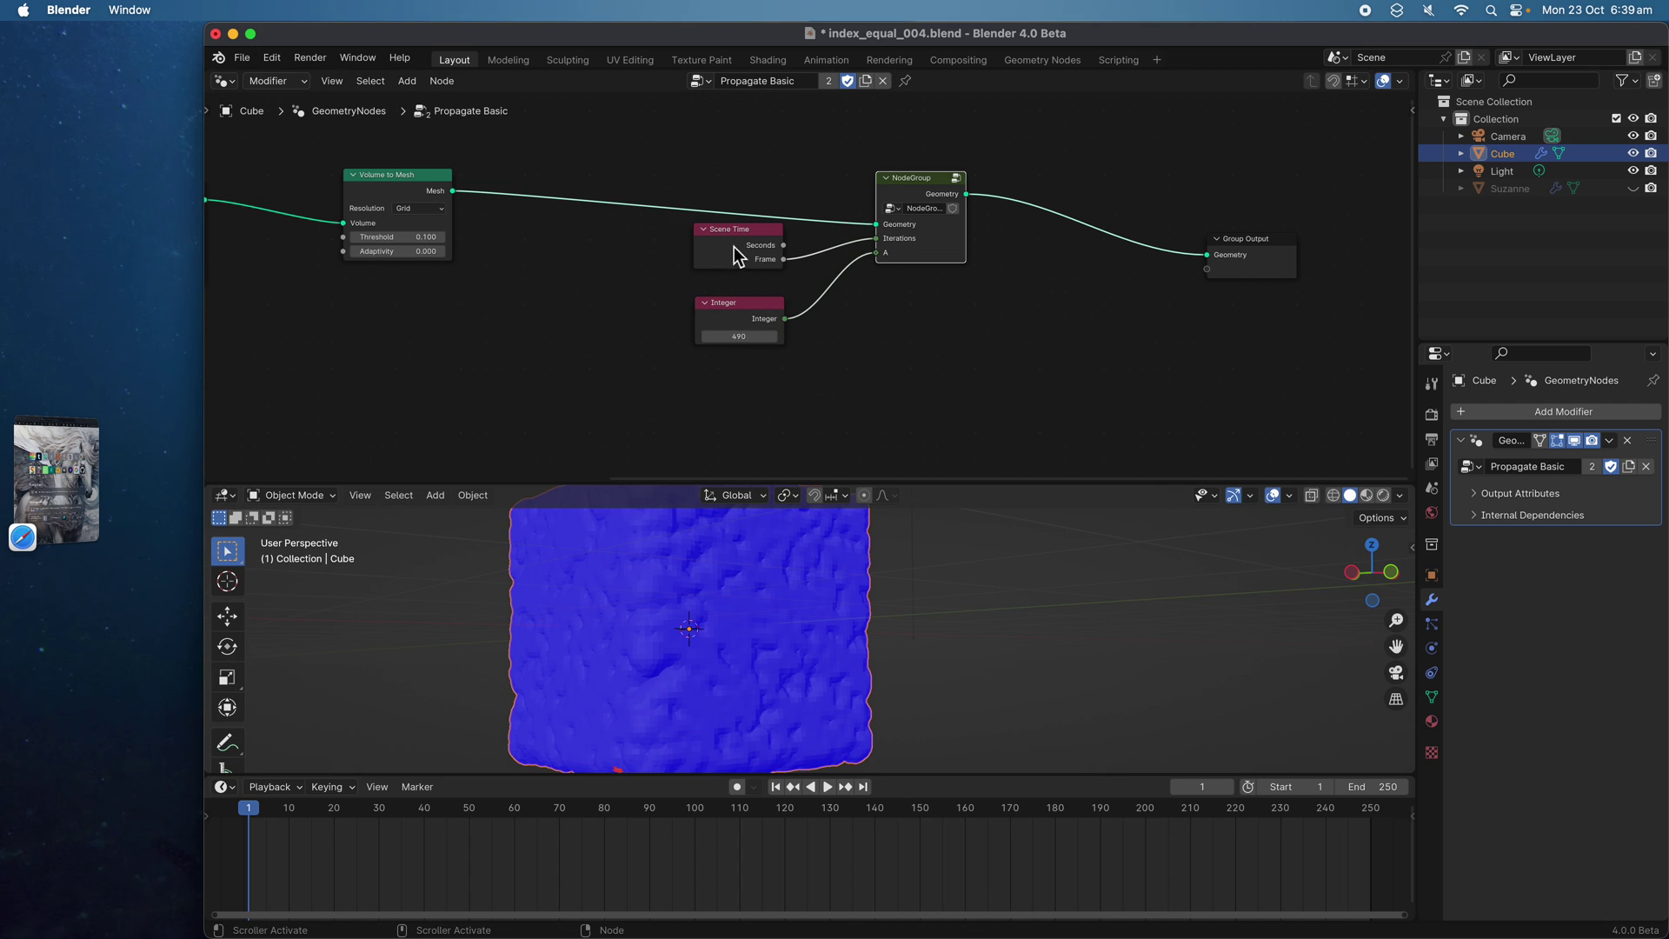
pyautogui.moveTo(734, 253); pyautogui.dragTo(722, 261)
# Play the Cube's face deletion animation, examining it from farther away and a different angle
pyautogui.click(862, 582)
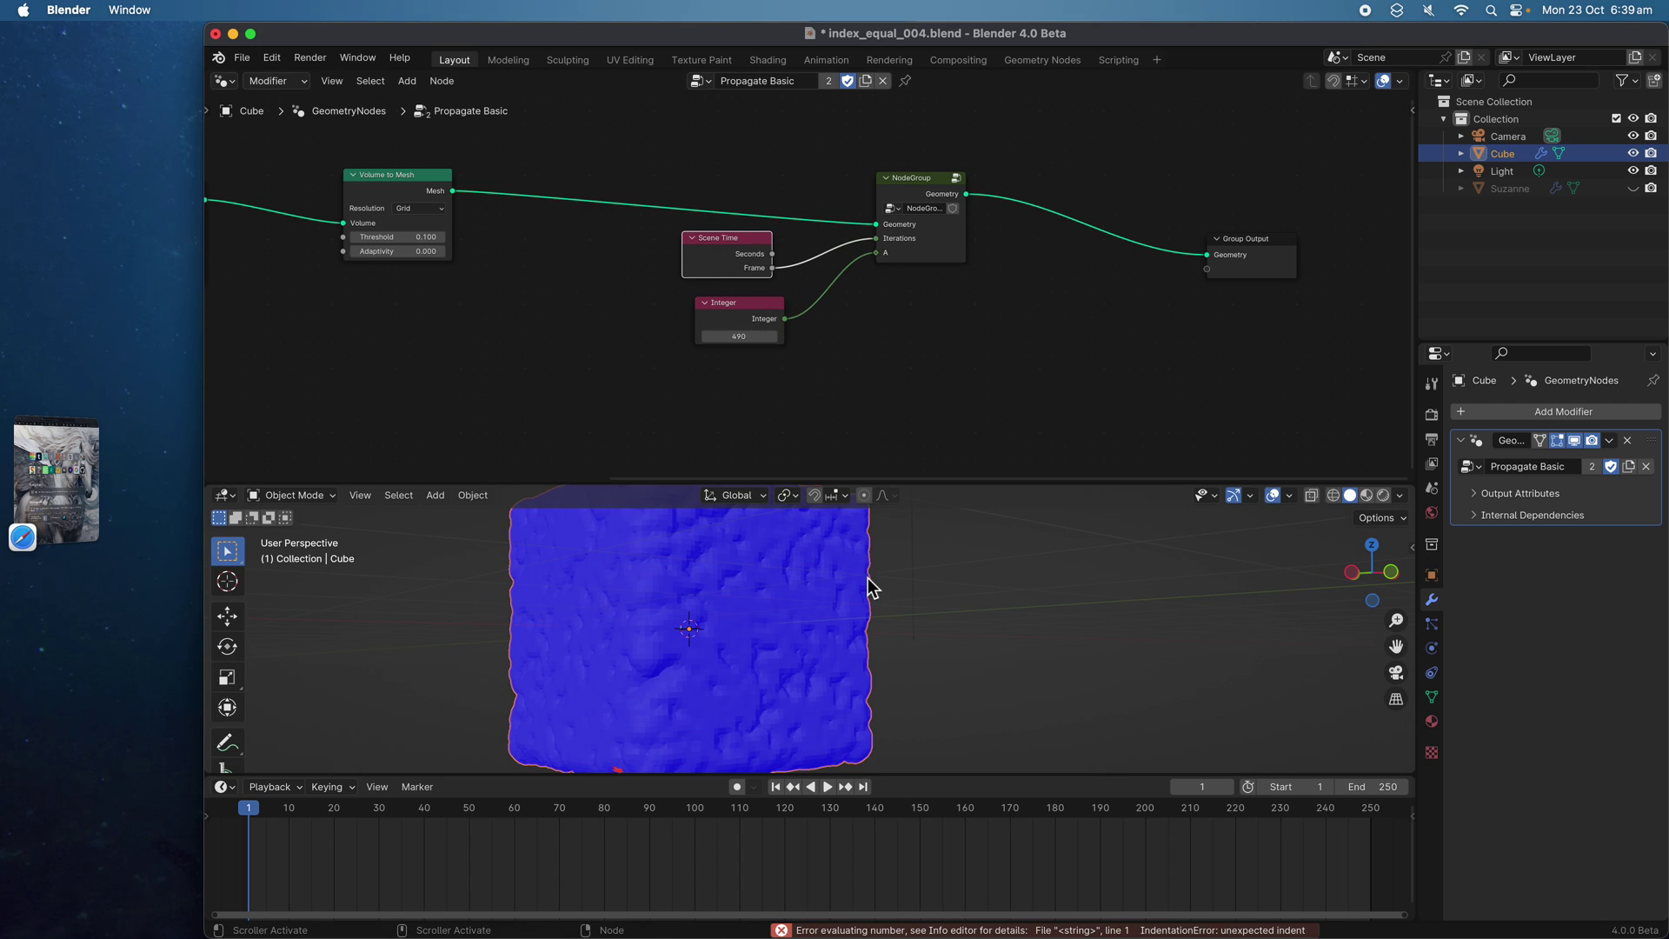
pyautogui.press('space')
pyautogui.scroll(-2, 860, 604)
pyautogui.moveTo(859, 601); pyautogui.dragTo(889, 627, button='middle')
pyautogui.press('space')
# Rearrange the Subdivide Mesh, Distribute Points on Faces, Points to Volume and Volume to Mesh nodes into a clearer layout
pyautogui.moveTo(578, 283); pyautogui.dragTo(790, 279, button='middle')
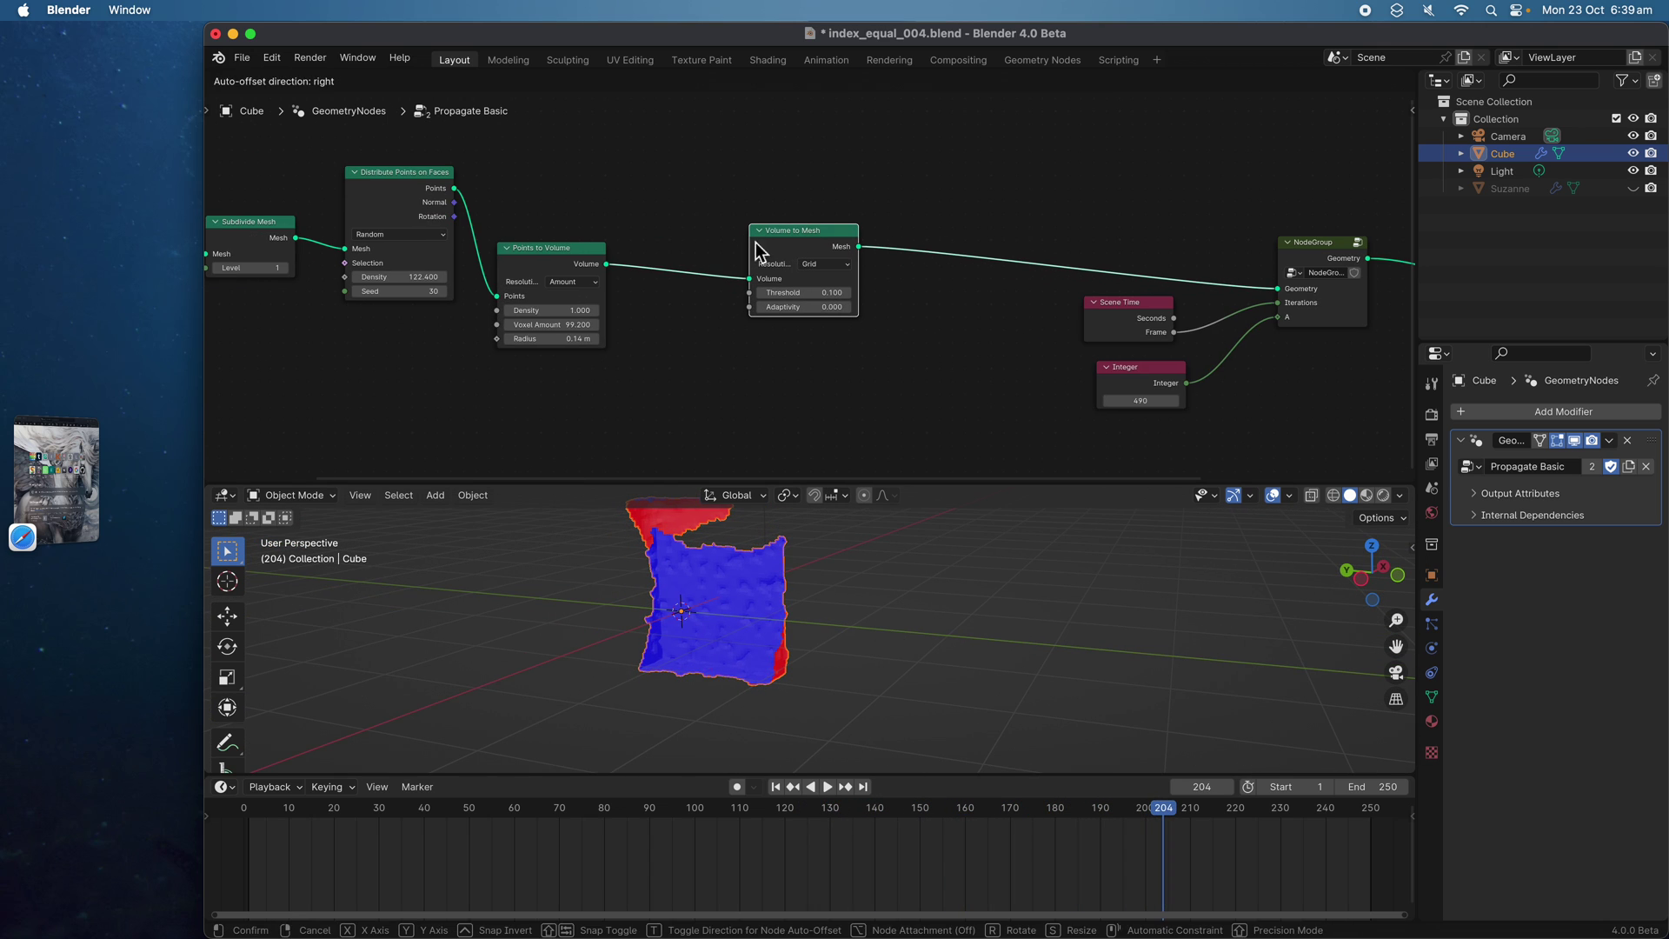
pyautogui.hscroll(-10, 532, 251)
pyautogui.moveTo(554, 253); pyautogui.dragTo(565, 217)
pyautogui.moveTo(428, 247); pyautogui.dragTo(442, 203)
pyautogui.moveTo(547, 231); pyautogui.dragTo(551, 208)
pyautogui.click(708, 231)
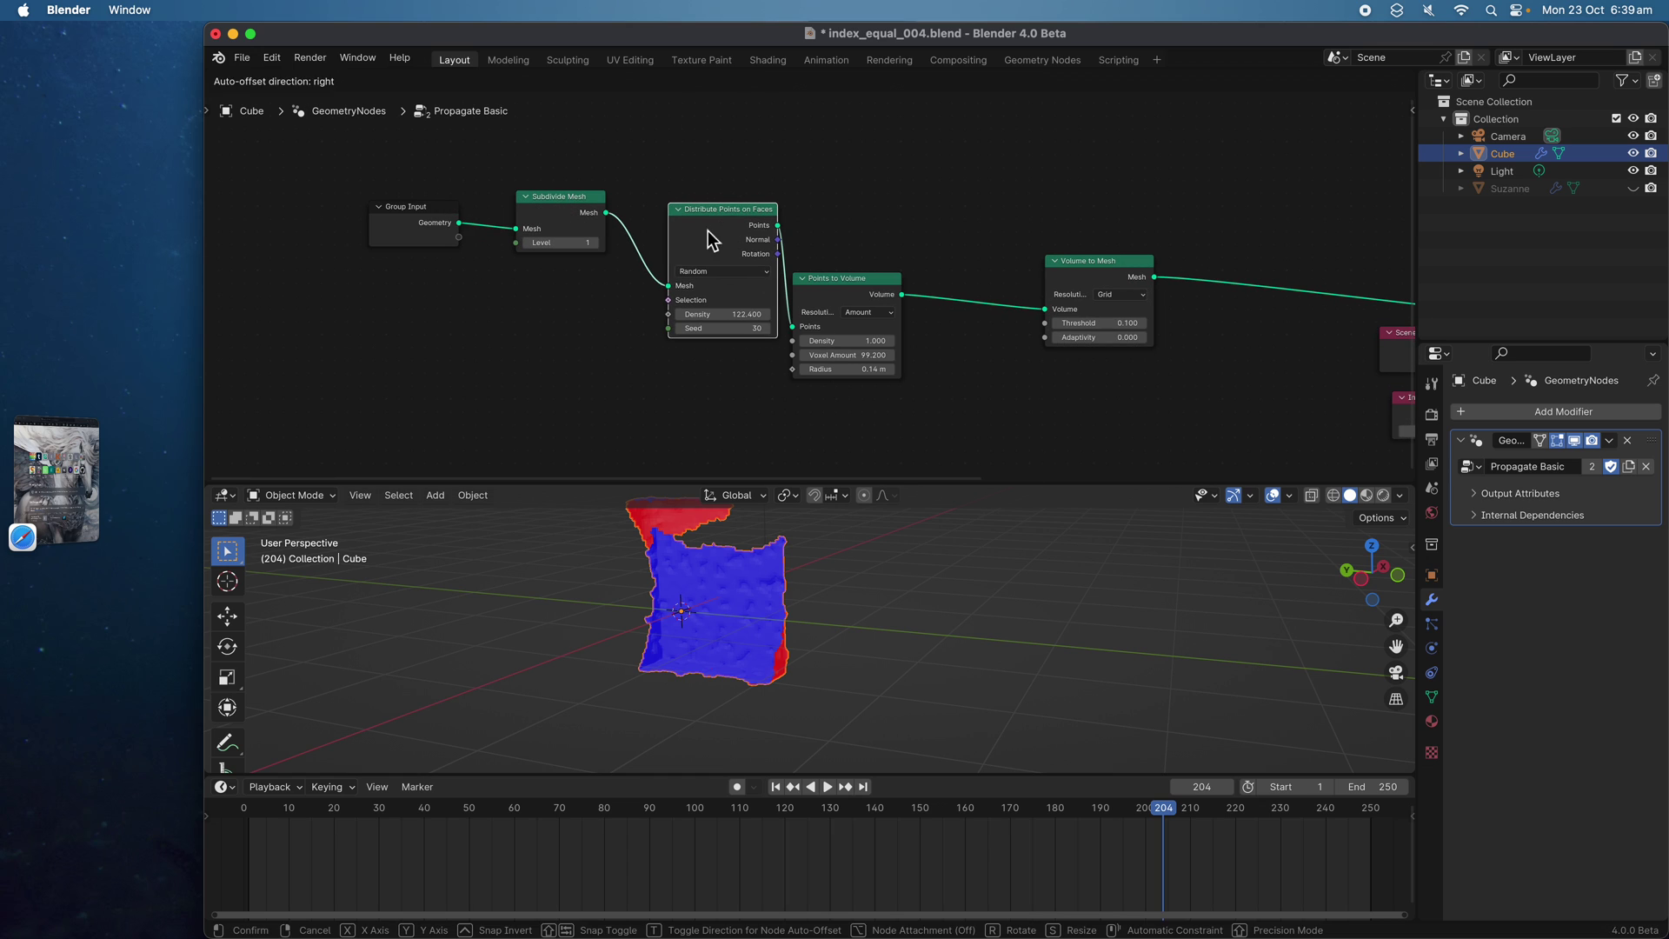
pyautogui.click(848, 282)
pyautogui.scroll(1, 809, 278)
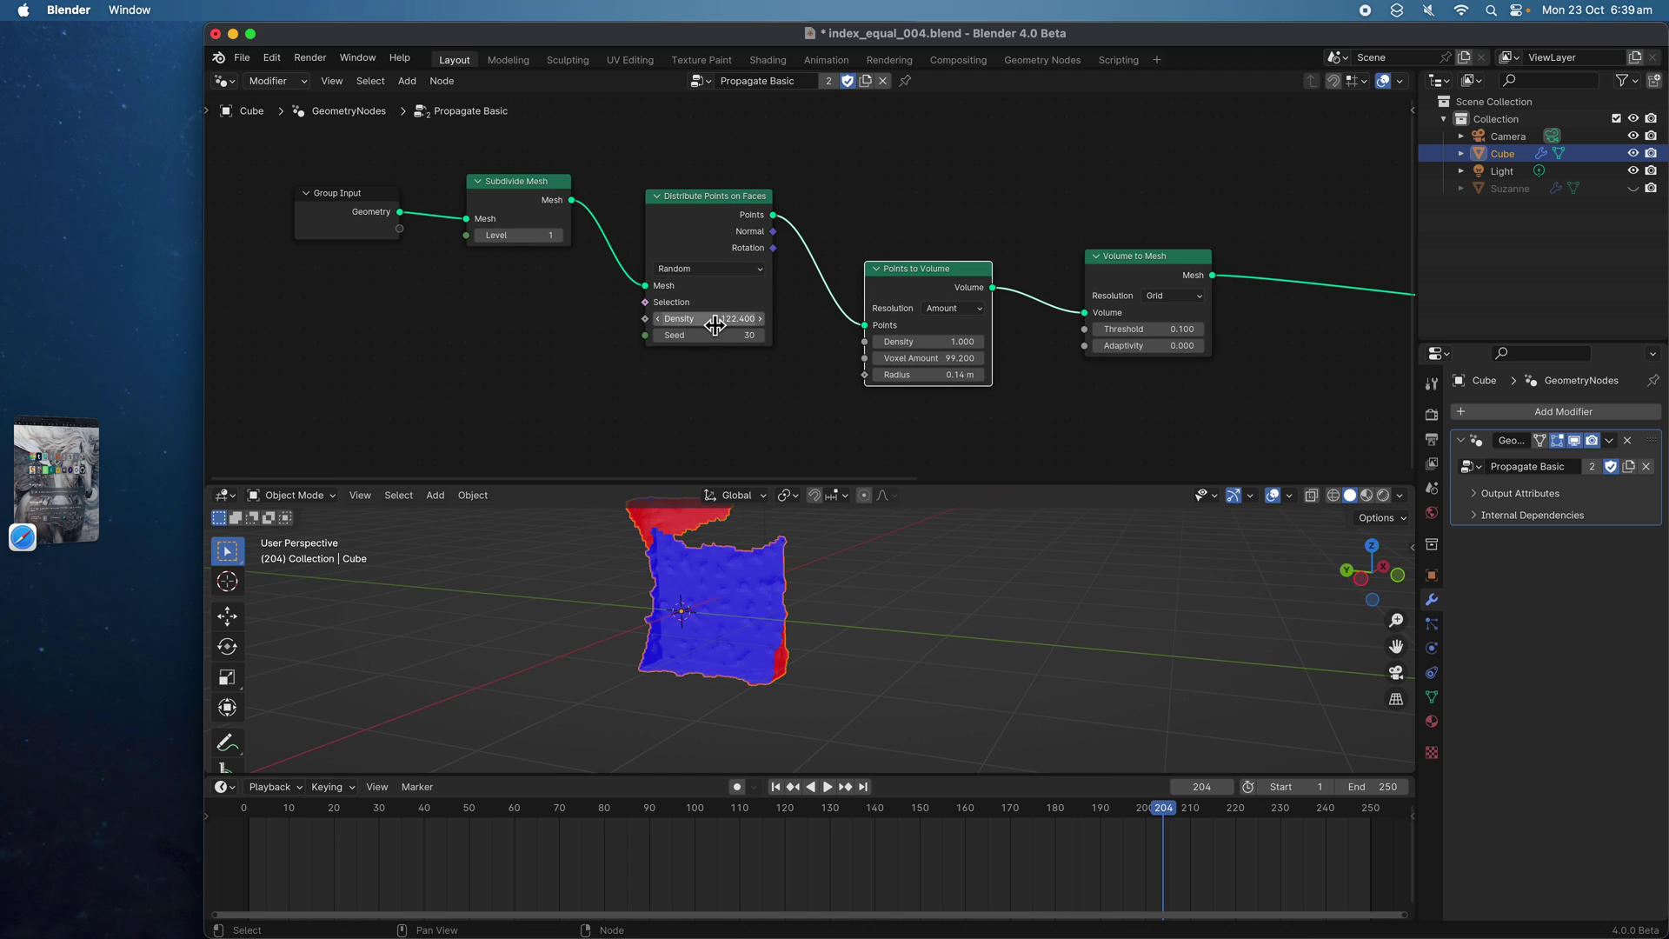
# Return to the first frame and nudge the Volume to Mesh node closer to Points to Volume
pyautogui.click(776, 787)
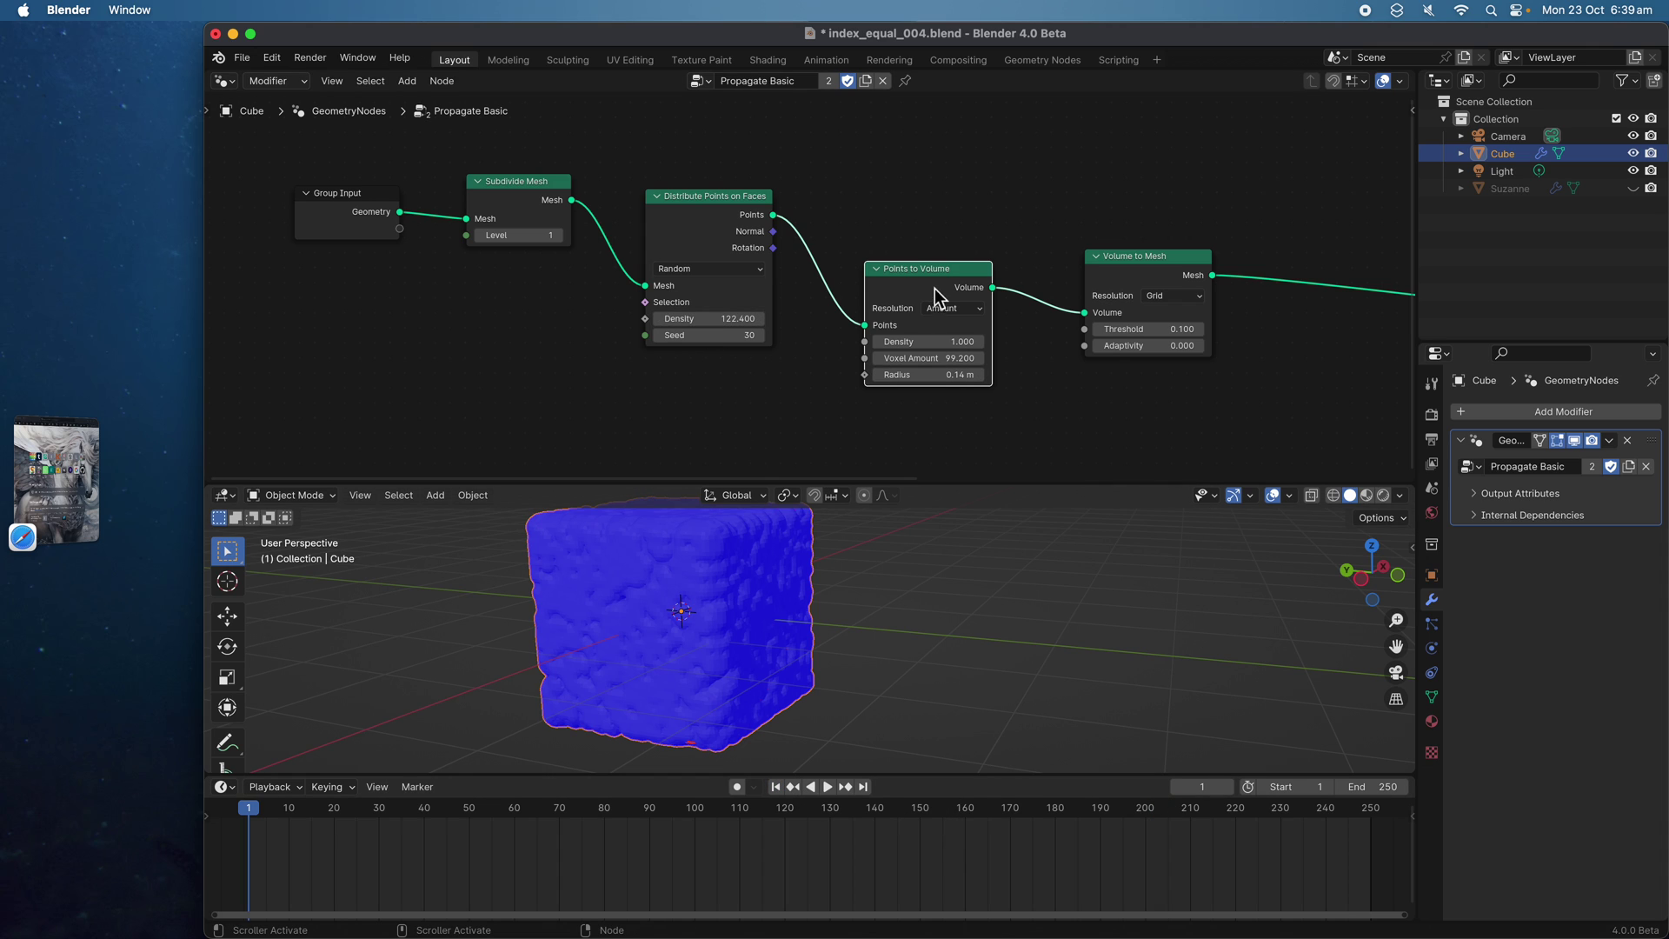
pyautogui.hscroll(5, 794, 279)
pyautogui.click(1035, 248)
pyautogui.moveTo(1035, 248); pyautogui.dragTo(1018, 249)
pyautogui.hscroll(2, 844, 425)
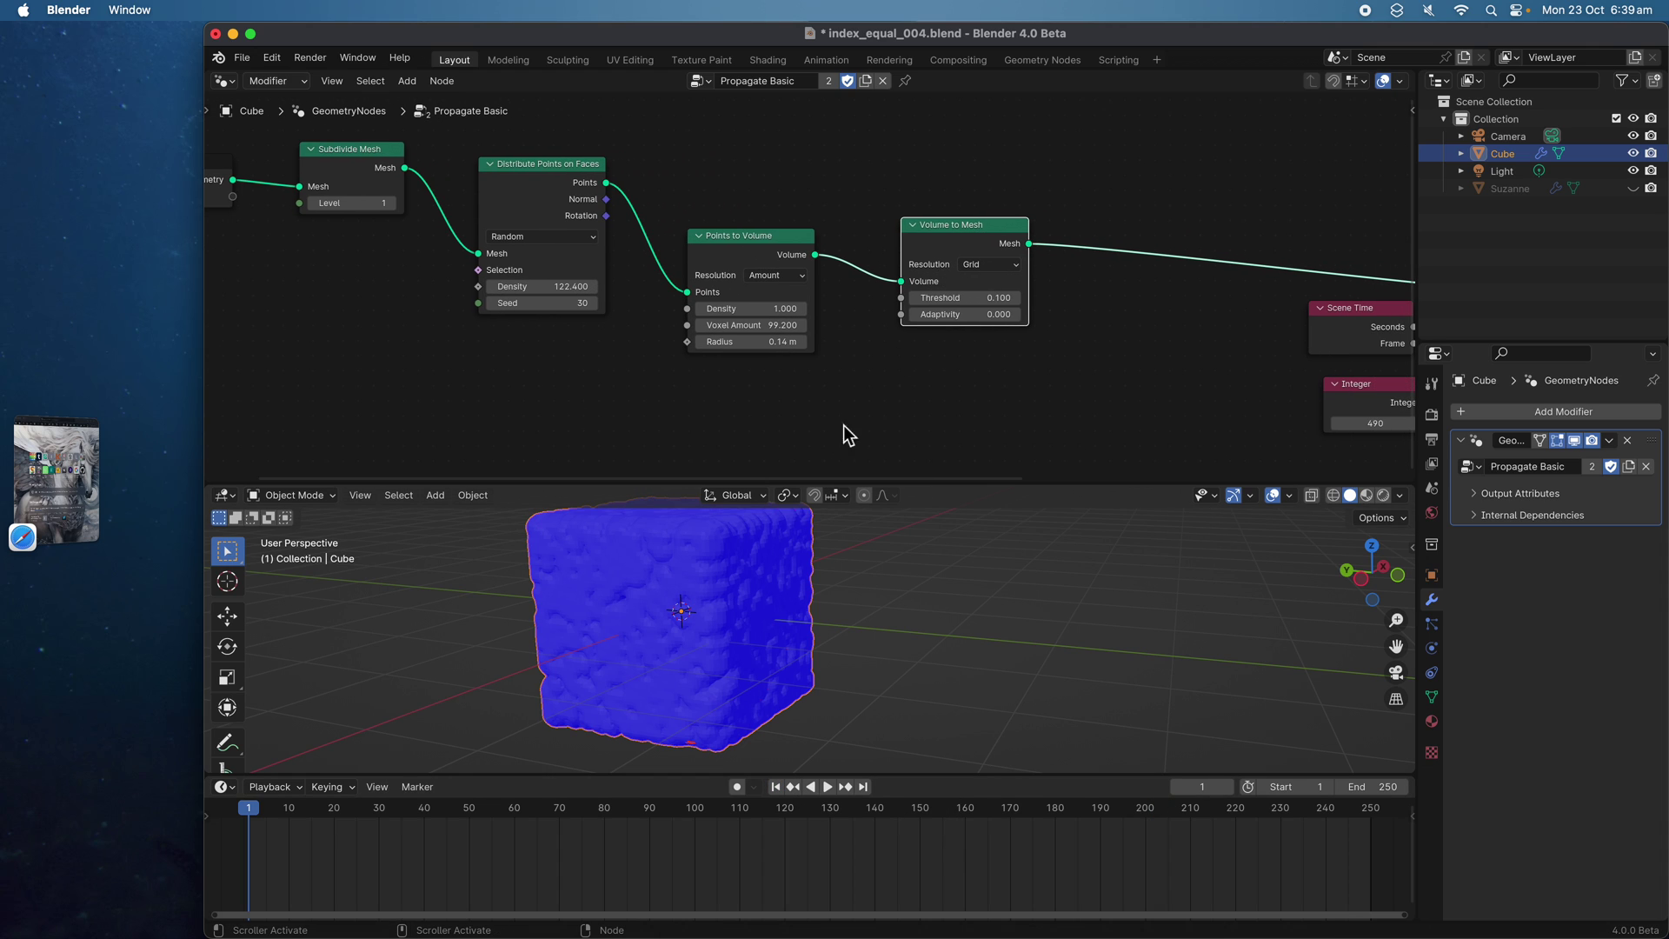
# Examine the Cube's corner while playing the deletion animation, and go back to the first frame
pyautogui.moveTo(763, 607); pyautogui.dragTo(813, 643, button='middle')
pyautogui.press('space')
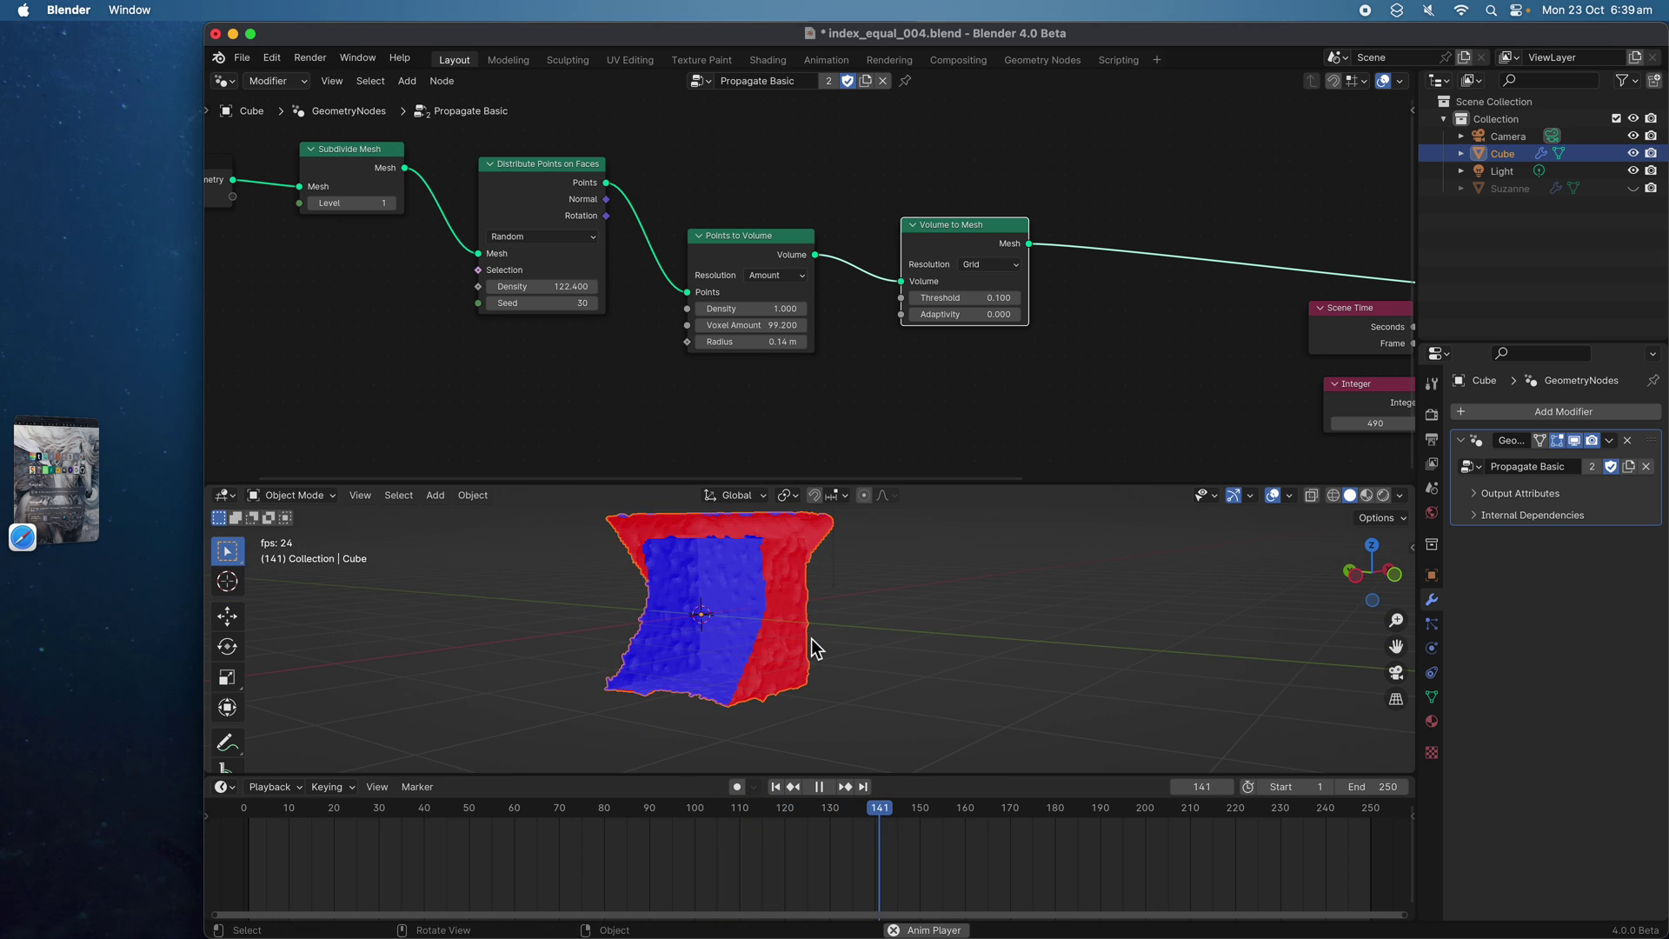
pyautogui.press('space')
pyautogui.hotkey('shift', 'Left')
# Save the file and set the Integer node feeding the NodeGroup's A input to 614
pyautogui.moveTo(1134, 317); pyautogui.dragTo(689, 281, button='middle')
pyautogui.press('super+s')
pyautogui.moveTo(818, 335); pyautogui.dragTo(623, 322, button='middle')
pyautogui.moveTo(750, 375); pyautogui.dragTo(937, 375)
pyautogui.moveTo(751, 375); pyautogui.dragTo(760, 374)
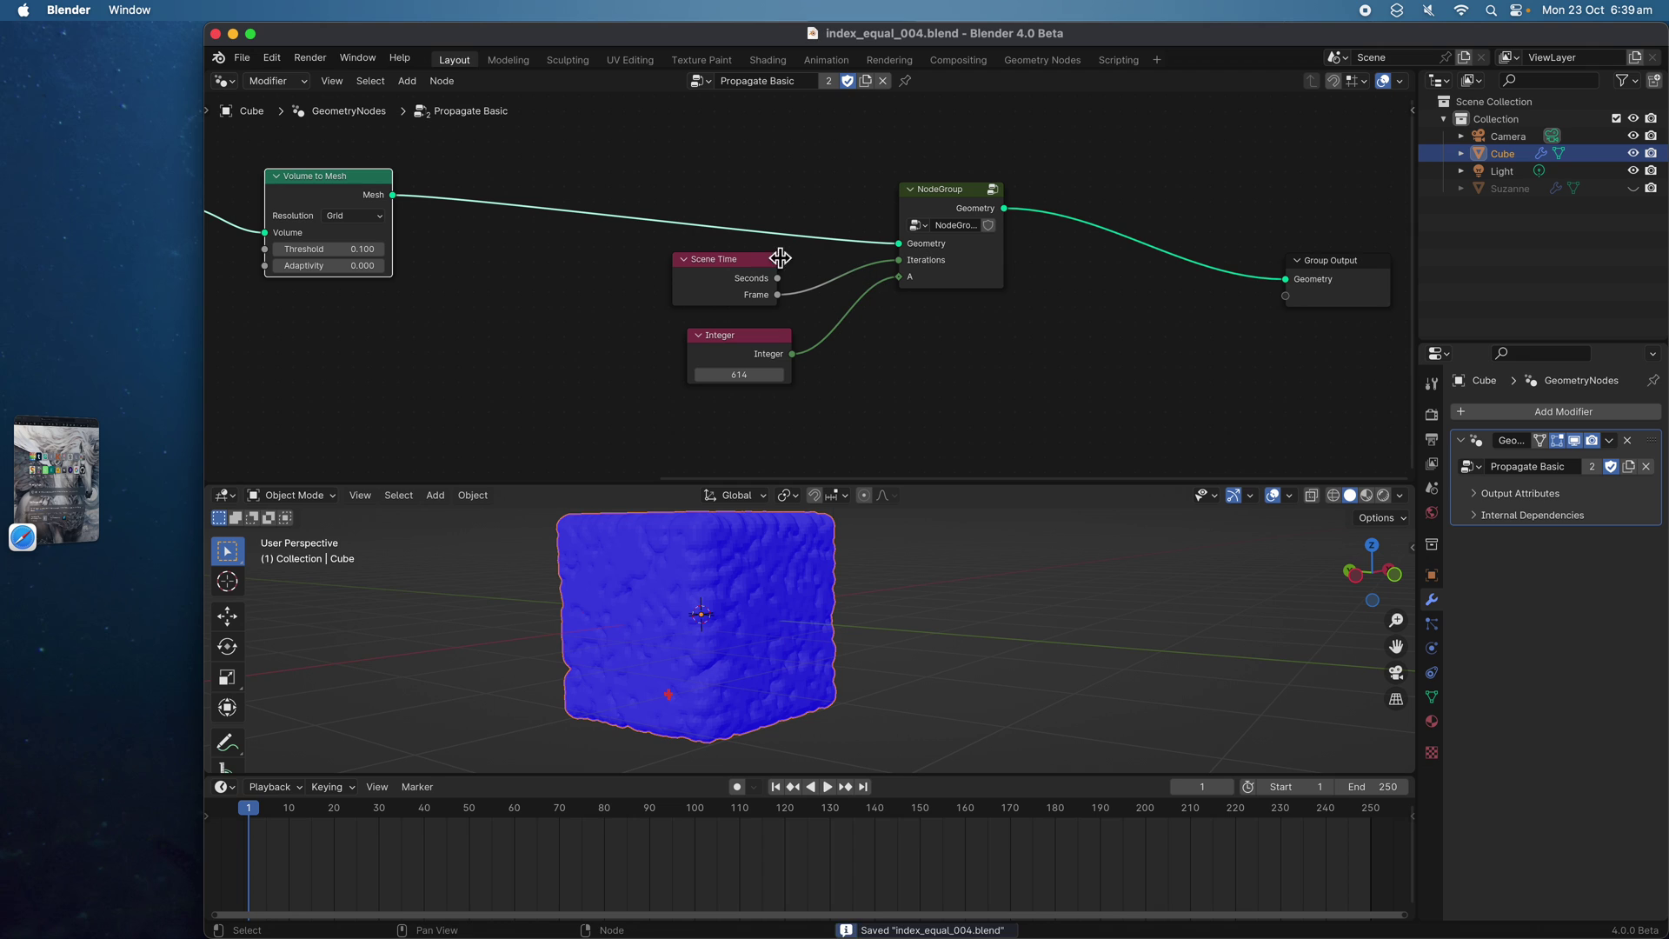
# Move Scene Time, Integer and NodeGroup closer to Volume to Mesh, and insert a duplicate NodeGroup before Group Output
pyautogui.moveTo(718, 273); pyautogui.dragTo(563, 257)
pyautogui.moveTo(690, 353); pyautogui.dragTo(532, 341)
pyautogui.moveTo(903, 194); pyautogui.dragTo(786, 155)
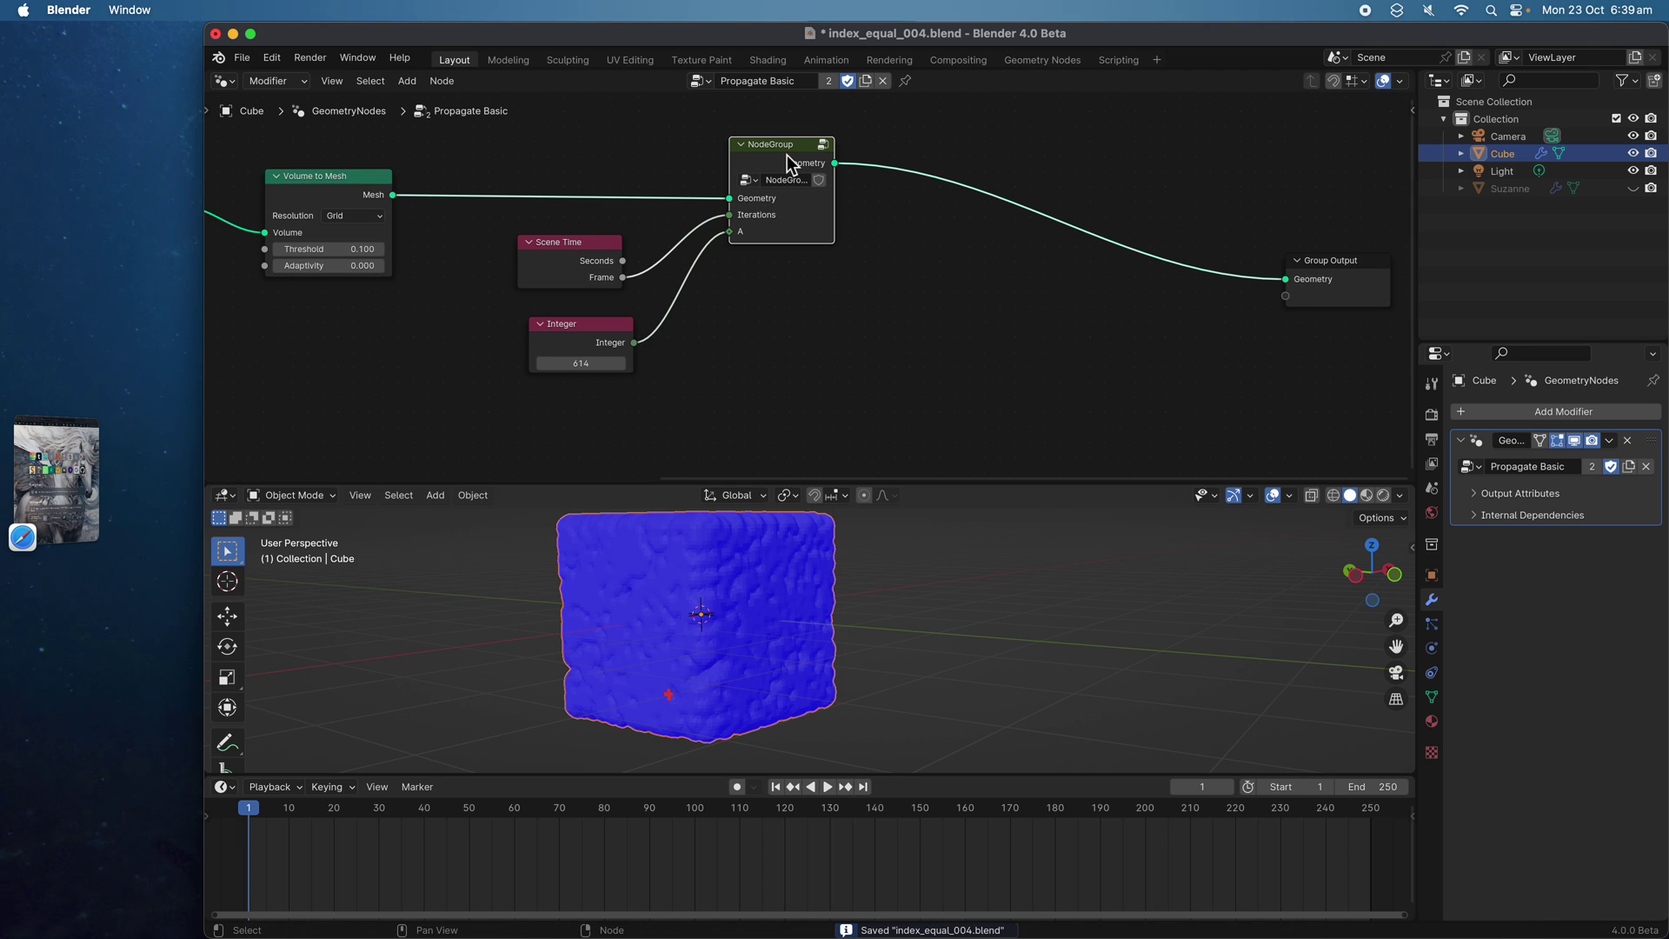
pyautogui.hotkey('shift', 'd')
pyautogui.click(969, 172)
# Feed the second NodeGroup's A from a duplicated Integer node set to 1358 and its Iterations from Scene Time's Frame
pyautogui.click(608, 335)
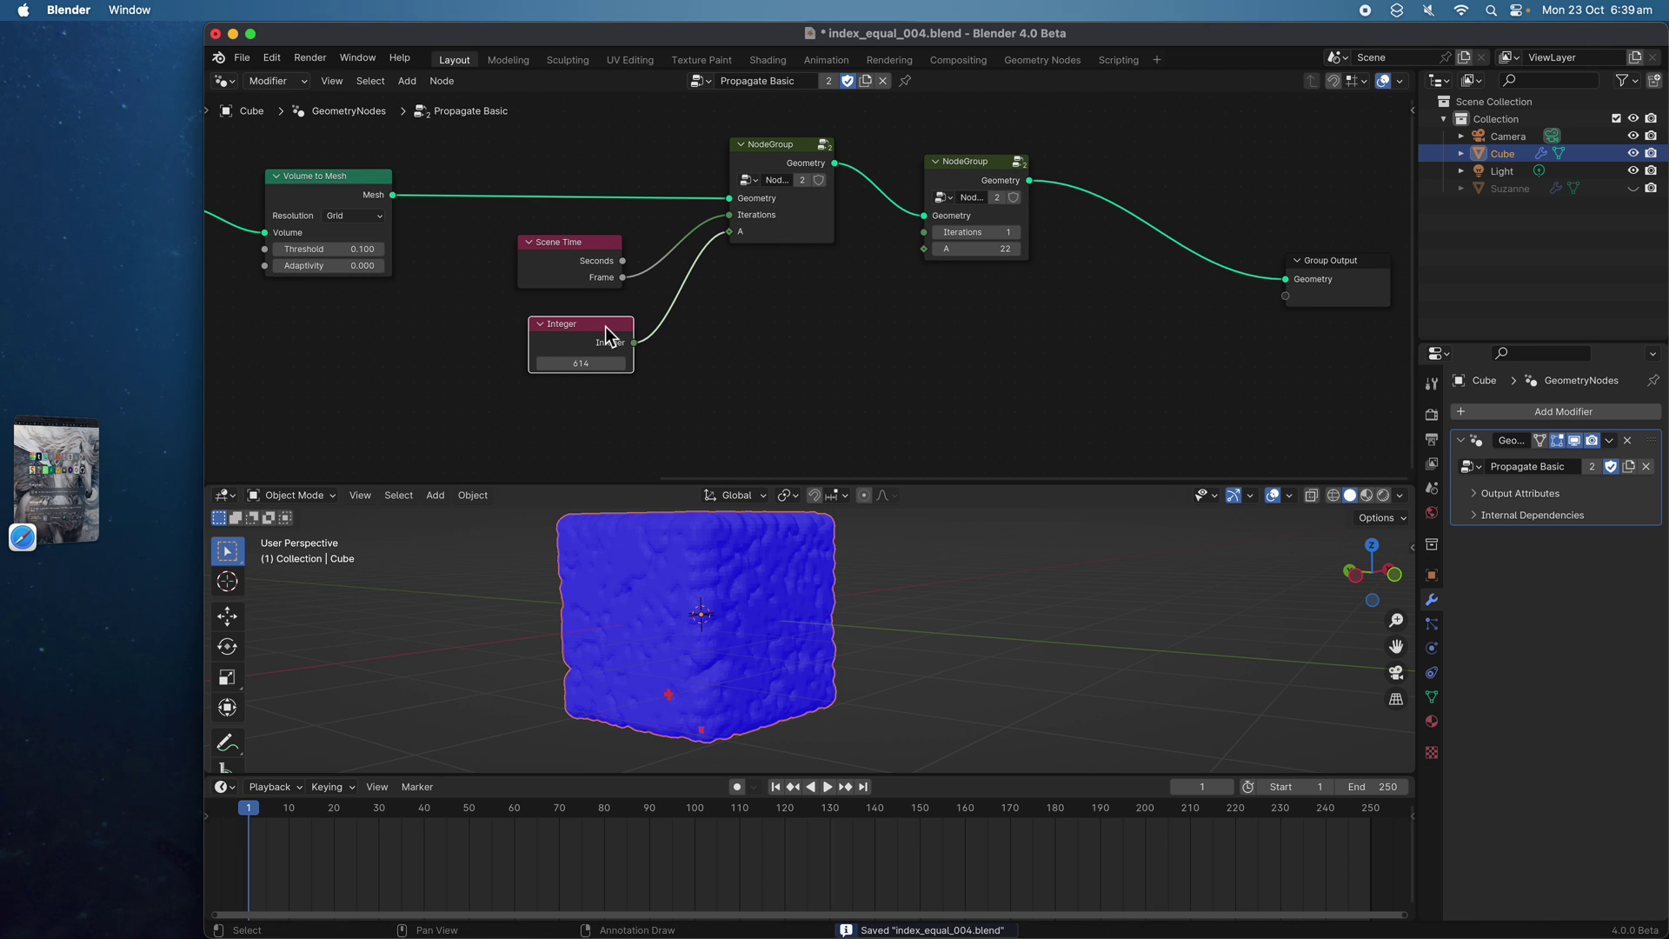
pyautogui.hotkey('shift', 'd')
pyautogui.click(812, 324)
pyautogui.moveTo(836, 328); pyautogui.dragTo(925, 252)
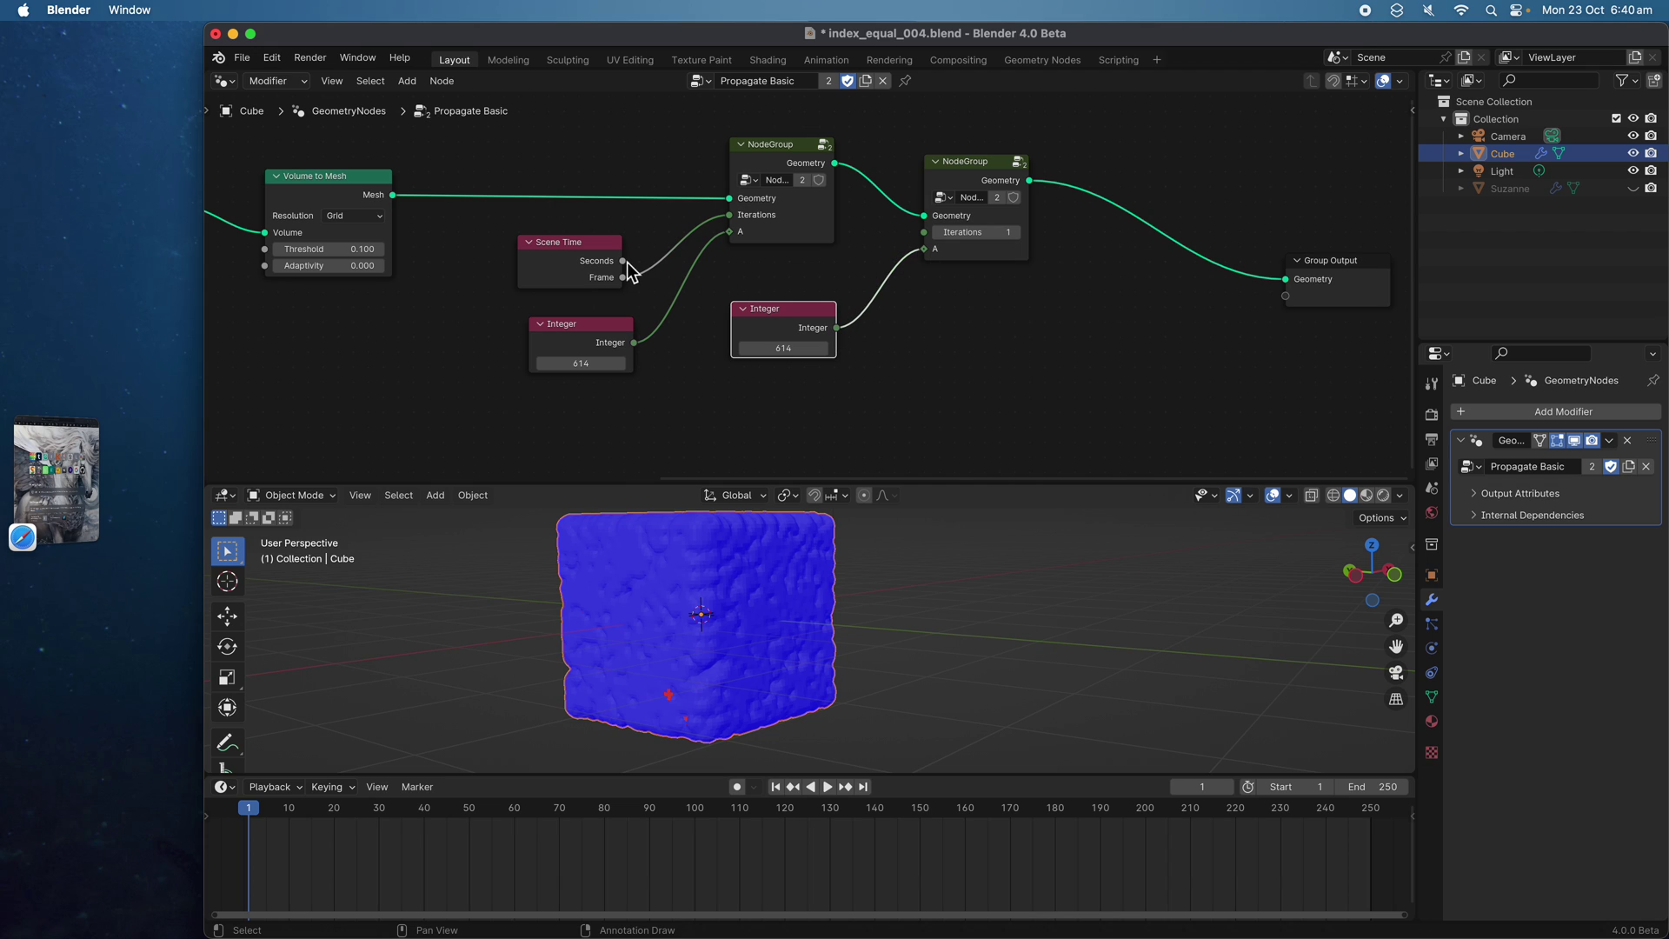
pyautogui.moveTo(622, 278); pyautogui.dragTo(927, 236)
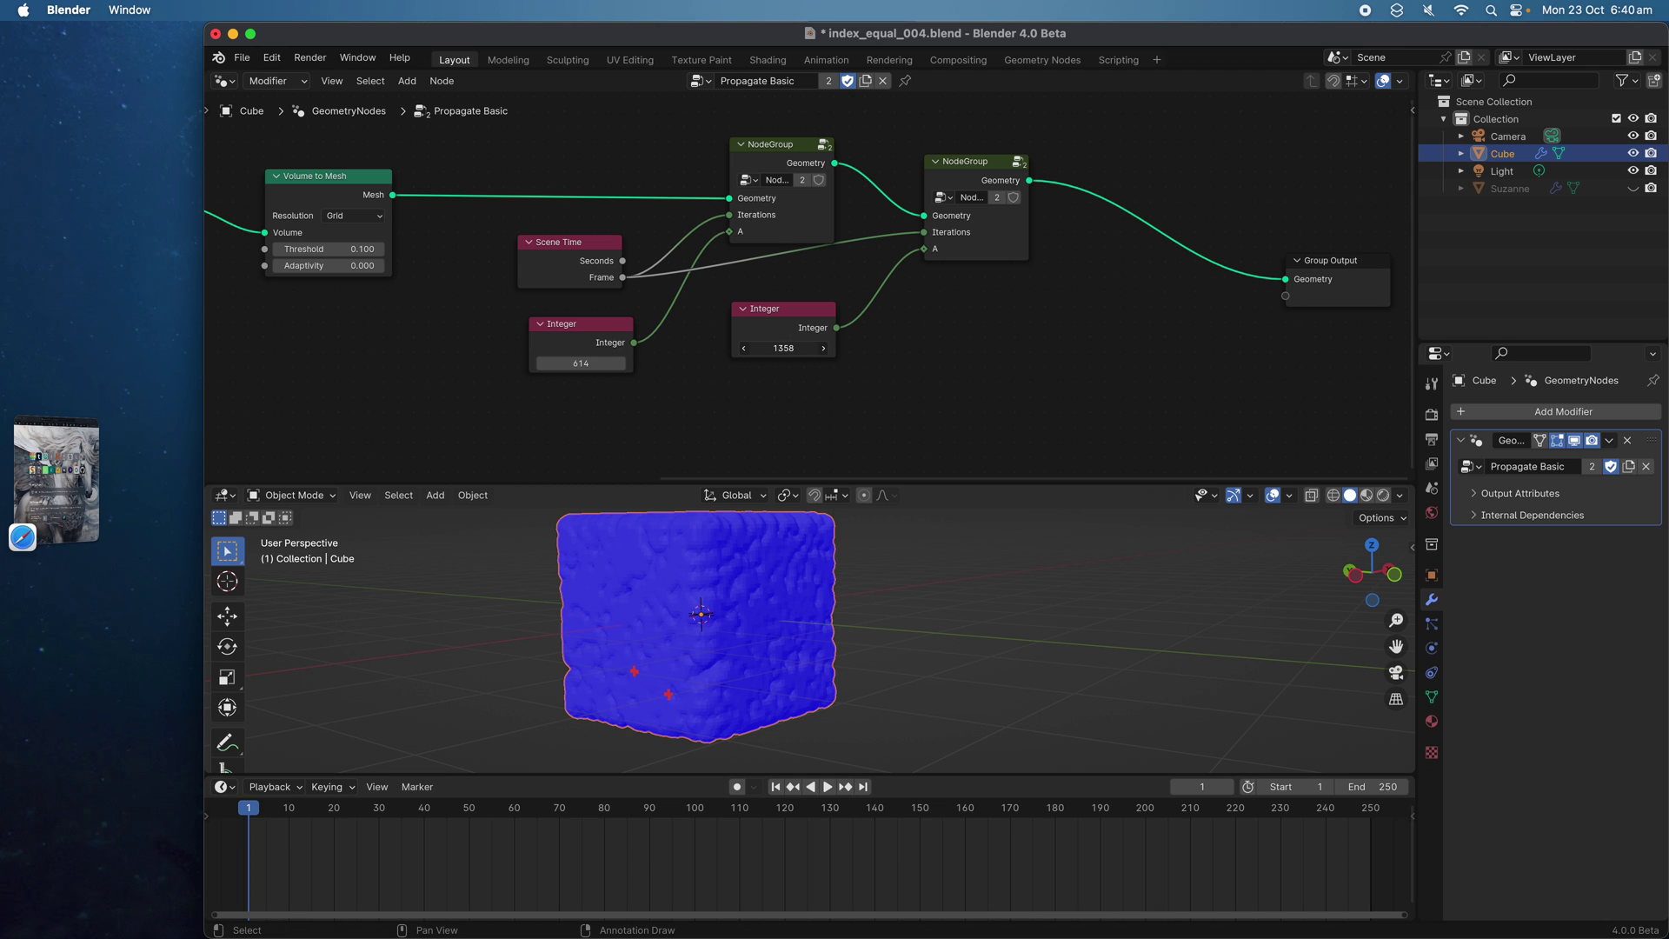
# Play the Cube's animation twice from the first frame to examine how deletion spreads from the two starting faces
pyautogui.scroll(3, 609, 683)
pyautogui.moveTo(609, 682); pyautogui.dragTo(779, 664, button='middle')
pyautogui.scroll(-3, 781, 662)
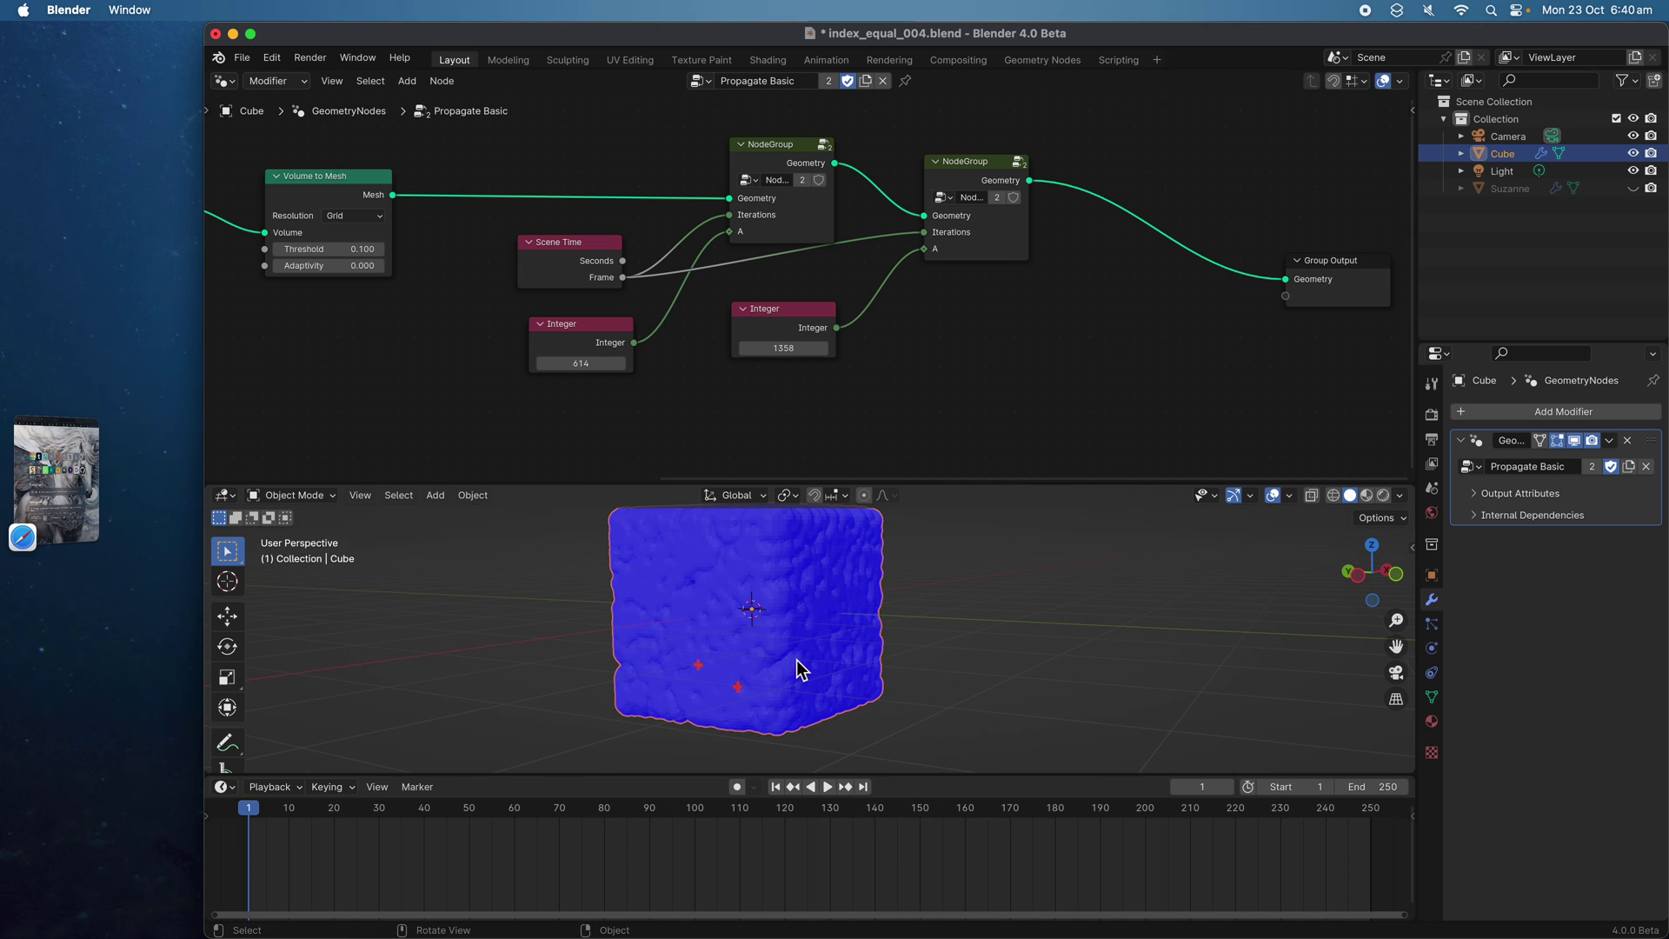
pyautogui.press('space')
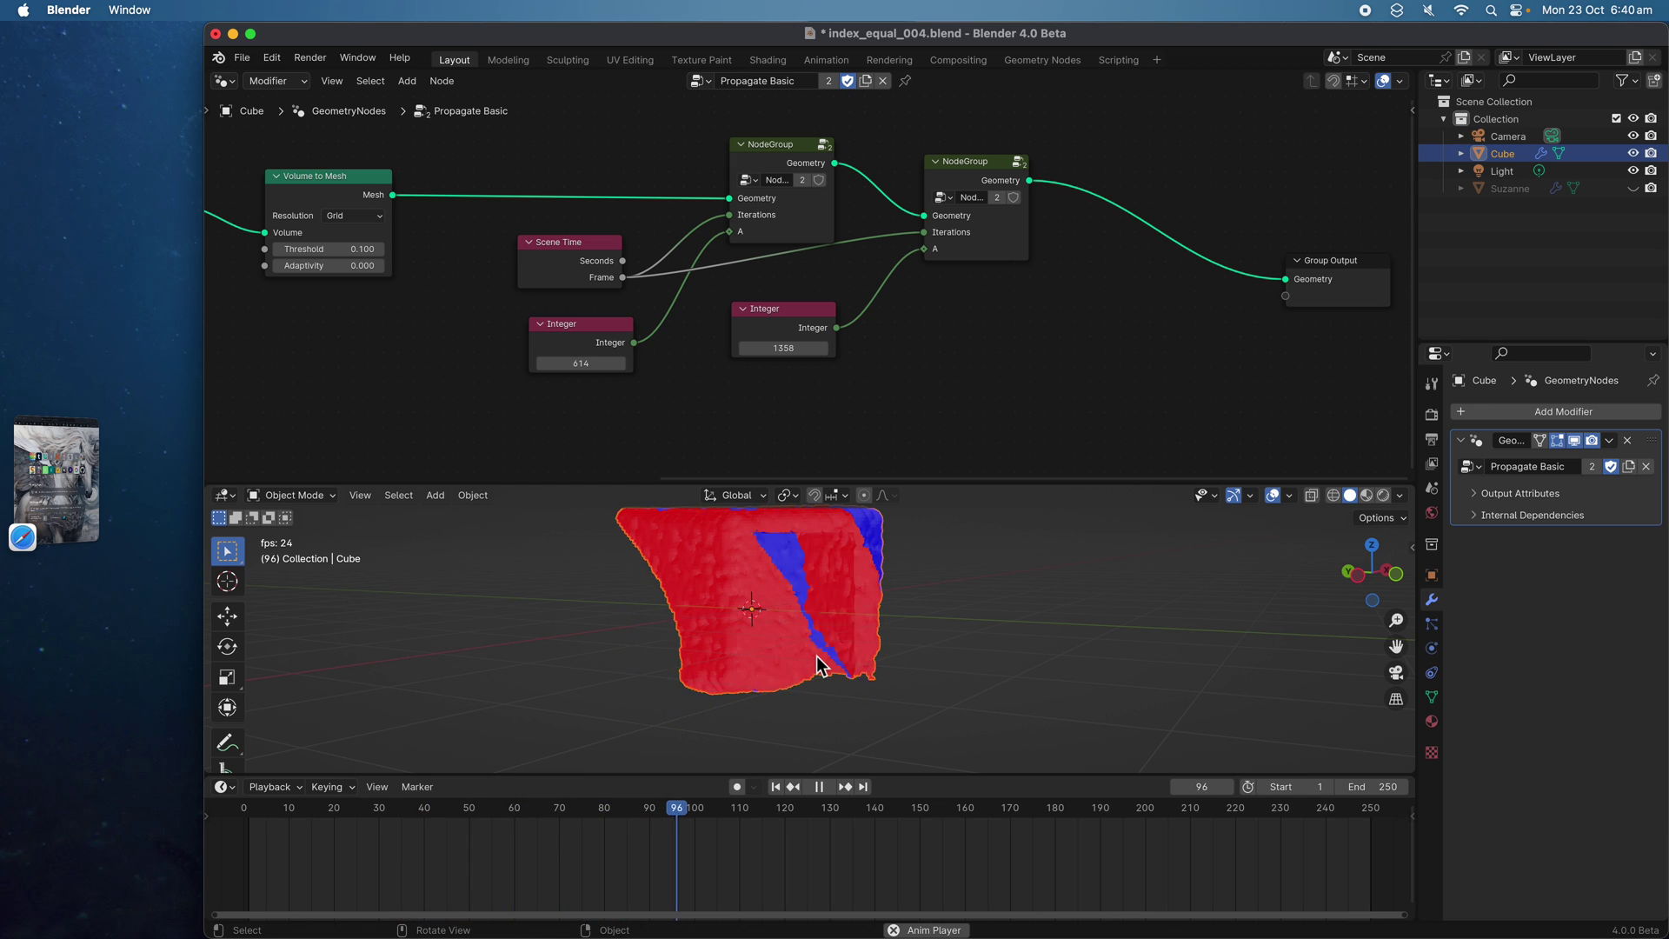
pyautogui.moveTo(817, 656); pyautogui.dragTo(849, 660, button='middle')
pyautogui.press('space')
pyautogui.click(776, 787)
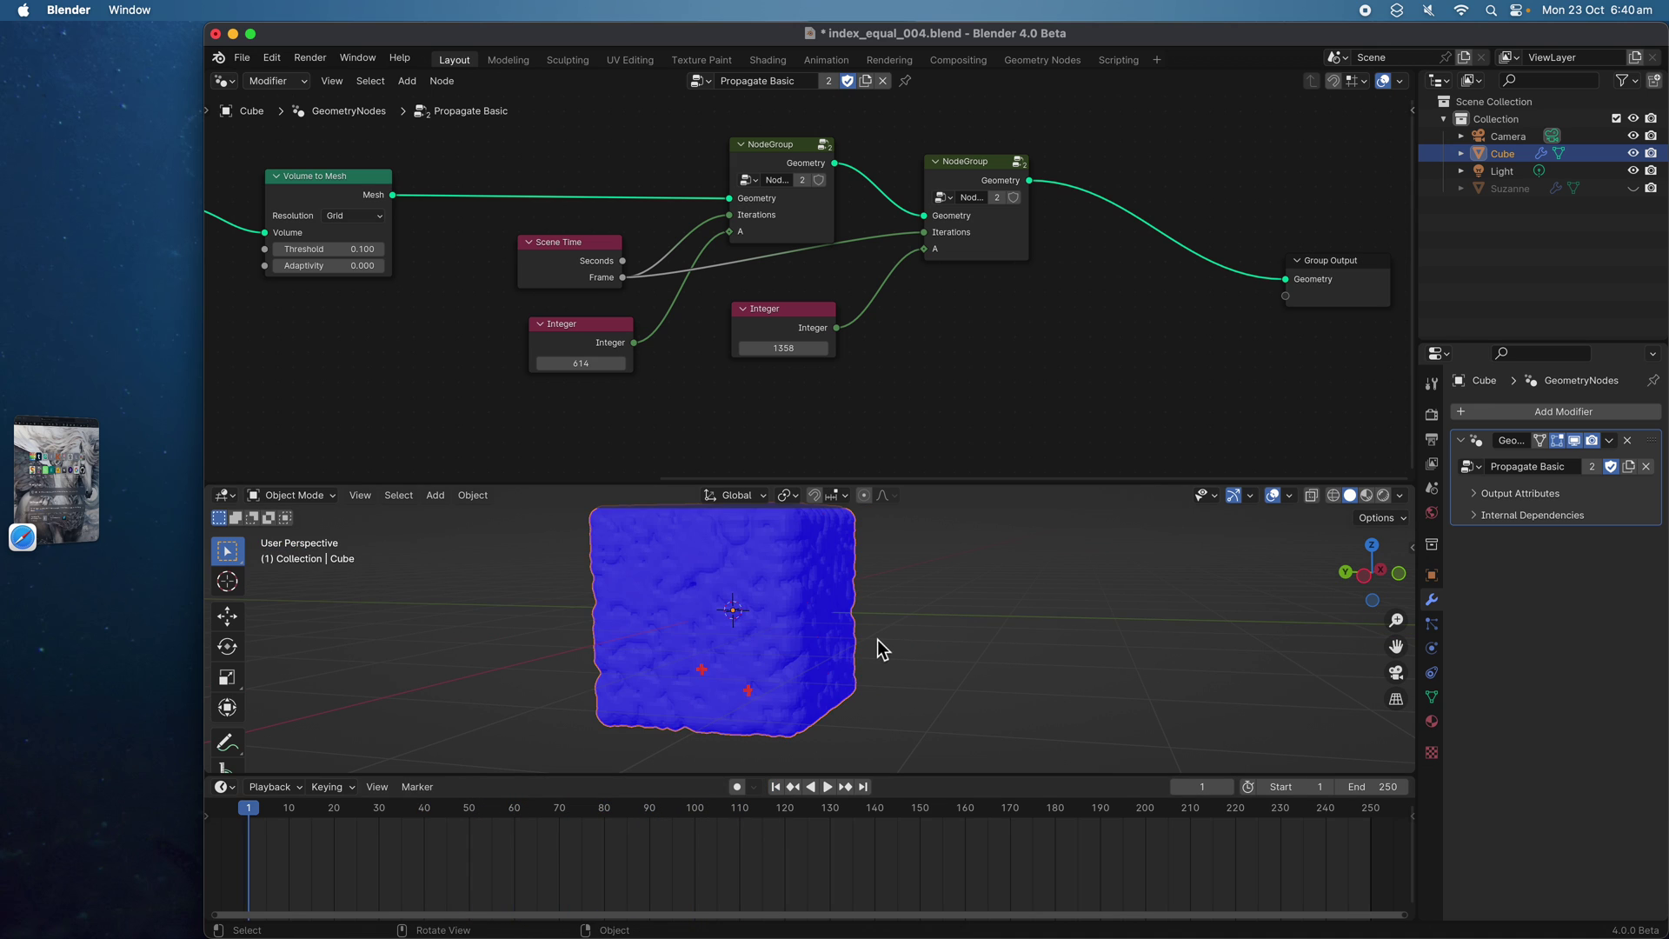
pyautogui.press('space')
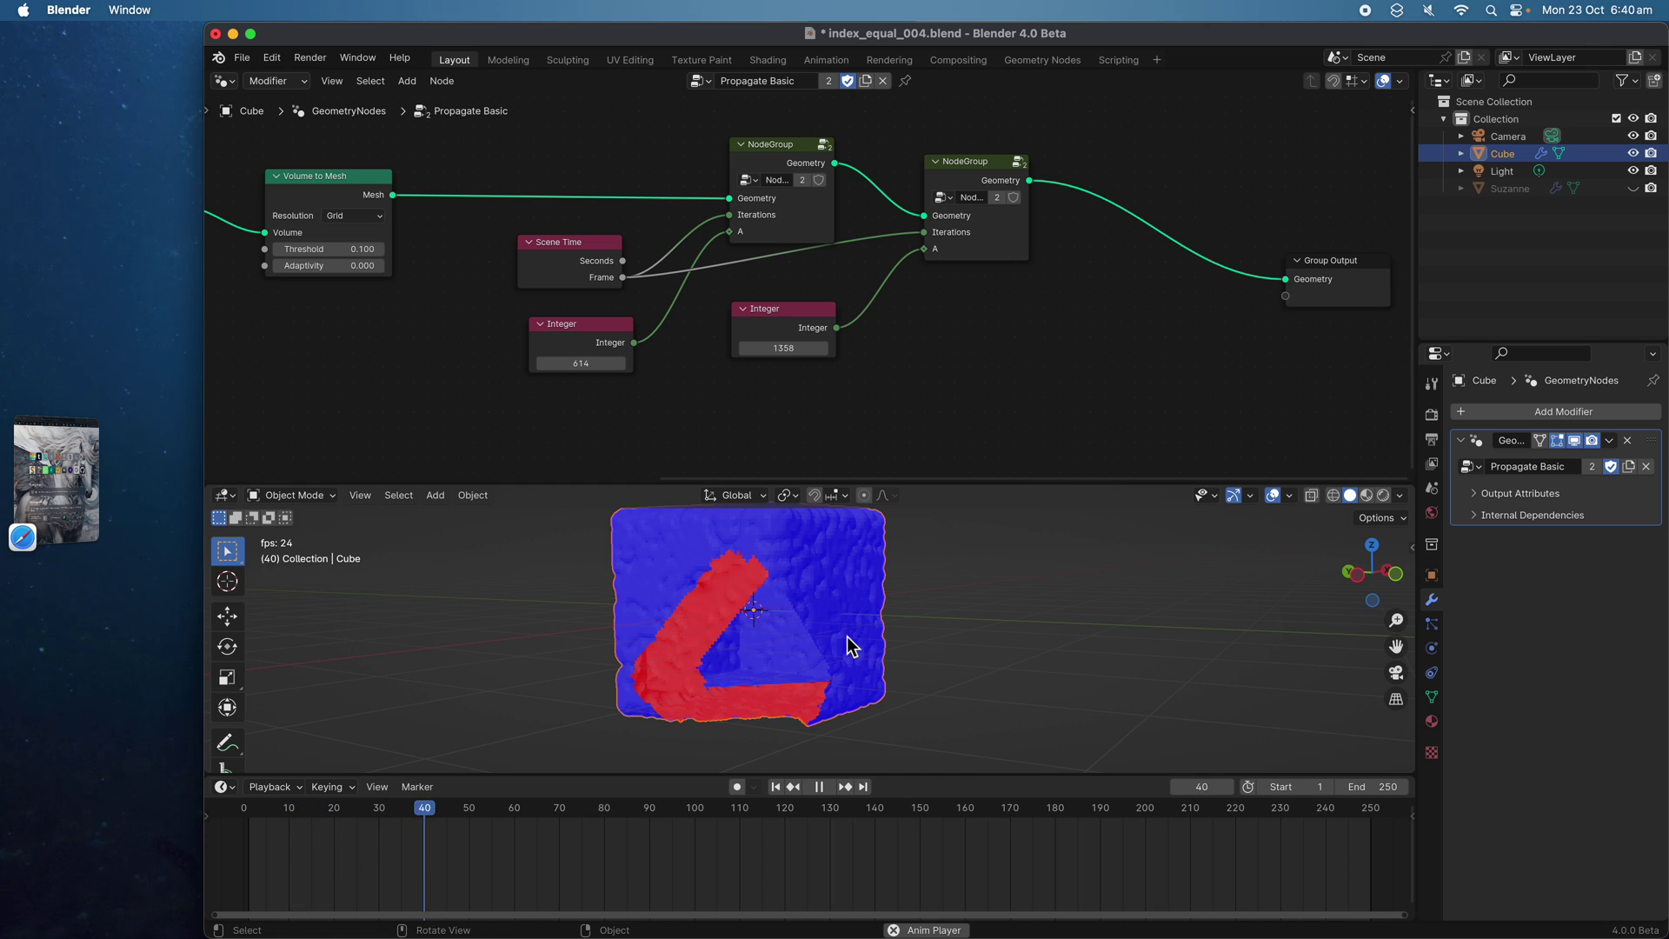
pyautogui.press('space')
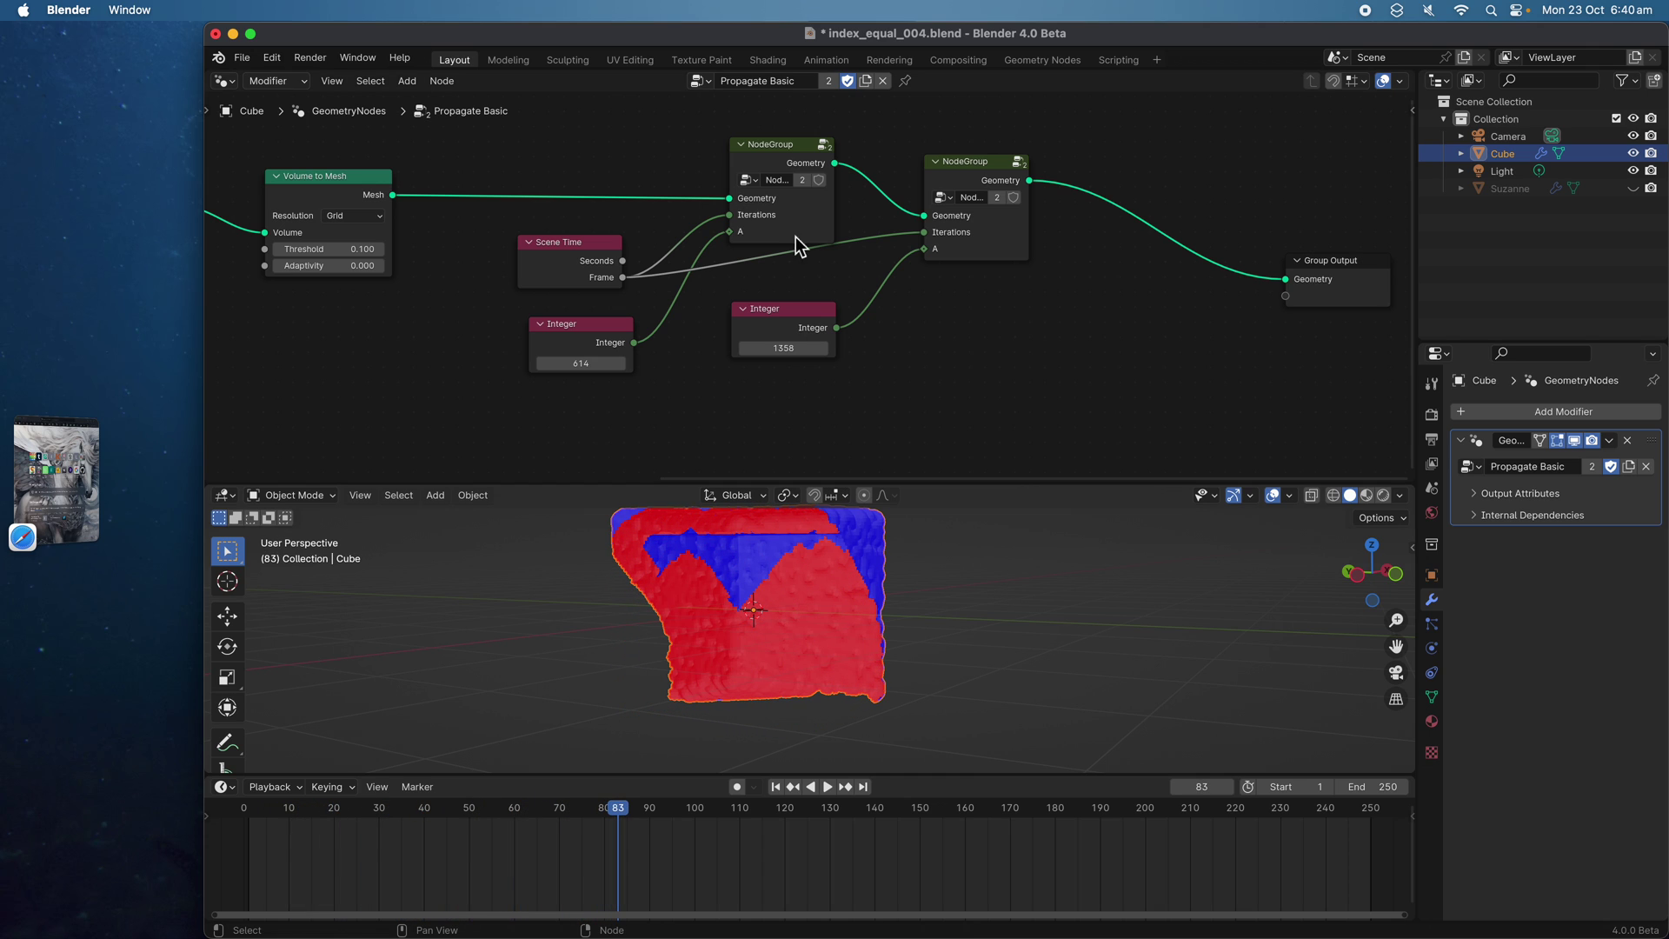
# Inside the first NodeGroup, delete the Index node and expose the Equal node's B value as a group input, then exit
pyautogui.click(795, 236)
pyautogui.press('Tab')
pyautogui.moveTo(654, 192); pyautogui.dragTo(671, 280, button='middle')
pyautogui.moveTo(531, 208); pyautogui.dragTo(518, 203)
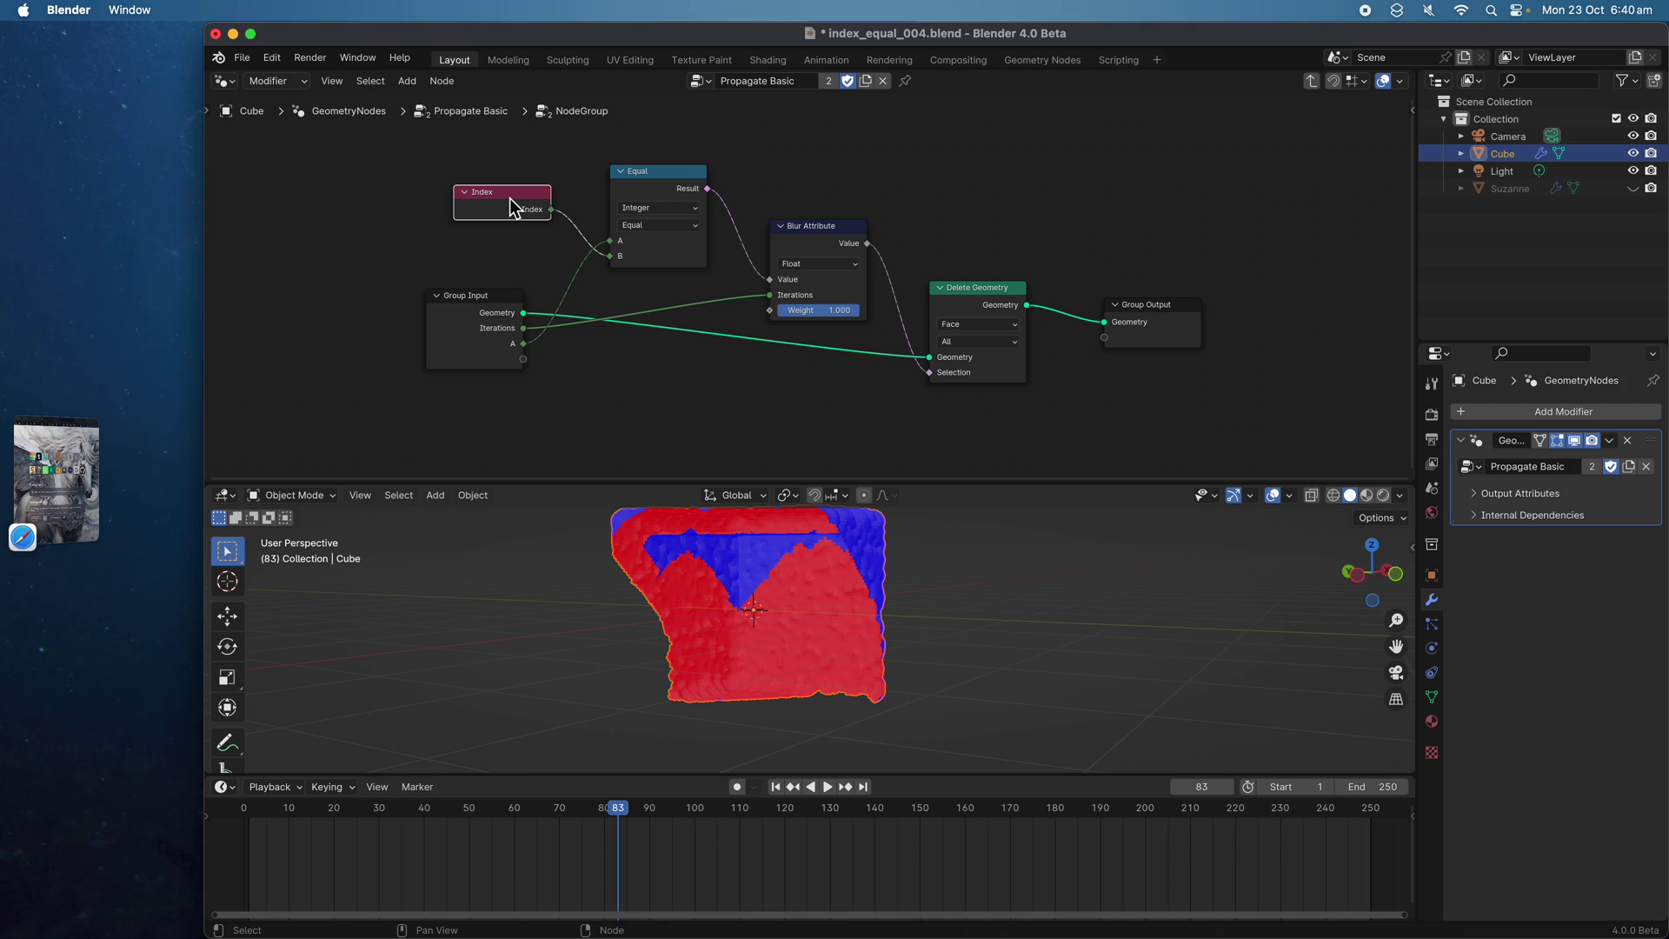
pyautogui.press('x')
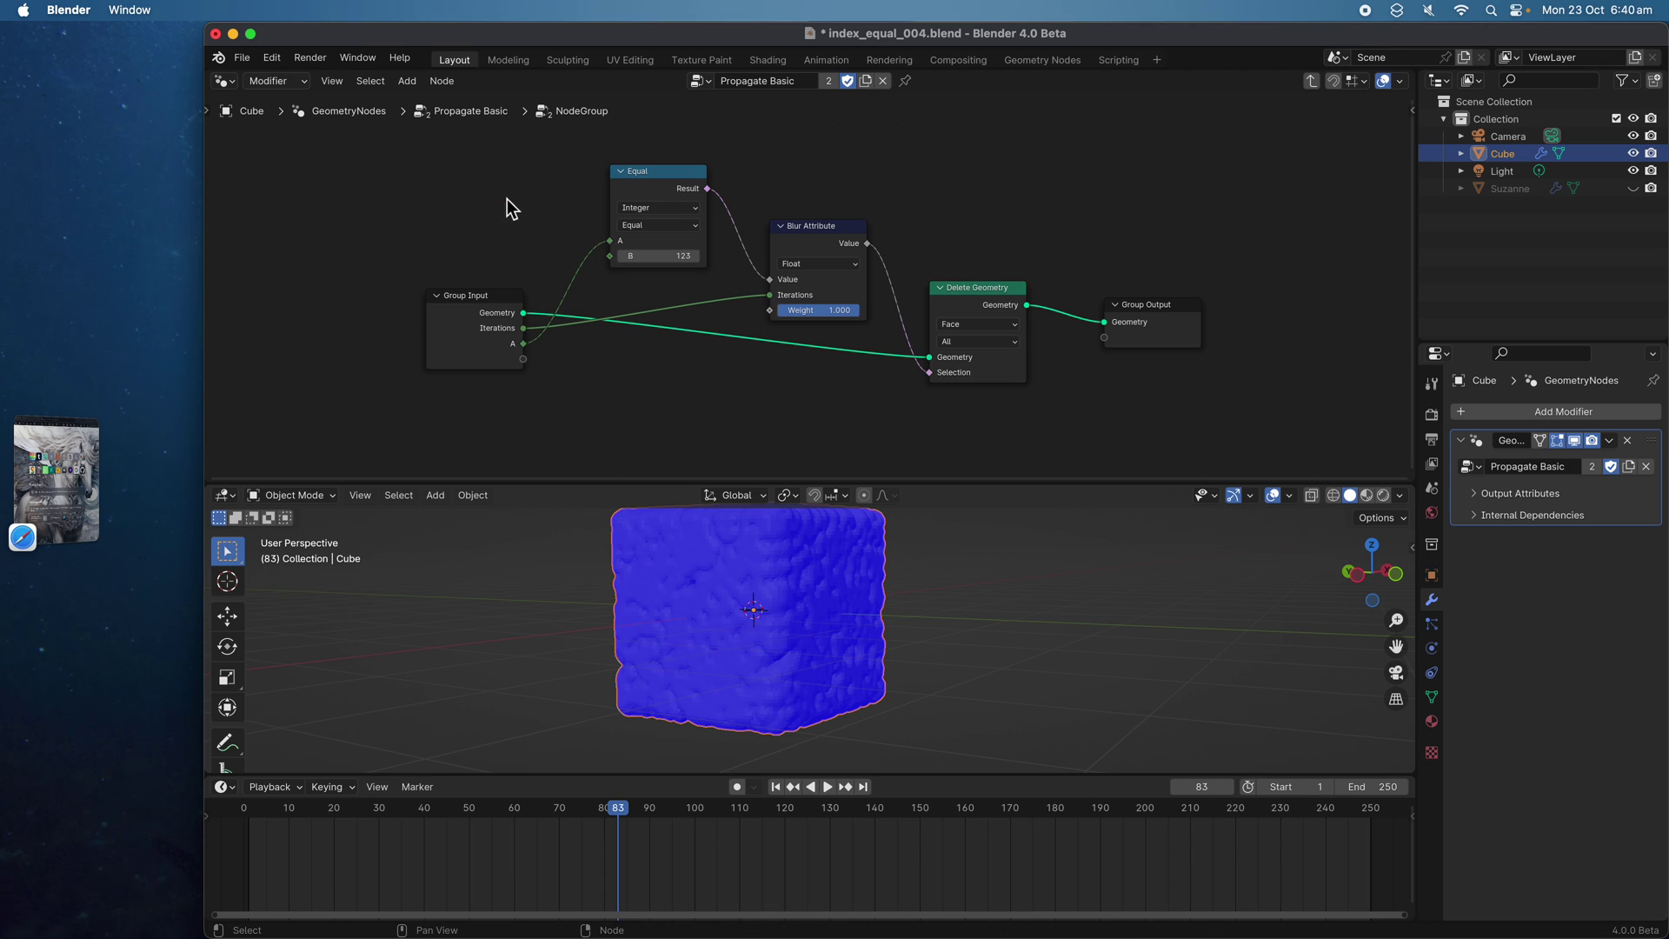
pyautogui.press('Tab')
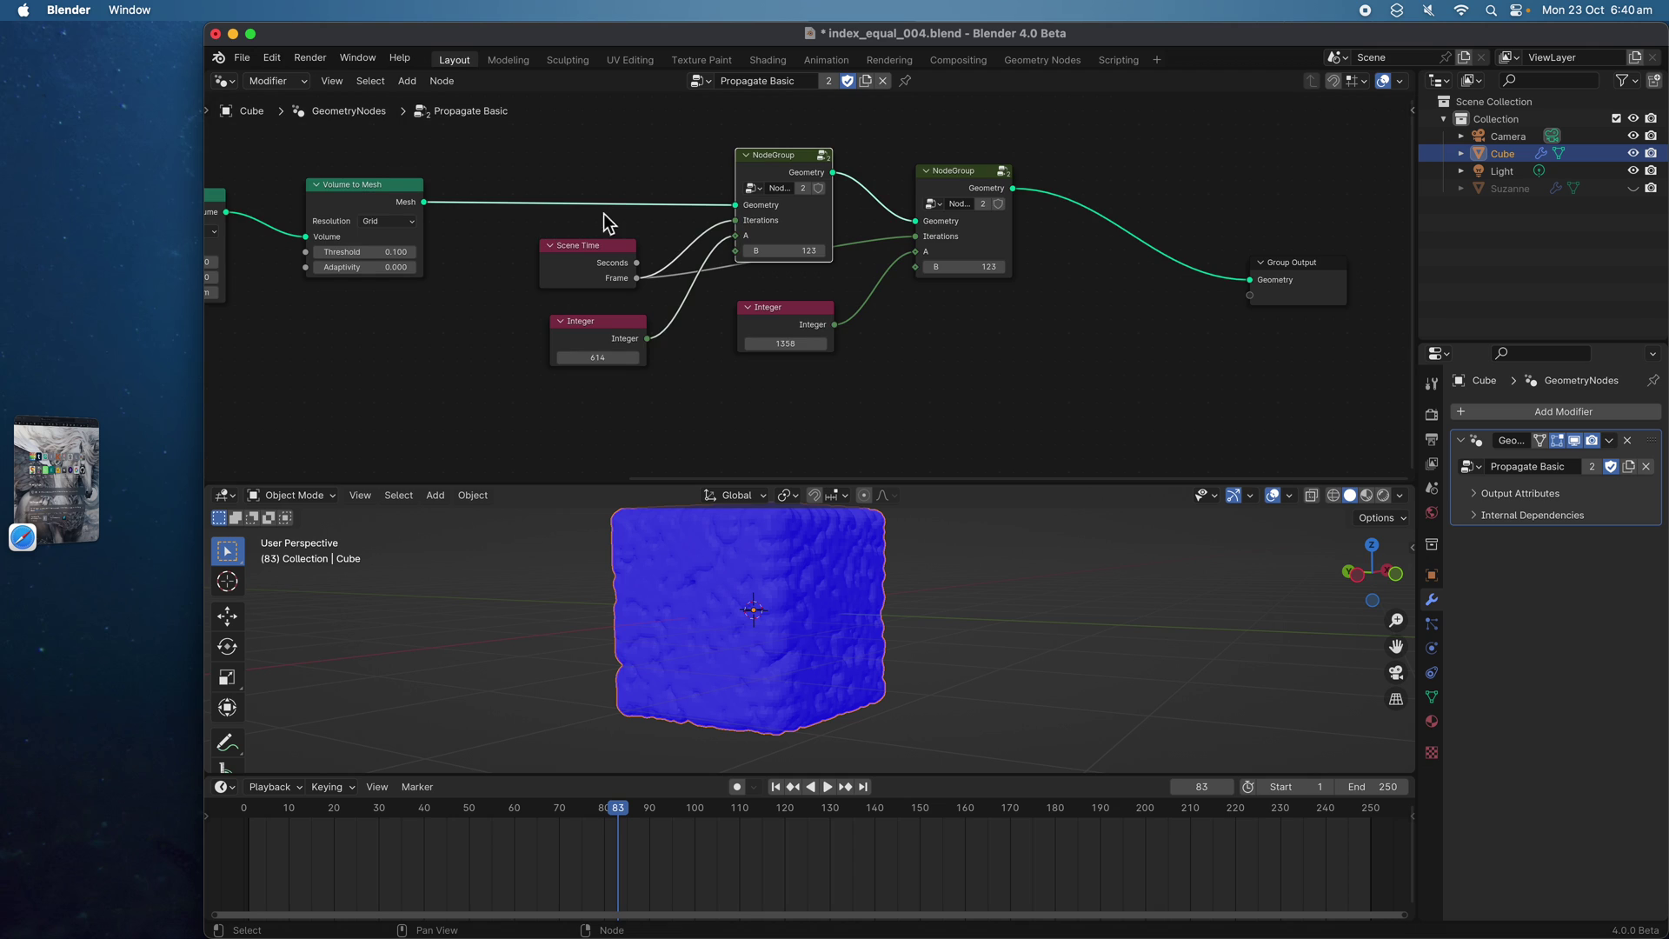
# Add an Index node above Scene Time and connect it to the first NodeGroup's B input
pyautogui.hotkey('shift', 'a')
pyautogui.write('inde')
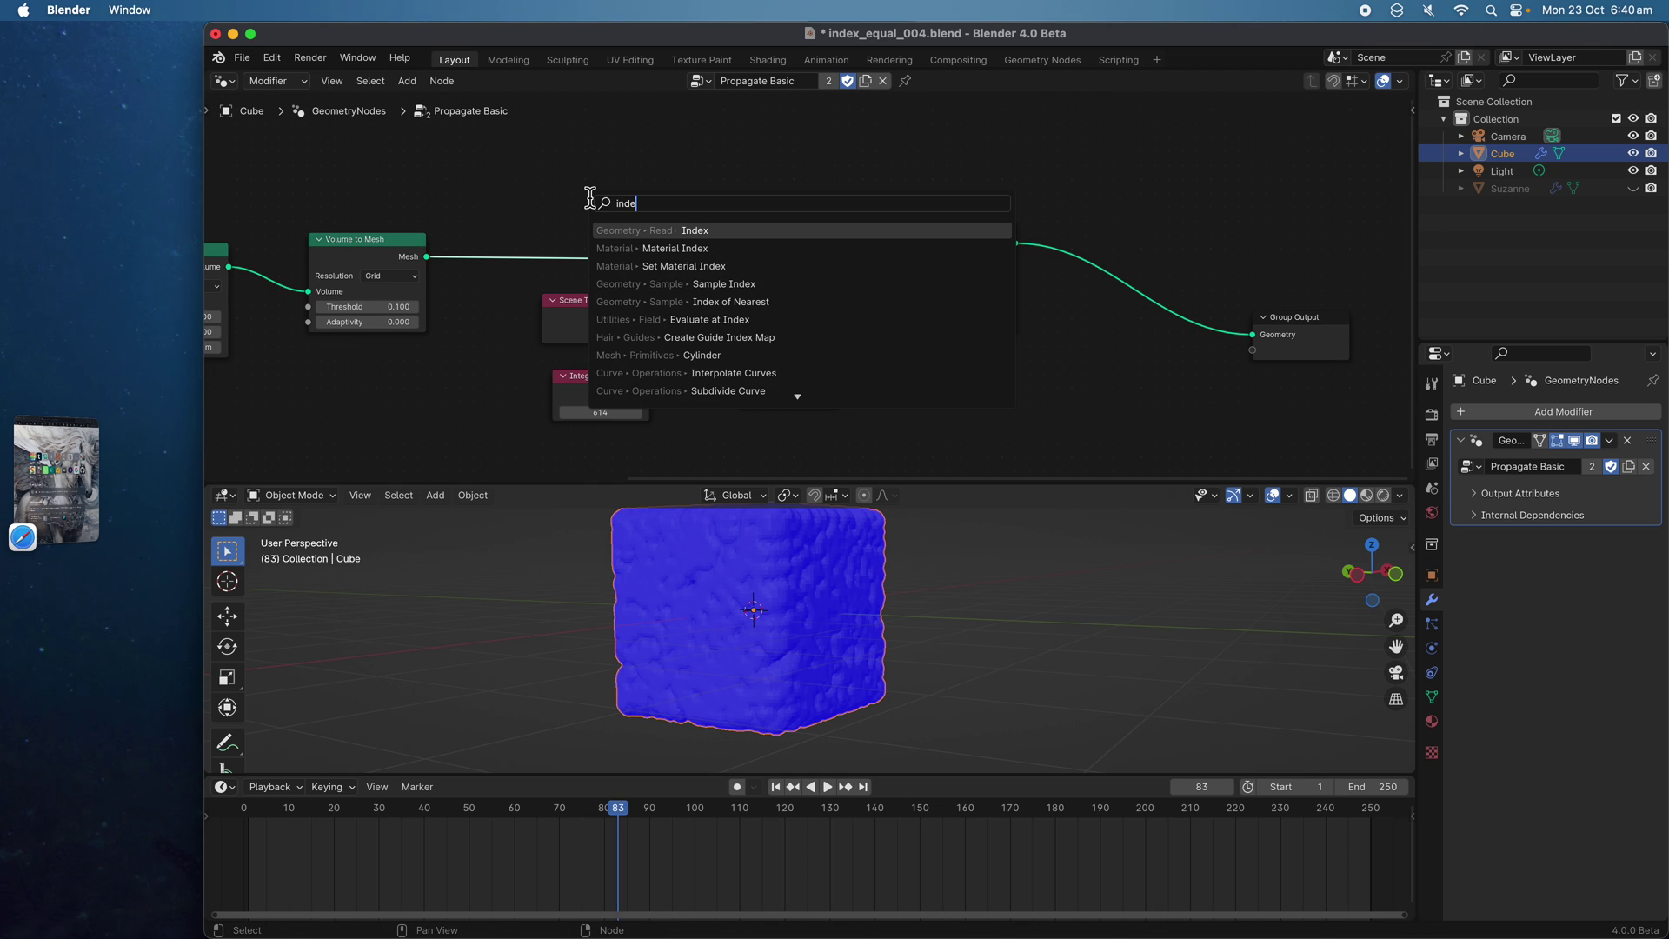
pyautogui.press('Return')
pyautogui.click(594, 208)
pyautogui.moveTo(686, 224); pyautogui.dragTo(739, 305)
# Shift the second NodeGroup away from the first and feed its B input from a duplicated Index node
pyautogui.moveTo(922, 279); pyautogui.dragTo(975, 293)
pyautogui.click(643, 206)
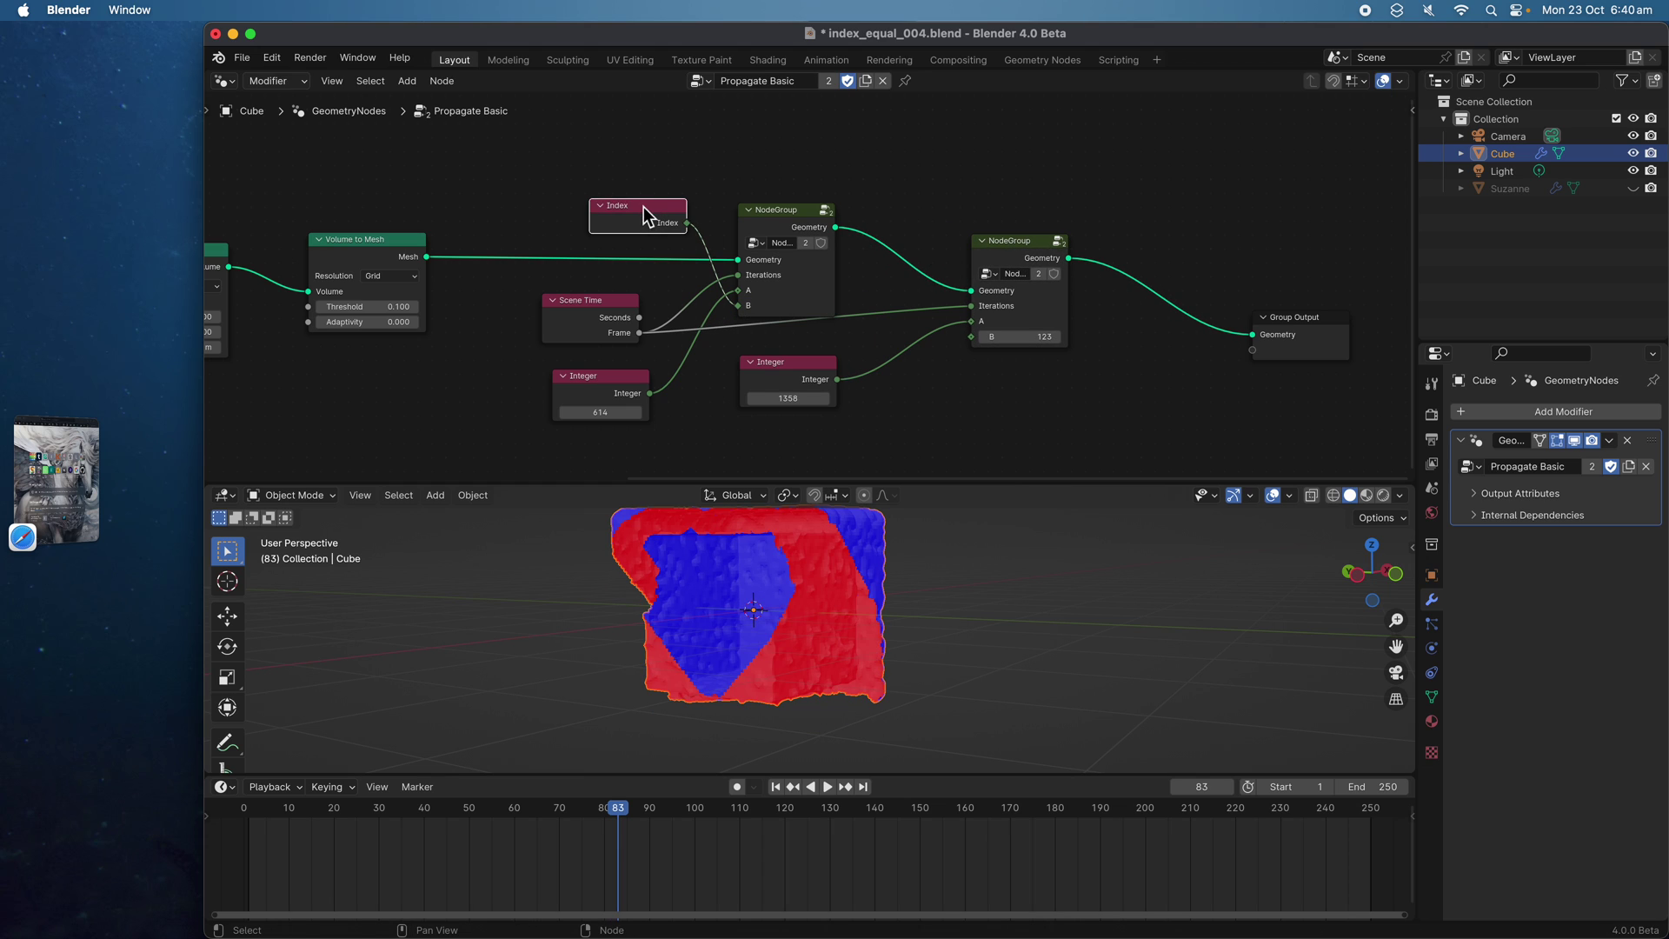
pyautogui.hotkey('shift', 'd')
pyautogui.click(866, 138)
pyautogui.moveTo(909, 153); pyautogui.dragTo(971, 337)
# Play the Cube's animation from the first frame, then replay its start to examine how deletion spreads with both node groups
pyautogui.click(777, 788)
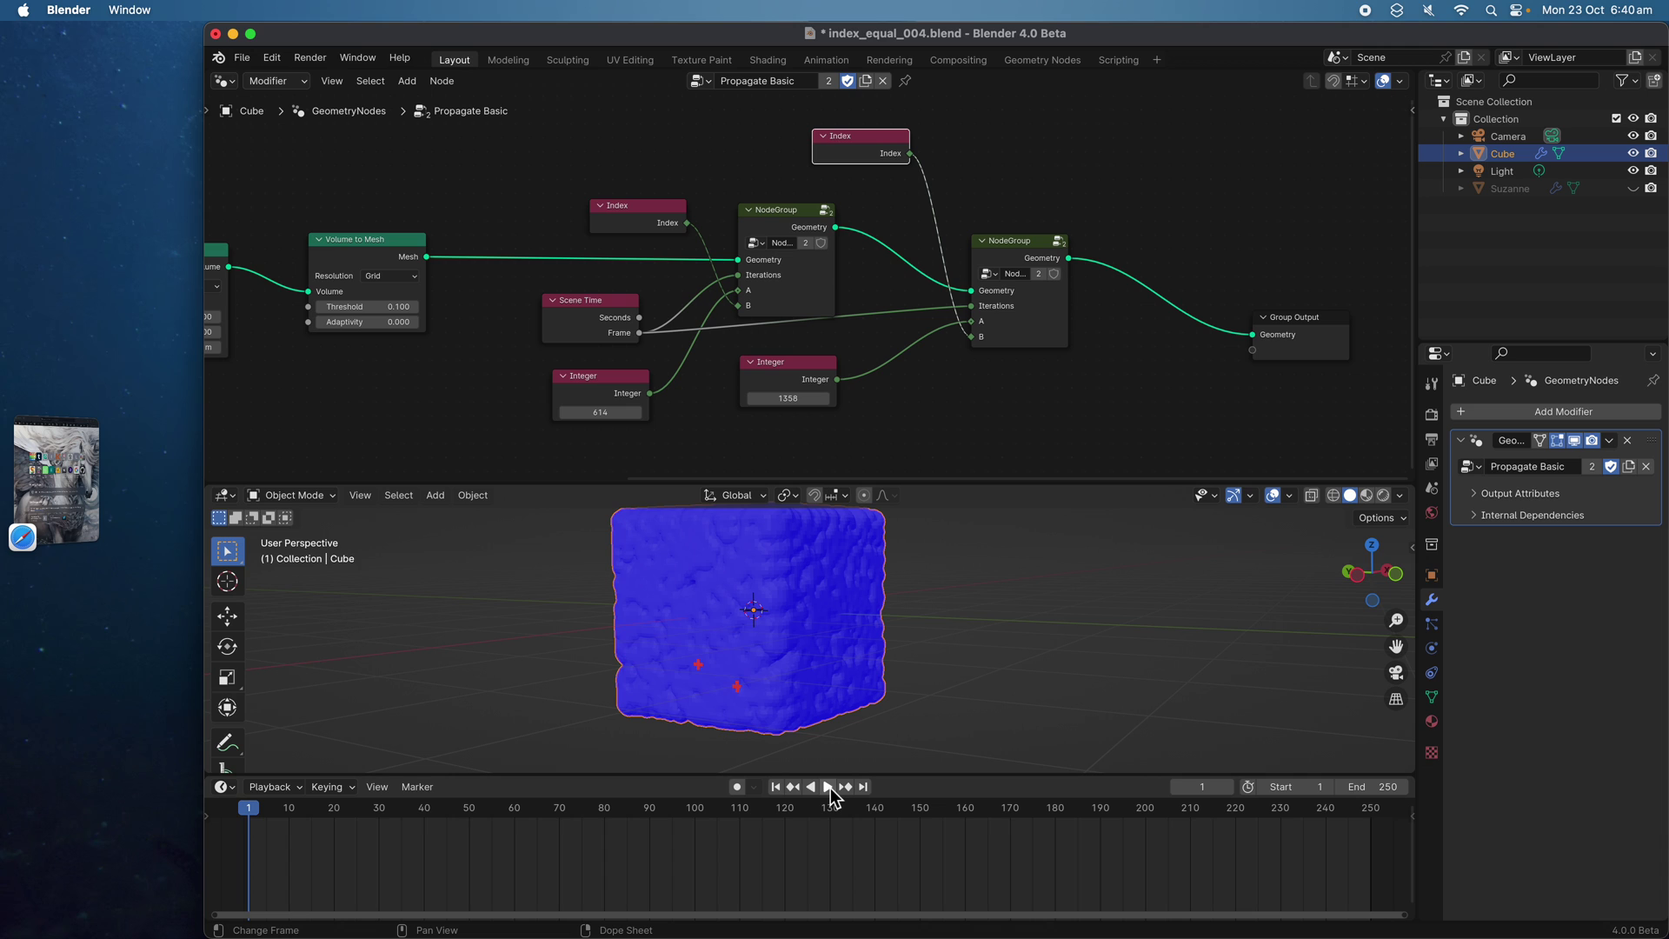
pyautogui.click(831, 788)
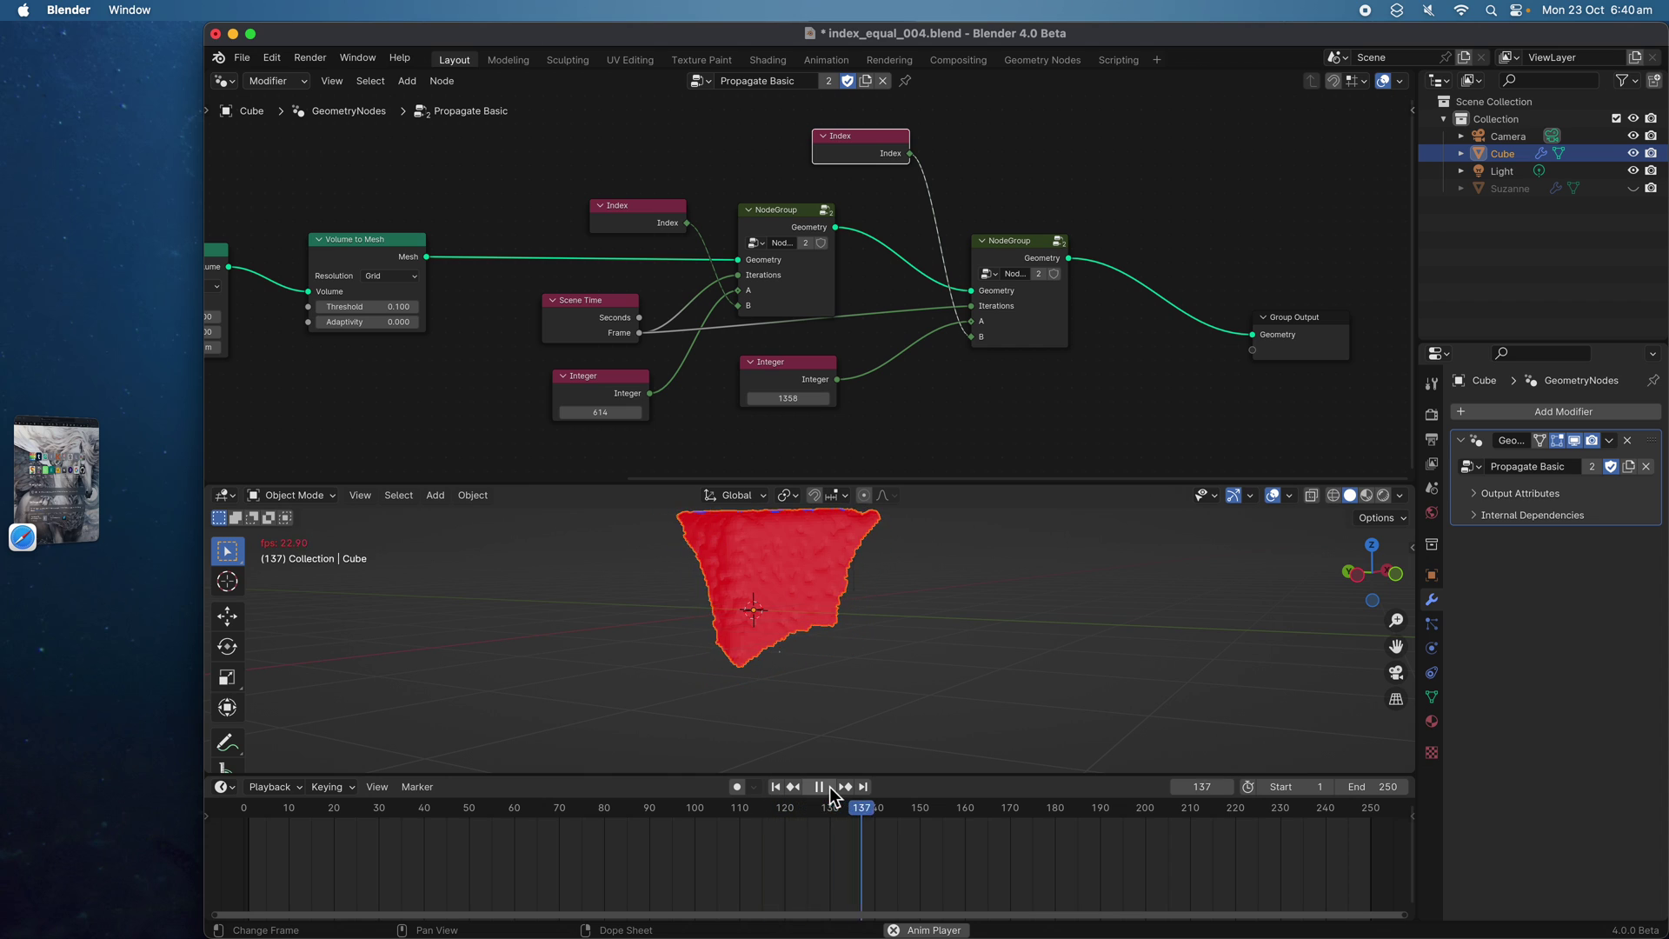
pyautogui.click(829, 786)
pyautogui.click(830, 787)
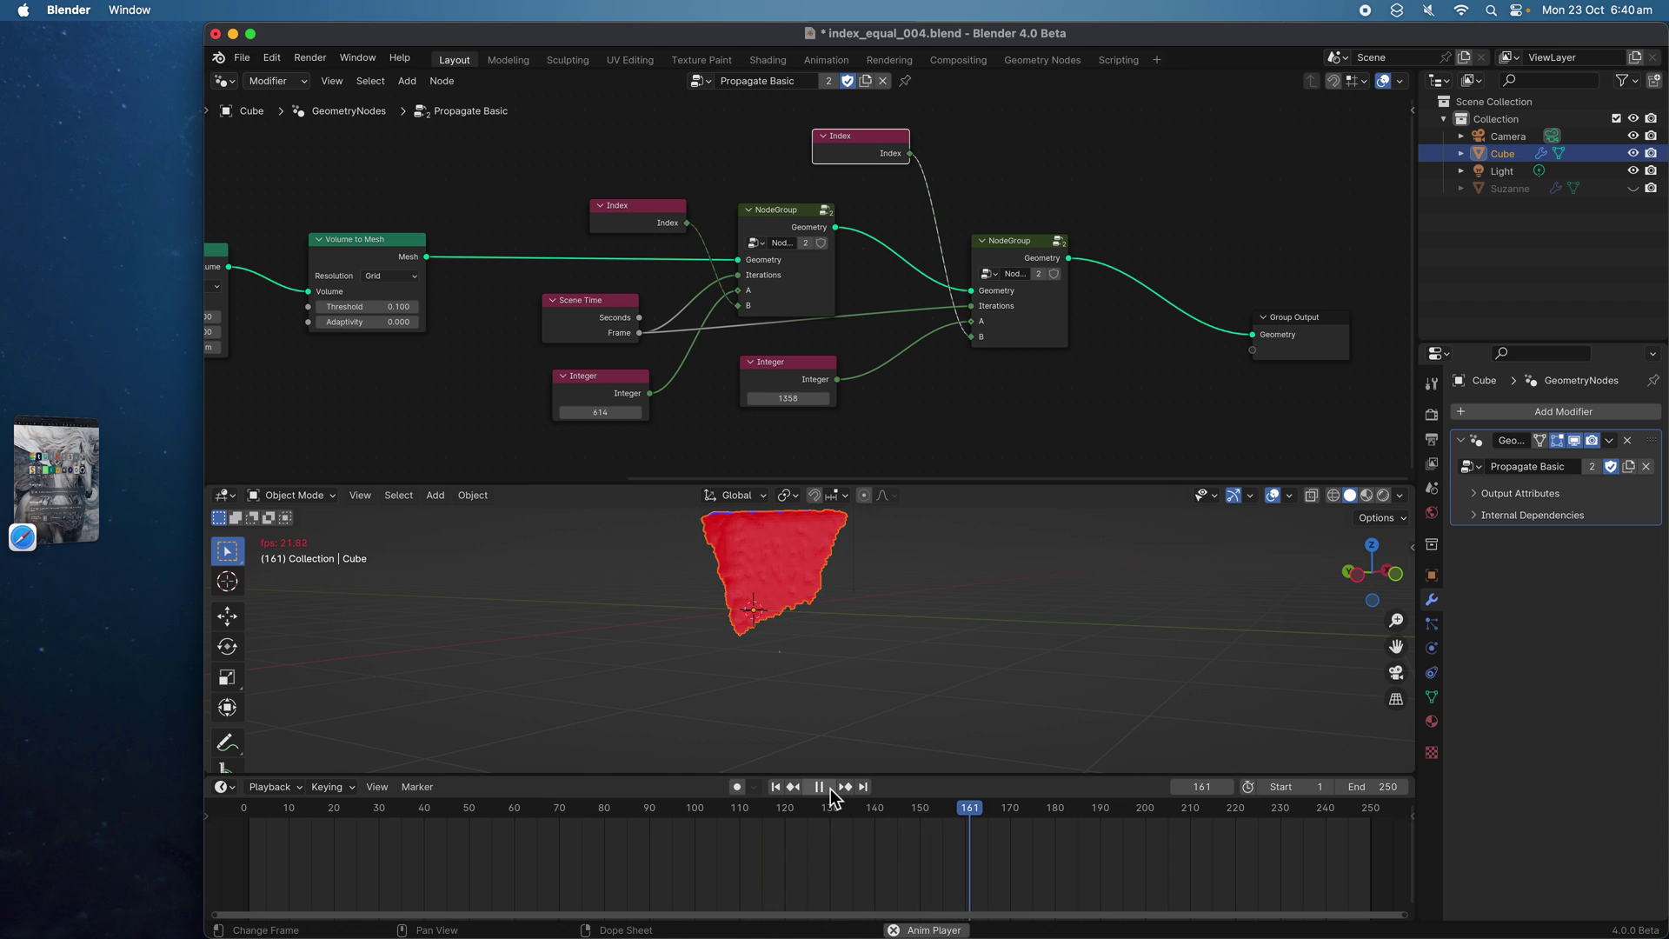
pyautogui.click(829, 787)
pyautogui.click(776, 787)
pyautogui.click(828, 787)
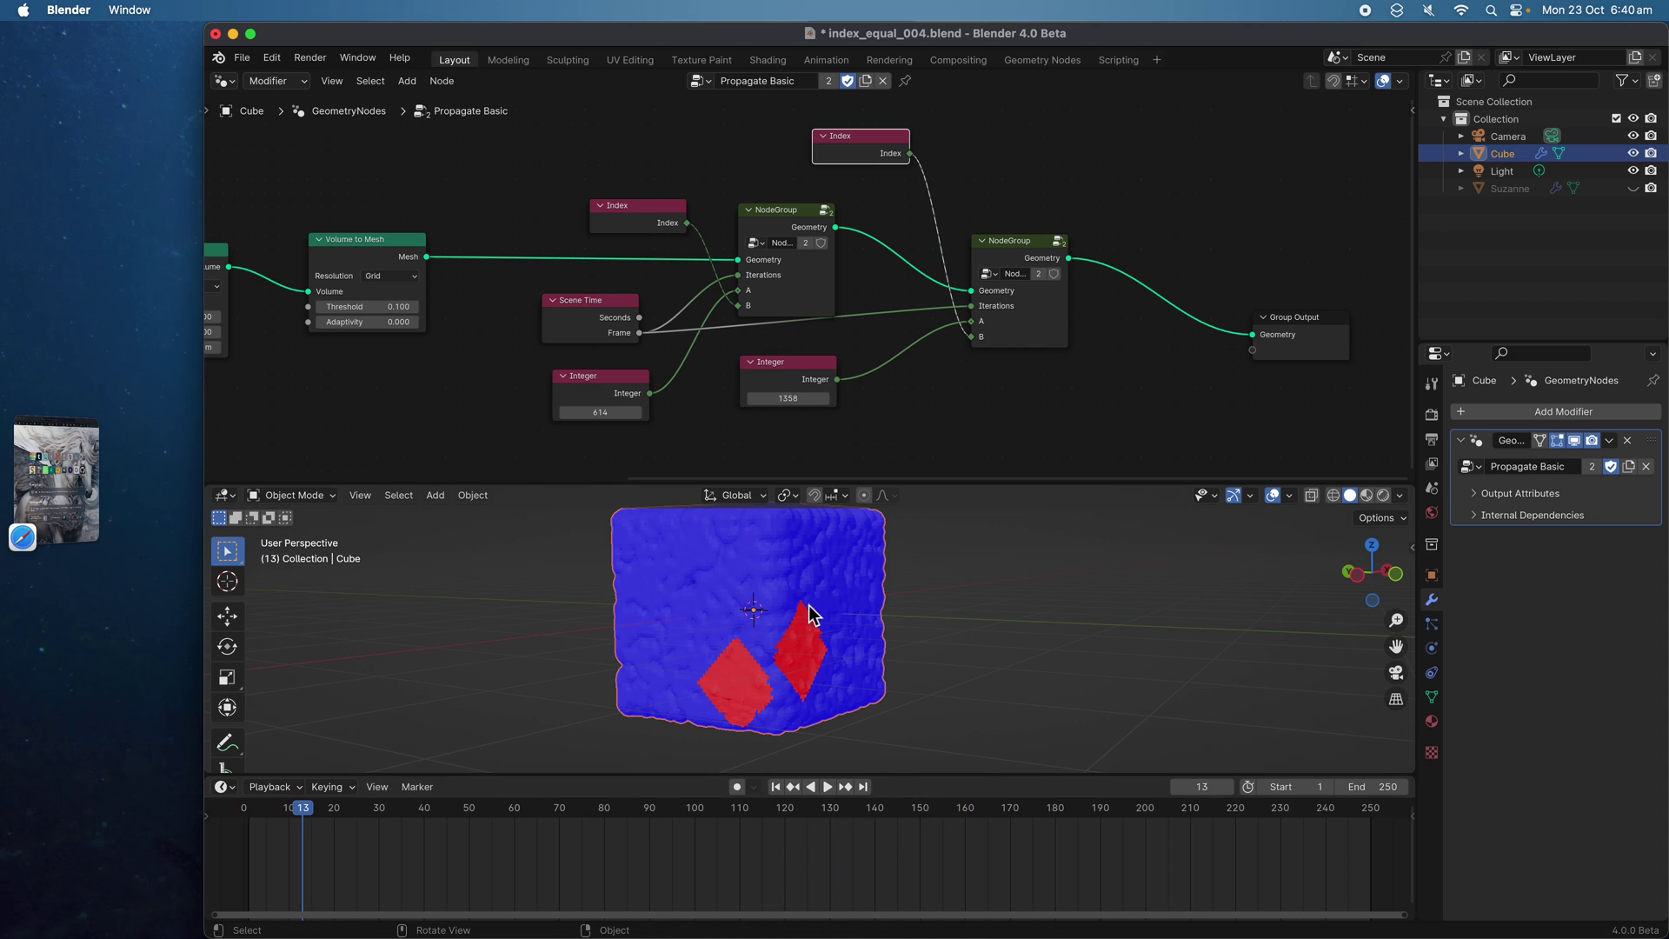
# Delete the second NodeGroup with its Index node and connect the remaining NodeGroup's Geometry to Group Output
pyautogui.press('x')
pyautogui.click(1020, 246)
pyautogui.press('x')
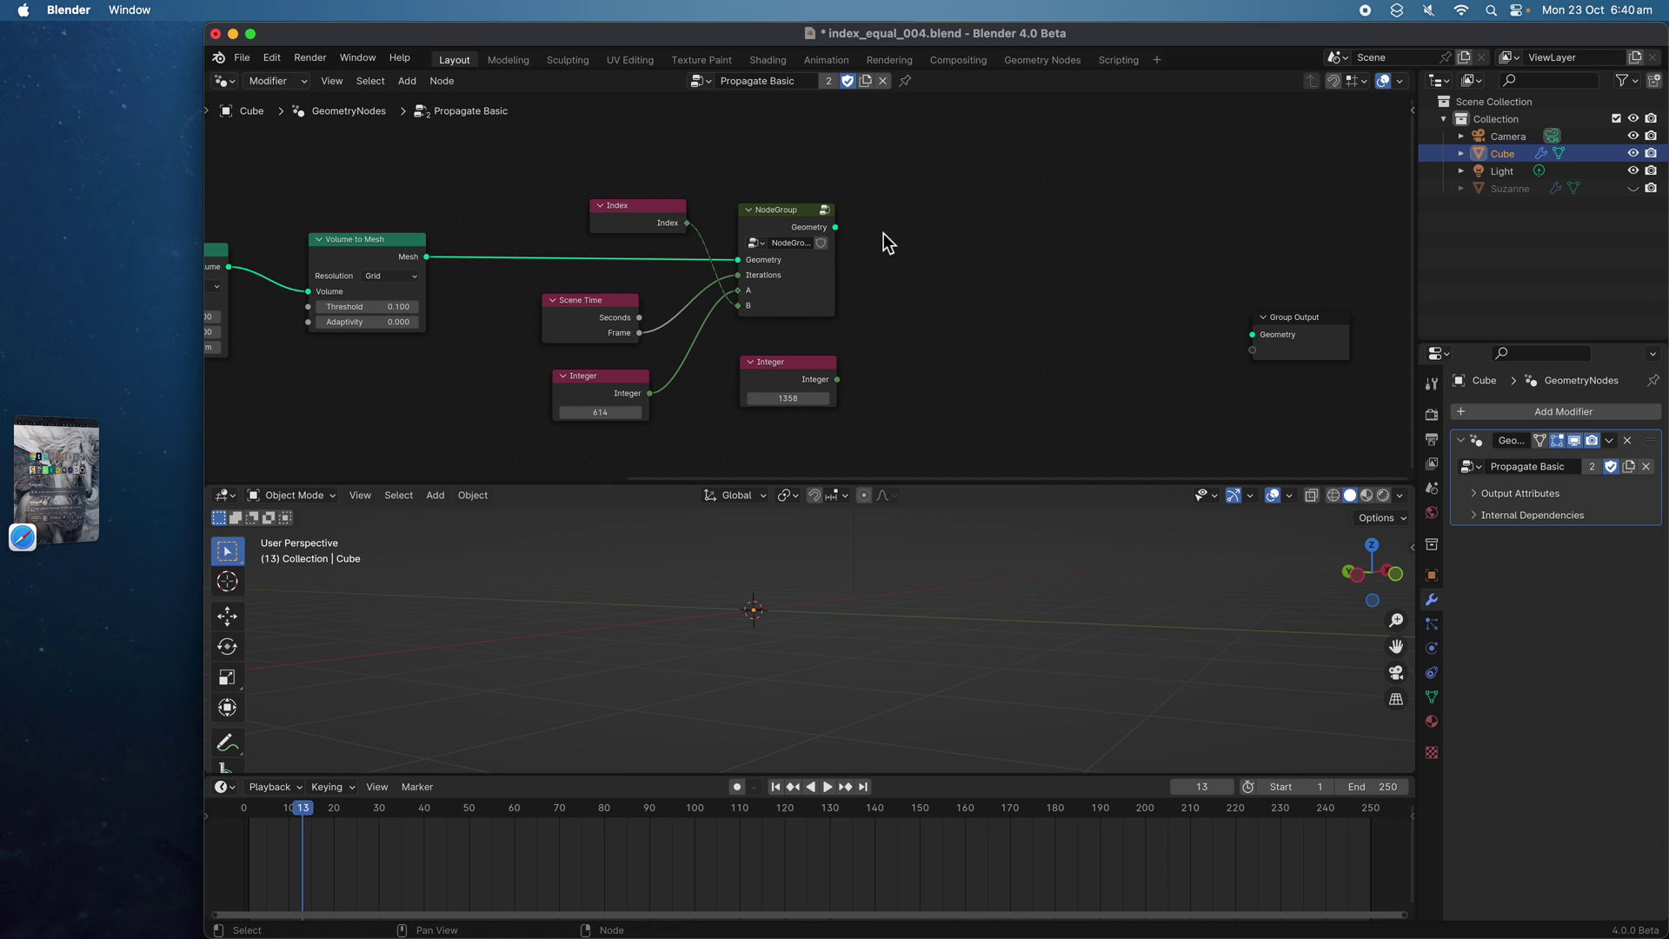
pyautogui.moveTo(836, 227); pyautogui.dragTo(1047, 275)
# Stack the two Integer nodes below Scene Time and set the unconnected one to 1368
pyautogui.moveTo(788, 383); pyautogui.dragTo(749, 415)
pyautogui.moveTo(599, 395); pyautogui.dragTo(585, 386)
pyautogui.moveTo(684, 377); pyautogui.dragTo(687, 355, button='middle')
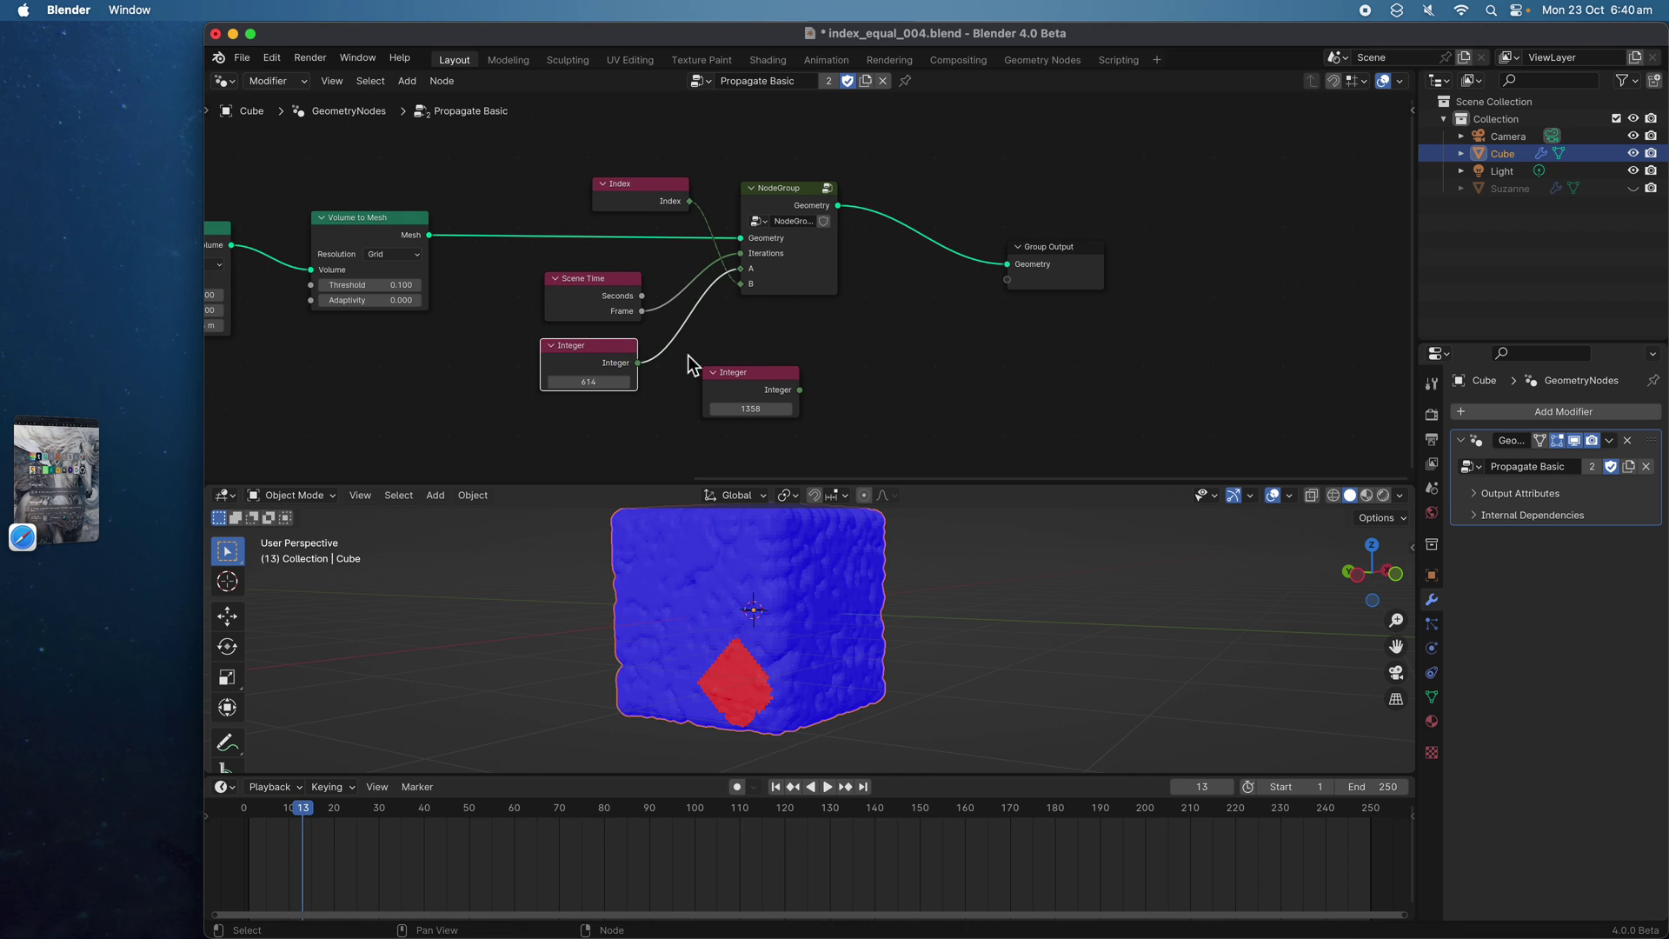
pyautogui.moveTo(587, 357); pyautogui.dragTo(504, 346)
pyautogui.moveTo(730, 378); pyautogui.dragTo(678, 425)
pyautogui.moveTo(676, 376); pyautogui.dragTo(774, 355, button='middle')
pyautogui.moveTo(780, 415); pyautogui.dragTo(613, 423)
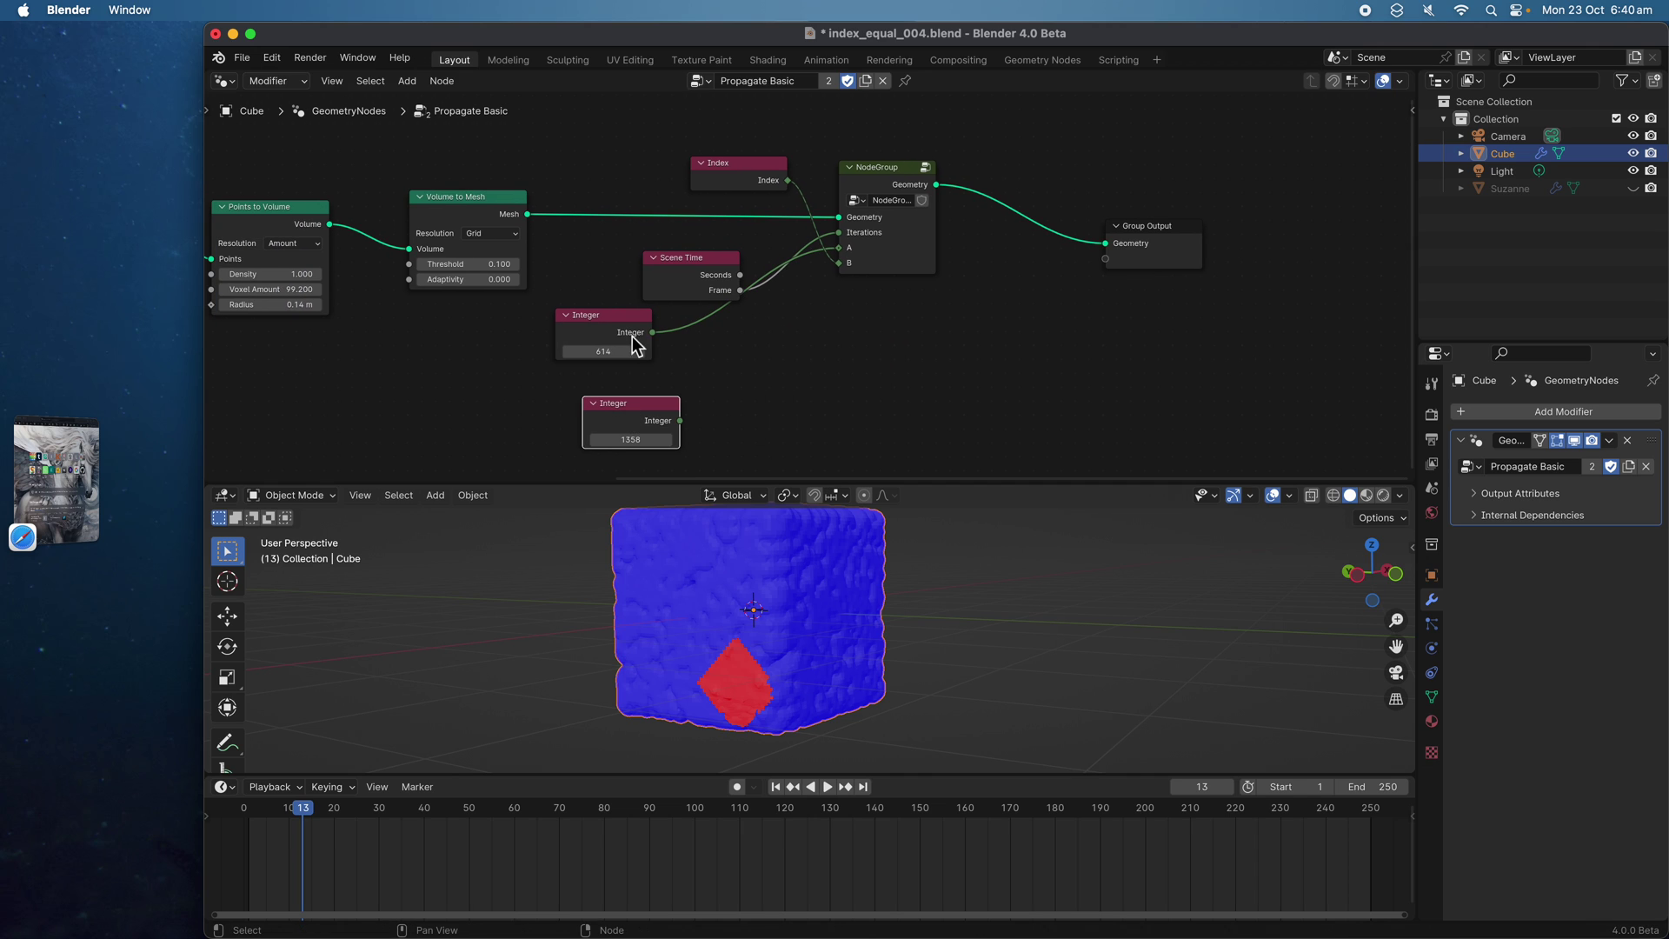
pyautogui.moveTo(632, 337); pyautogui.dragTo(638, 358)
pyautogui.moveTo(647, 437); pyautogui.dragTo(665, 437)
# Add a Greater Than compare node and connect the 614 Integer to A and the 1368 Integer to B
pyautogui.hotkey('shift', 'a')
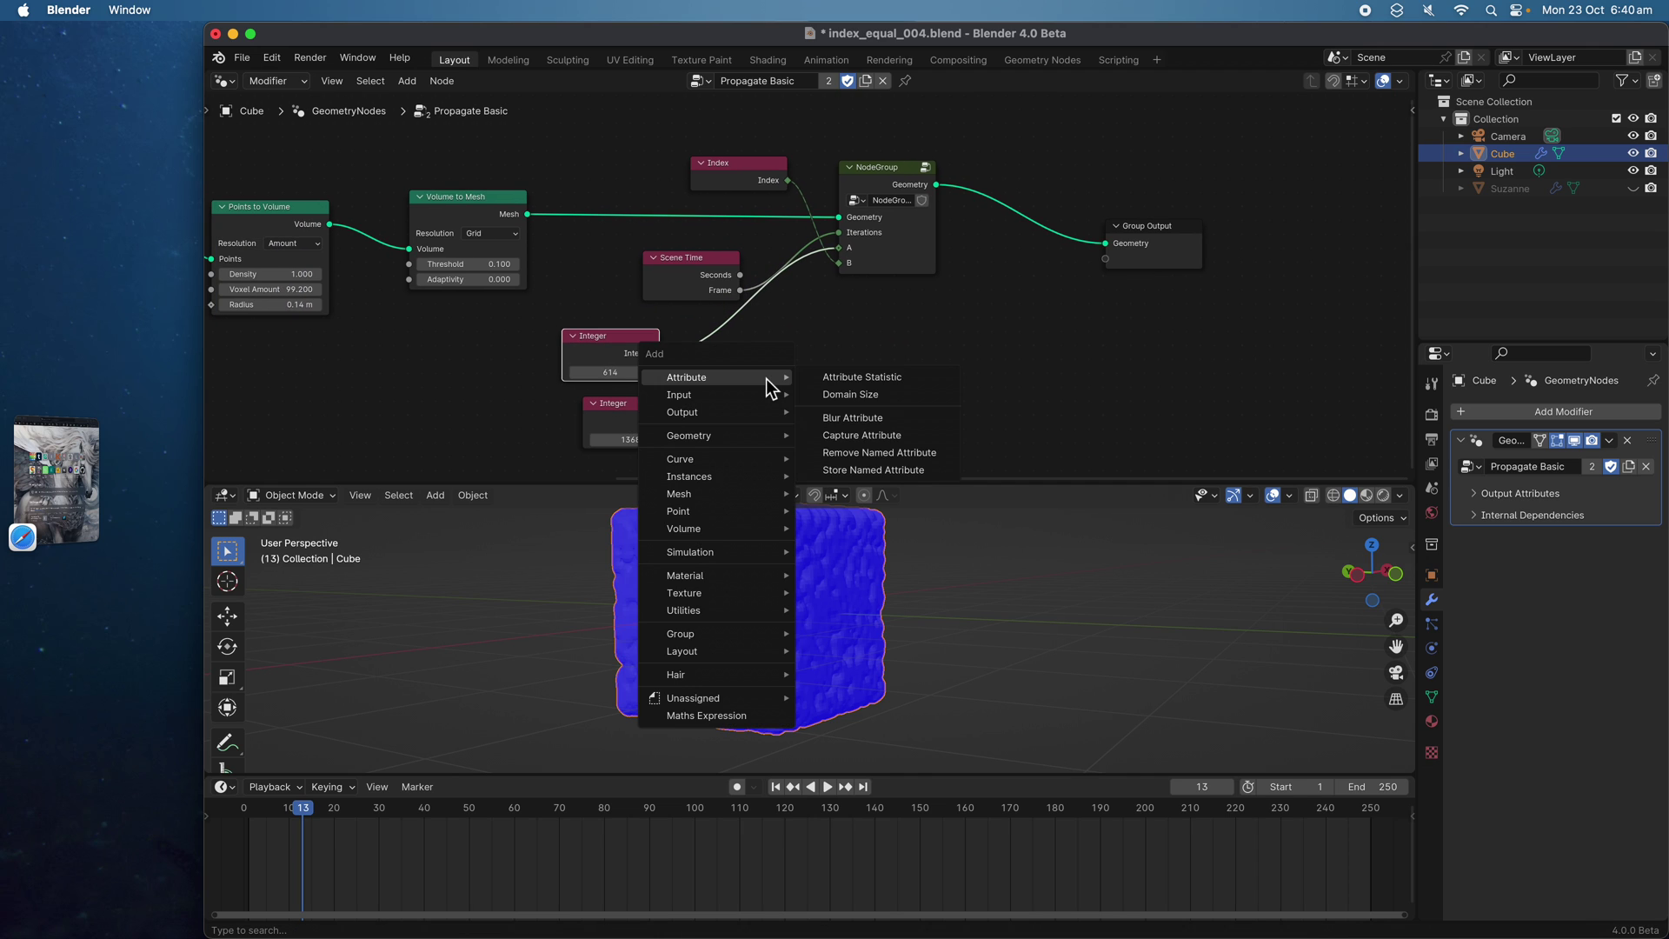
pyautogui.click(849, 351)
pyautogui.hotkey('shift', 'a')
pyautogui.moveTo(857, 348)
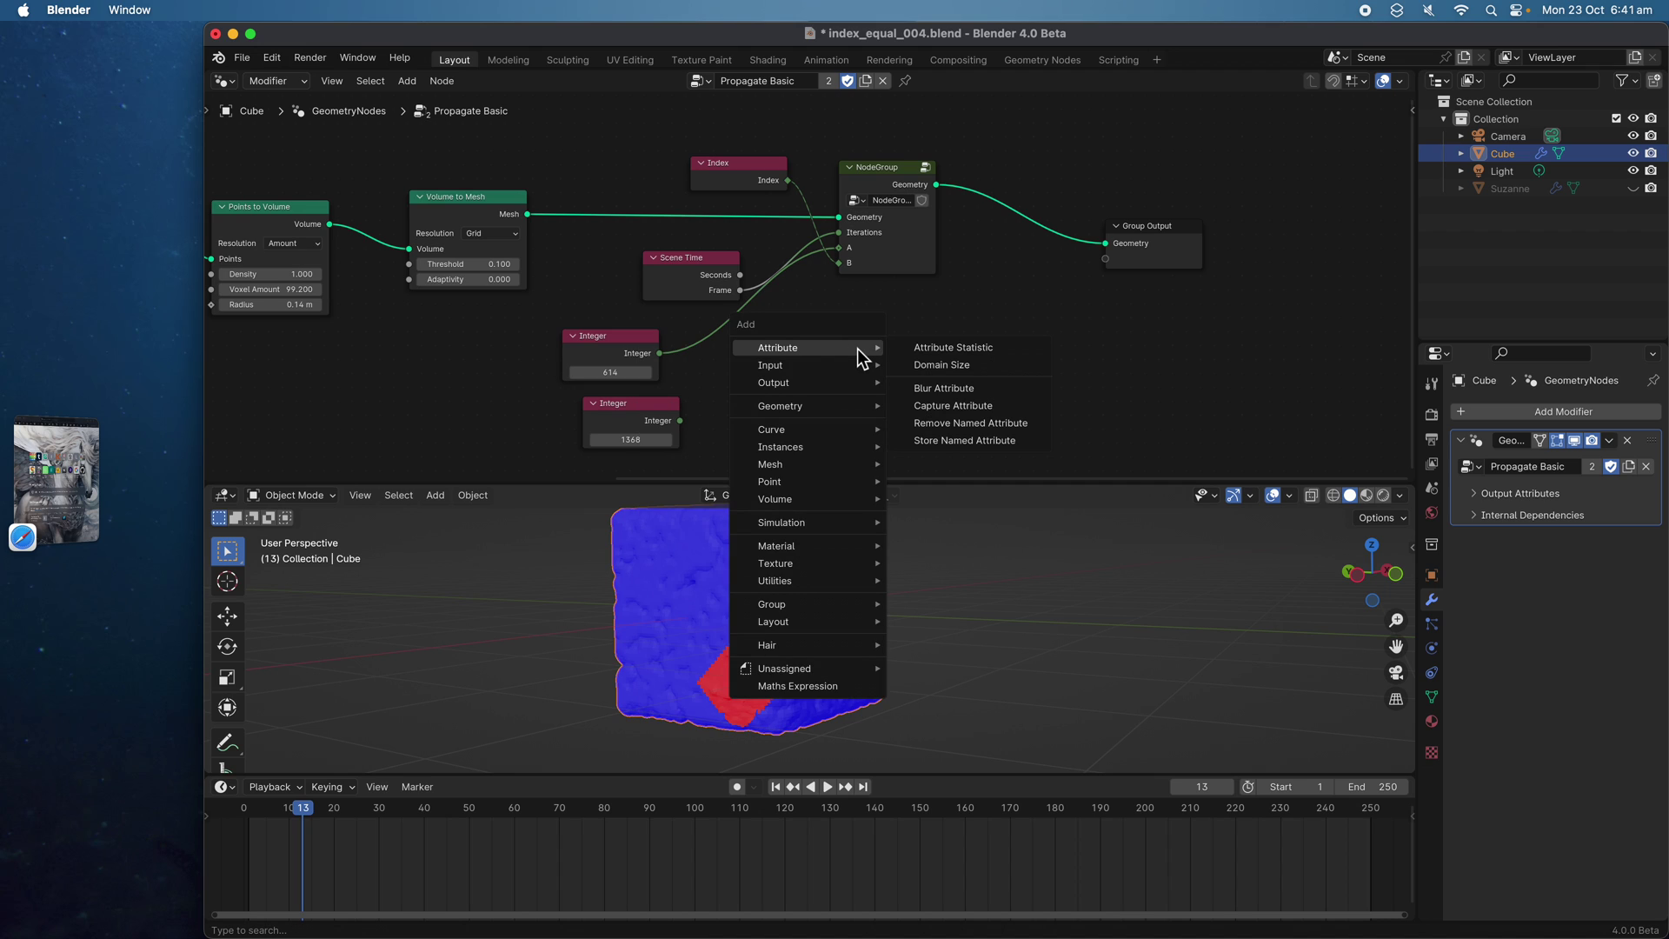
pyautogui.write('math')
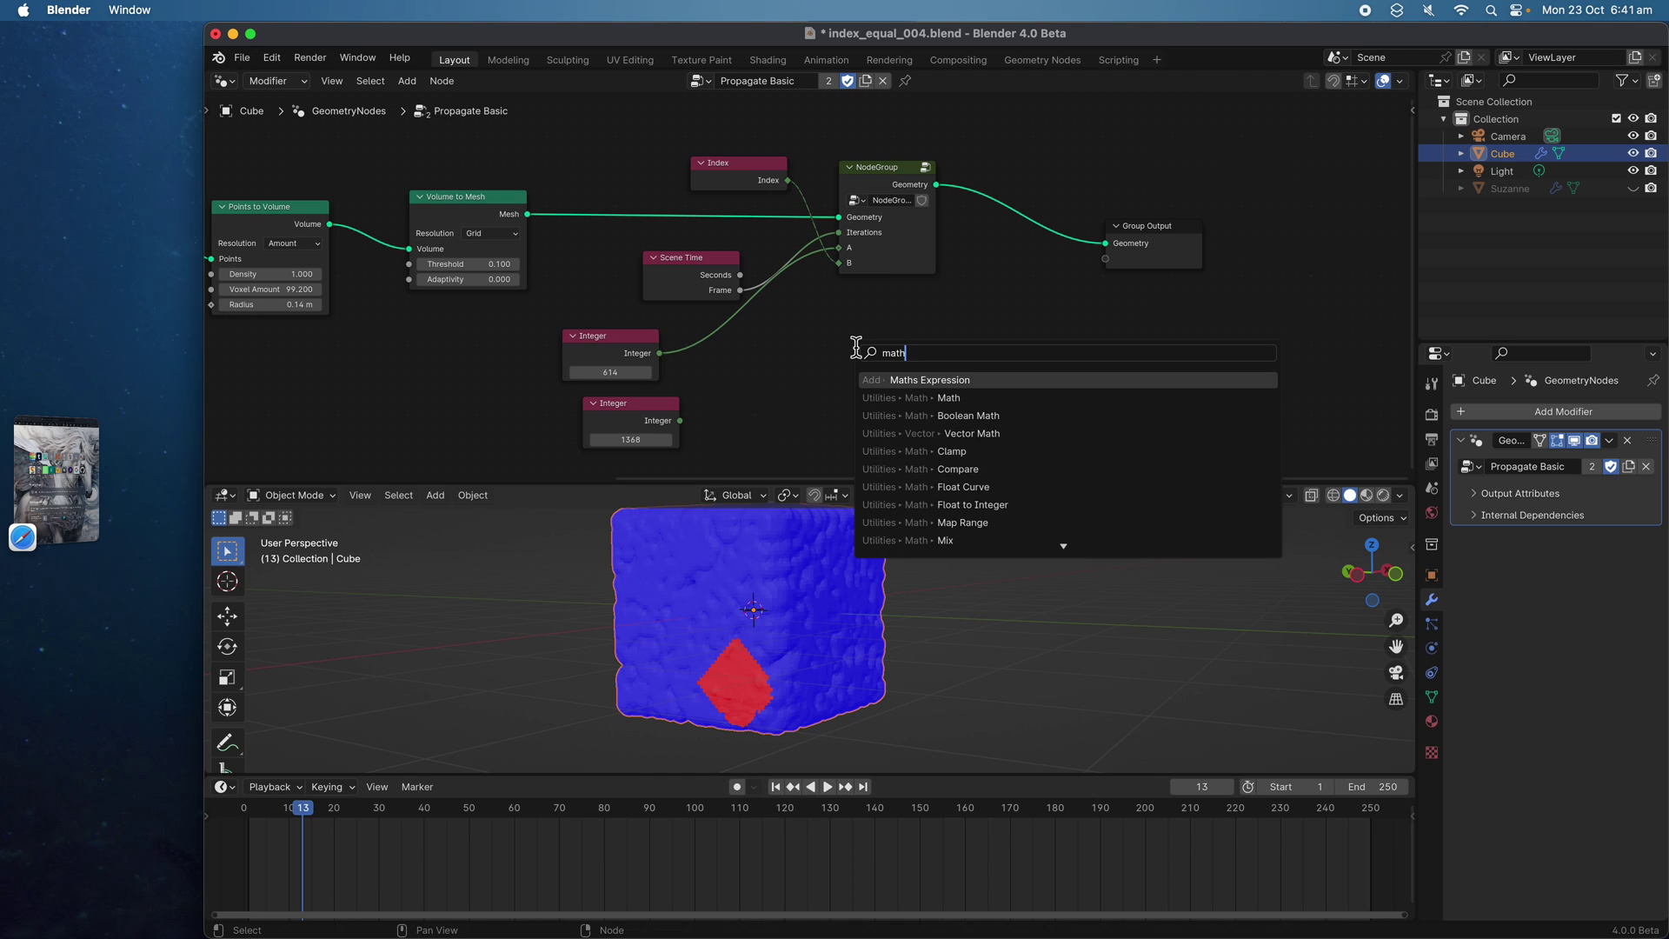
pyautogui.write(' logi')
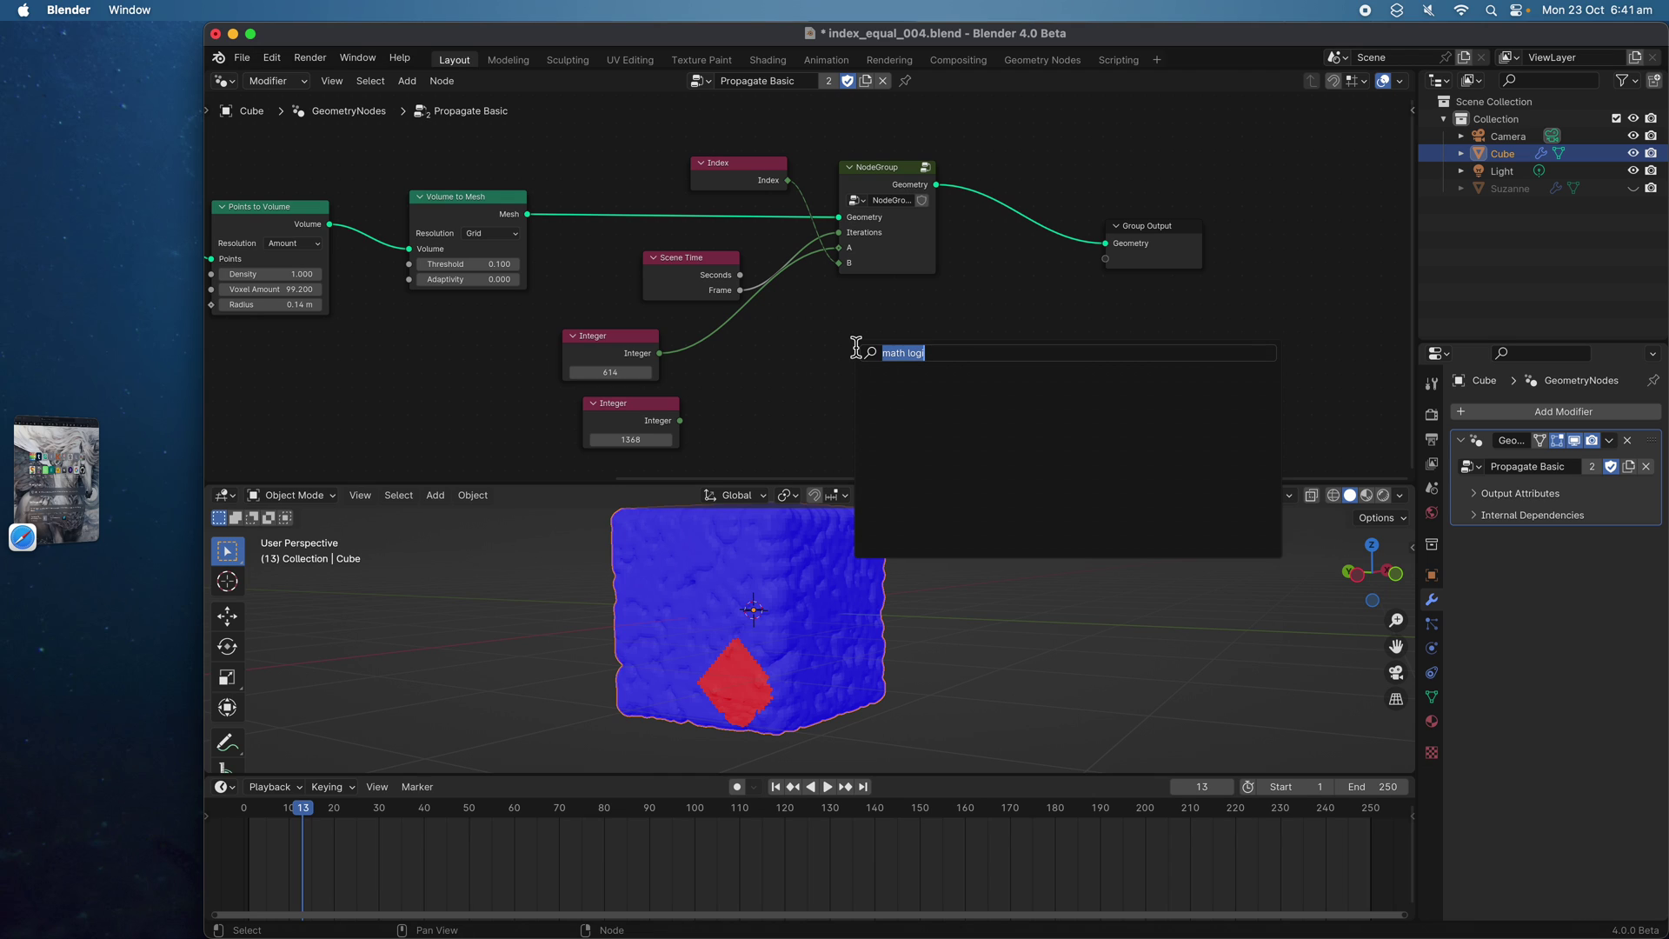
pyautogui.write('greater')
pyautogui.press('Return')
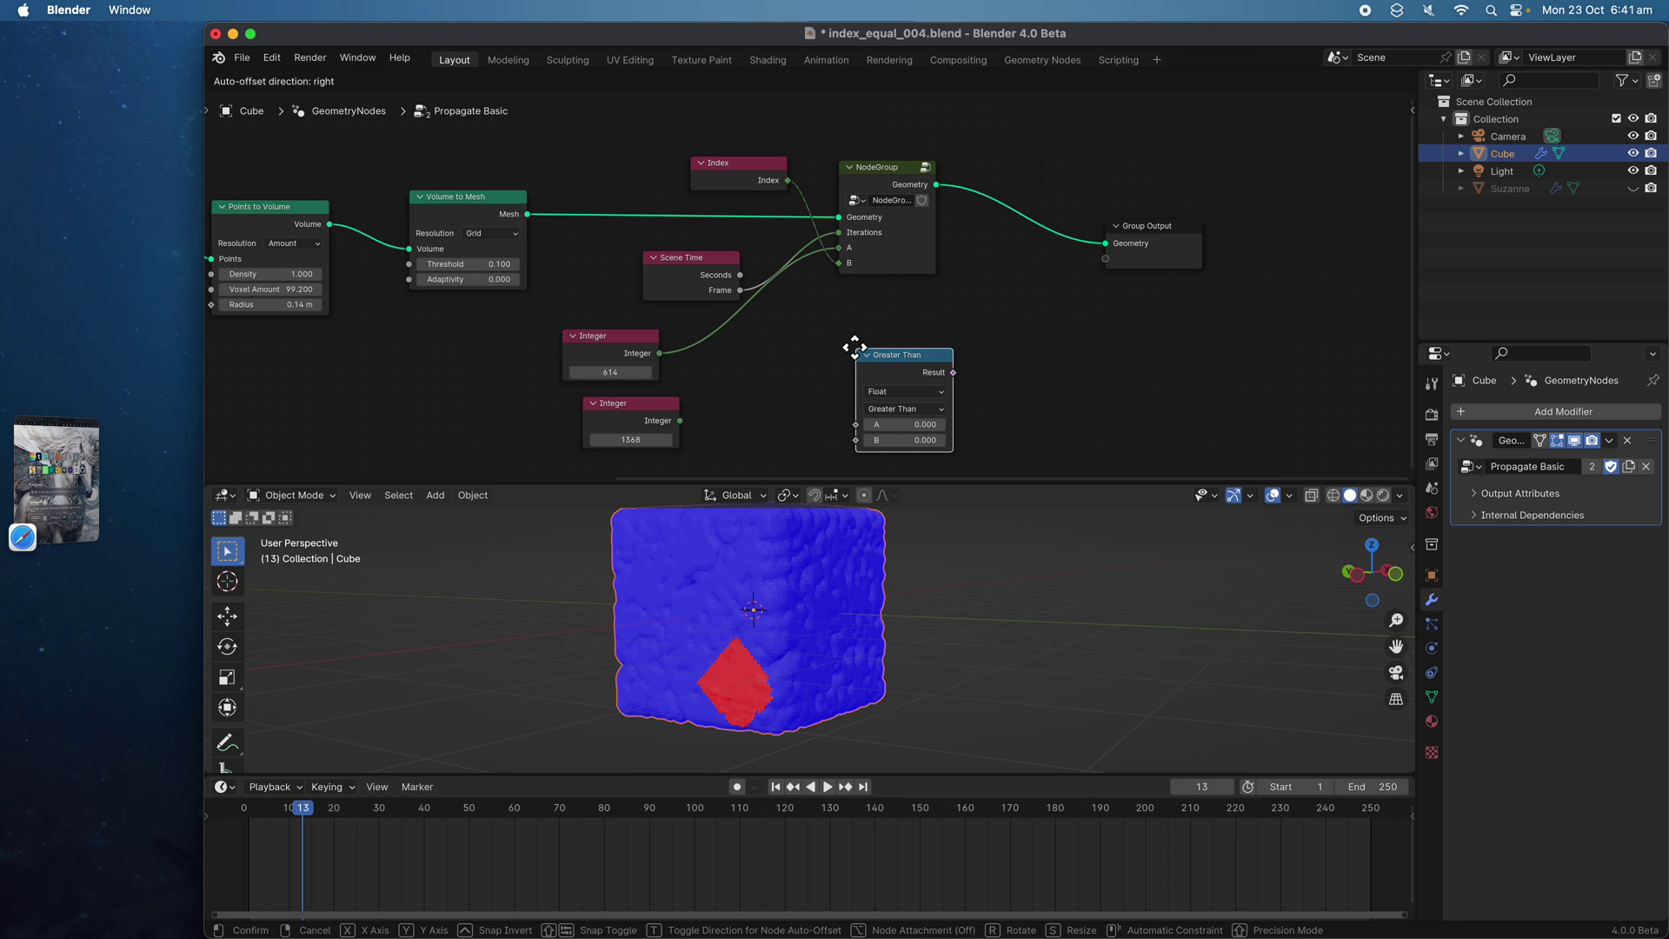
pyautogui.click(833, 343)
pyautogui.moveTo(659, 353); pyautogui.dragTo(834, 423)
pyautogui.moveTo(680, 421); pyautogui.dragTo(835, 438)
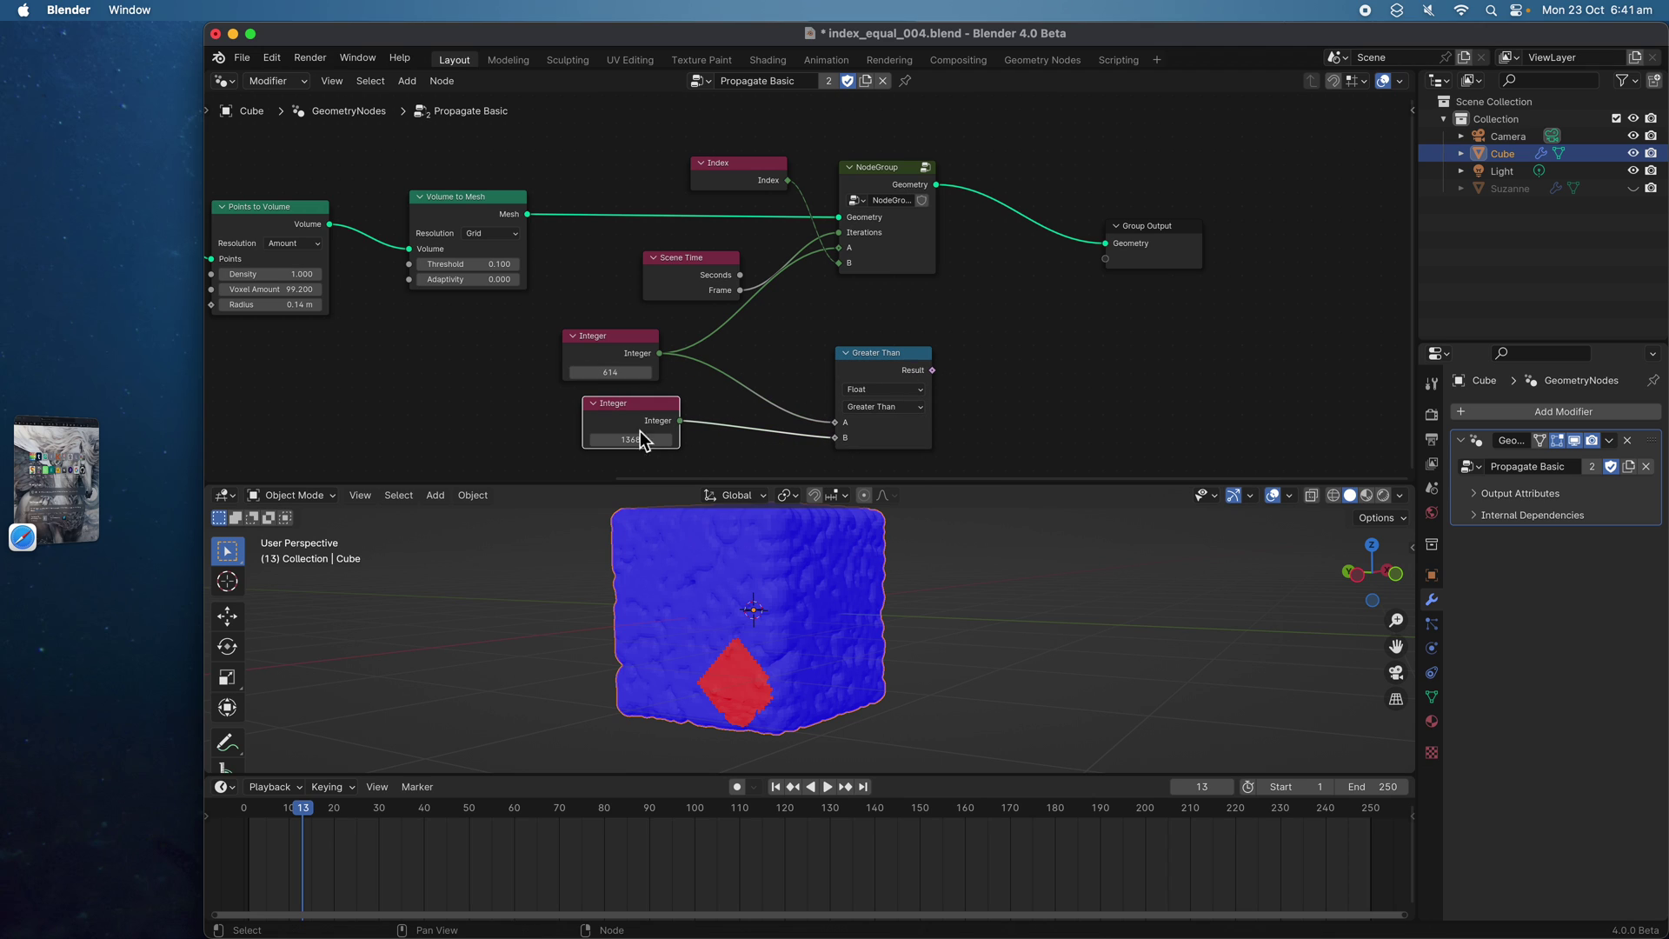
pyautogui.click(880, 390)
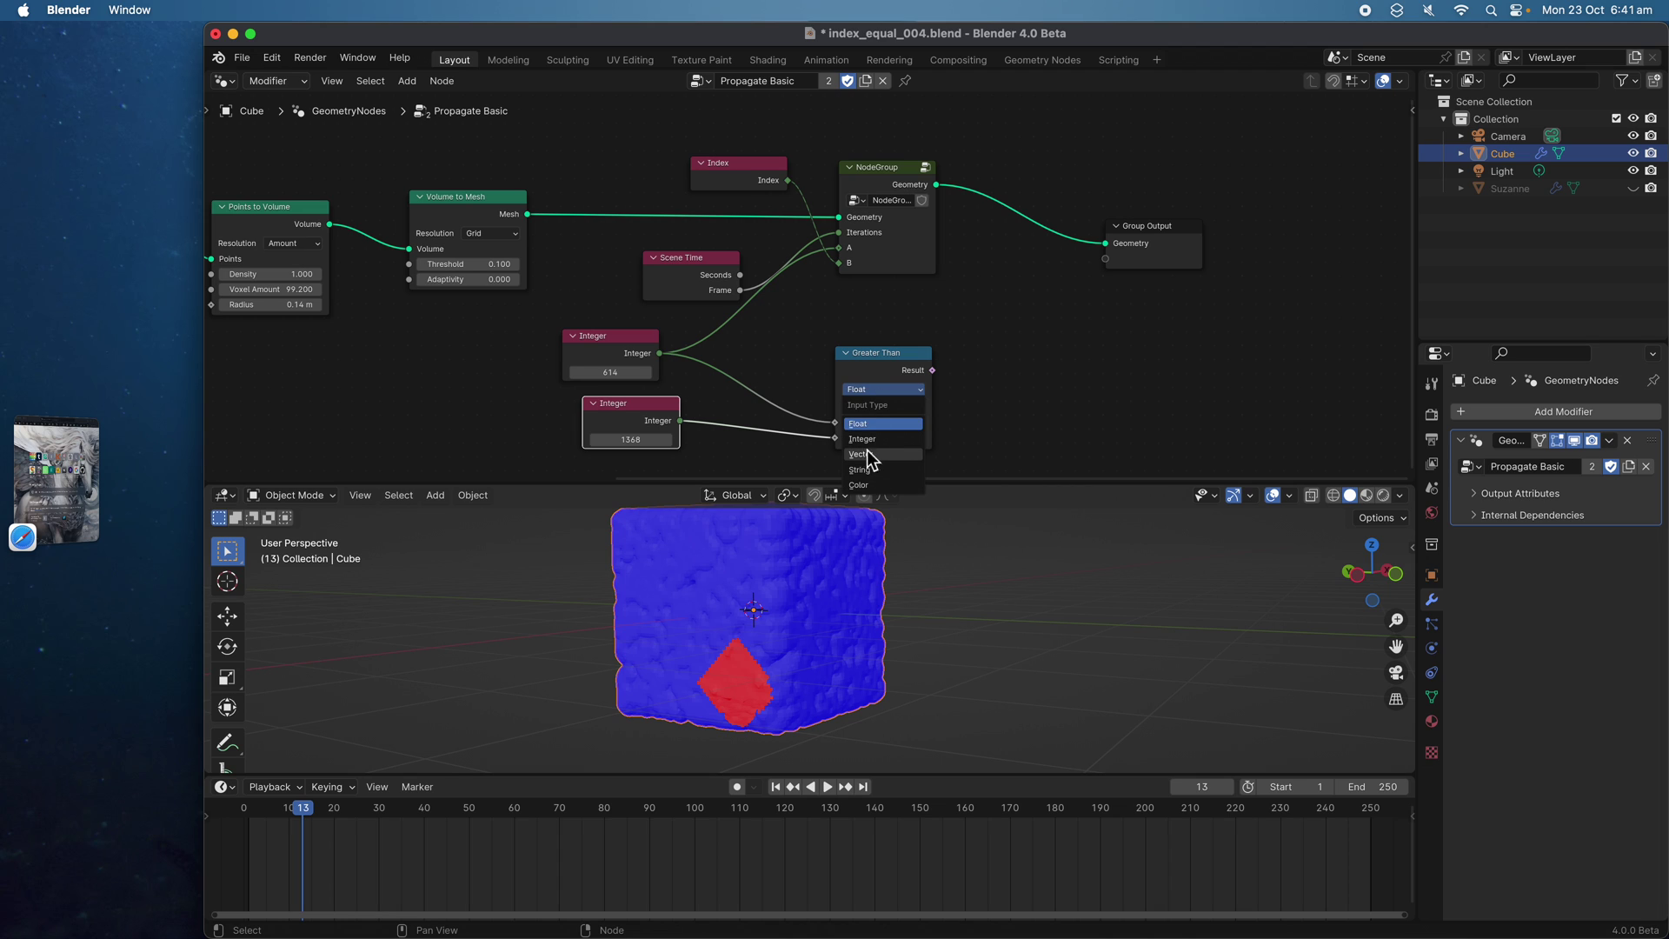
pyautogui.click(868, 367)
pyautogui.scroll(1, 868, 367)
pyautogui.click(889, 428)
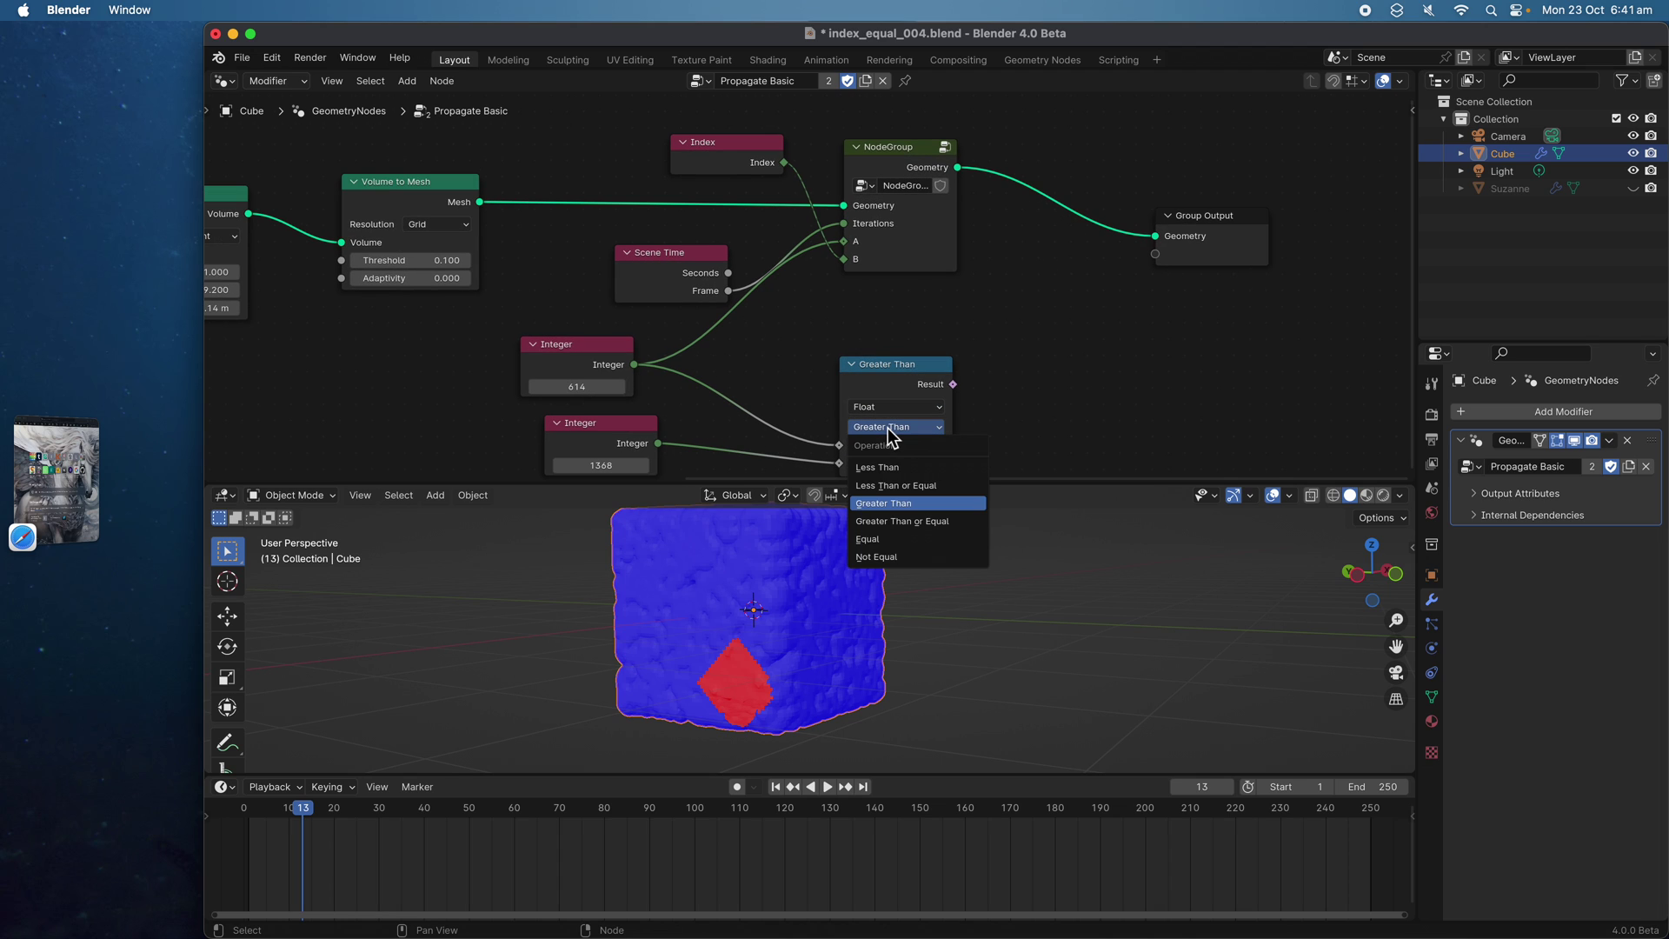
pyautogui.moveTo(896, 380); pyautogui.dragTo(855, 362)
pyautogui.click(1012, 326)
pyautogui.hotkey('shift', 'a')
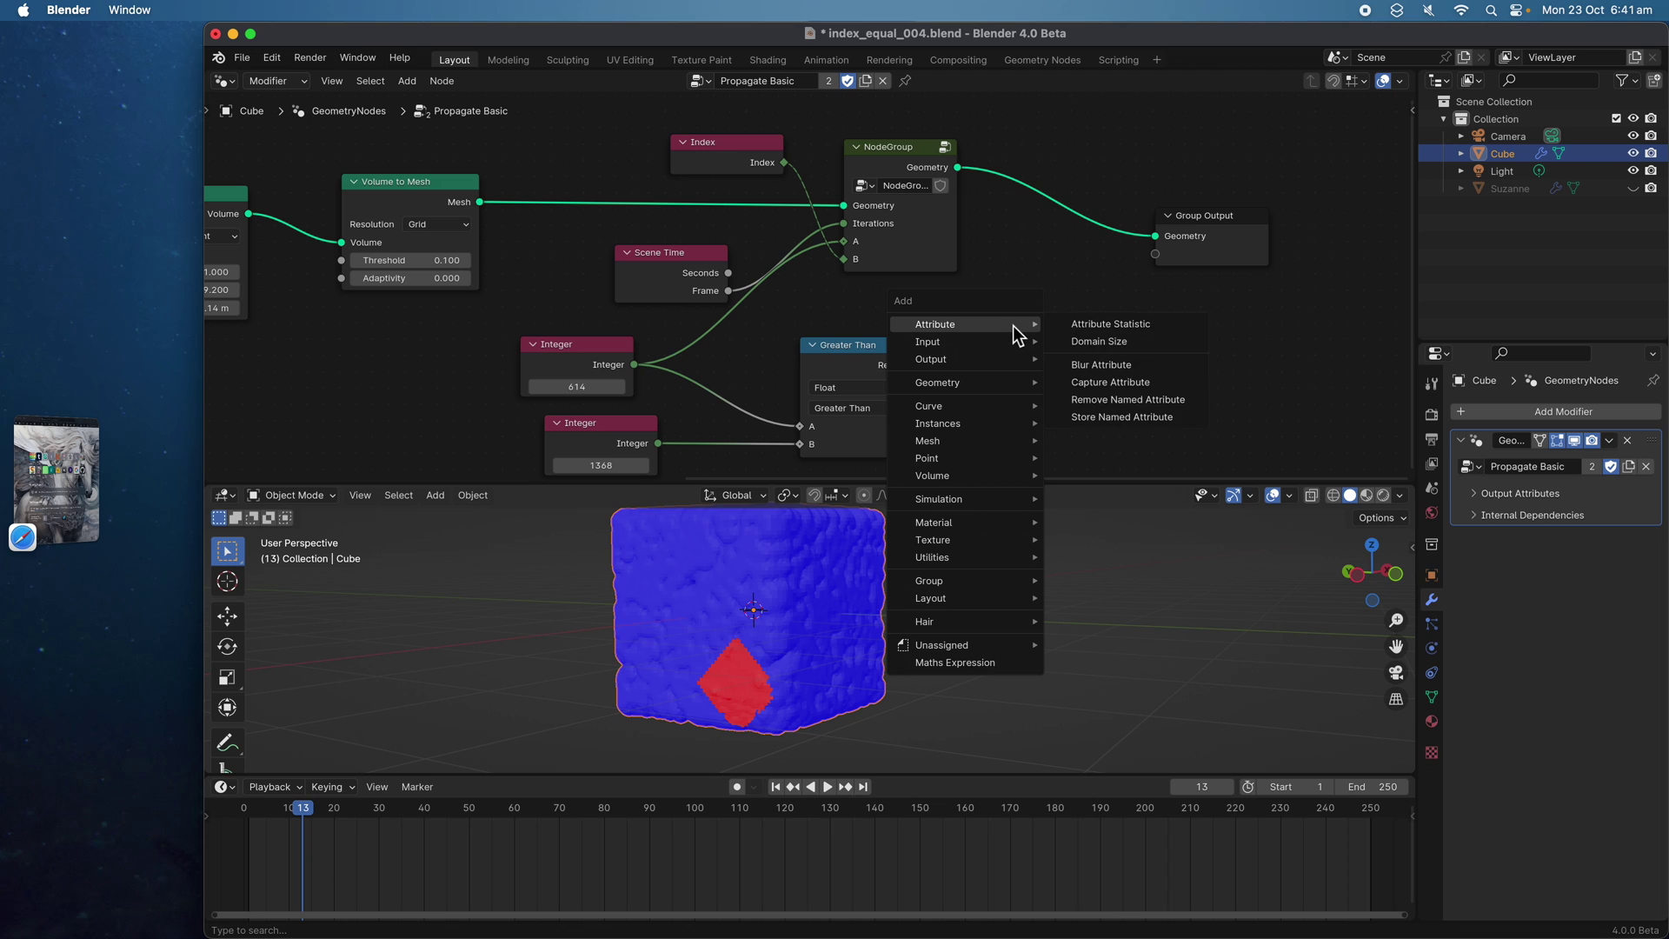
pyautogui.write('h')
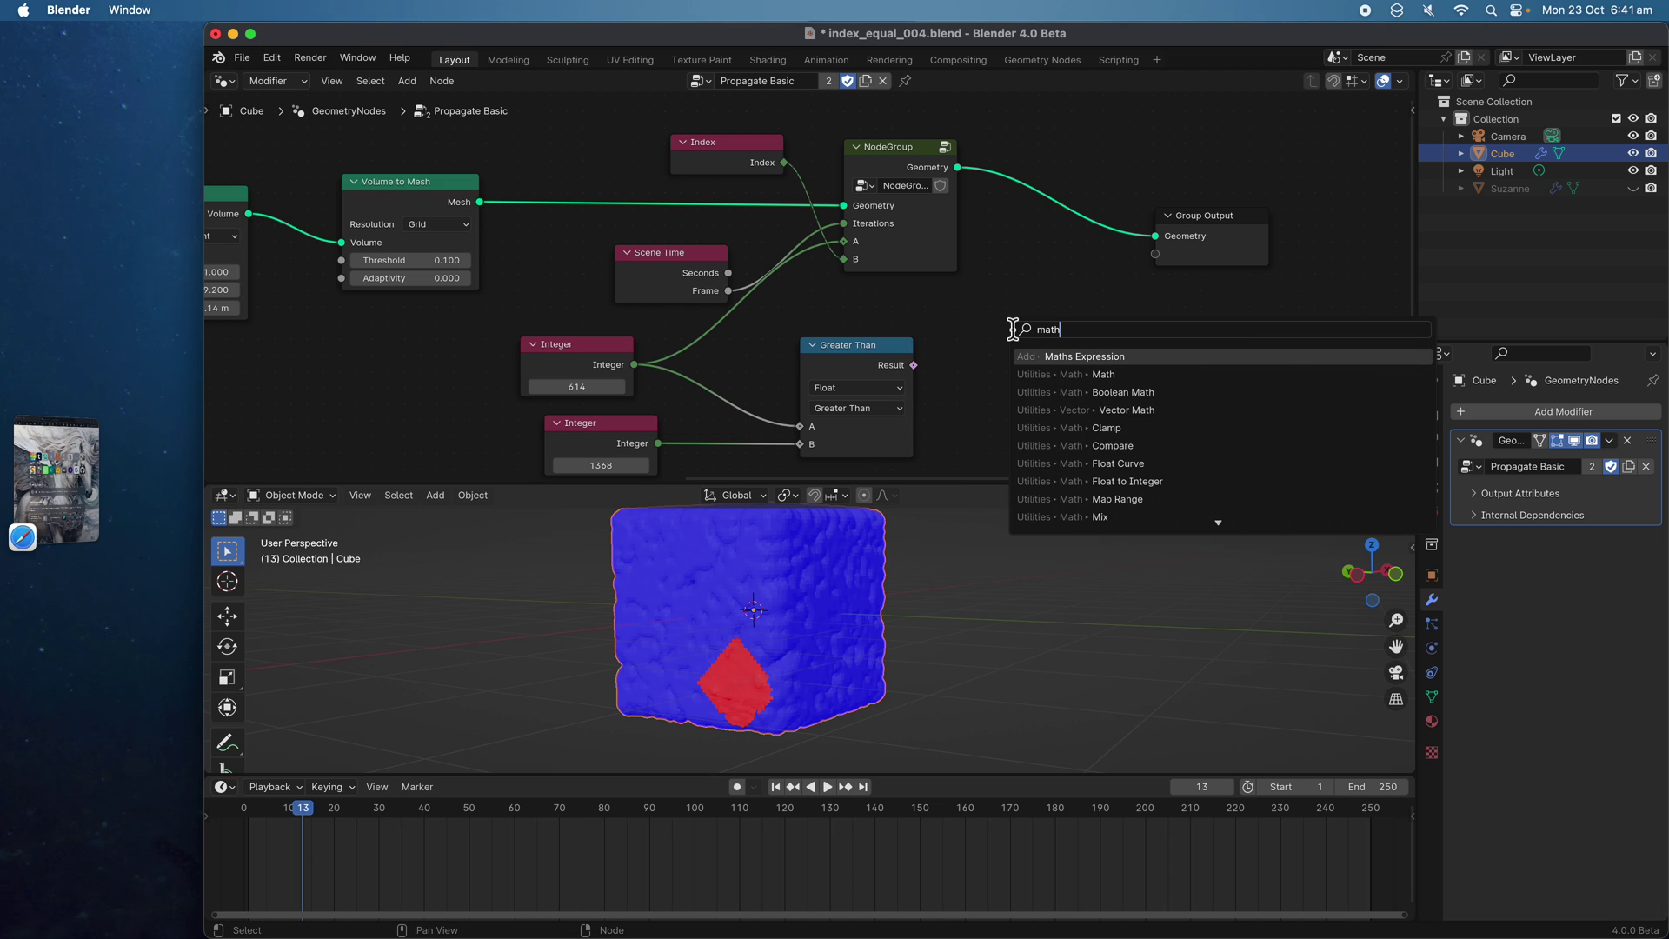
pyautogui.press('Return')
pyautogui.press('Escape')
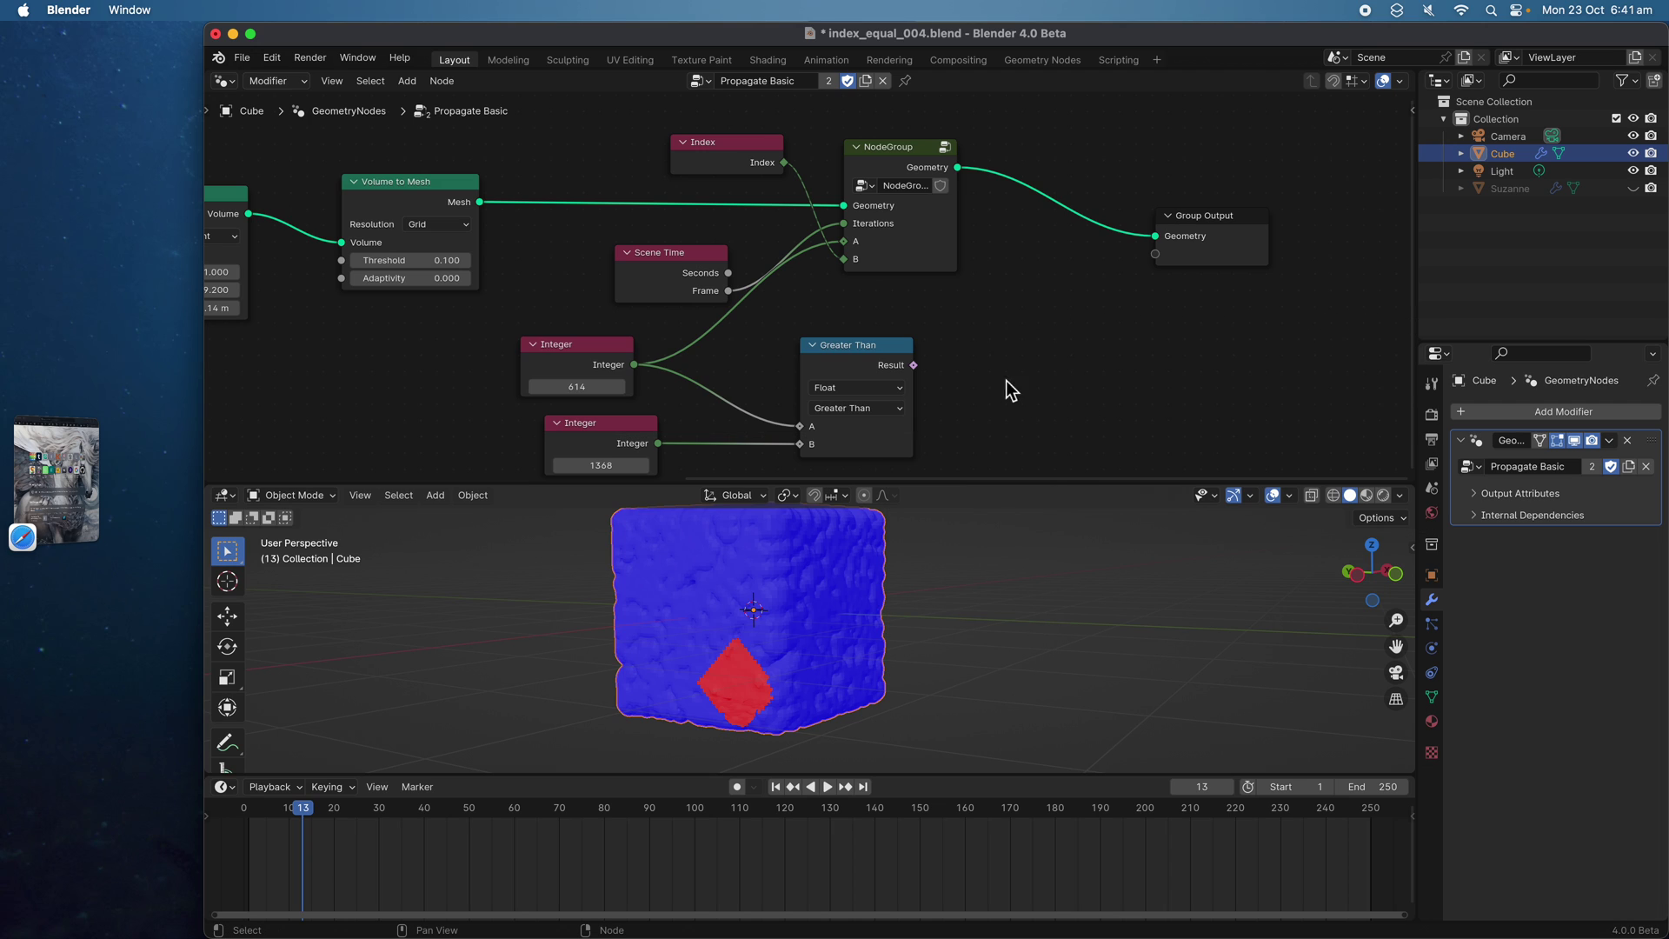
# Add a Boolean Math node beside the Greater Than node and delete the Greater Than node
pyautogui.hotkey('shift', 'a')
pyautogui.moveTo(1000, 347)
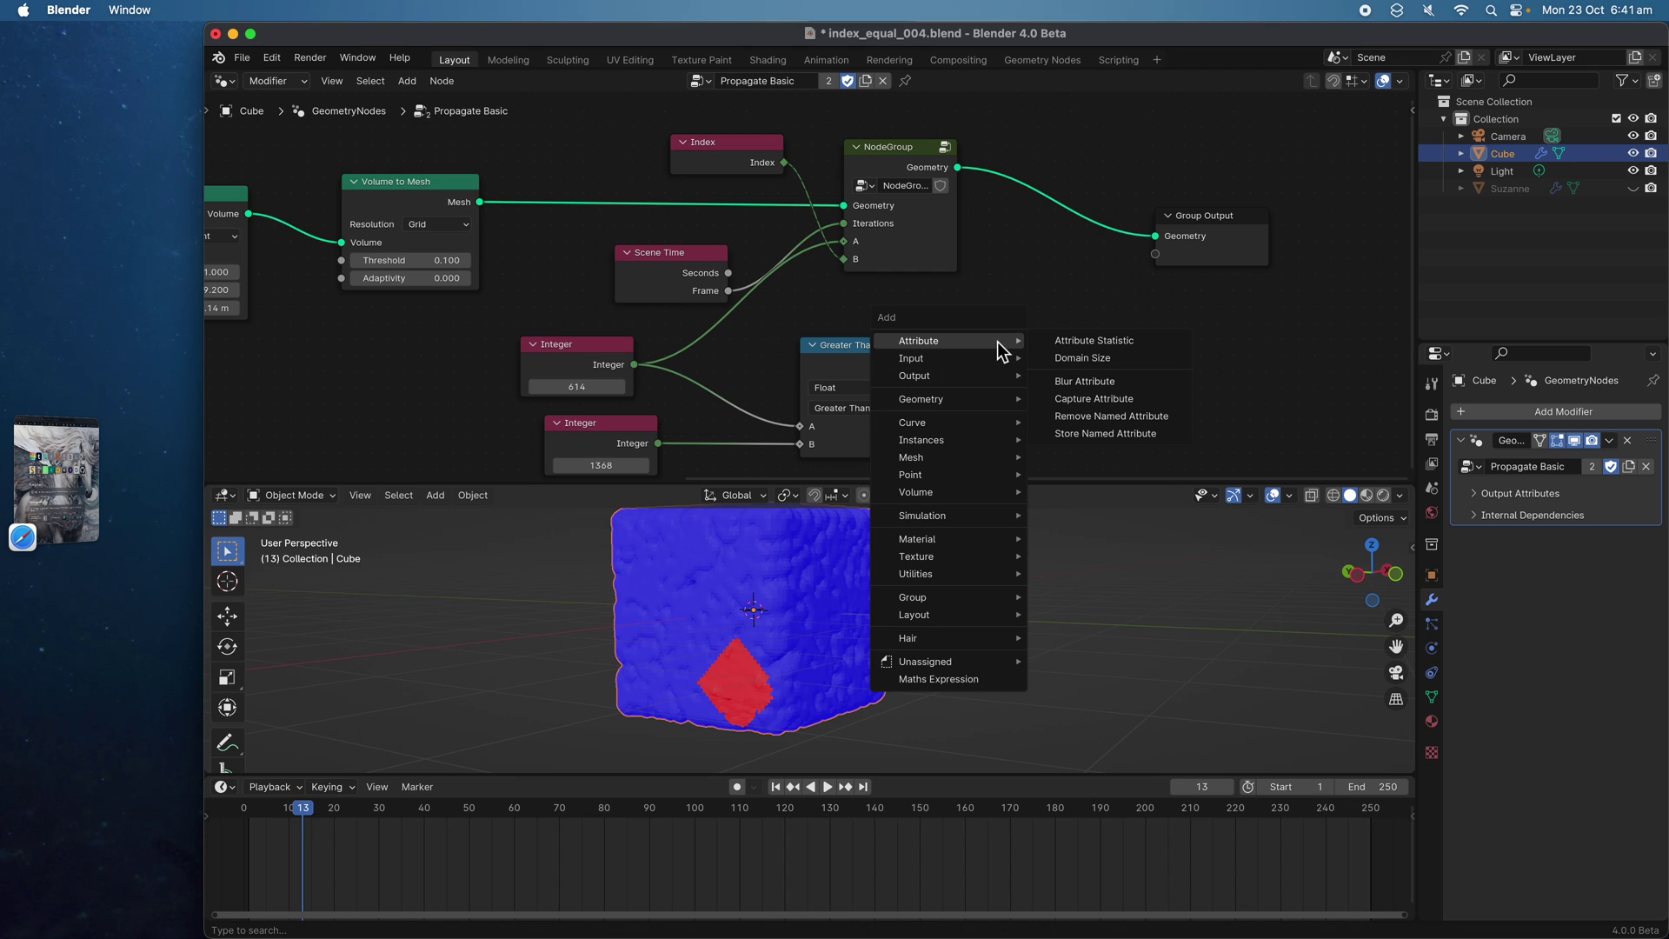
pyautogui.write('and')
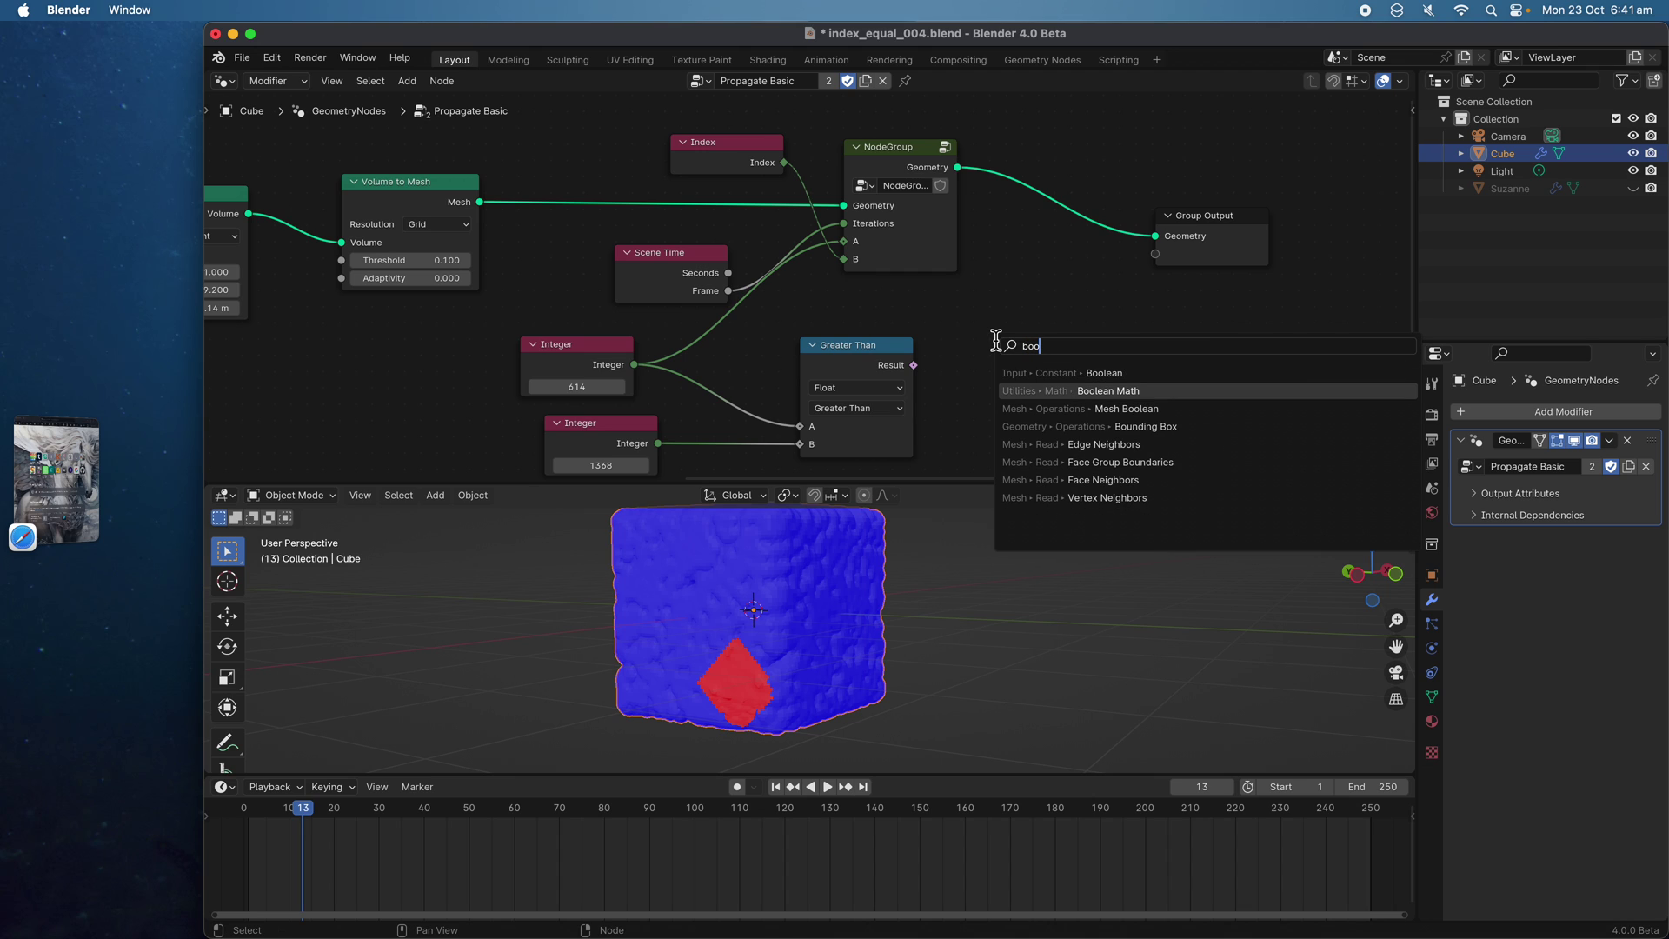
pyautogui.press('Return')
pyautogui.click(995, 340)
pyautogui.click(863, 346)
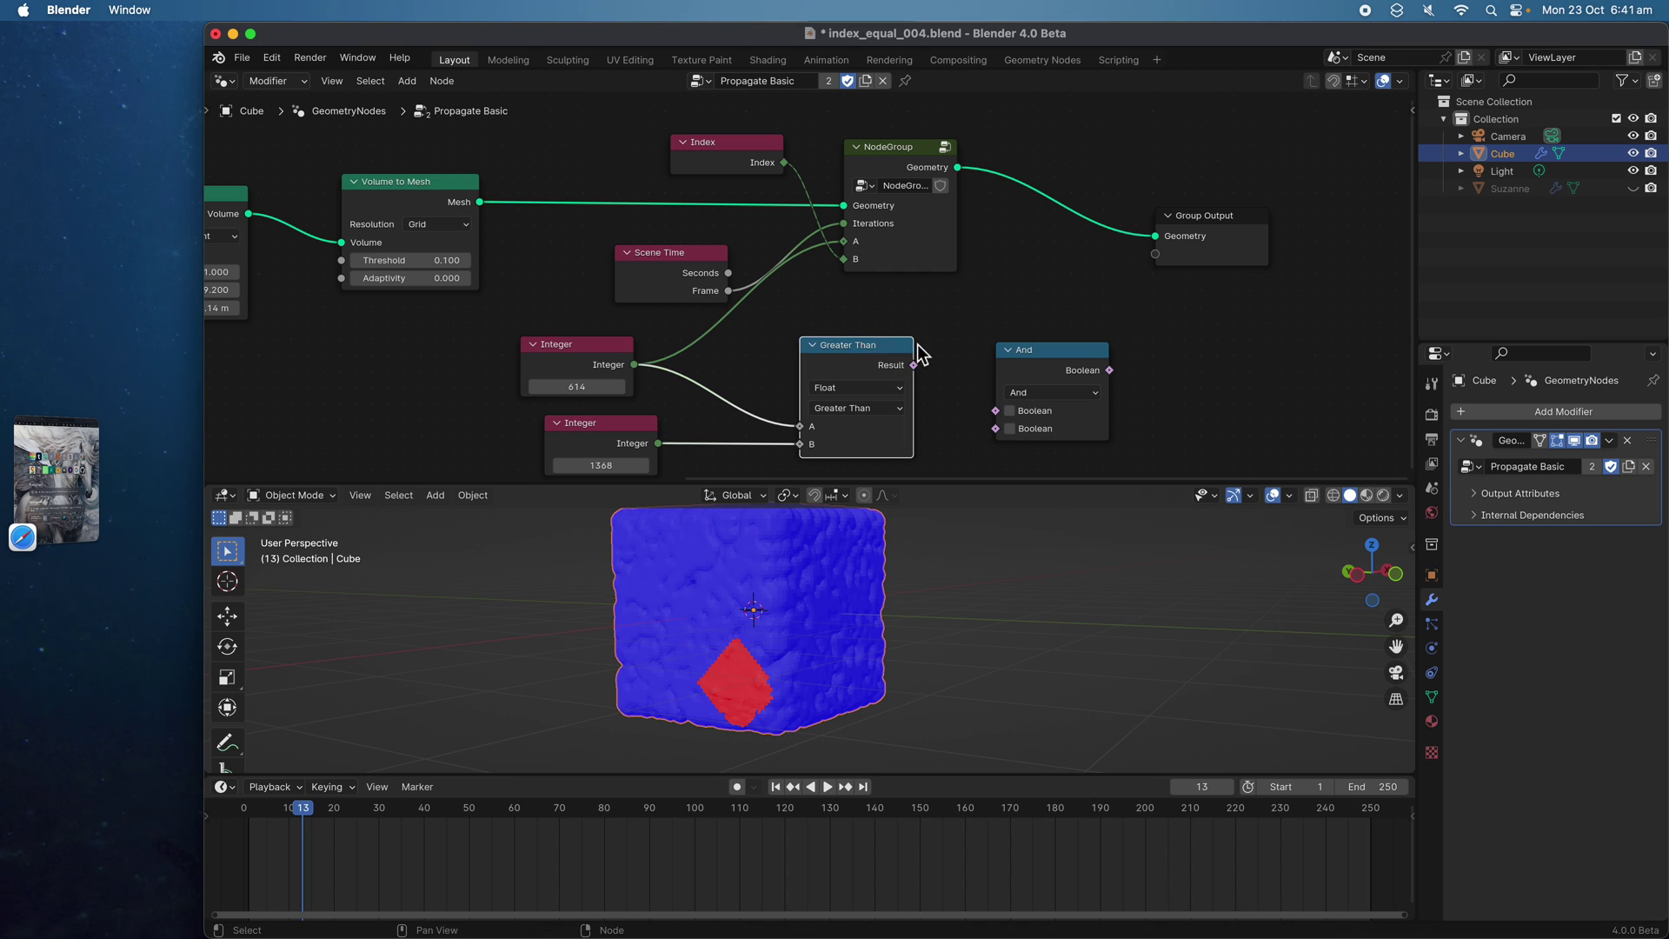
pyautogui.press('x')
# Move the Boolean Math node near the Integer nodes, connect both Integers to its inputs and set its operation to Or
pyautogui.moveTo(1033, 365); pyautogui.dragTo(825, 353)
pyautogui.moveTo(634, 364); pyautogui.dragTo(789, 398)
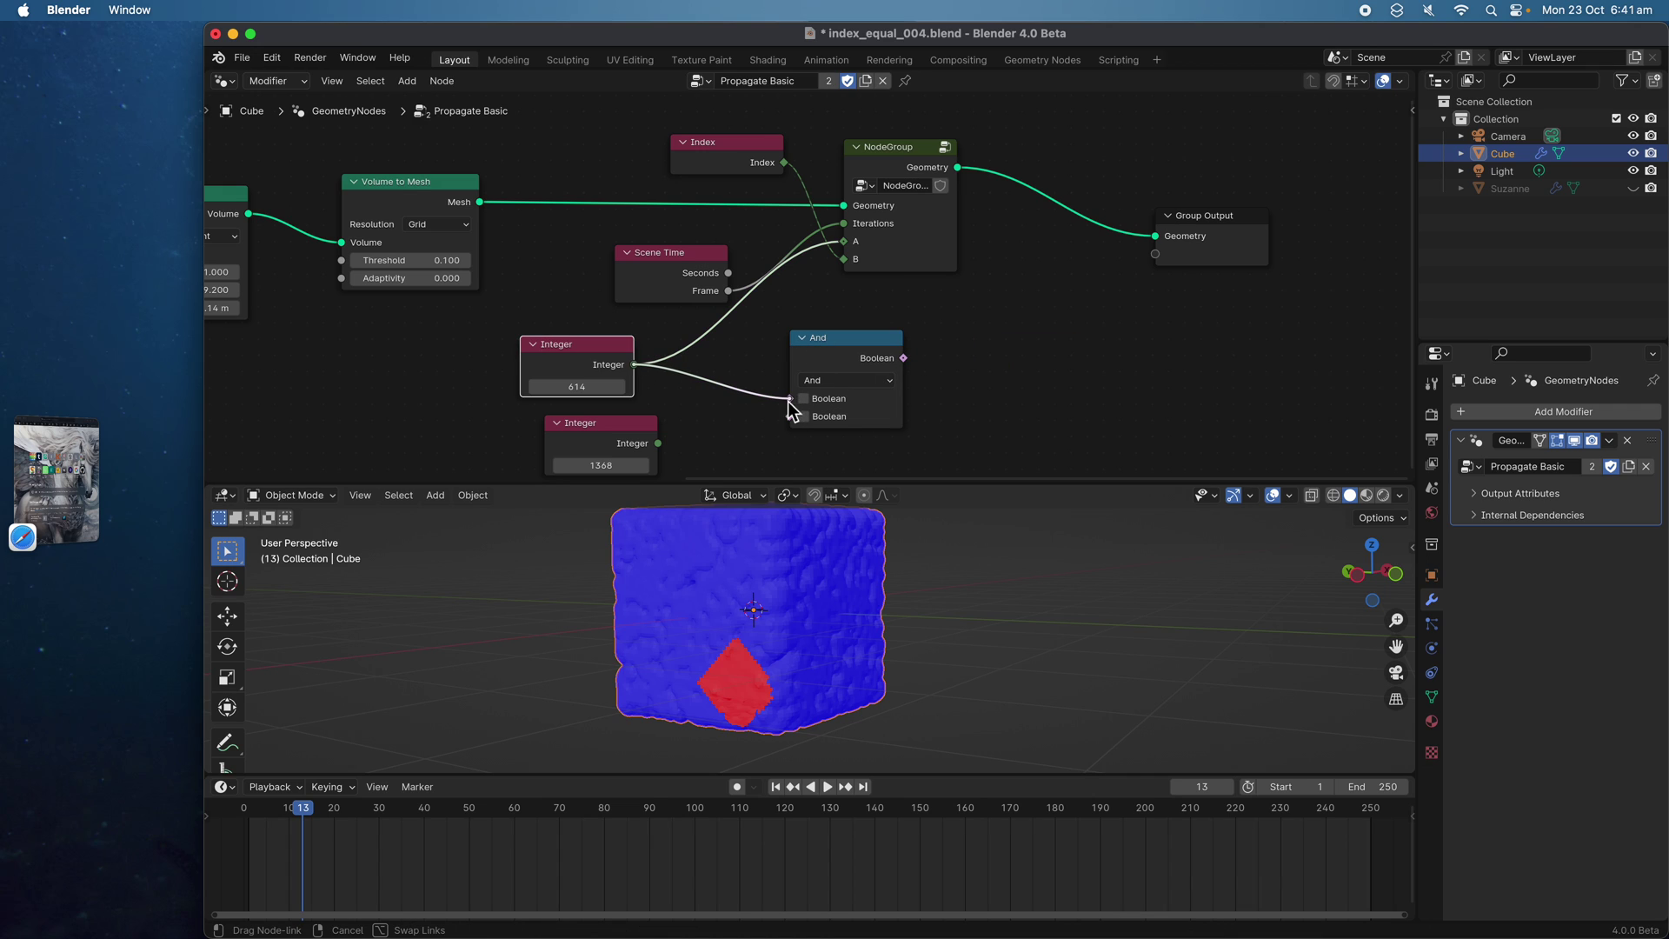
pyautogui.moveTo(658, 443); pyautogui.dragTo(789, 417)
pyautogui.click(843, 380)
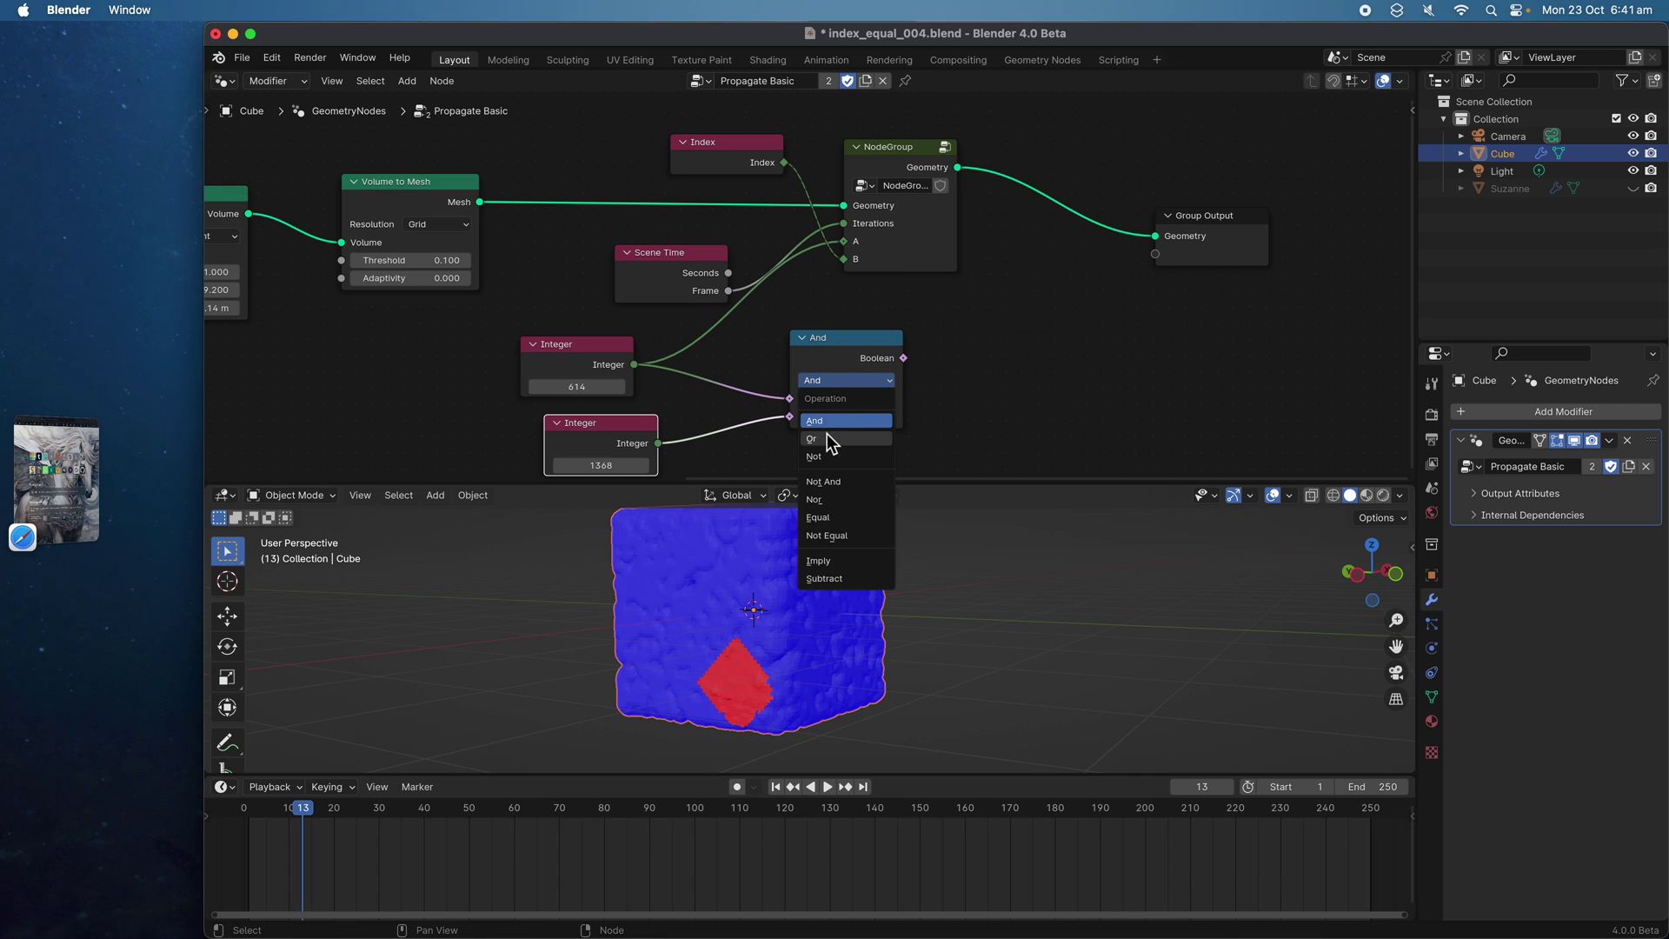
pyautogui.click(835, 421)
# Move the 614 Integer closer to the Or node and connect the Or result to NodeGroup's A input
pyautogui.moveTo(903, 358); pyautogui.dragTo(941, 327)
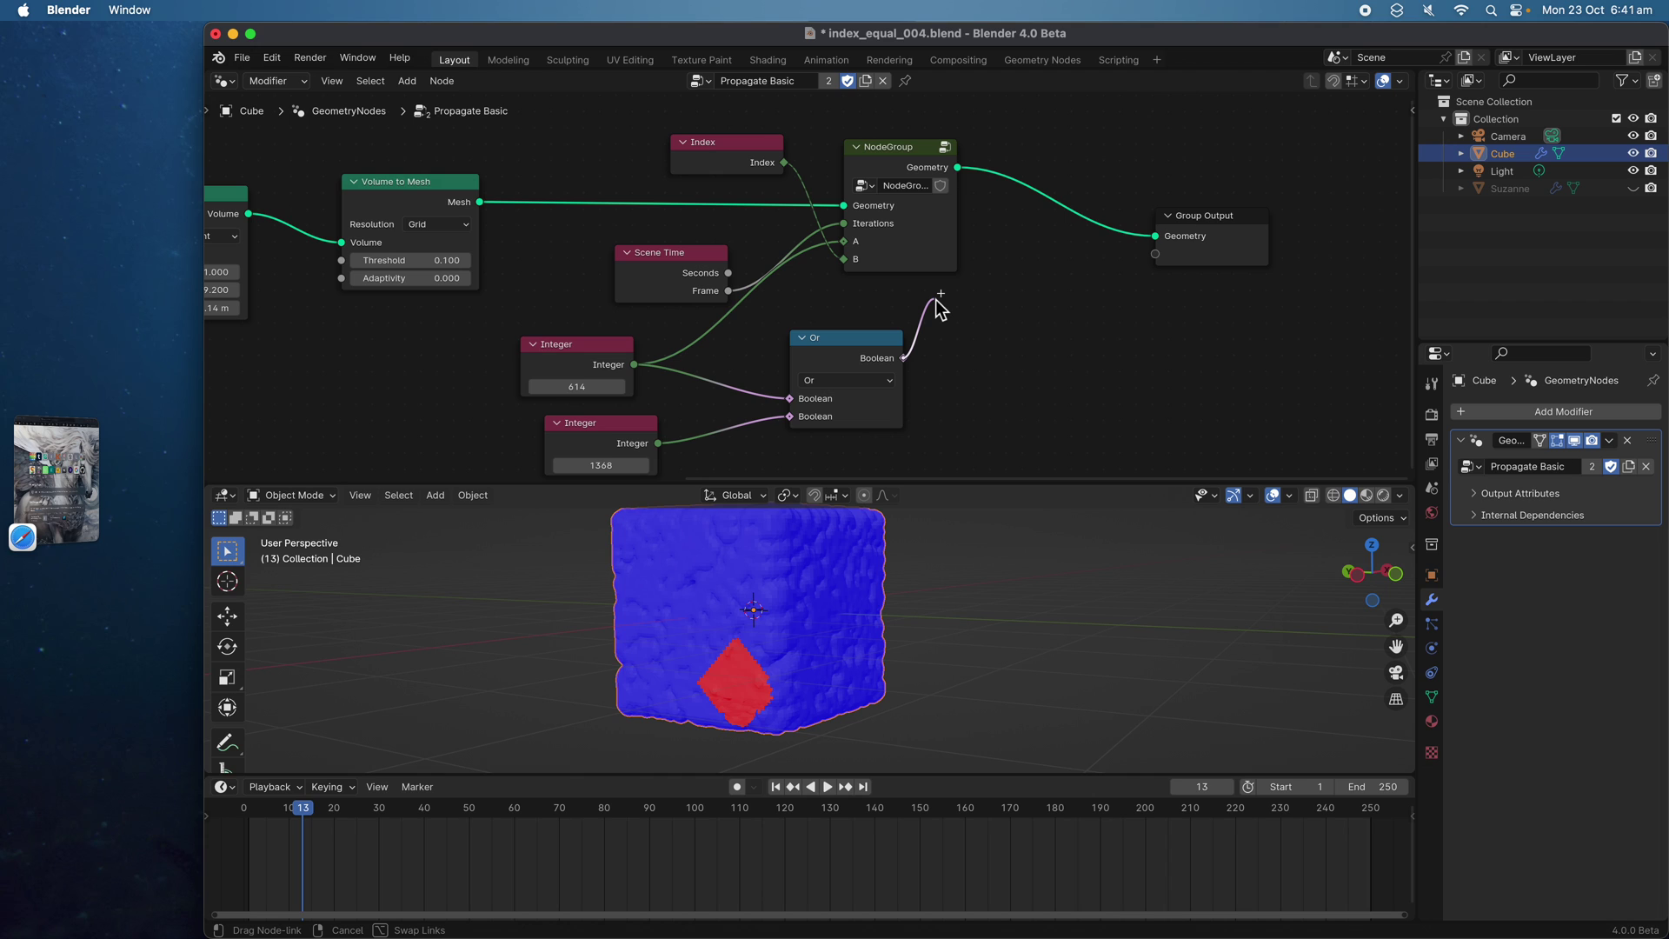
pyautogui.moveTo(935, 298); pyautogui.dragTo(933, 299)
pyautogui.moveTo(601, 345); pyautogui.dragTo(636, 345)
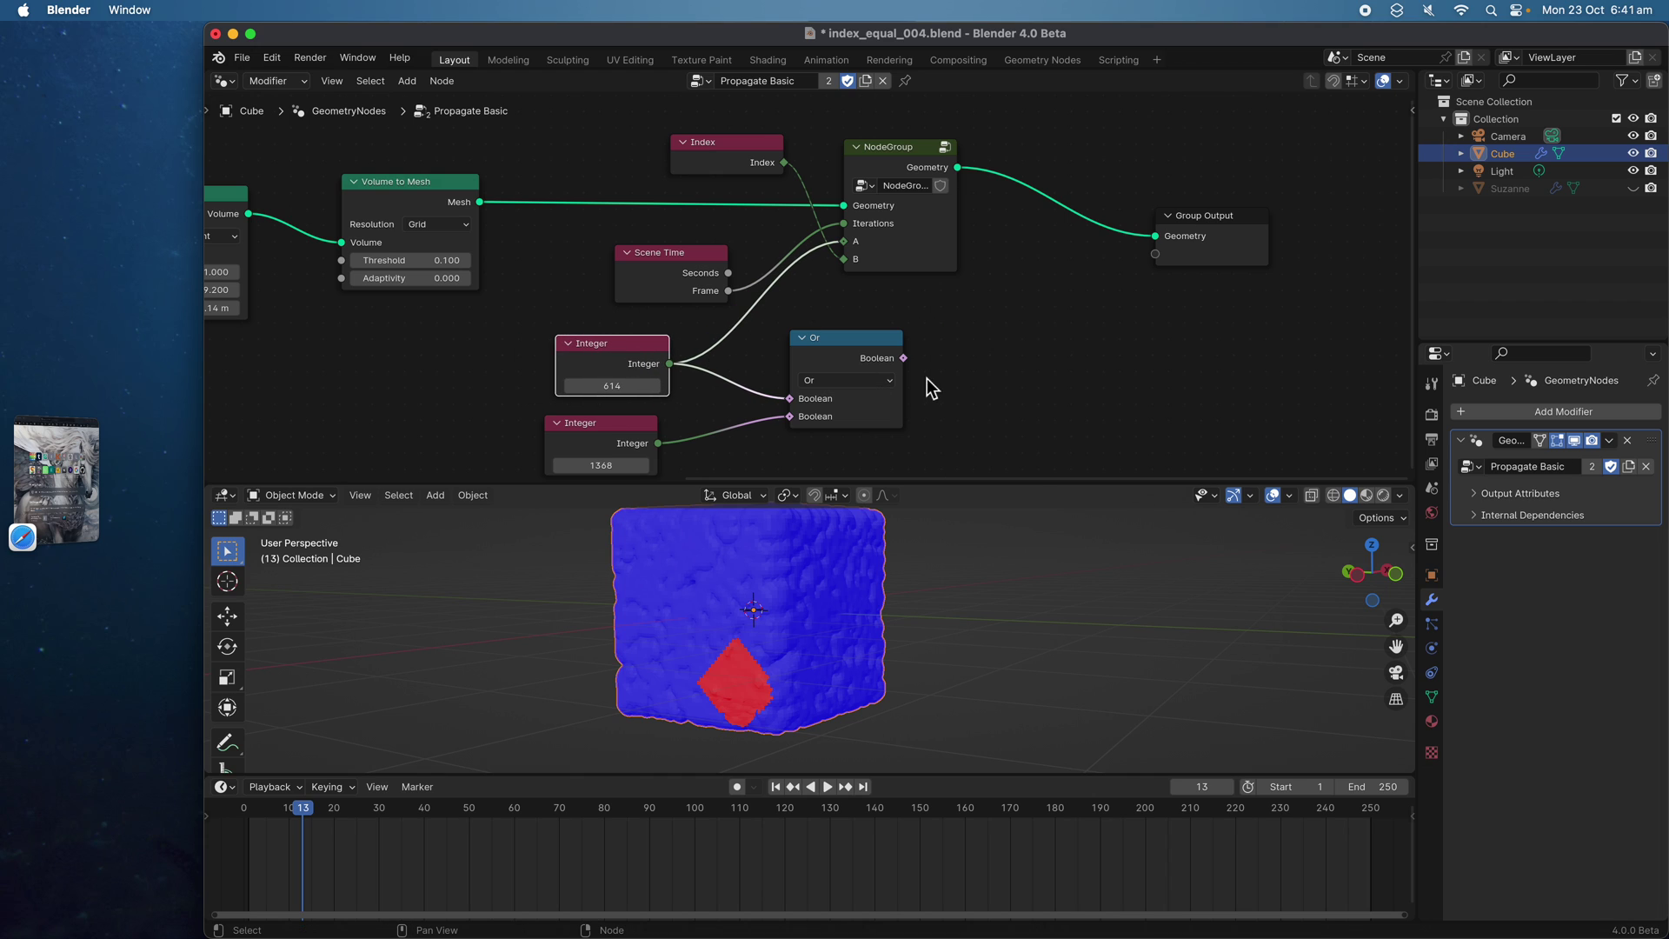
pyautogui.moveTo(904, 358); pyautogui.dragTo(844, 259)
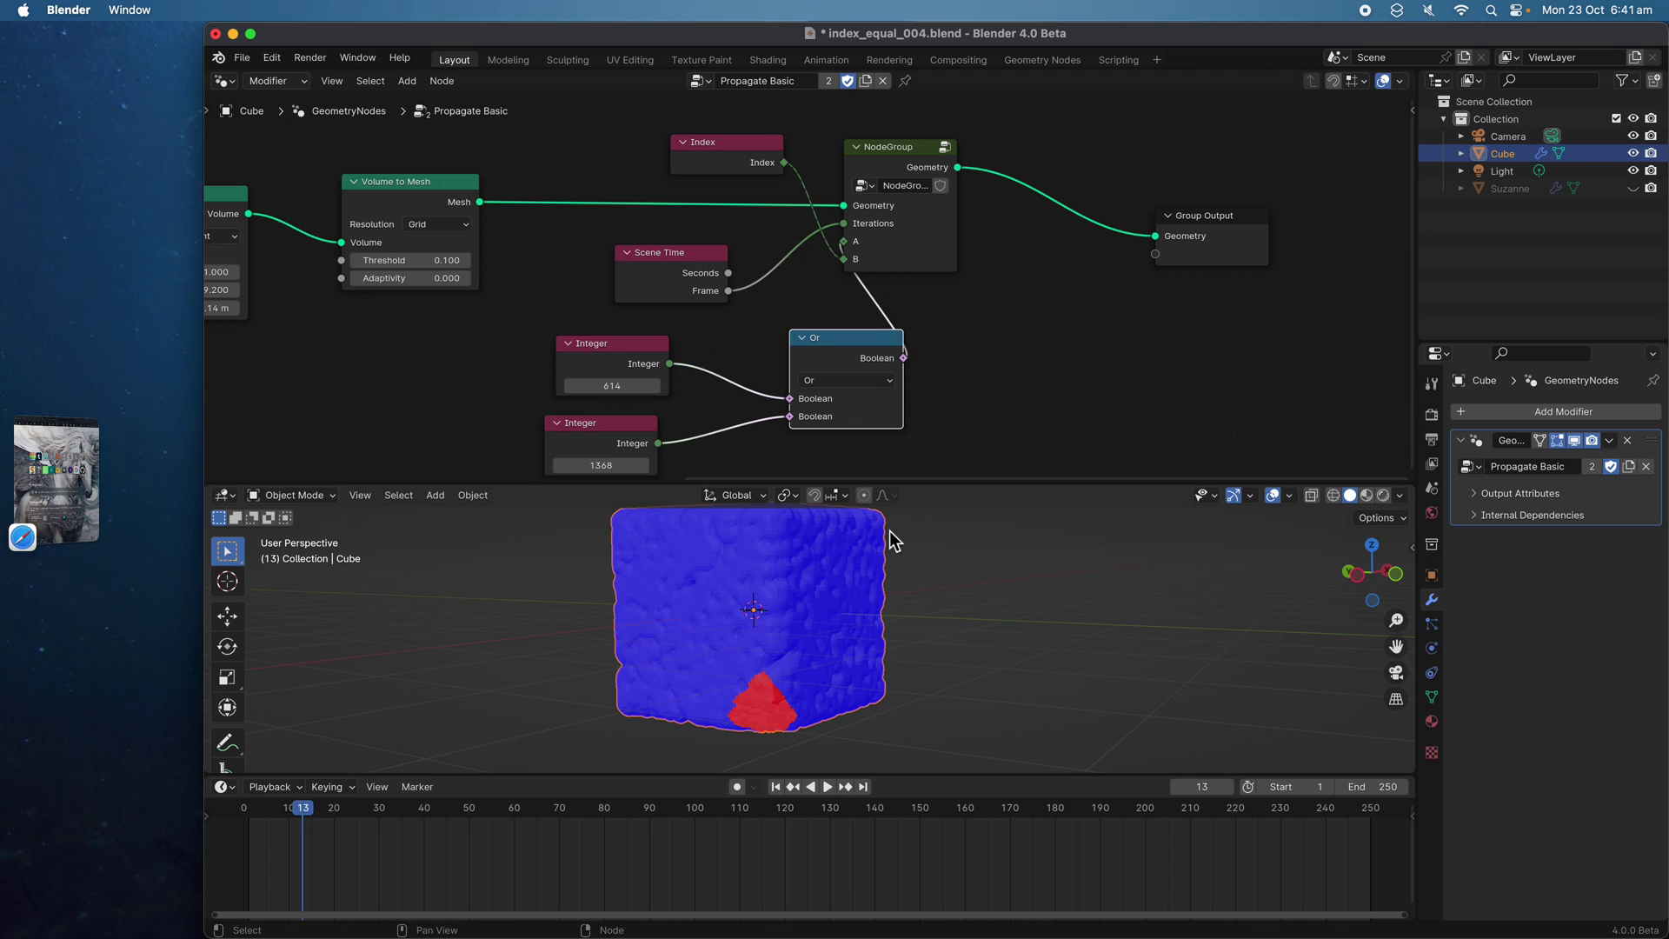
# Play the Cube's animation to examine how deletion spreads with the Or node driving A
pyautogui.press('space')
pyautogui.moveTo(910, 603); pyautogui.dragTo(930, 590, button='middle')
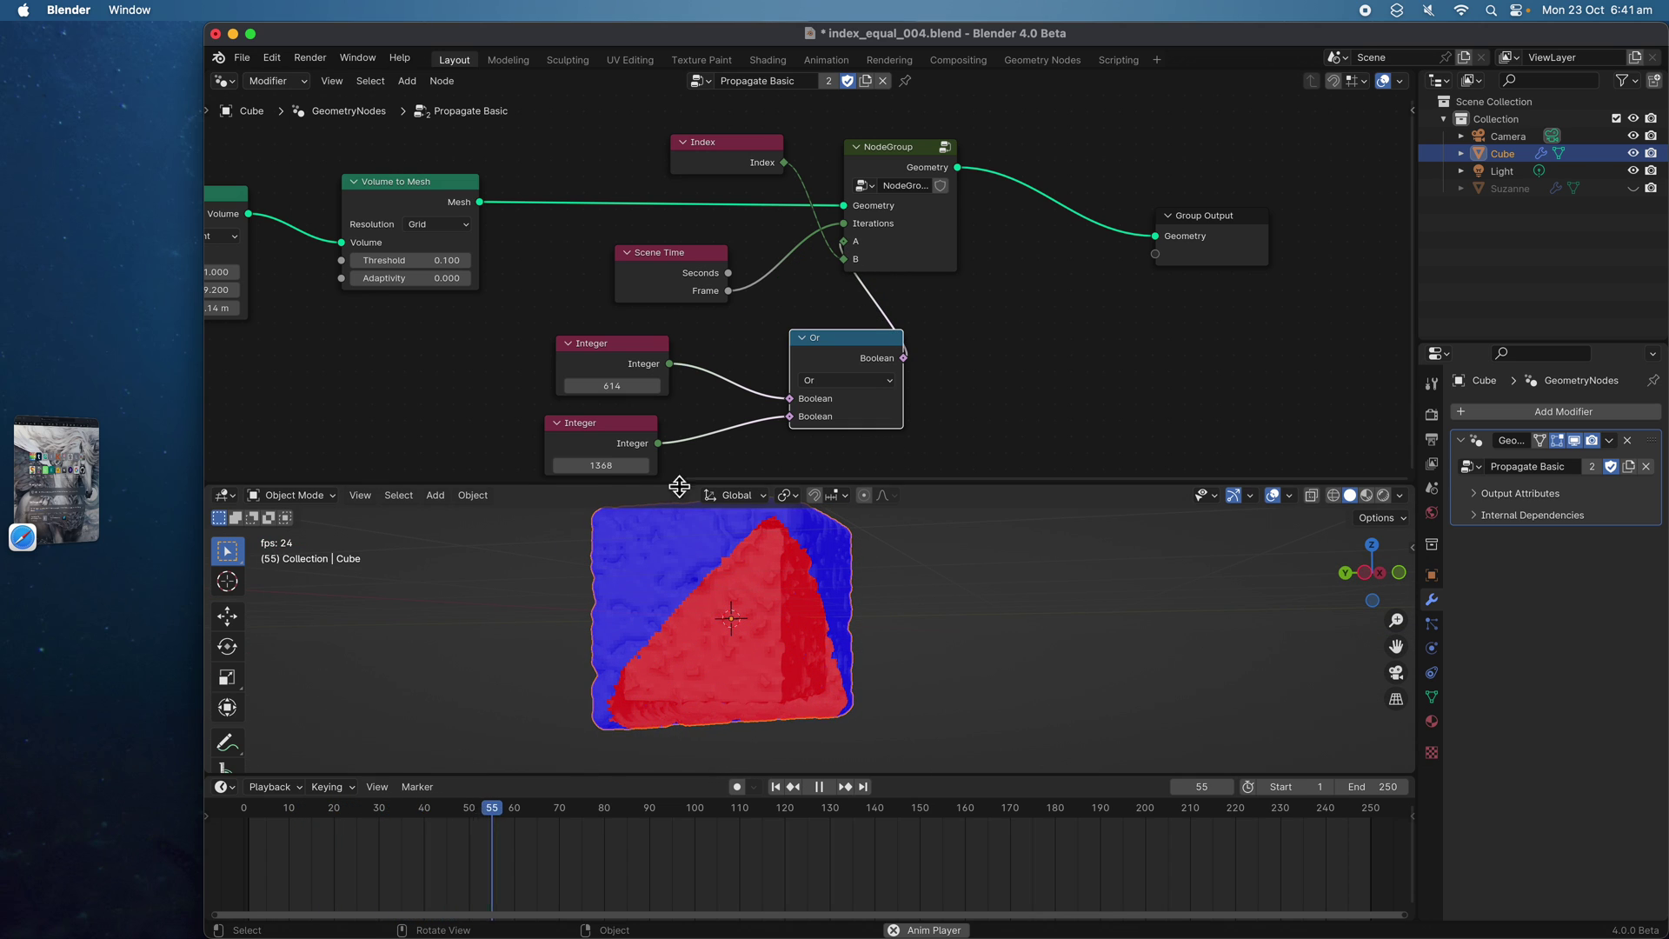
pyautogui.press('space')
# Set the lower Integer node to 1406 and replay the animation briefly from the first frame
pyautogui.click(611, 466)
pyautogui.moveTo(610, 466); pyautogui.dragTo(643, 466)
pyautogui.click(777, 788)
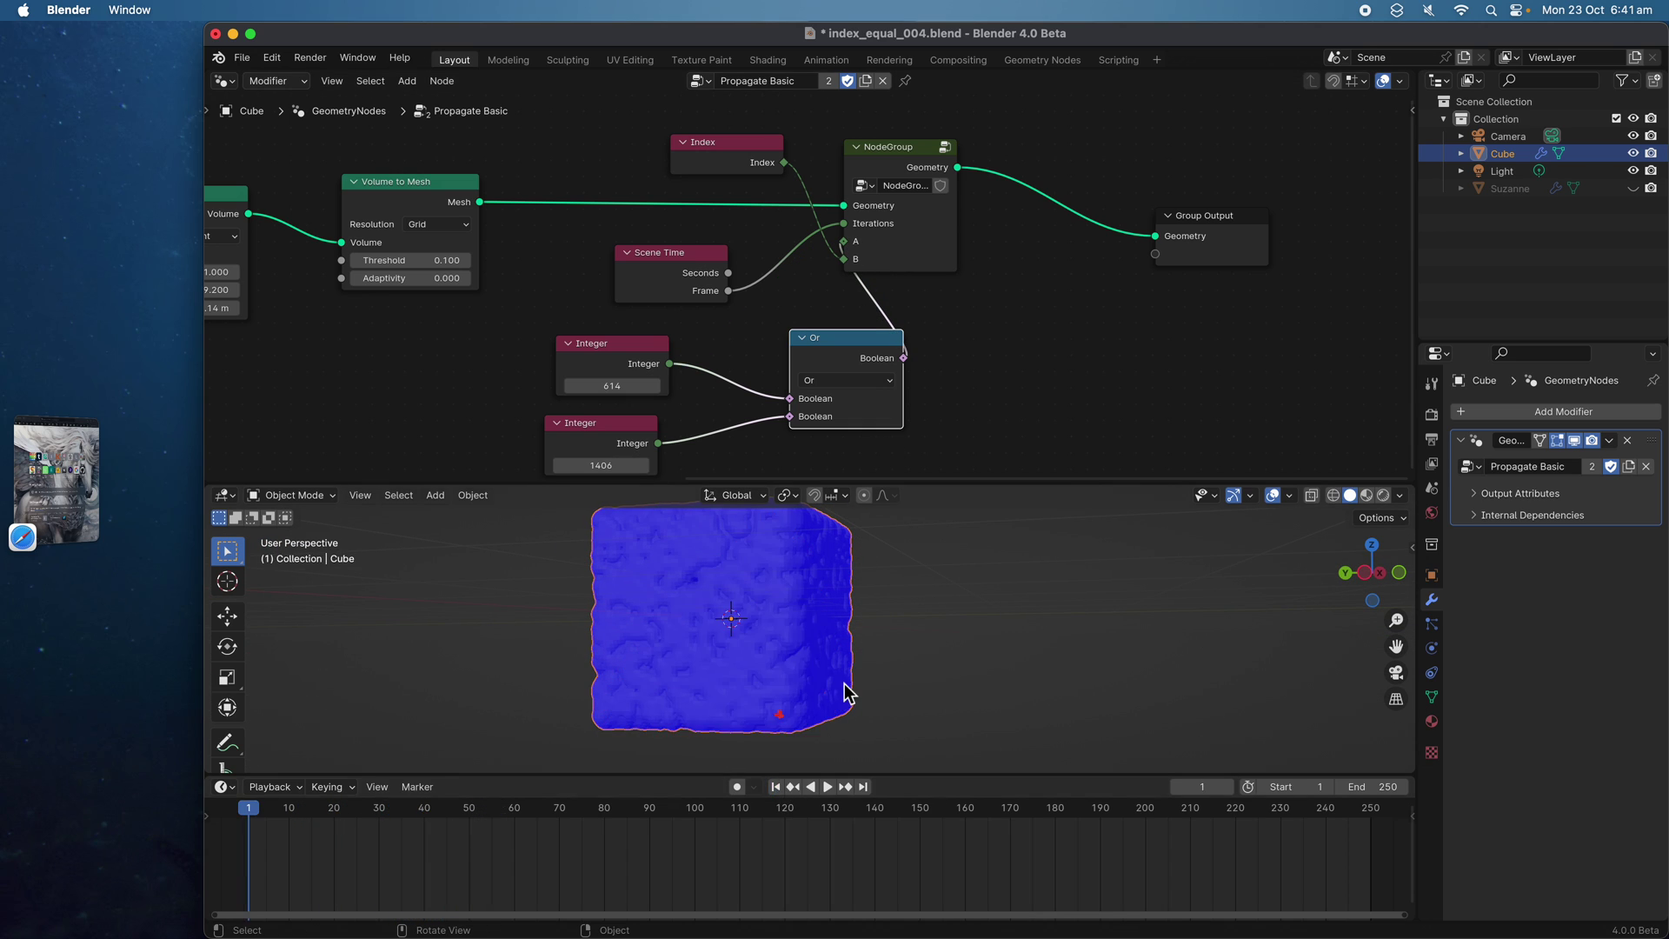
pyautogui.press('space')
pyautogui.press('space')
# Set the upper Integer node to 610 and switch the Boolean Math operation to And
pyautogui.moveTo(628, 386); pyautogui.dragTo(637, 457)
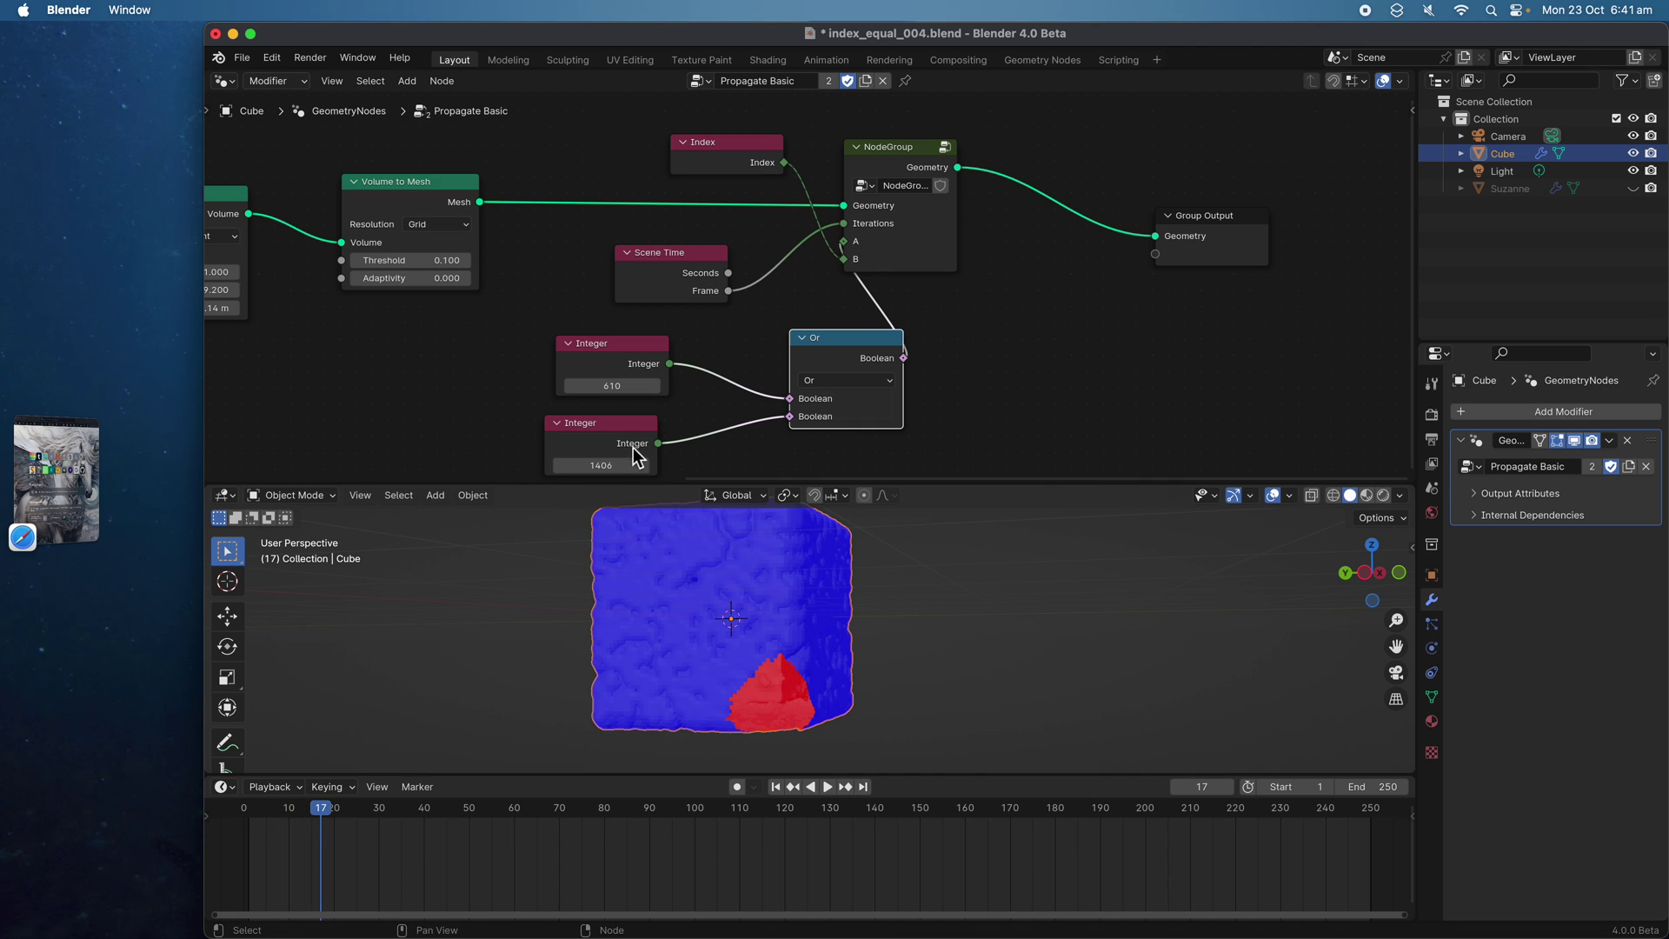
pyautogui.click(823, 383)
pyautogui.click(827, 424)
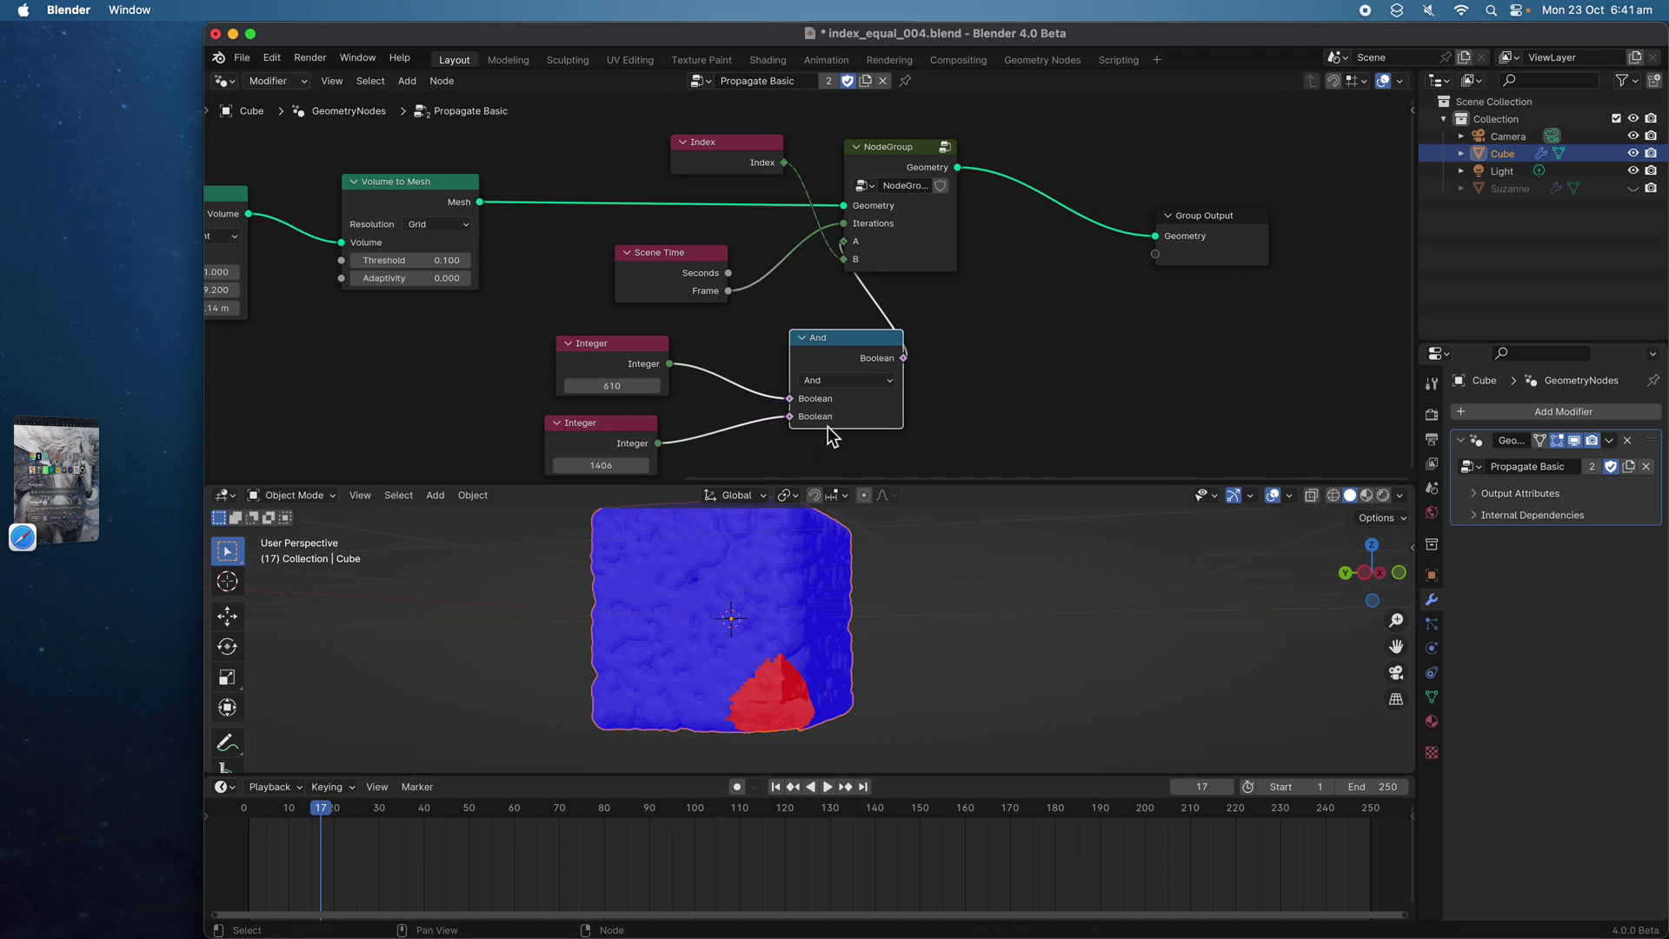
# Replay the animation from the first frame to examine the Cube's deletion with the And operation
pyautogui.click(775, 789)
pyautogui.press('space')
pyautogui.press('space')
pyautogui.moveTo(856, 643); pyautogui.dragTo(819, 637, button='middle')
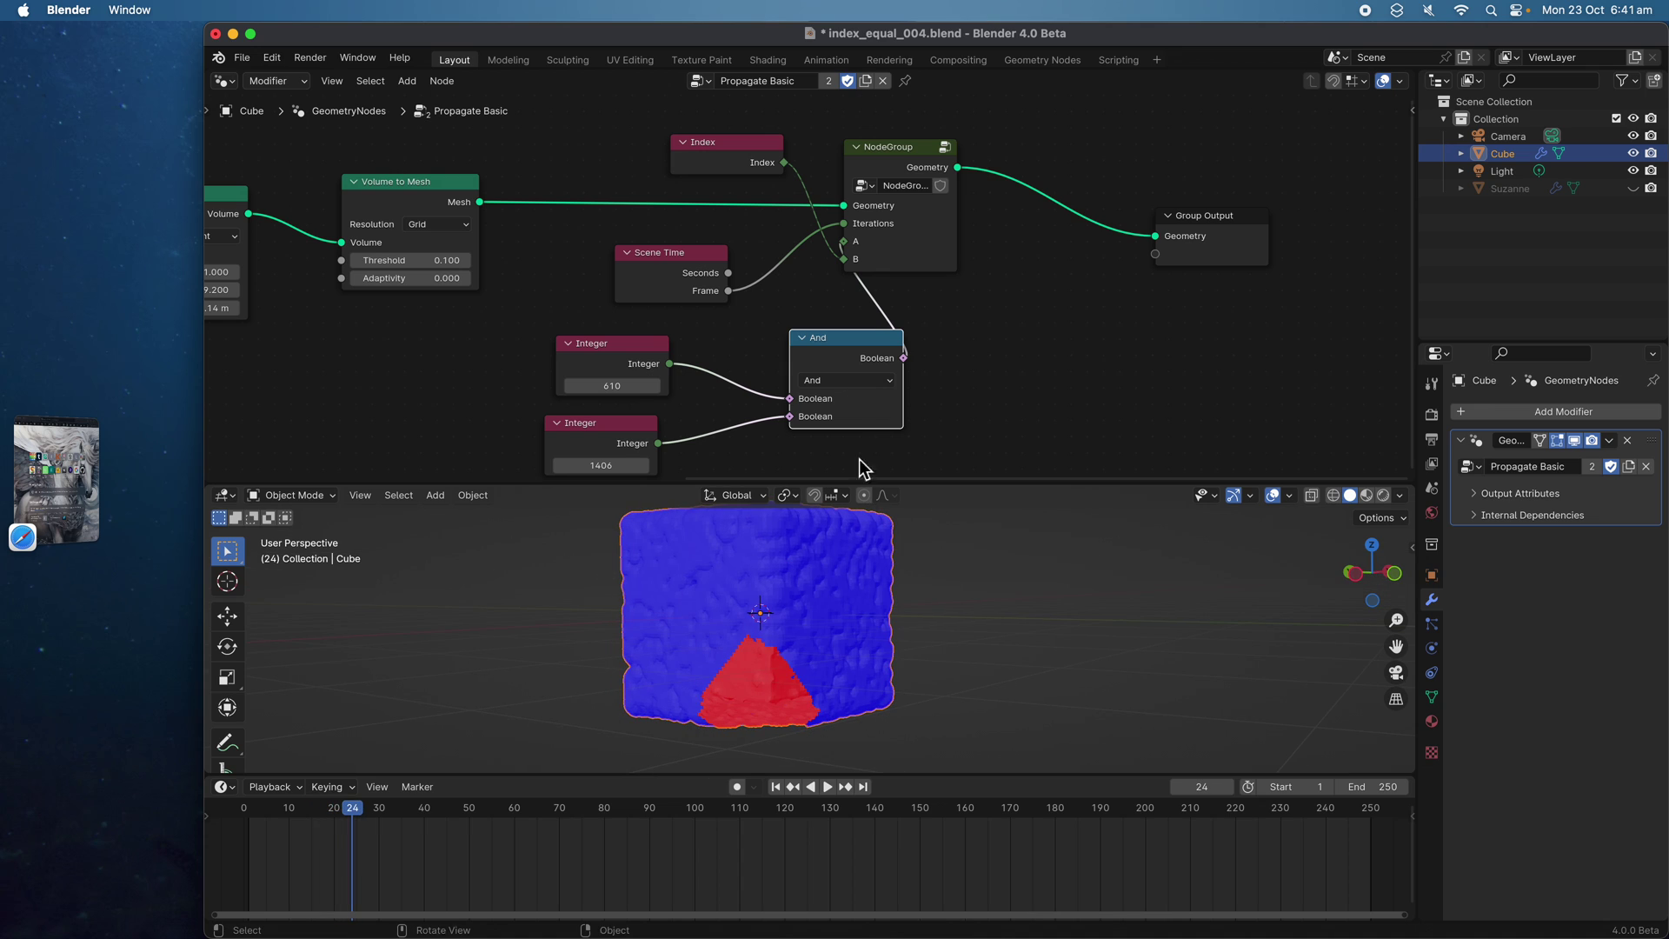
# Space the And node and NodeGroup further apart, then open NodeGroup for editing
pyautogui.moveTo(848, 339); pyautogui.dragTo(757, 326)
pyautogui.moveTo(920, 261); pyautogui.dragTo(961, 267)
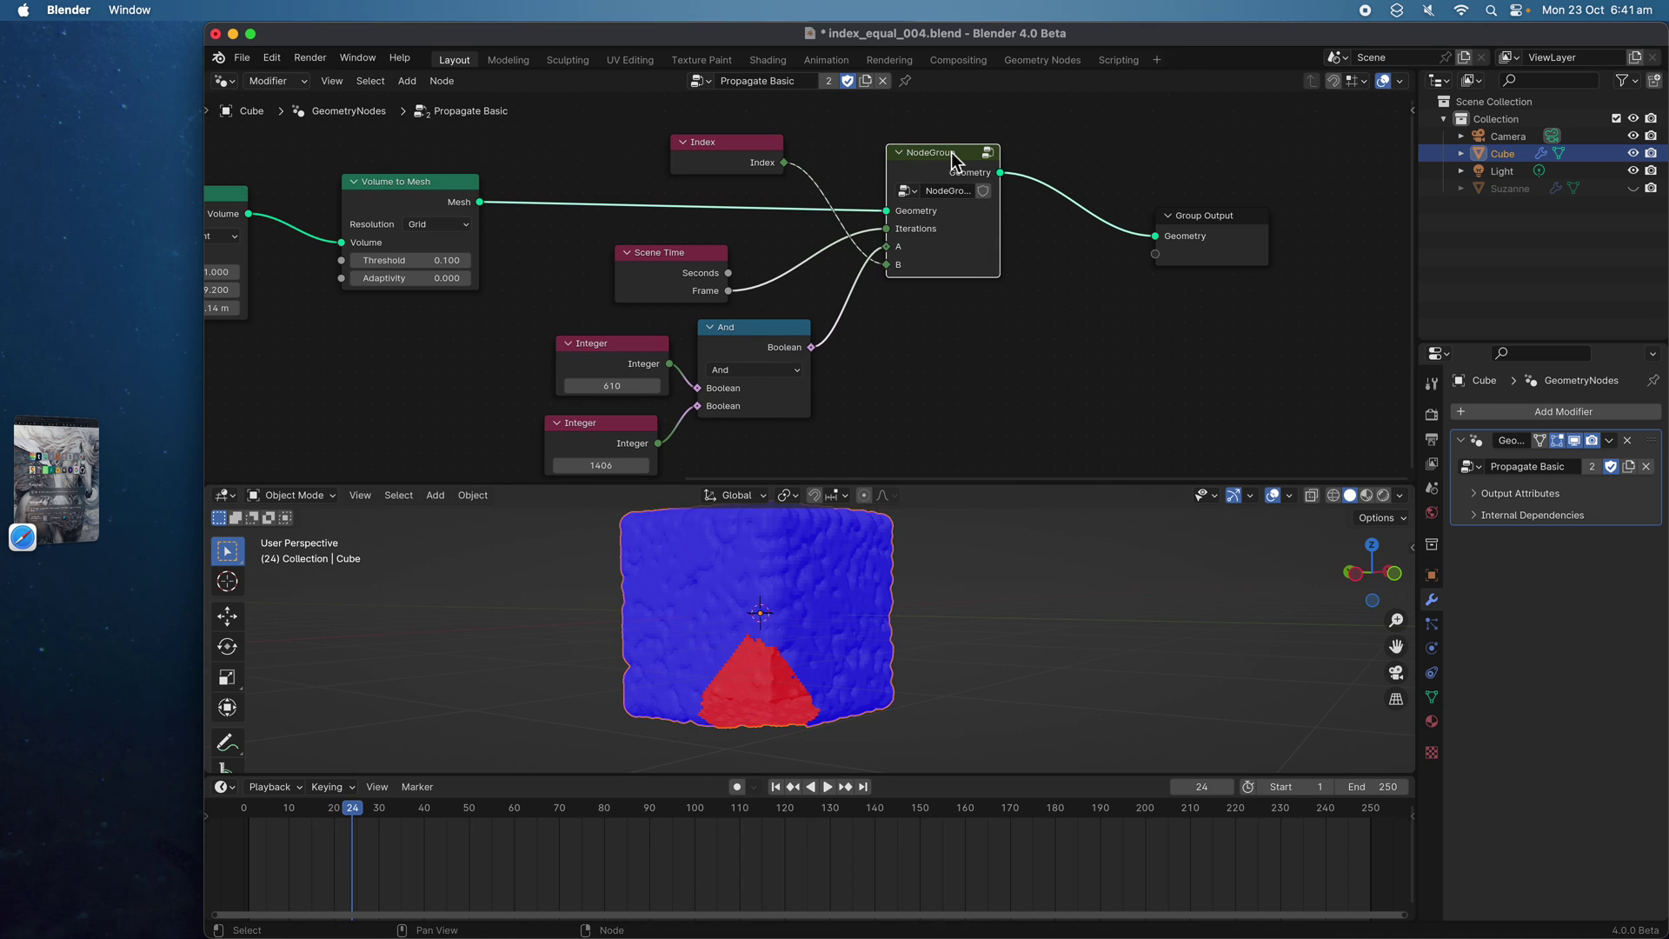
pyautogui.press('Tab')
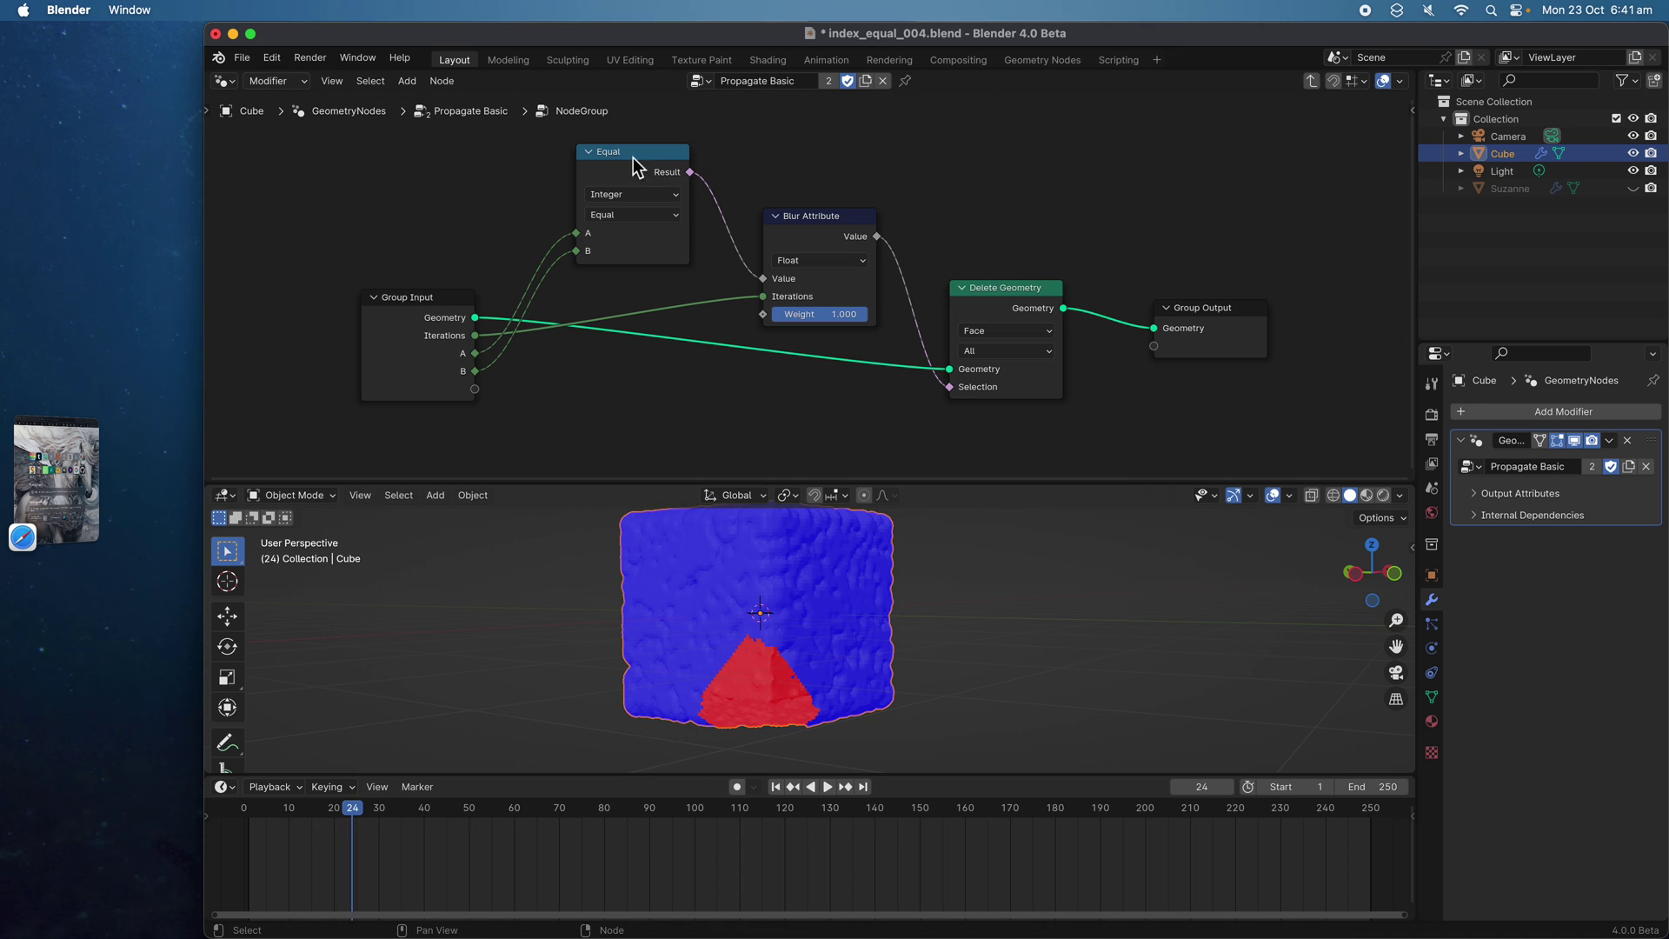
# Leave NodeGroup and delete the And node and the lower Integer node, linking the 610 Integer directly to NodeGroup's A input
pyautogui.moveTo(633, 160); pyautogui.dragTo(634, 175)
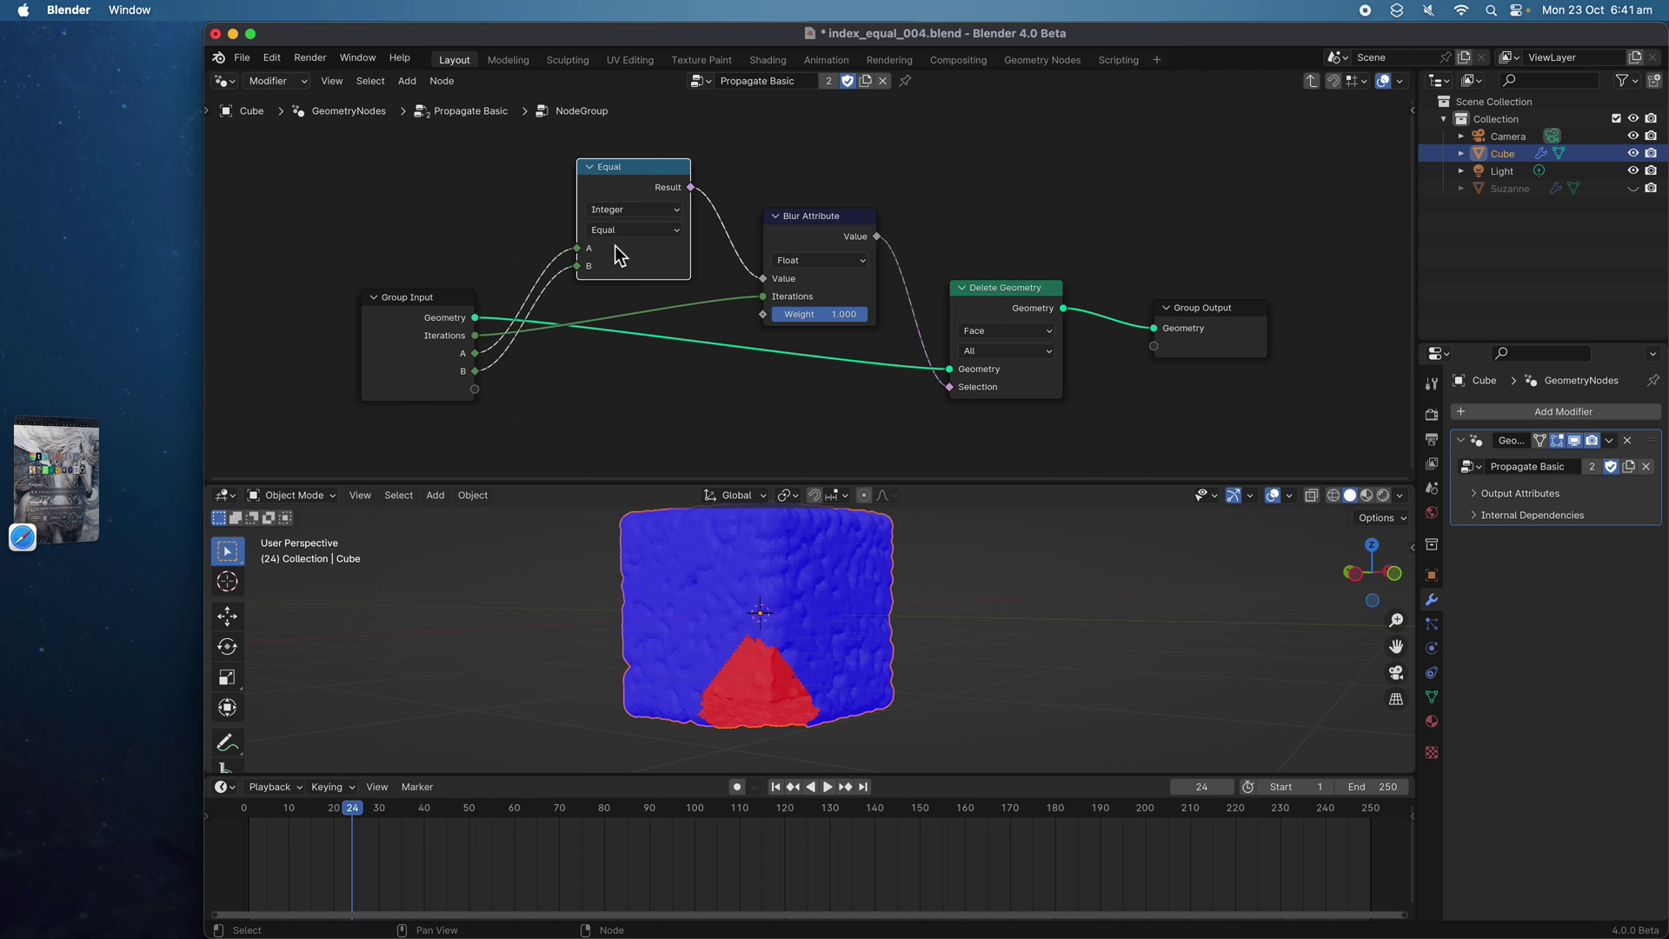
pyautogui.scroll(4, 619, 255)
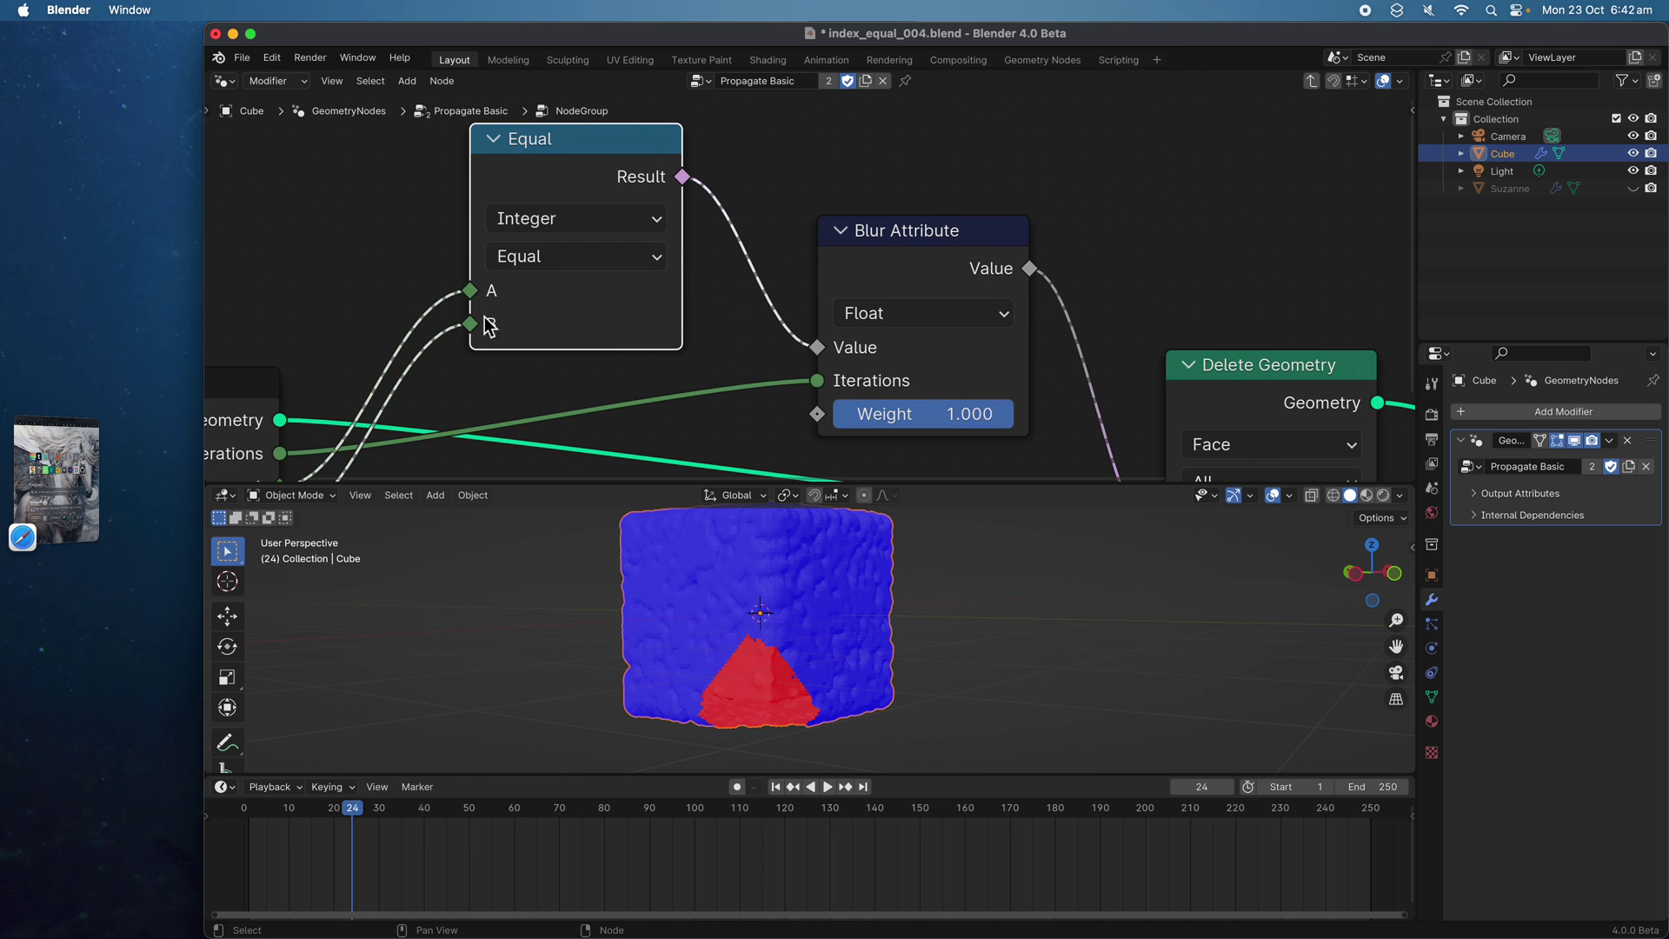
pyautogui.scroll(-3, 557, 298)
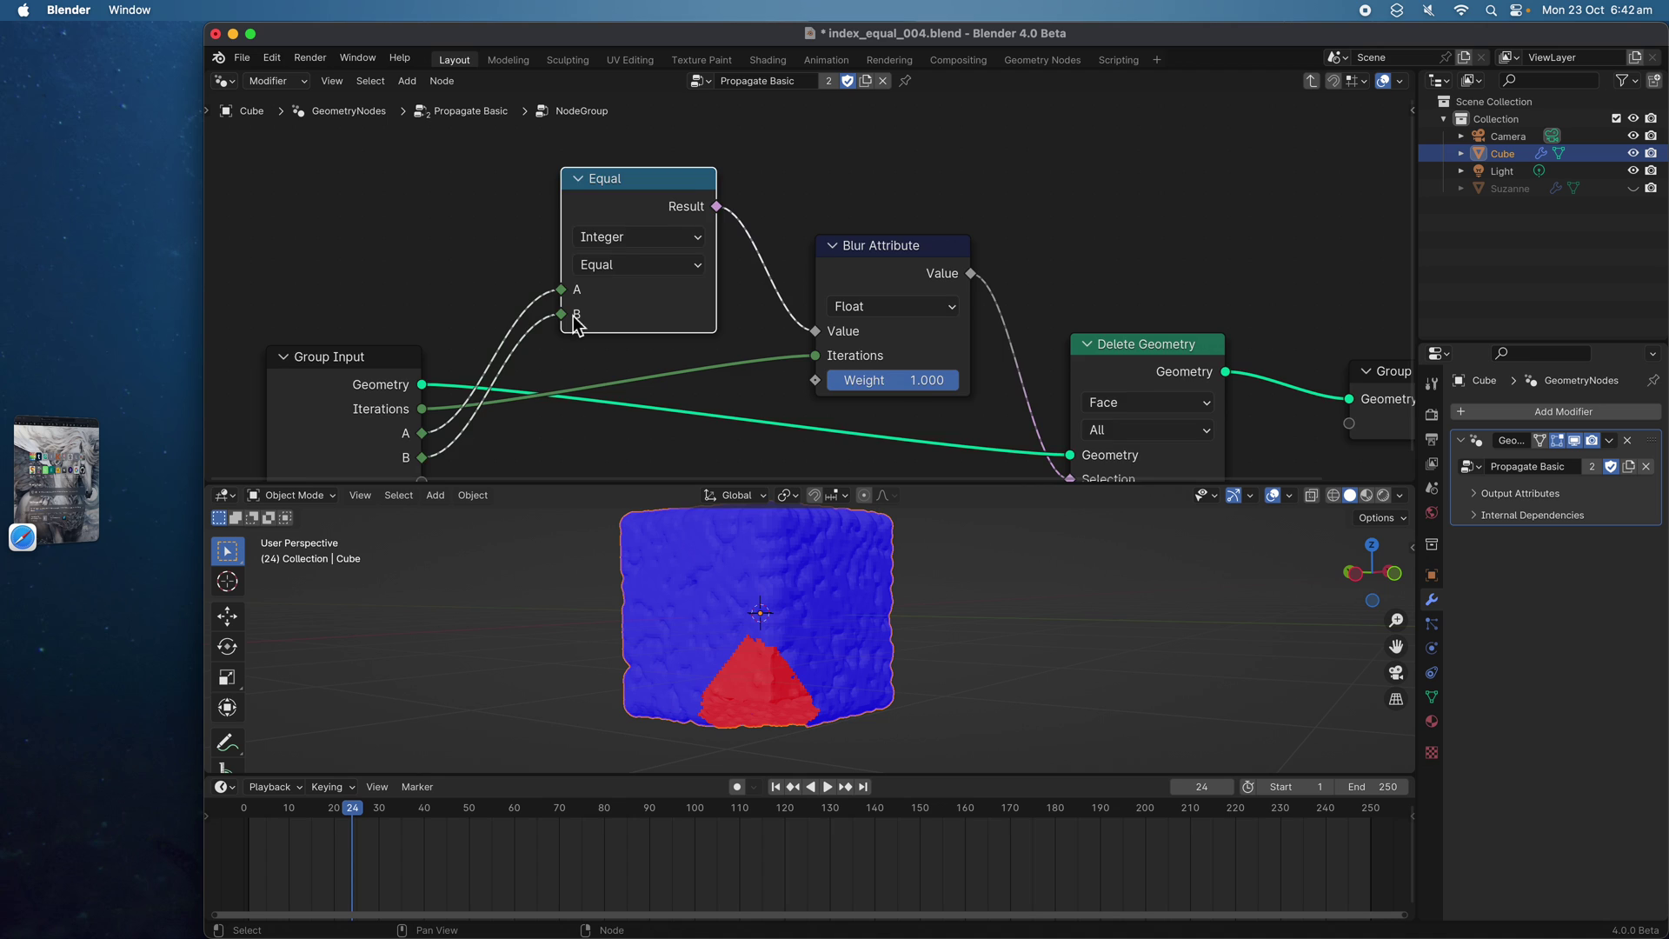
pyautogui.press('Tab')
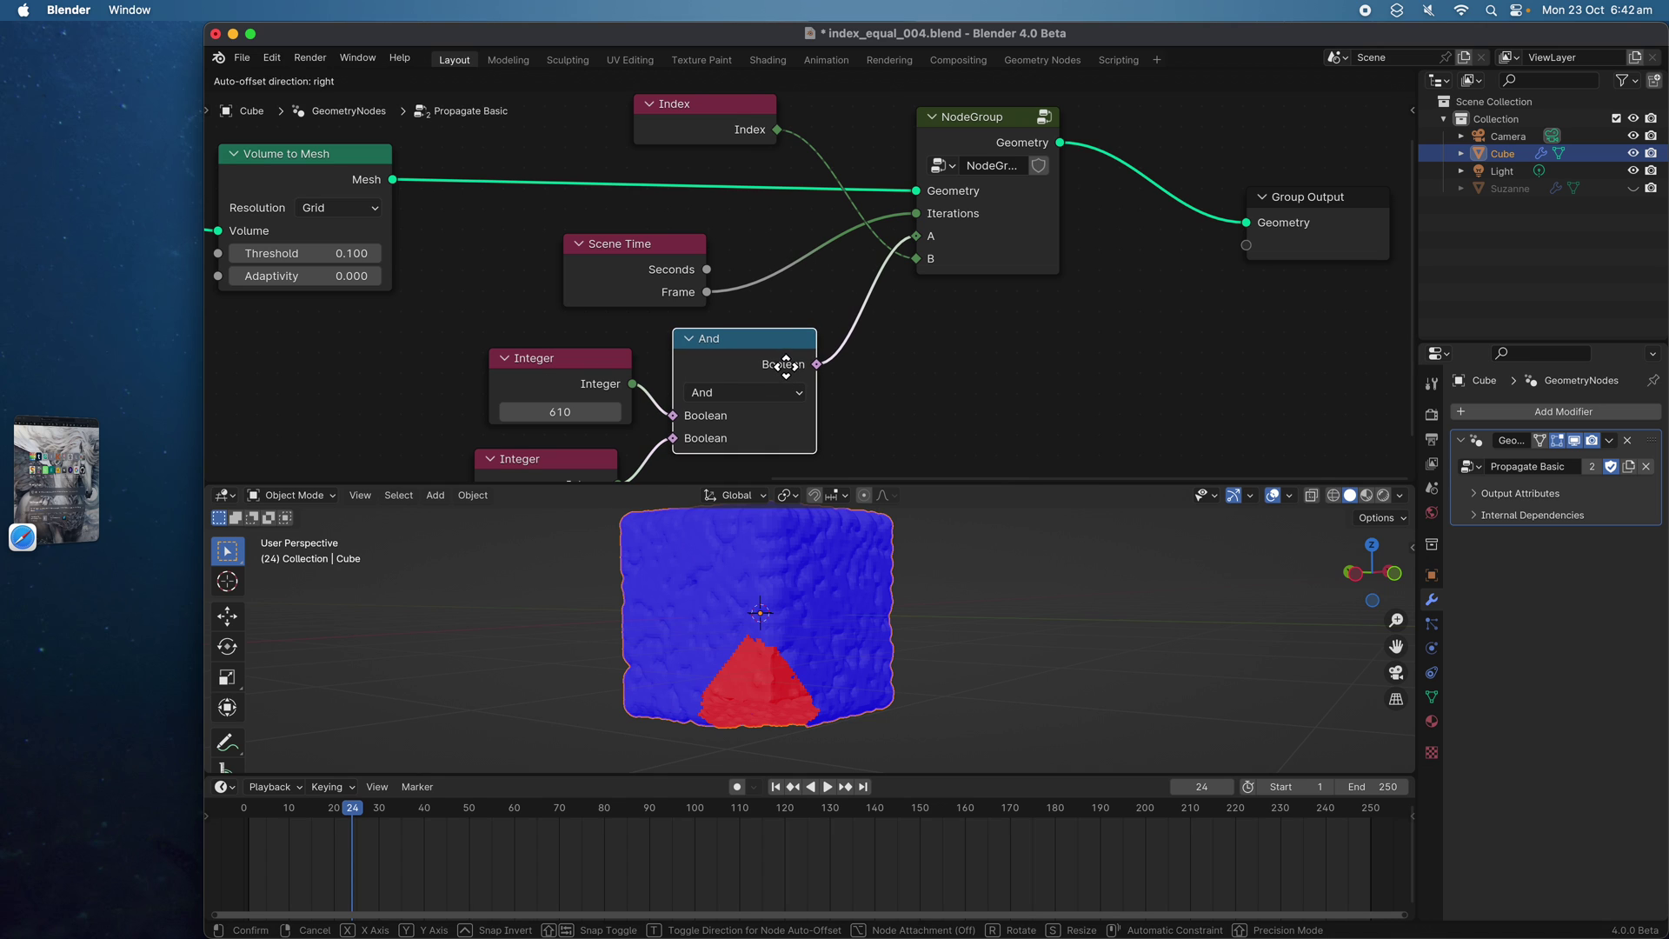
pyautogui.press('x')
pyautogui.moveTo(633, 384); pyautogui.dragTo(915, 239)
pyautogui.click(535, 460)
pyautogui.press('x')
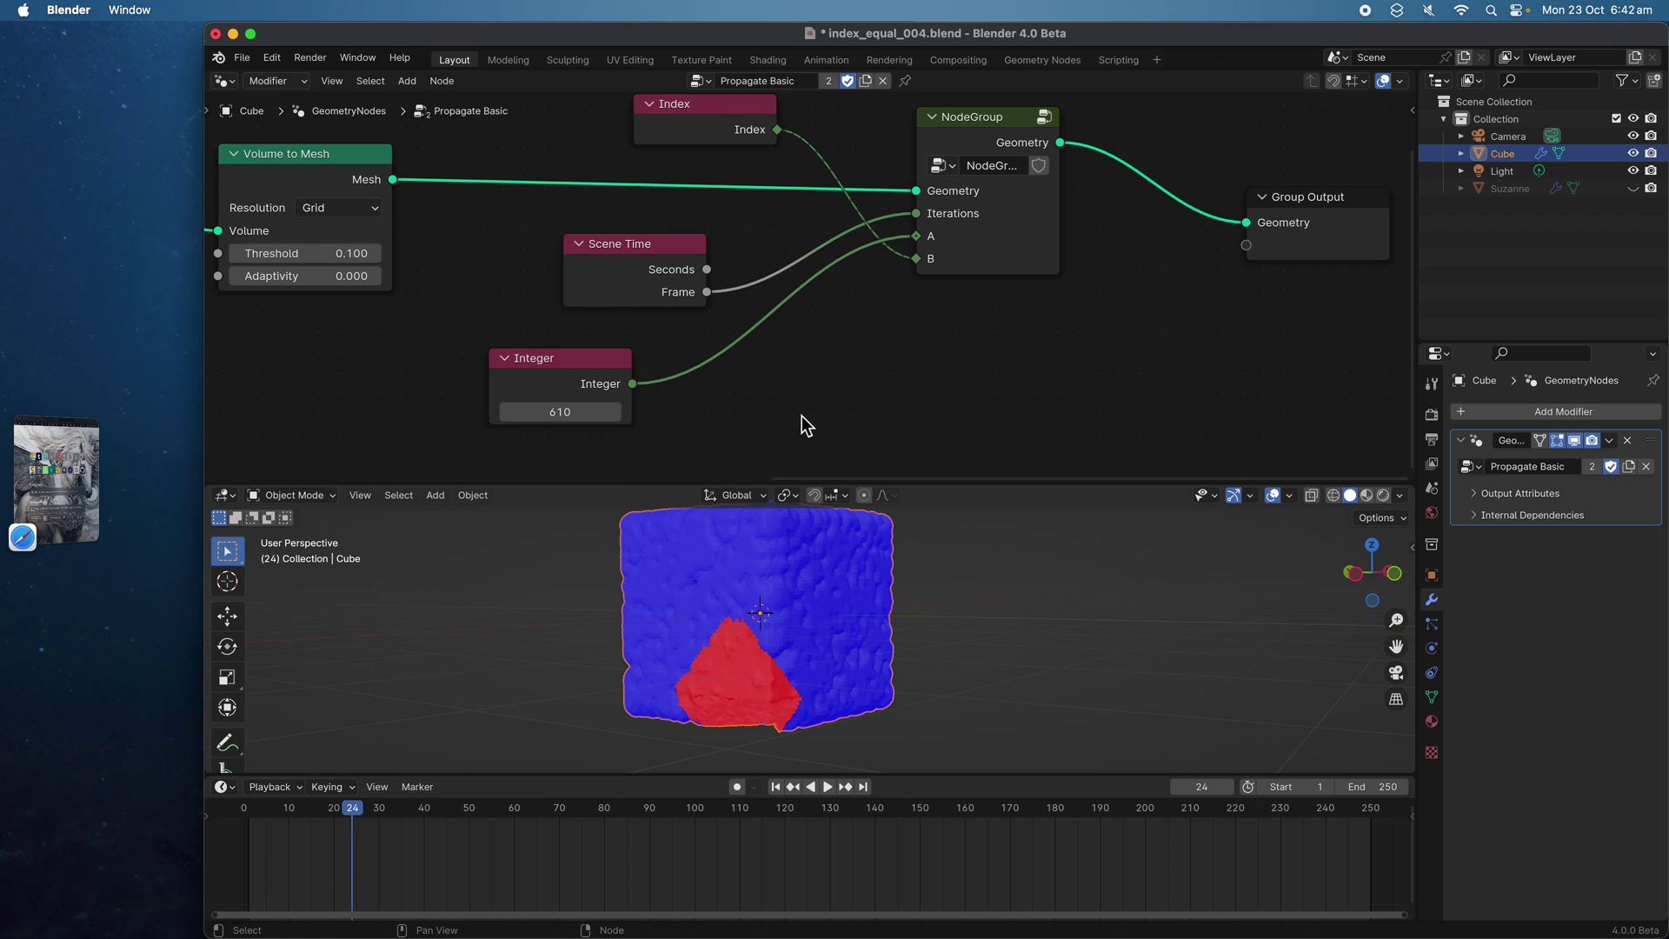
# Set the remaining Integer node to 1900 and reopen NodeGroup for editing
pyautogui.moveTo(616, 385); pyautogui.dragTo(365, 422)
pyautogui.moveTo(689, 424); pyautogui.dragTo(746, 423)
pyautogui.moveTo(763, 388); pyautogui.dragTo(671, 424, button='middle')
pyautogui.moveTo(578, 168); pyautogui.dragTo(554, 170)
pyautogui.moveTo(561, 294); pyautogui.dragTo(590, 296)
pyautogui.moveTo(878, 168); pyautogui.dragTo(859, 172)
pyautogui.press('Tab')
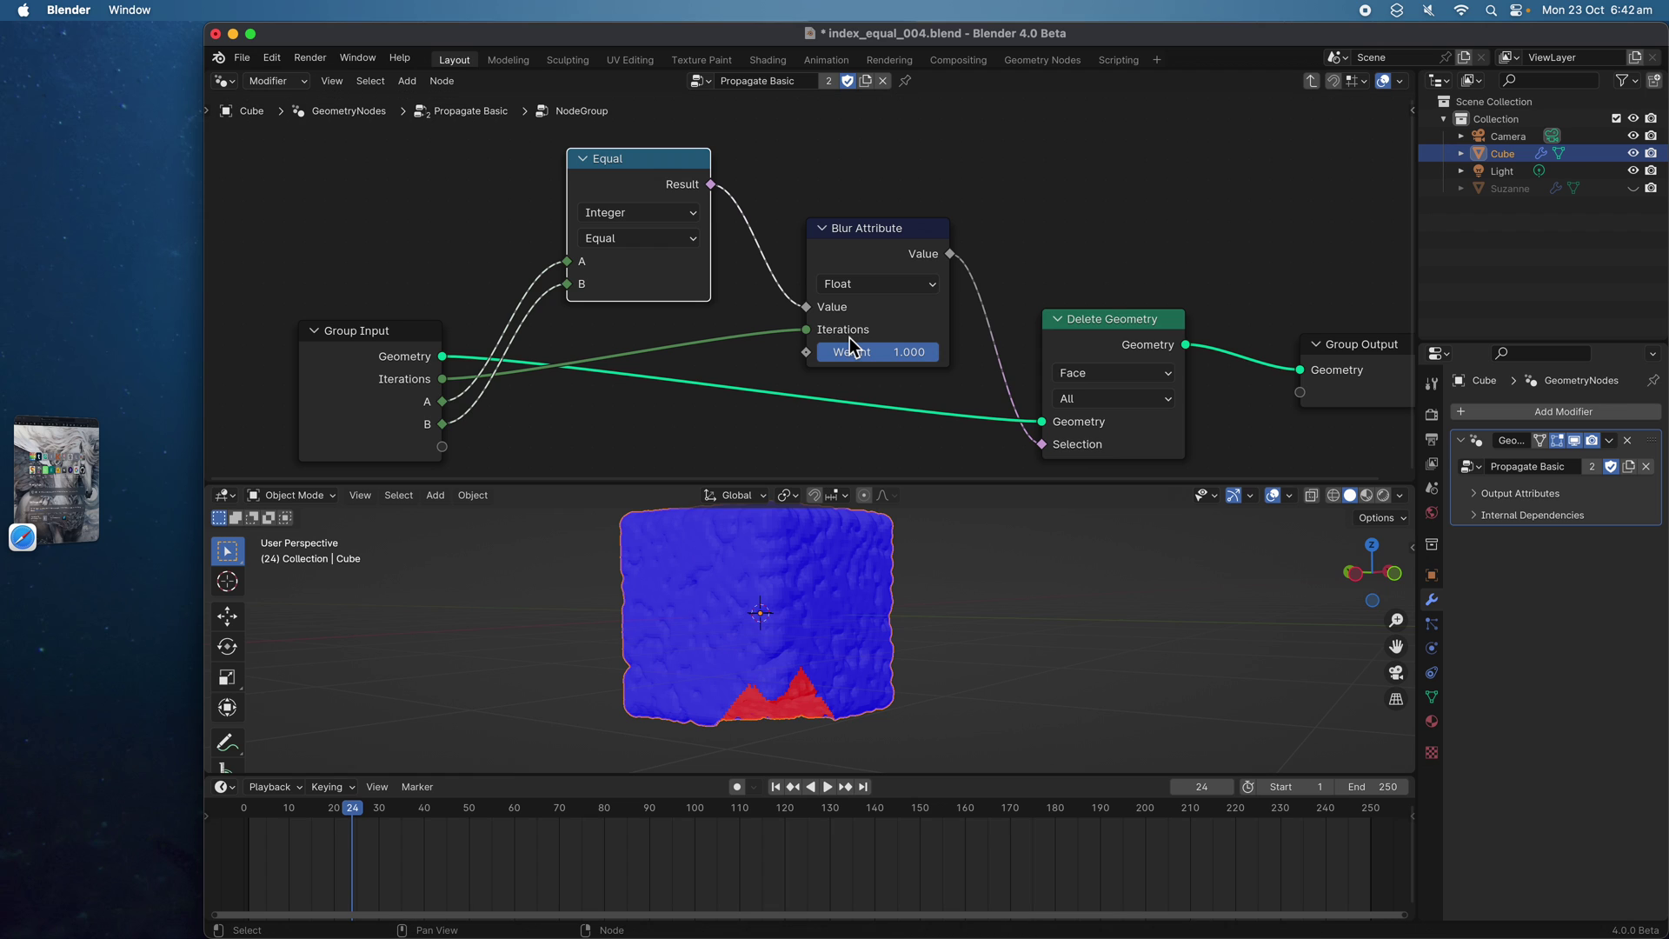
# Play the animation to examine how the face deletion spreads across the Cube from the single index
pyautogui.press('space')
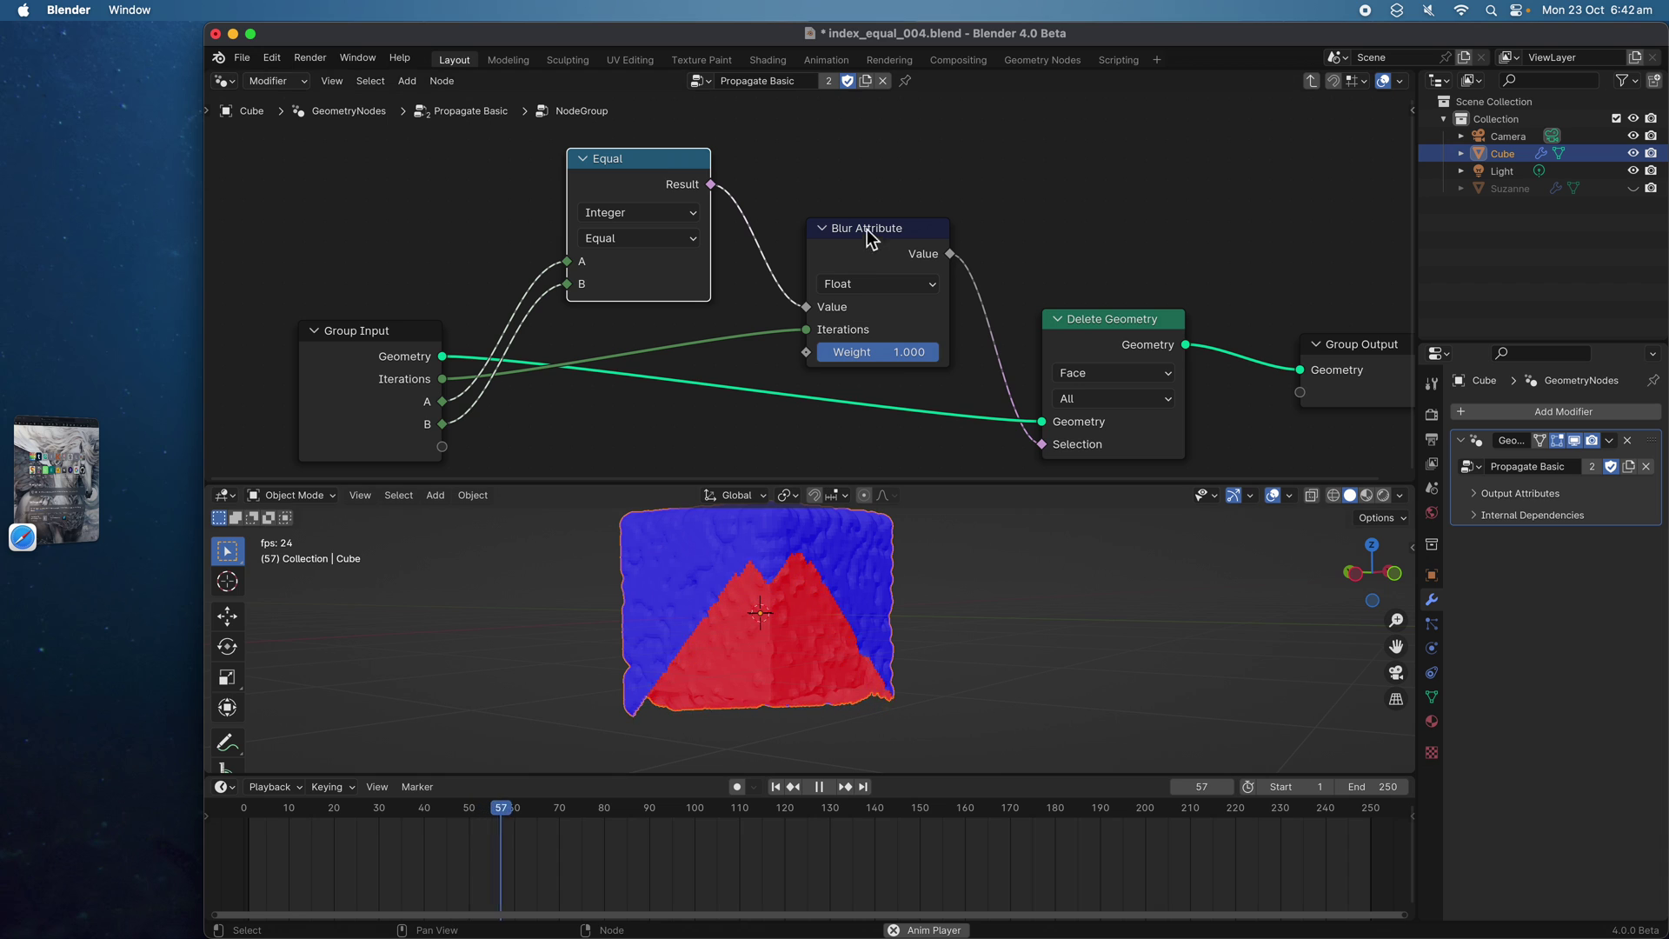
pyautogui.scroll(-3, 956, 270)
pyautogui.hscroll(1, 956, 269)
pyautogui.hscroll(-3, 989, 586)
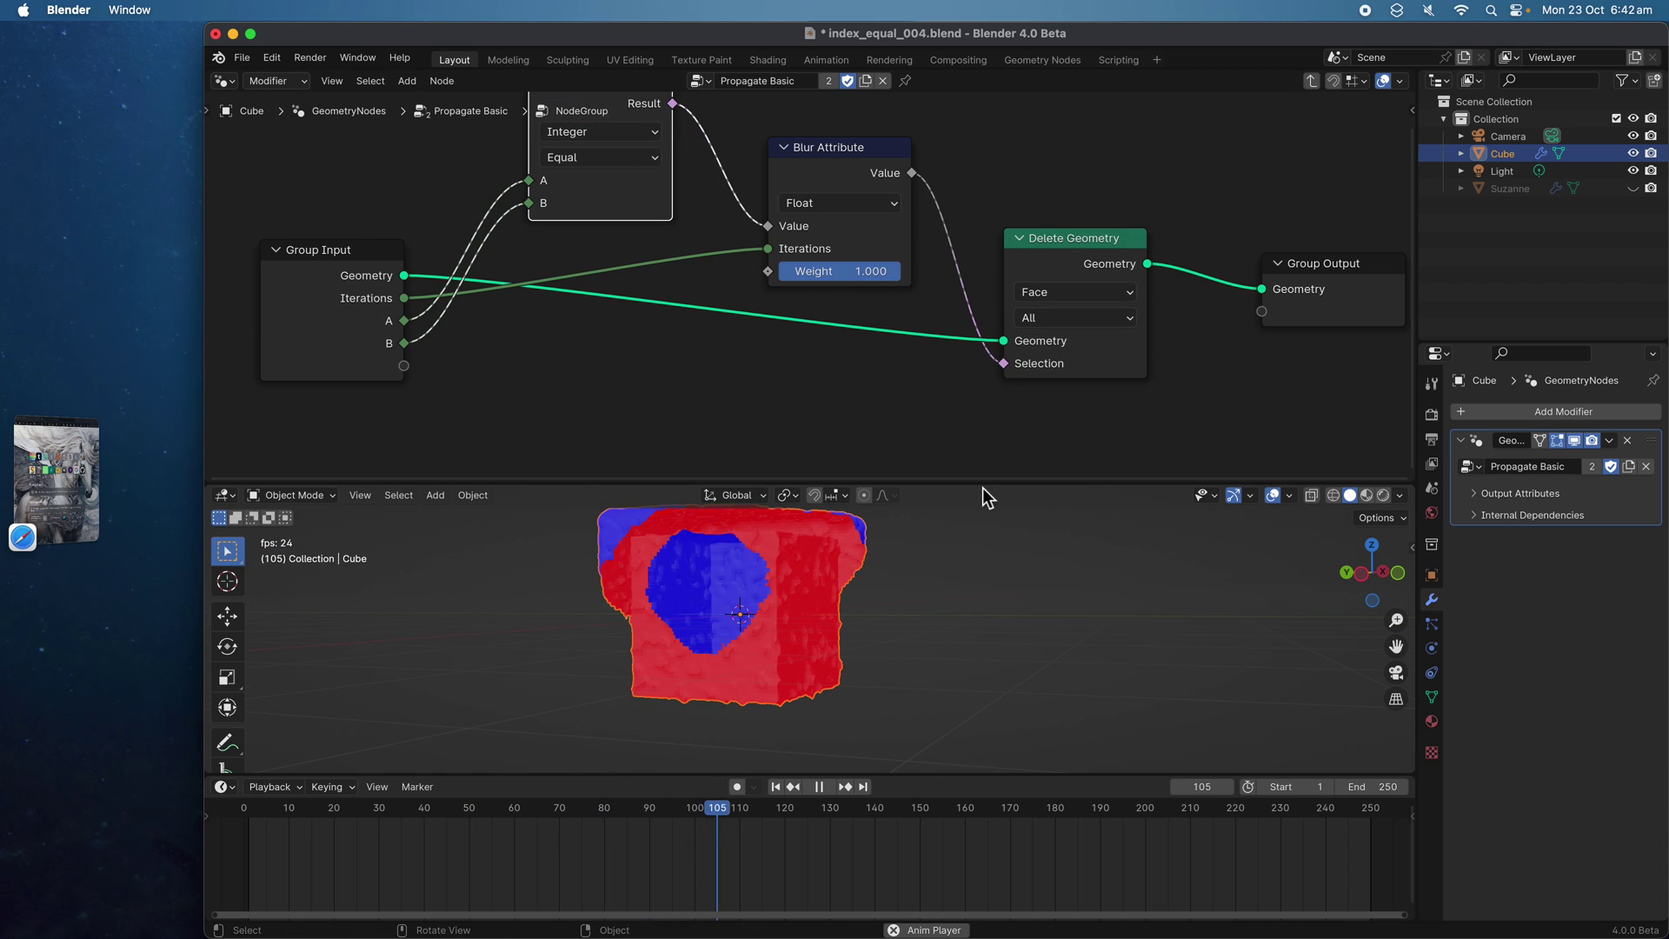
pyautogui.press('space')
# Move Delete Geometry down and add an Extrude Mesh node above it inside NodeGroup
pyautogui.moveTo(1058, 276); pyautogui.dragTo(1051, 341)
pyautogui.hscroll(4, 931, 246)
pyautogui.scroll(1, 932, 246)
pyautogui.hotkey('shift', 'a')
pyautogui.moveTo(936, 239)
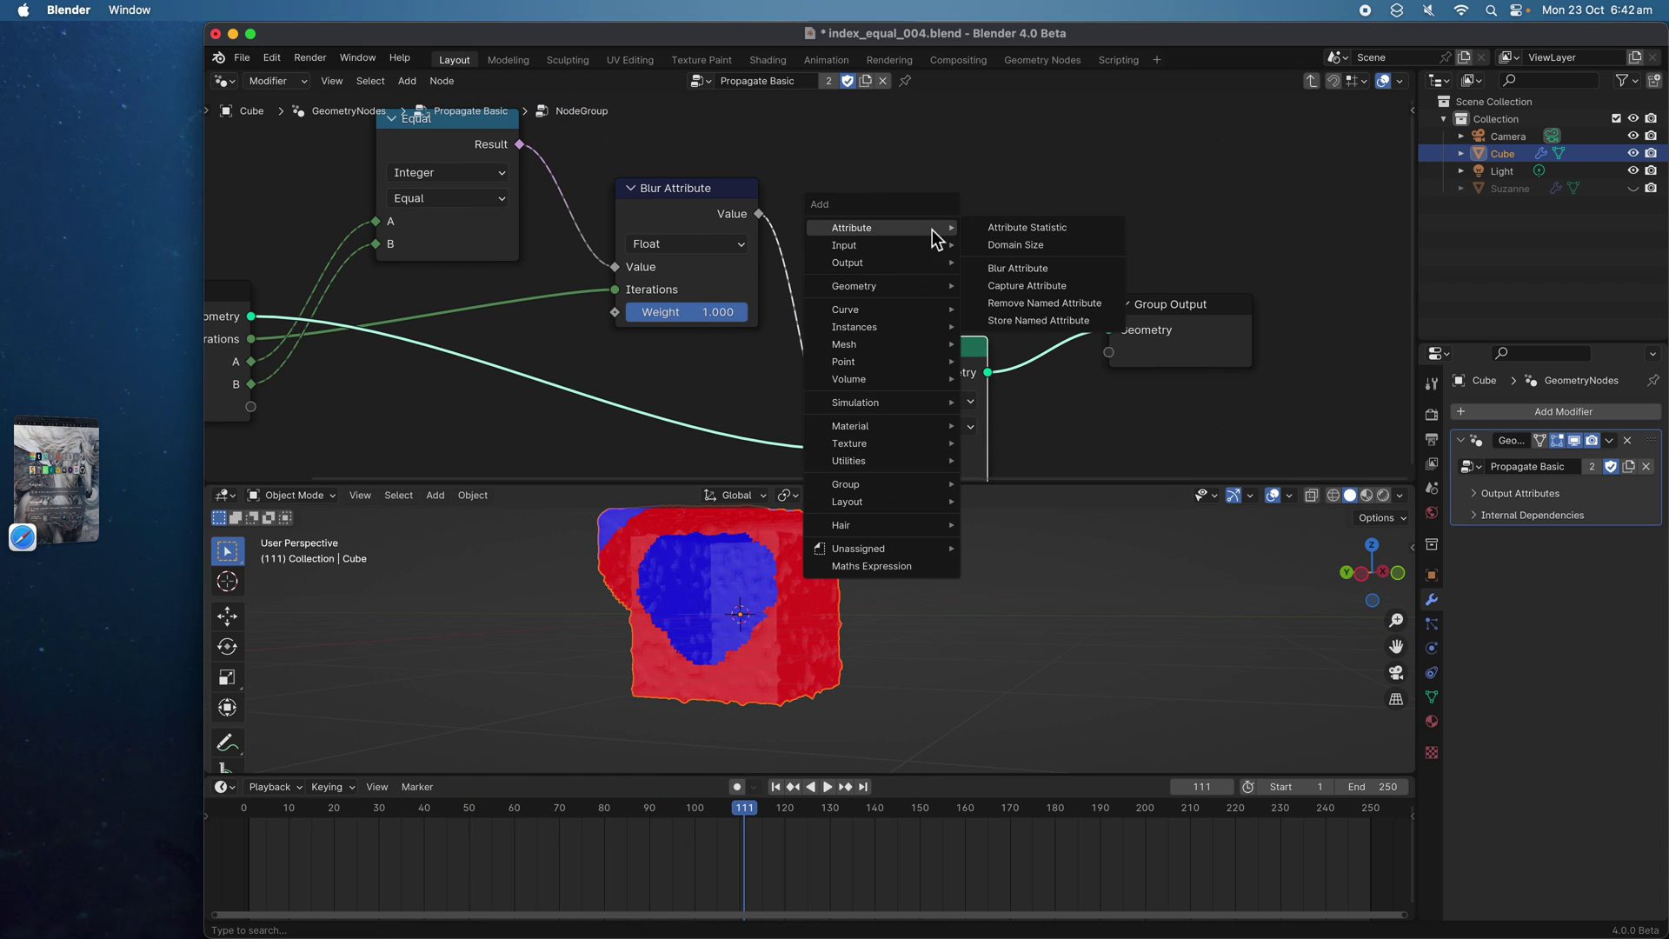
pyautogui.write('extr')
pyautogui.press('Return')
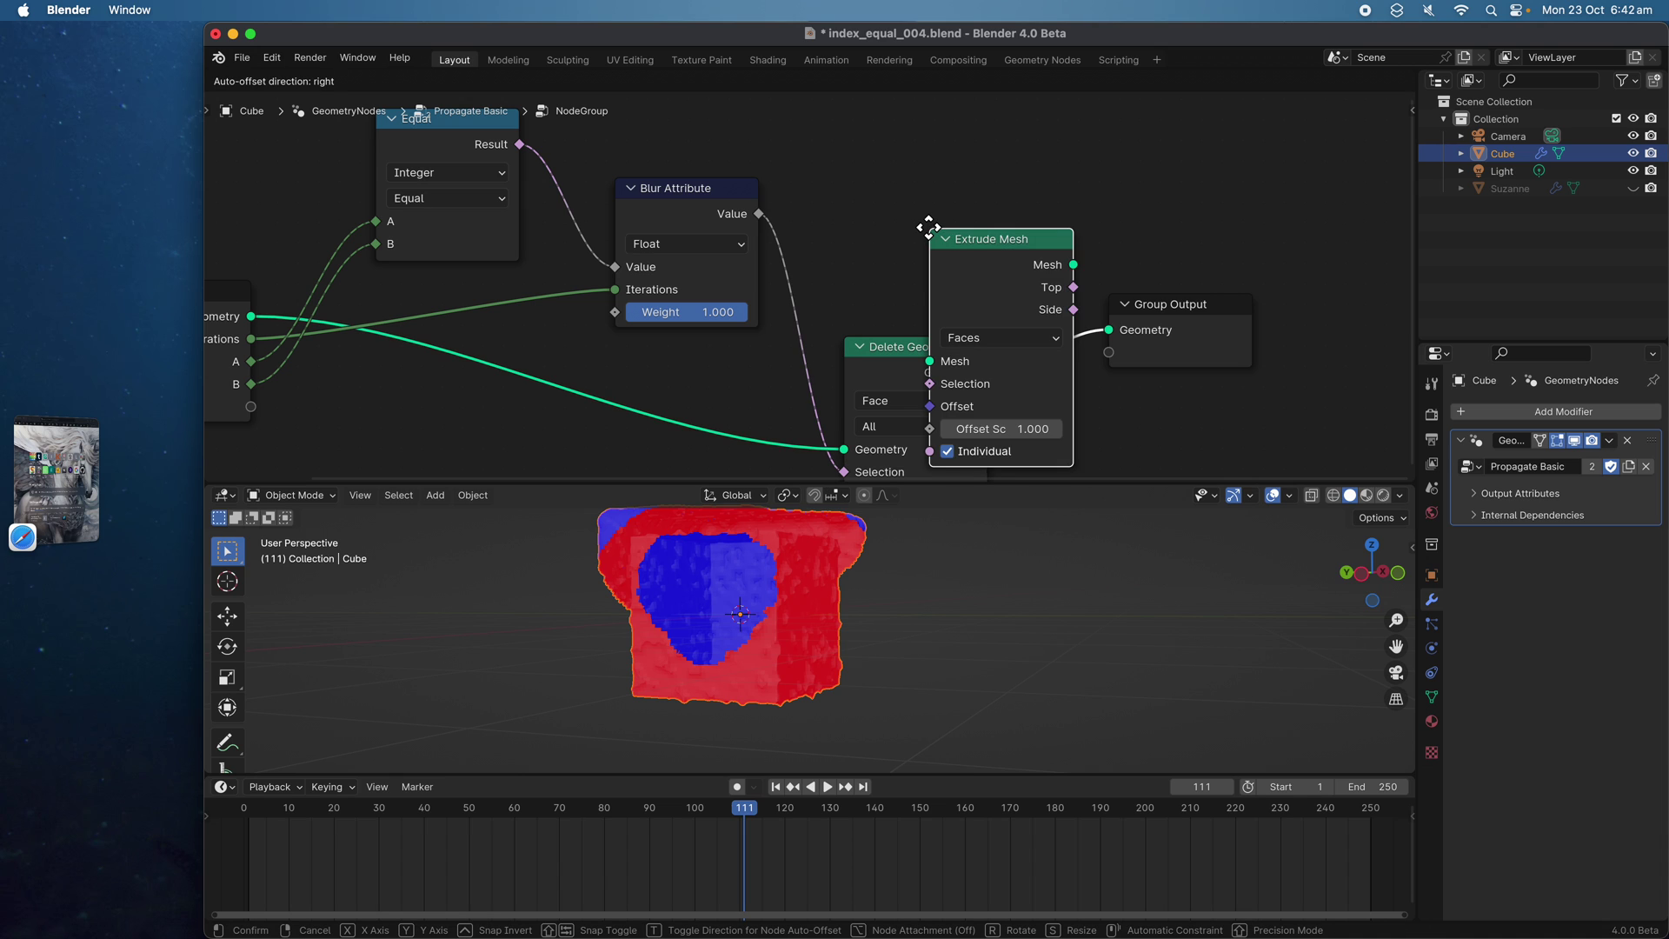
pyautogui.click(790, 230)
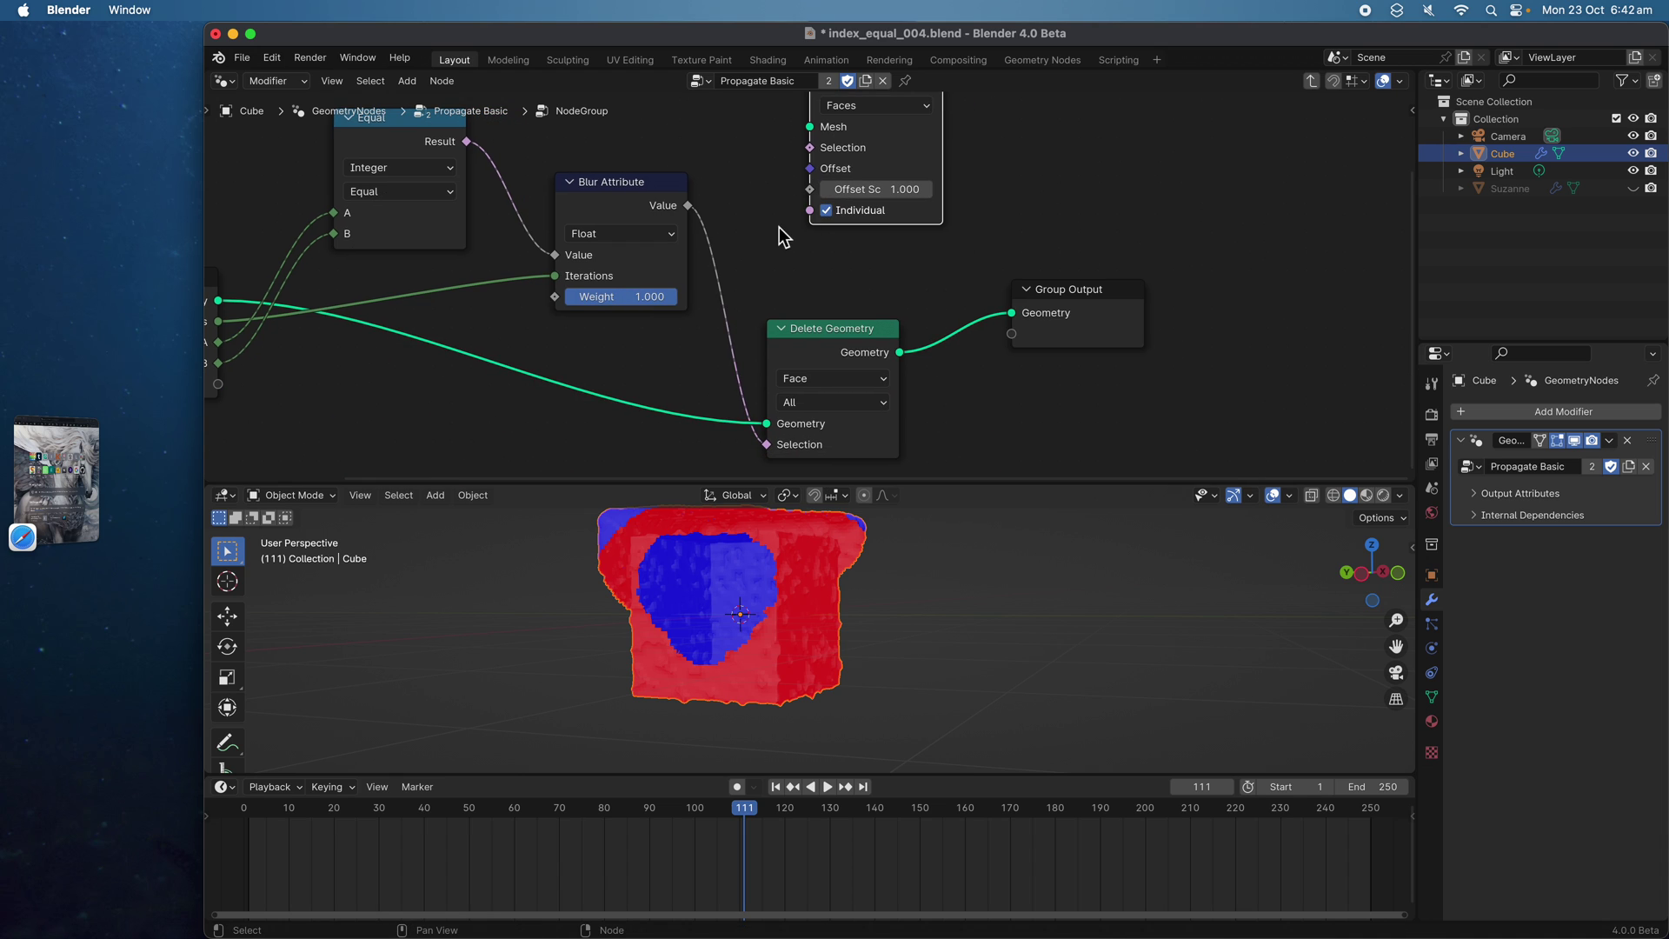
# Route the Group Input geometry through Extrude Mesh to the Group Output, bypassing Delete Geometry
pyautogui.scroll(-2, 790, 252)
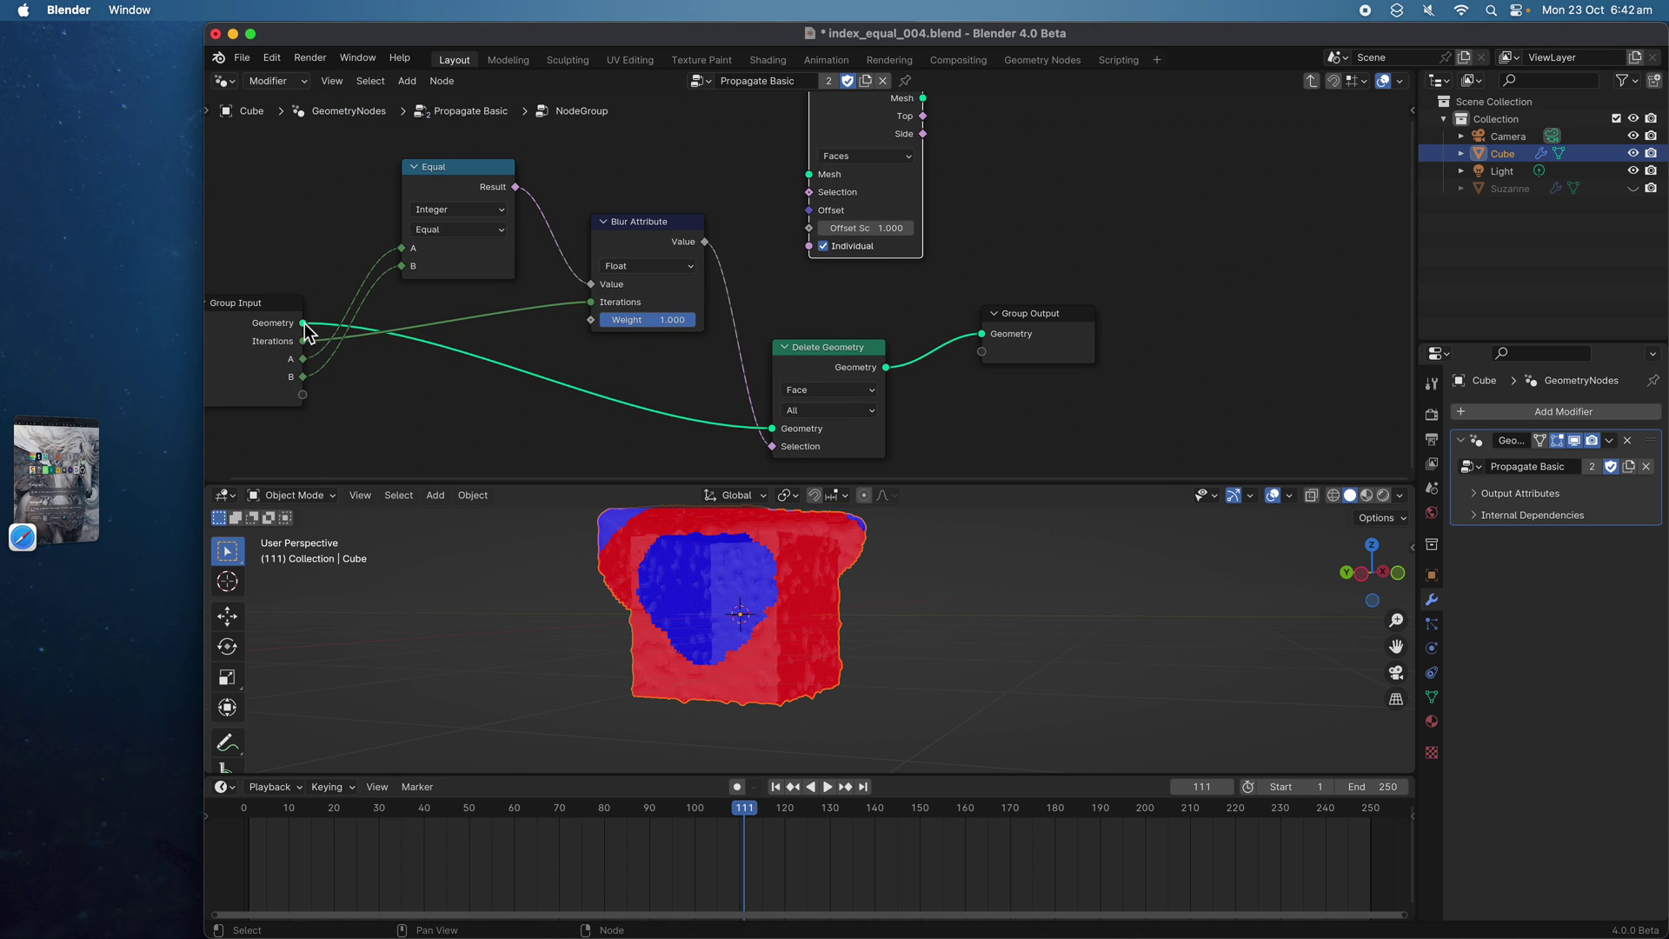
pyautogui.moveTo(304, 324); pyautogui.dragTo(809, 174)
pyautogui.moveTo(868, 129); pyautogui.dragTo(858, 157)
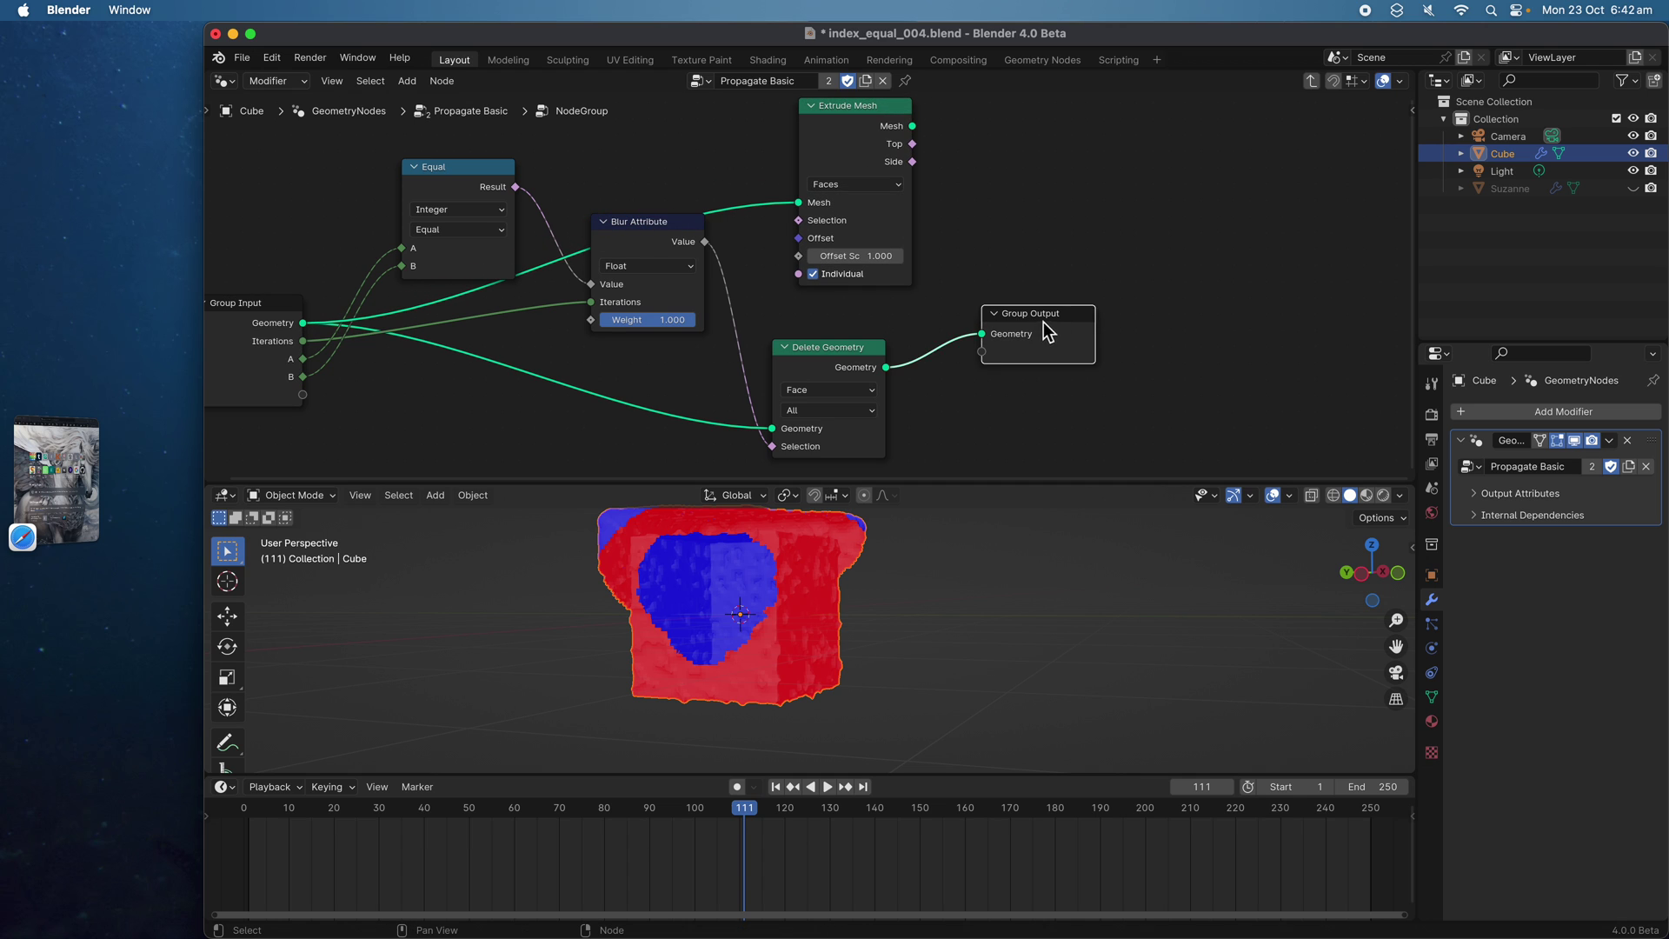
pyautogui.moveTo(1048, 331); pyautogui.dragTo(1136, 317)
pyautogui.moveTo(913, 126); pyautogui.dragTo(1069, 320)
pyautogui.moveTo(843, 364); pyautogui.dragTo(887, 356)
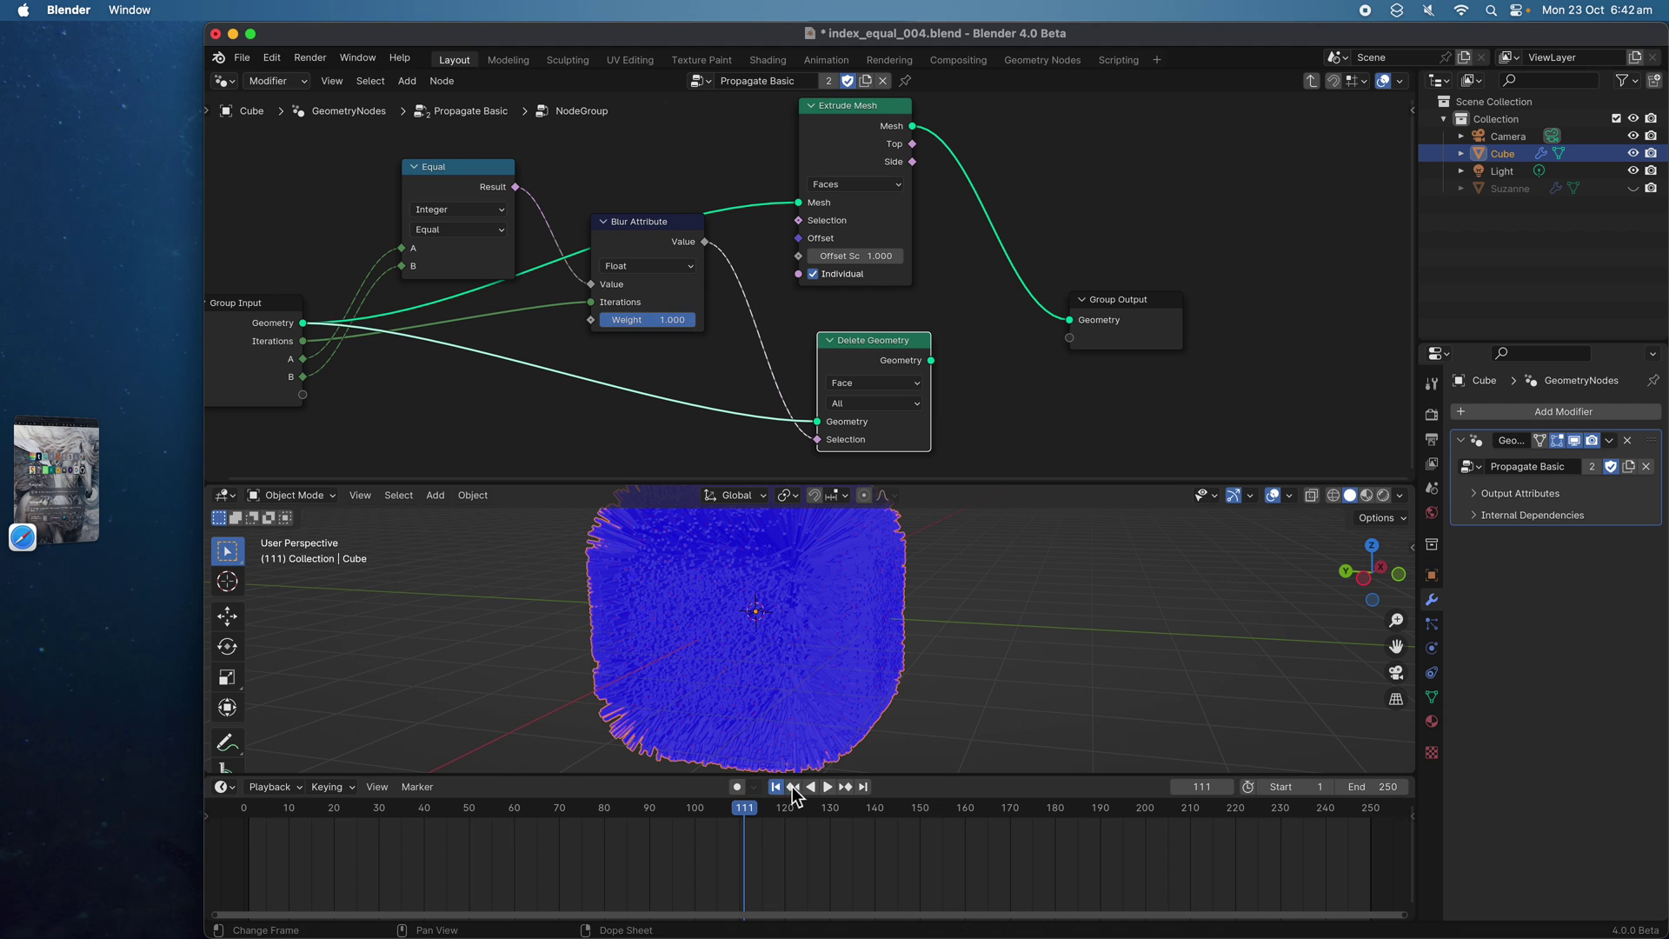
# Space out Extrude Mesh and Blur Attribute, and connect the blurred Value to Extrude Mesh's Selection
pyautogui.moveTo(873, 130); pyautogui.dragTo(904, 137)
pyautogui.moveTo(666, 259); pyautogui.dragTo(696, 308)
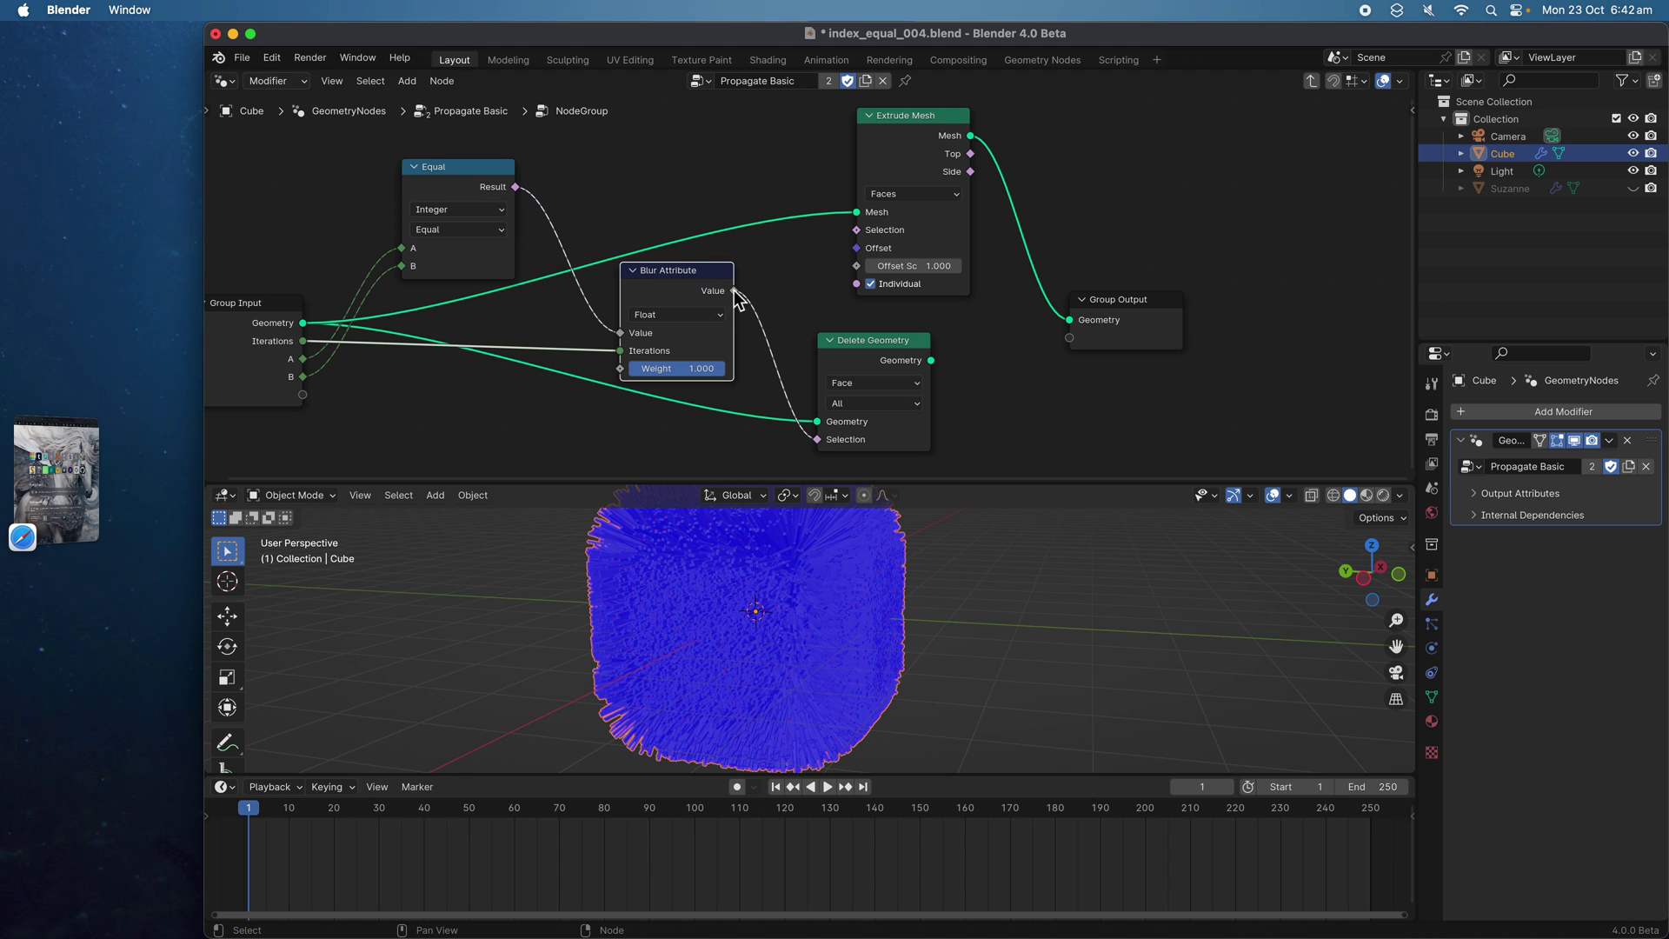
pyautogui.moveTo(734, 291); pyautogui.dragTo(857, 230)
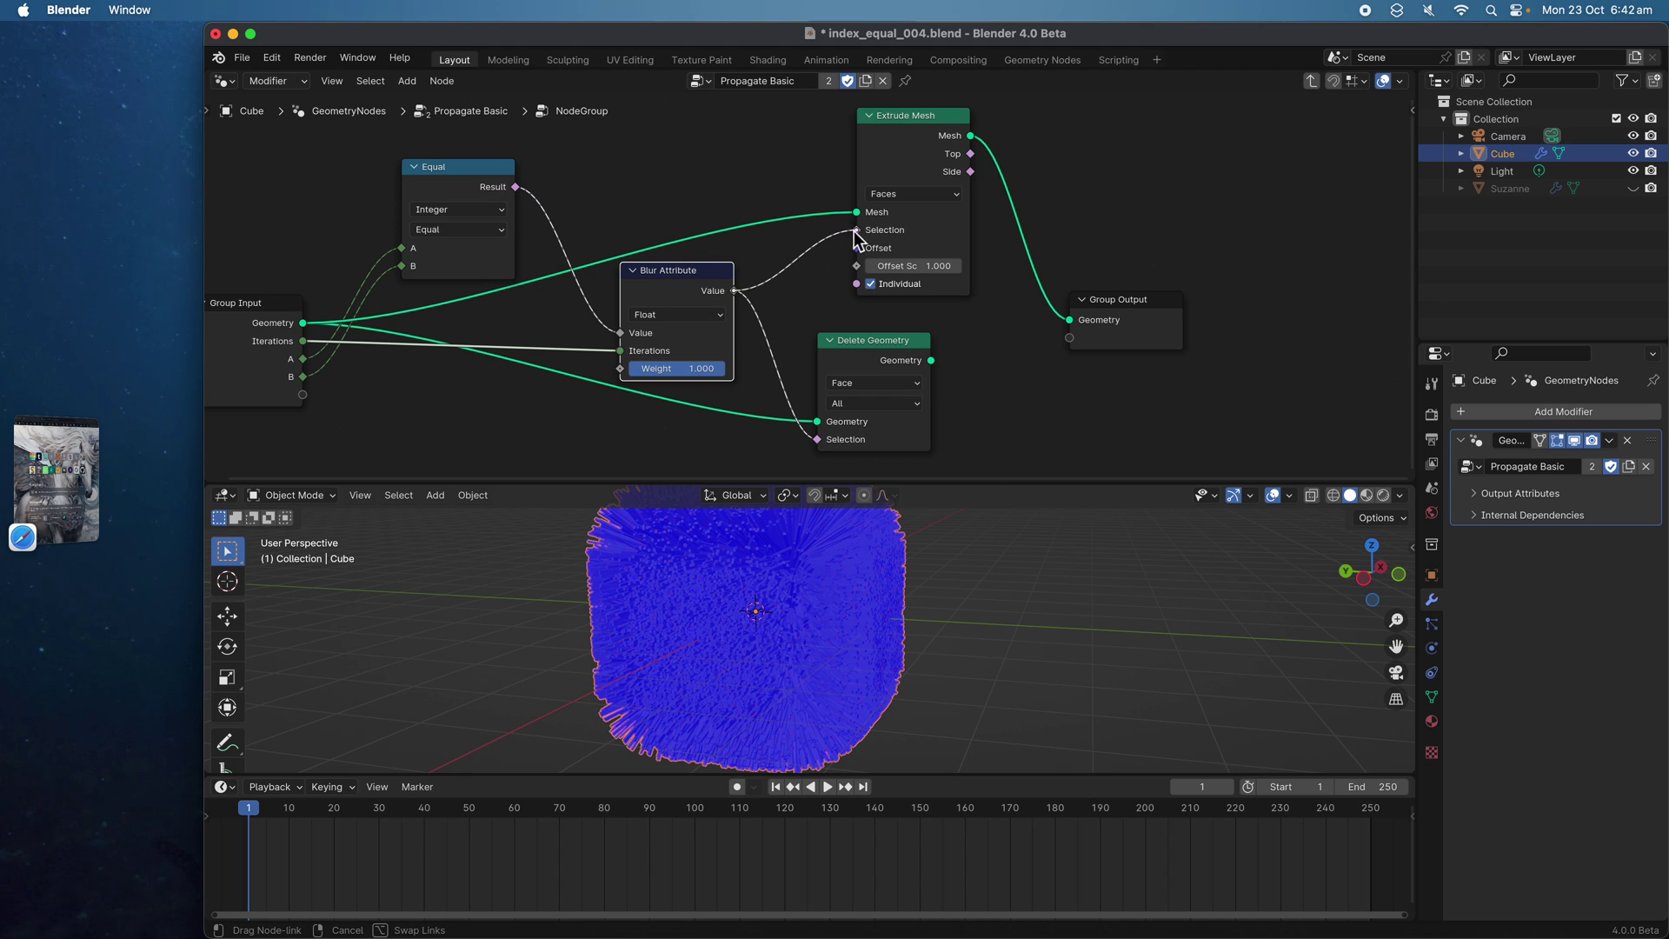
# Play the extrusion animation on the Cube and set Extrude Mesh's Offset Scale to 0.300
pyautogui.click(837, 787)
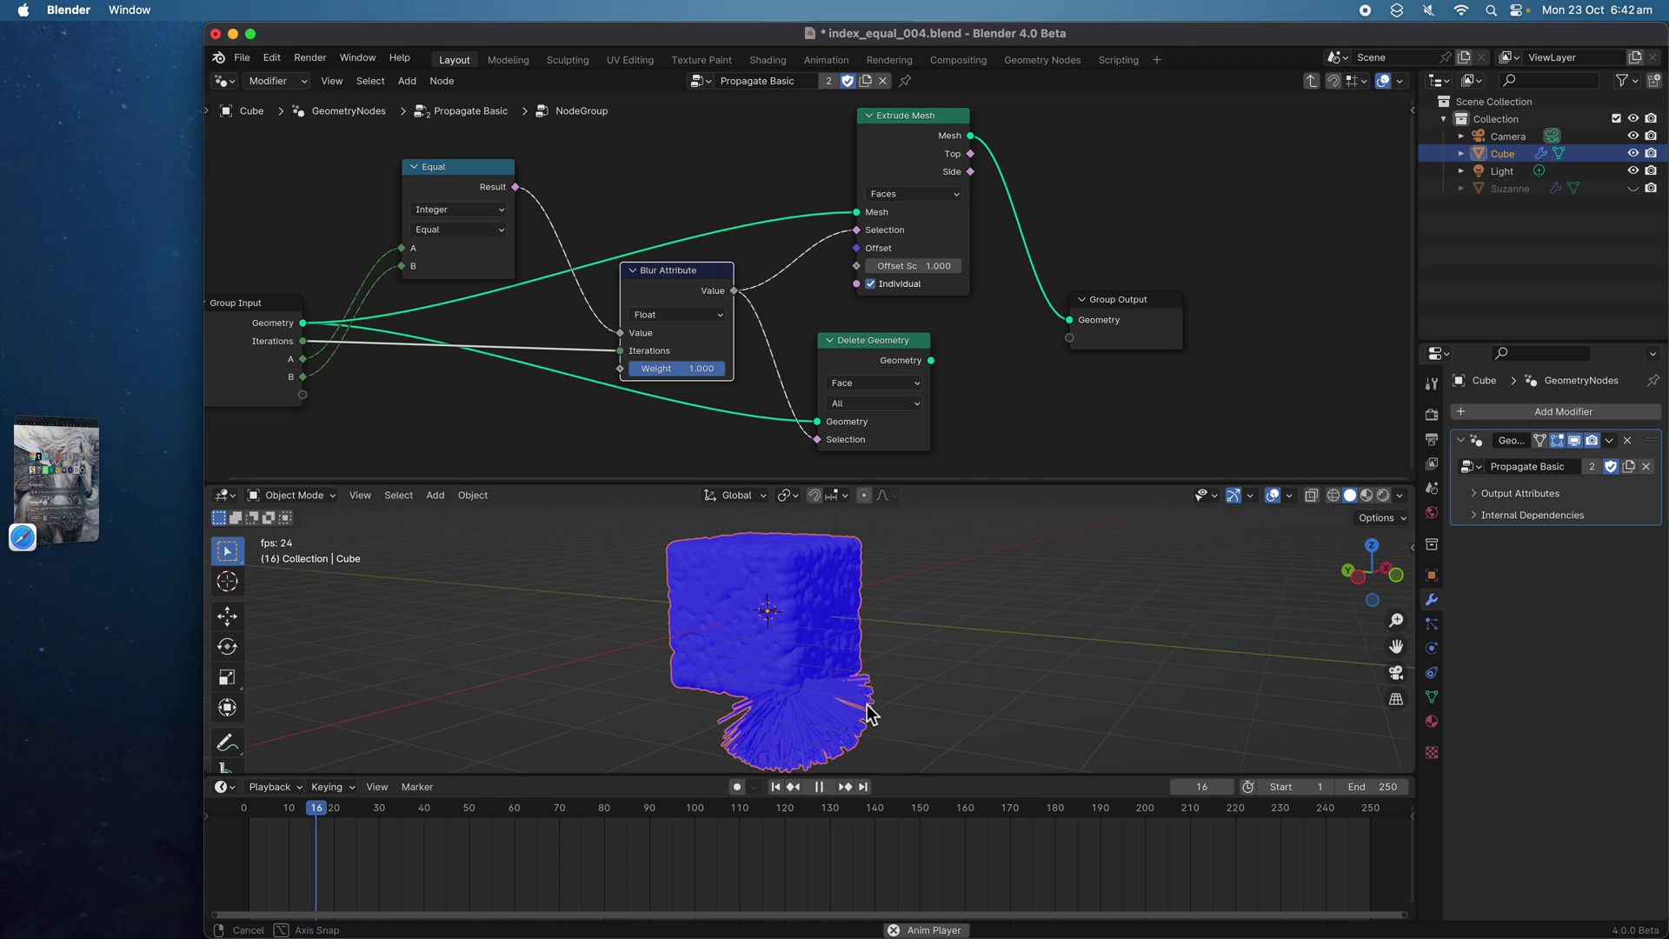
pyautogui.moveTo(895, 668); pyautogui.dragTo(797, 670, button='middle')
pyautogui.press('space')
pyautogui.moveTo(909, 264)
pyautogui.keyDown('shift'); pyautogui.mouseDown()
pyautogui.moveTo(846, 264)
pyautogui.moveTo(915, 265)
pyautogui.mouseUp(); pyautogui.keyUp('shift')
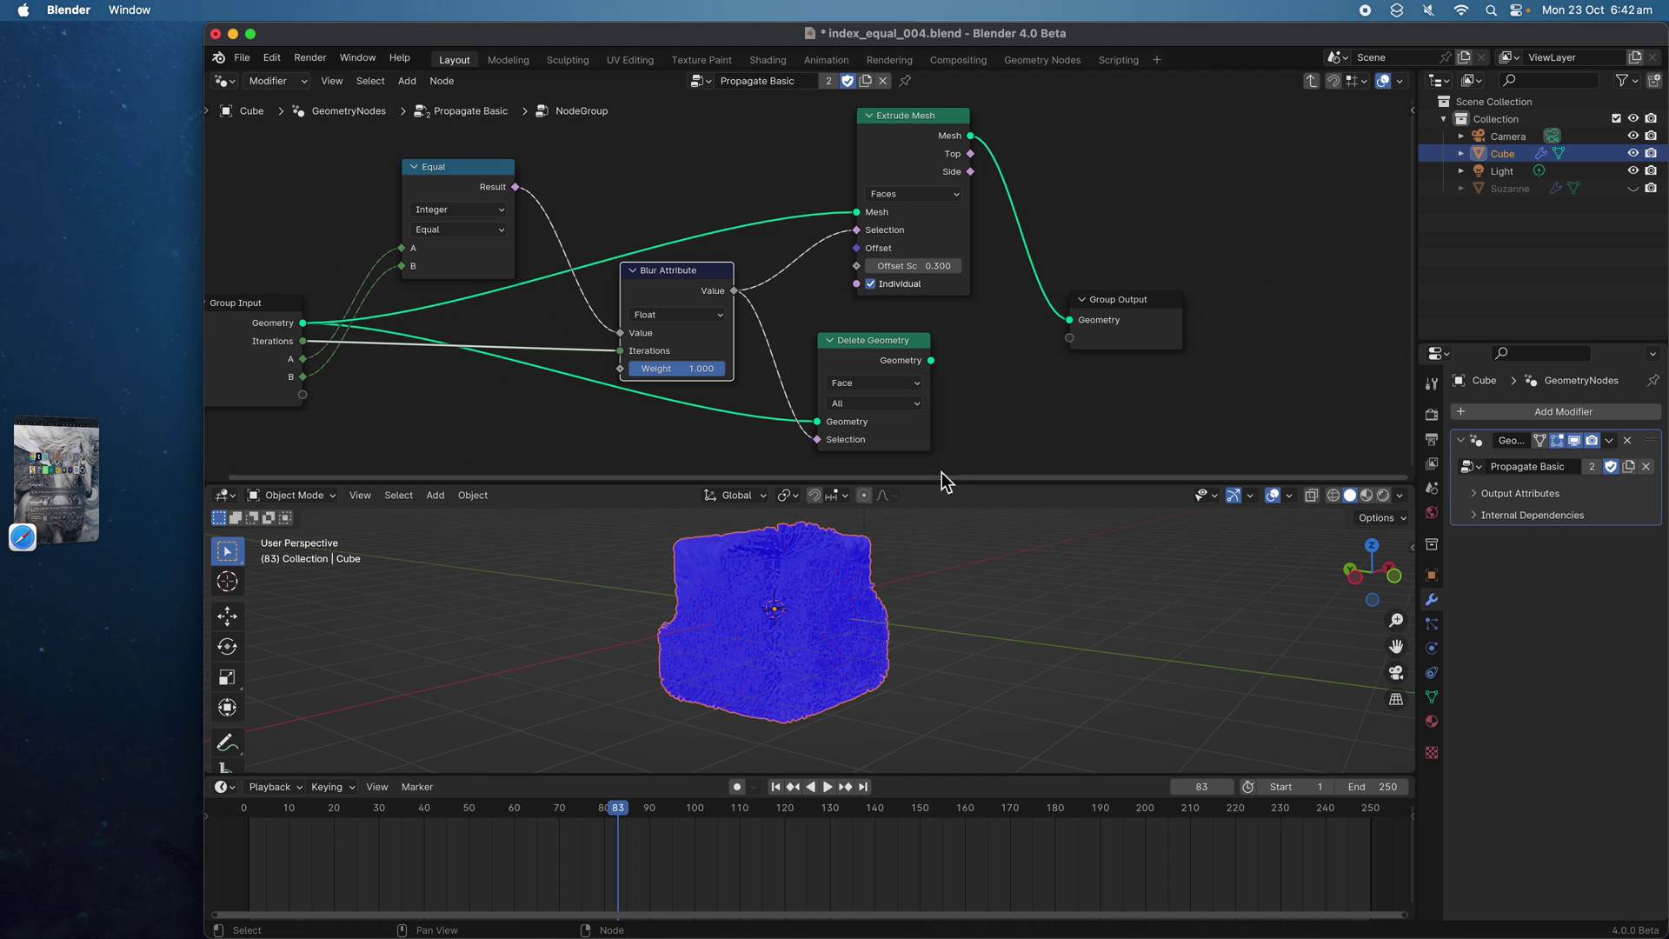
# Enlarge the 3D viewport and set its display to use Shadow with overlays and gizmos hidden
pyautogui.moveTo(946, 476); pyautogui.dragTo(952, 358)
pyautogui.click(1293, 374)
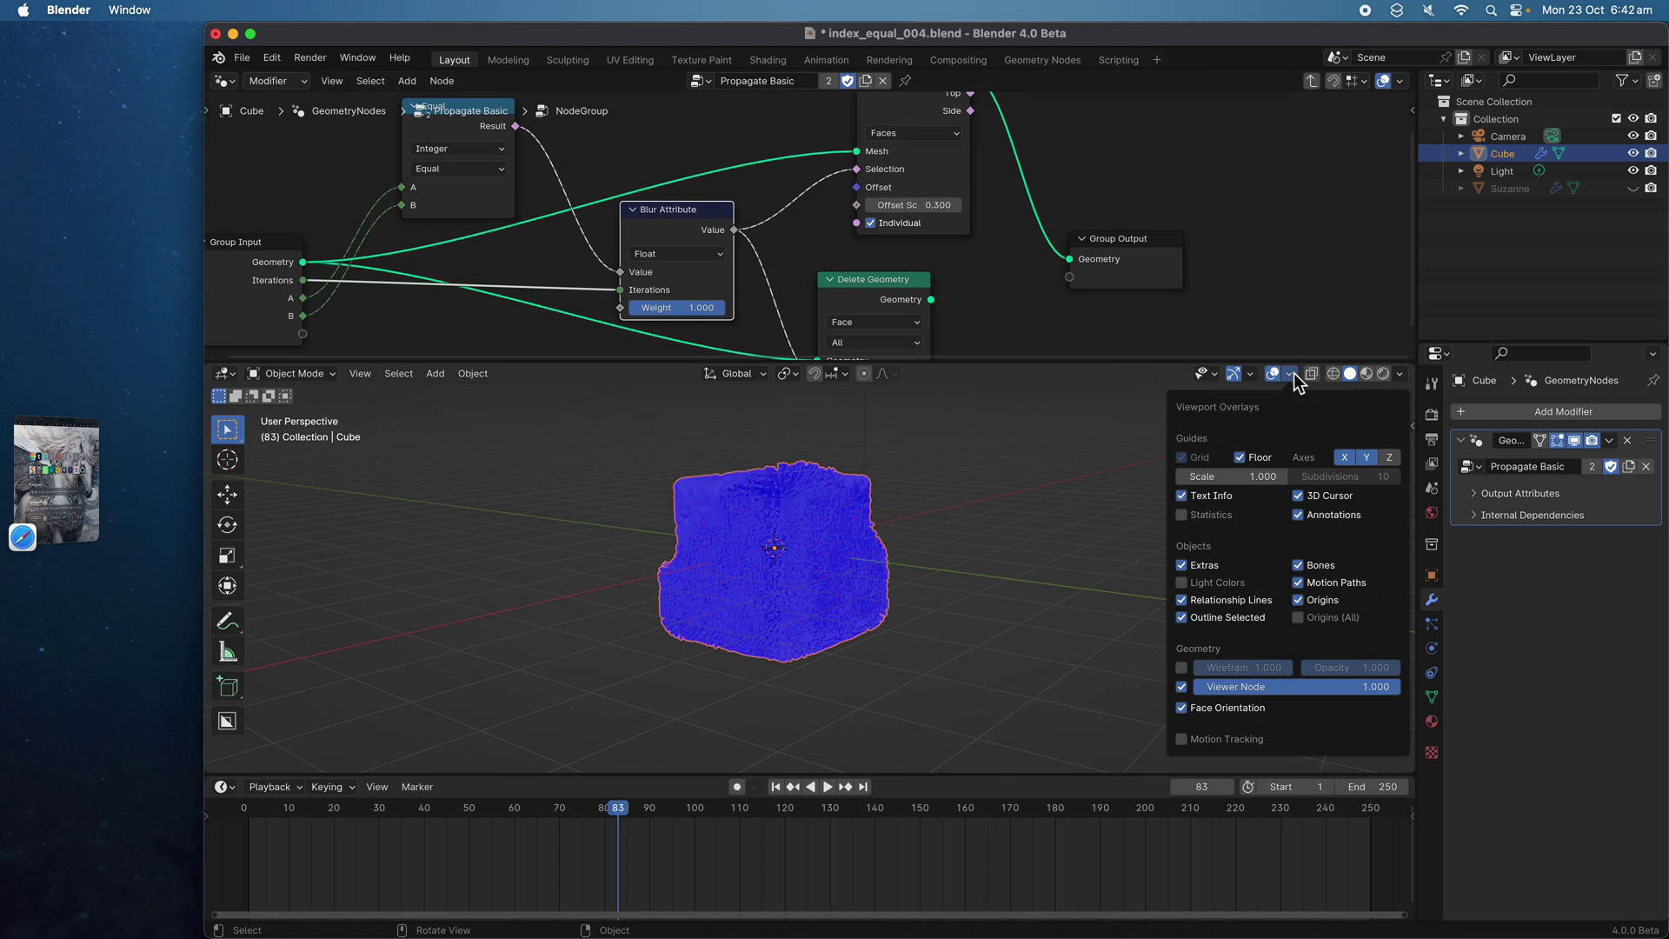
pyautogui.click(1398, 375)
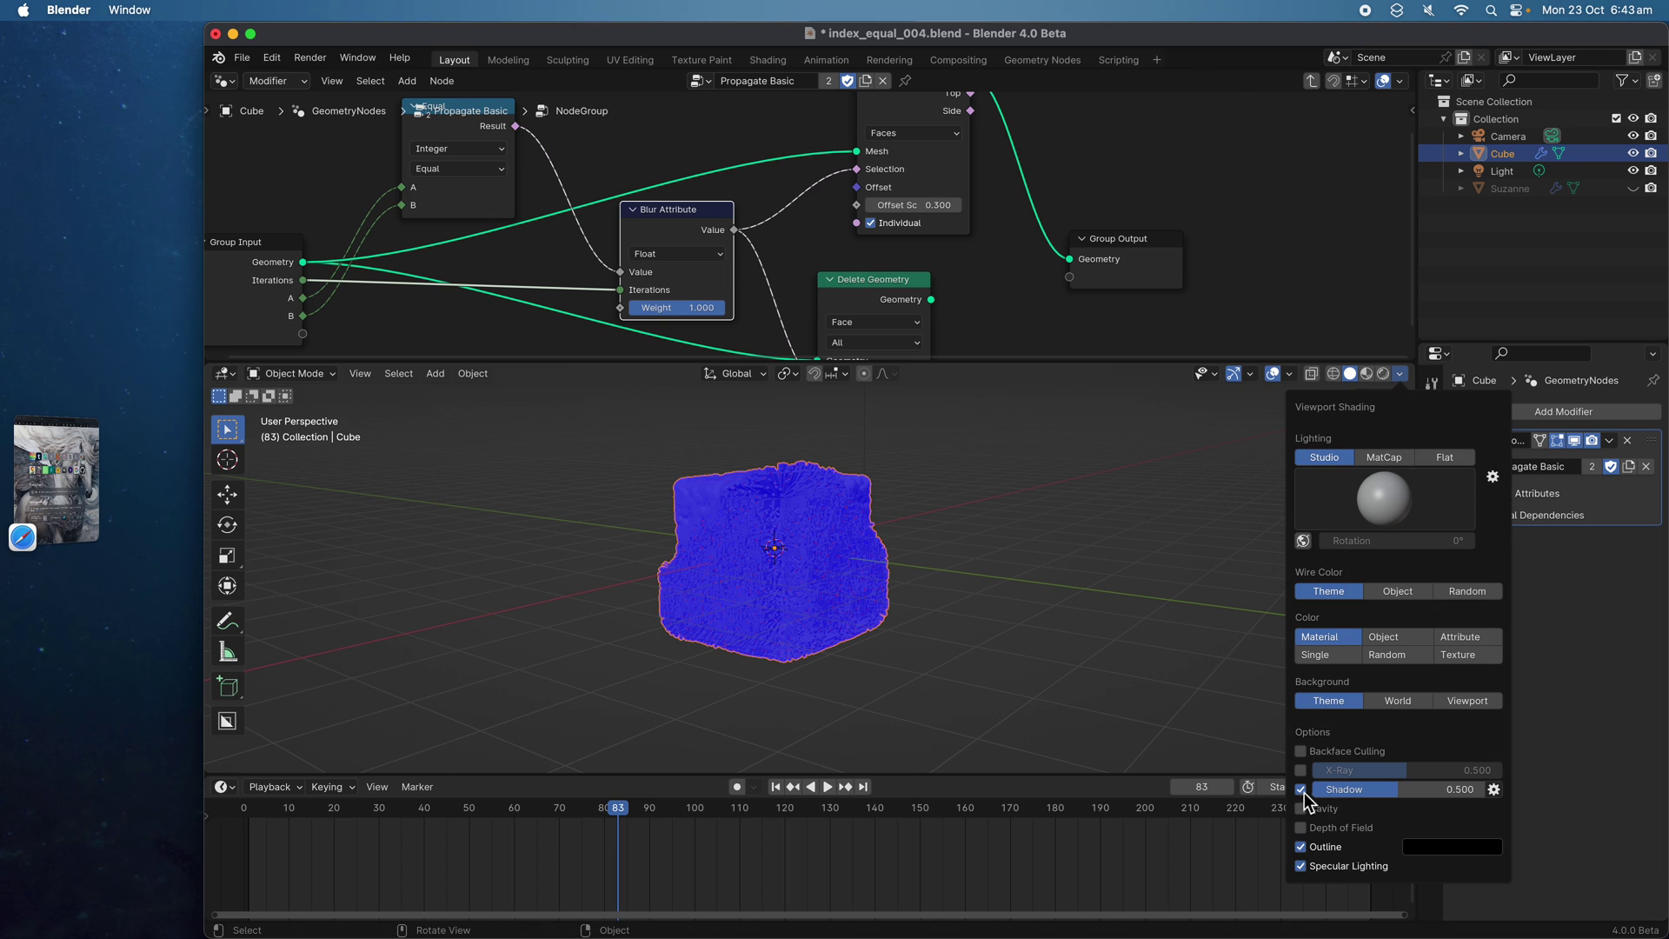
pyautogui.click(1274, 375)
pyautogui.click(1234, 374)
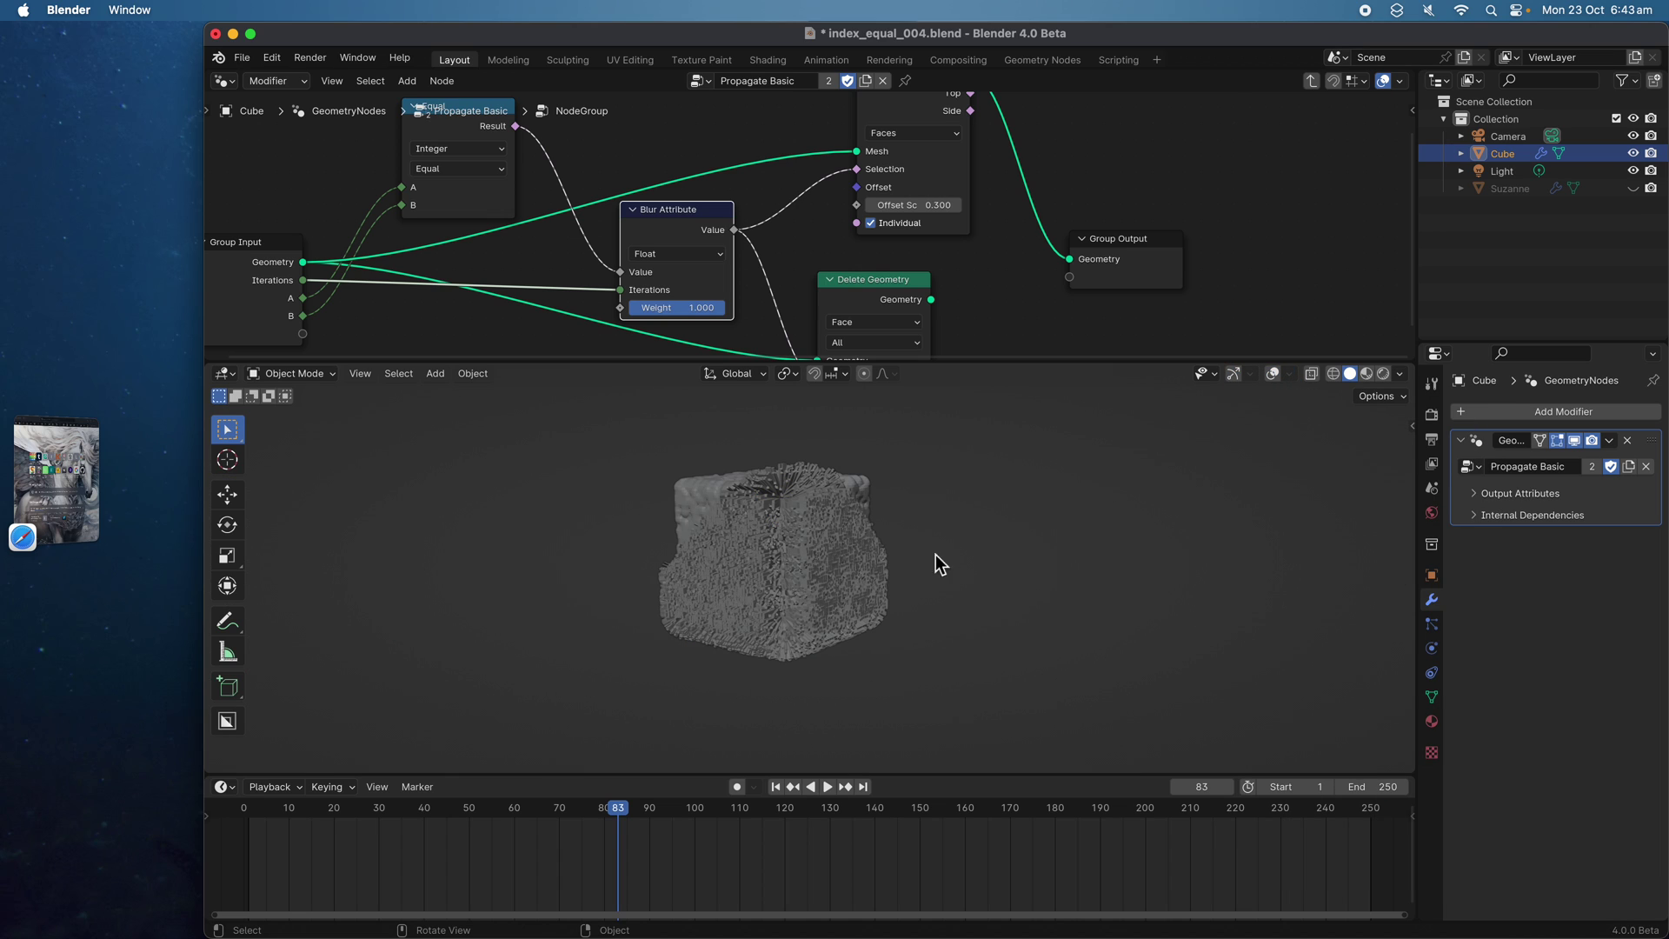
# Replay the animation from the first frame and examine the Cube's spreading extrusion from several sides
pyautogui.moveTo(935, 555); pyautogui.dragTo(963, 580, button='middle')
pyautogui.click(775, 787)
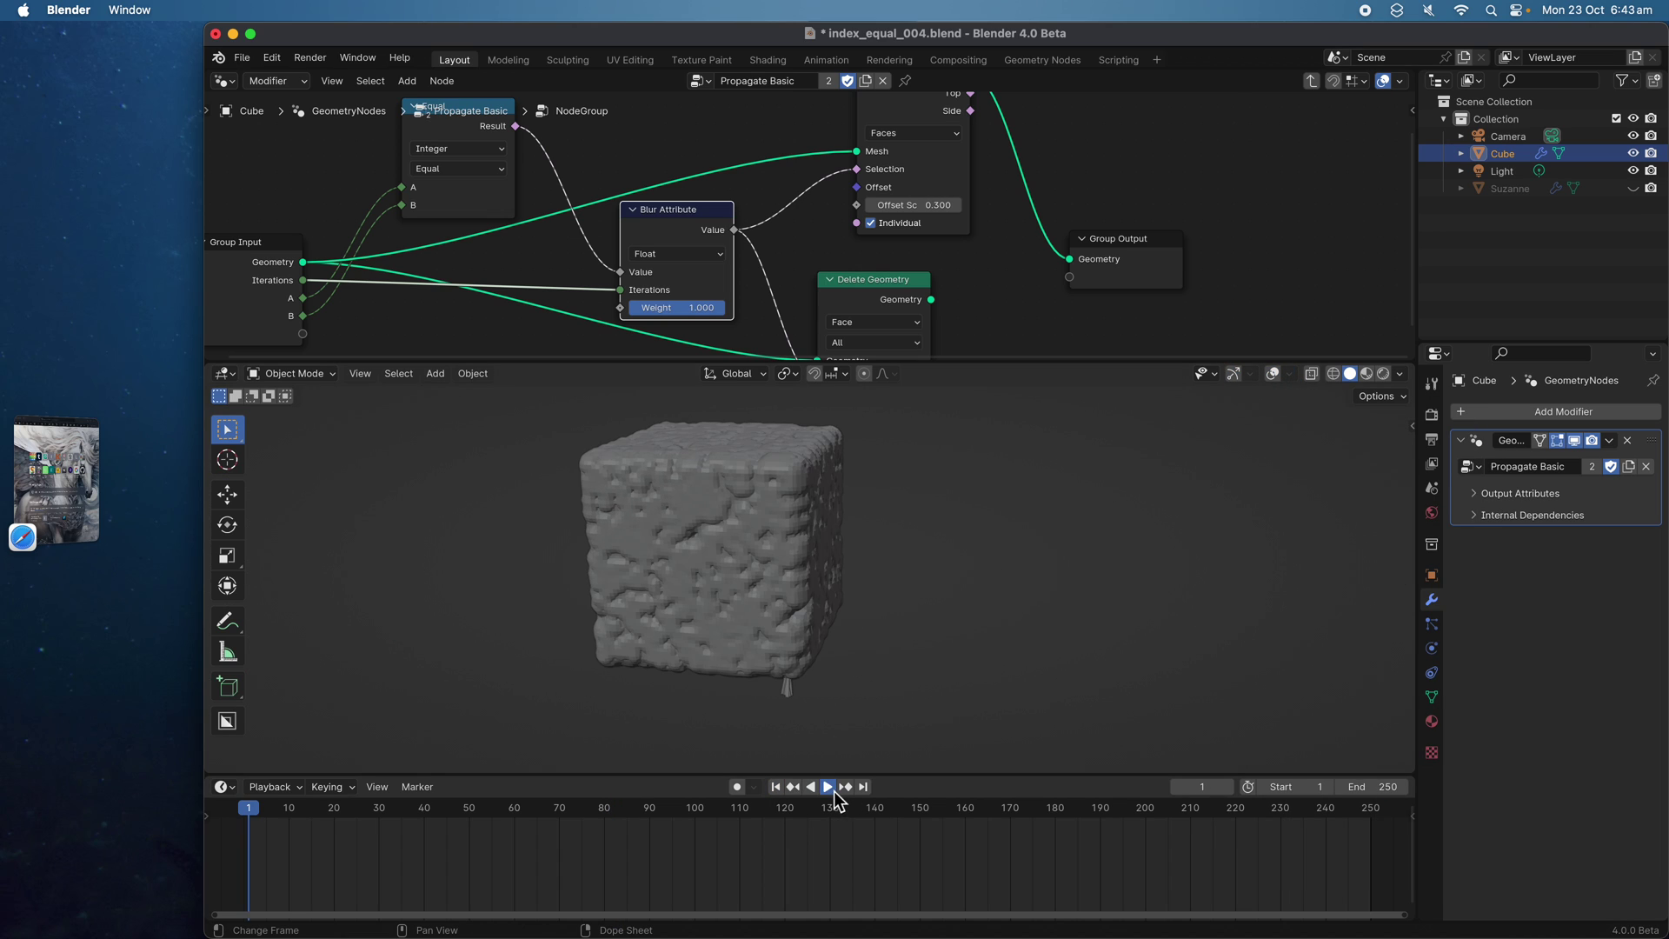
pyautogui.click(827, 787)
pyautogui.moveTo(838, 645); pyautogui.dragTo(1010, 660, button='middle')
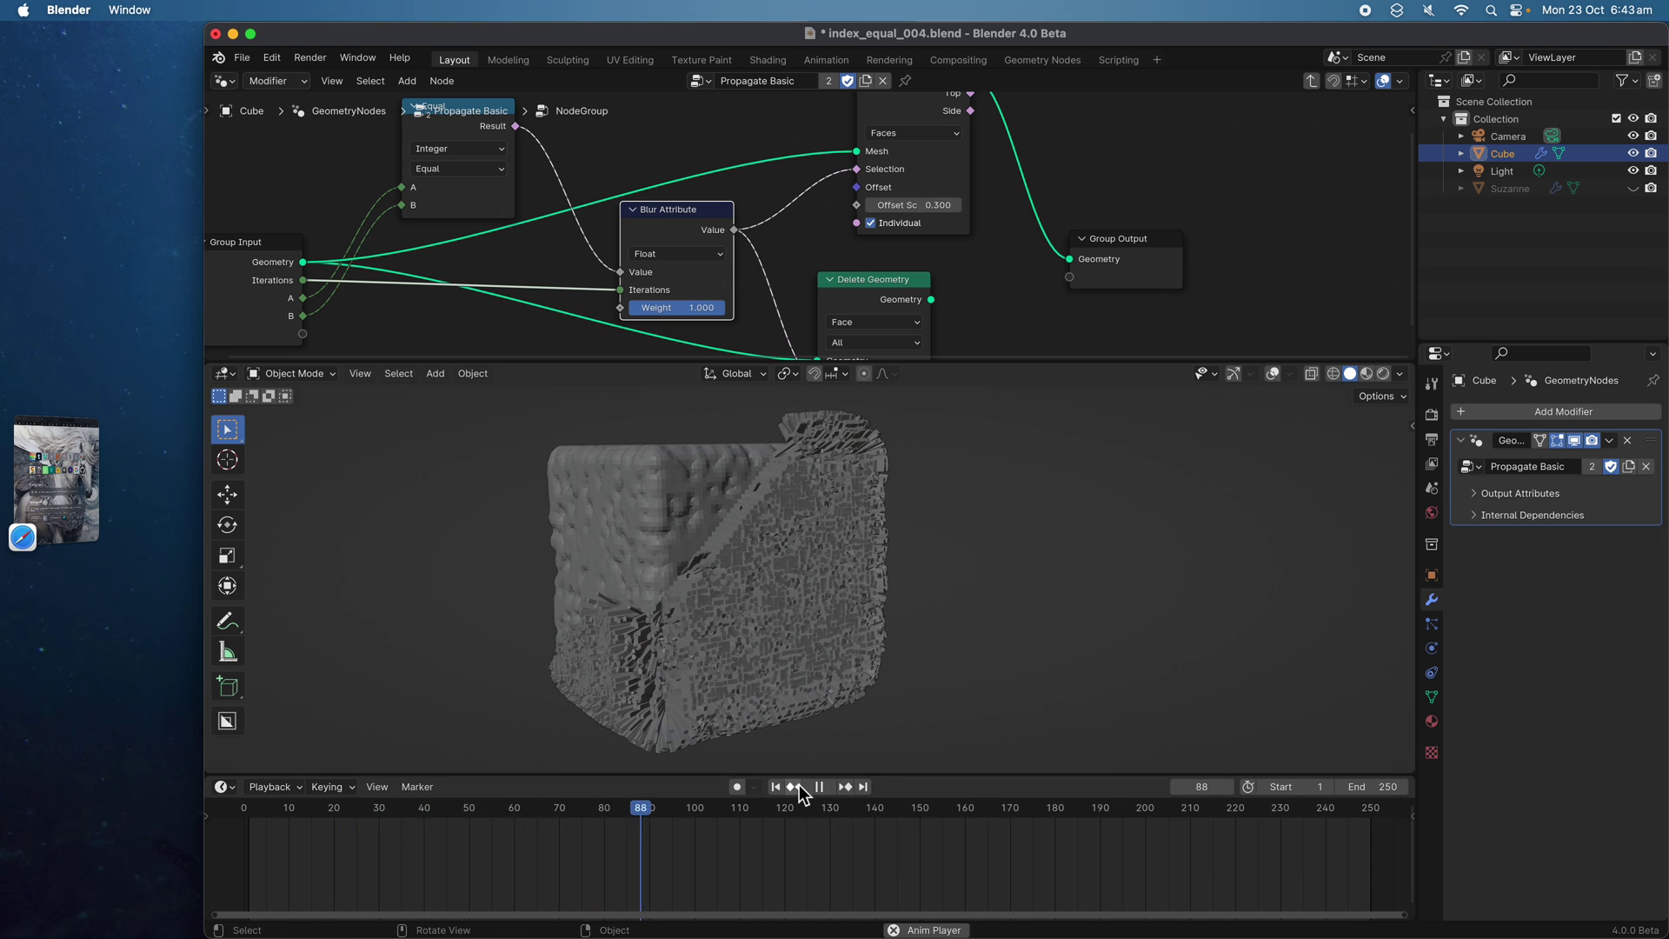
pyautogui.moveTo(931, 622); pyautogui.dragTo(846, 708, button='middle')
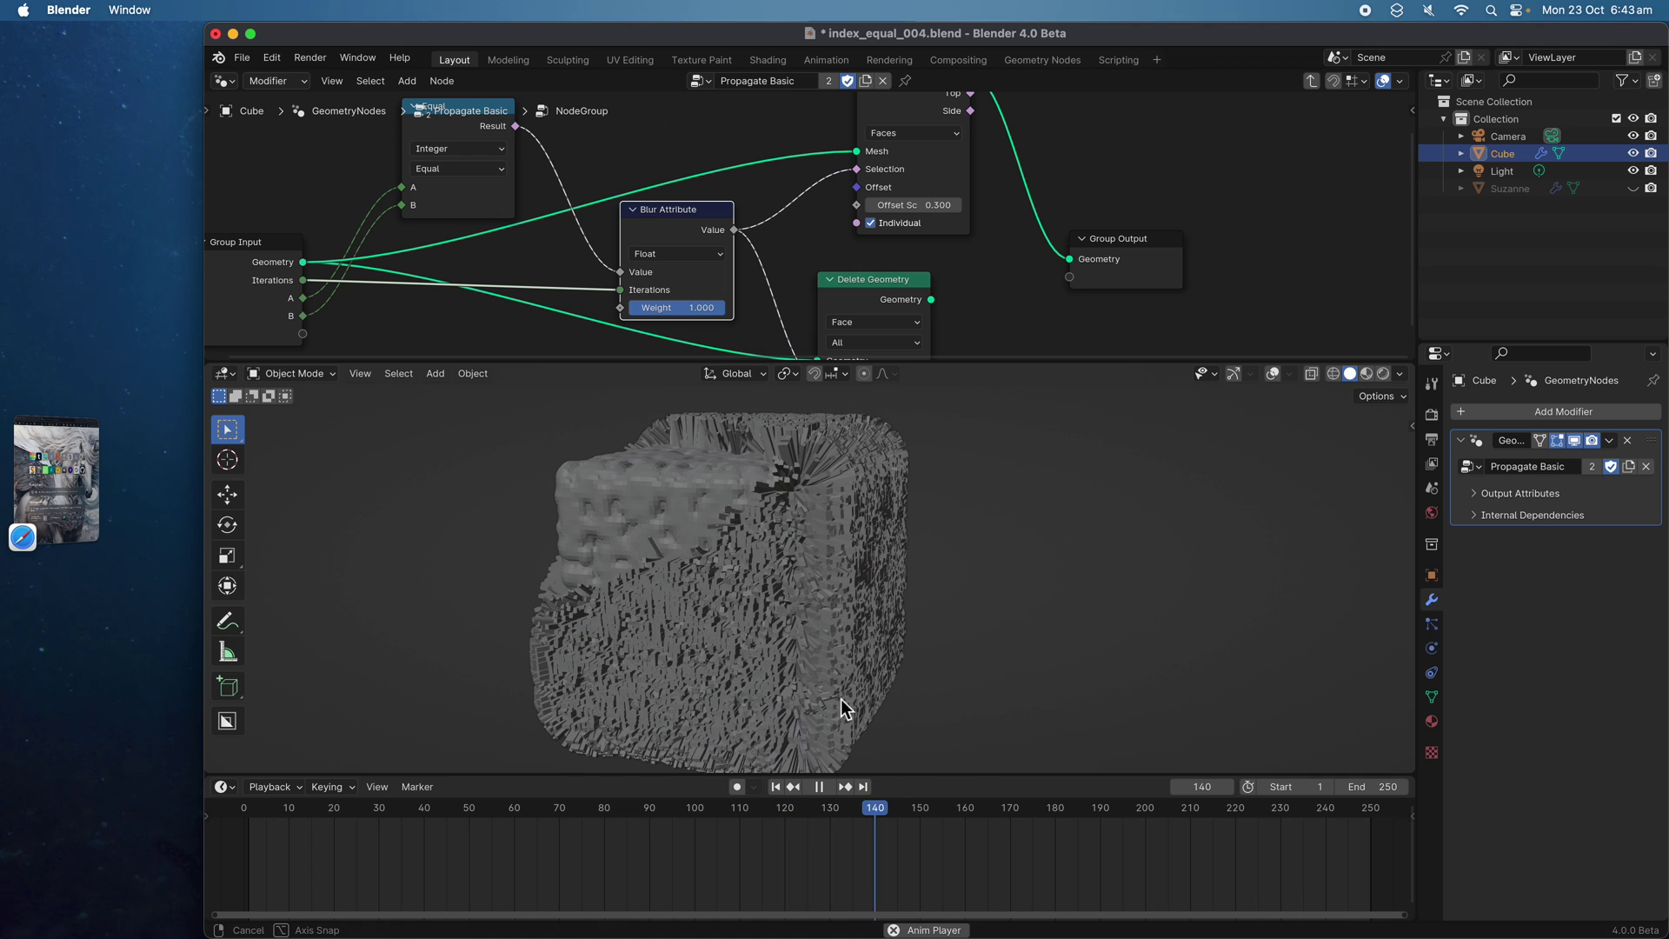
pyautogui.click(777, 787)
pyautogui.moveTo(844, 643); pyautogui.dragTo(653, 600, button='middle')
pyautogui.press('space')
# Enlarge the node editor and reposition the Equal and Blur Attribute nodes inside NodeGroup
pyautogui.moveTo(773, 362); pyautogui.dragTo(762, 467)
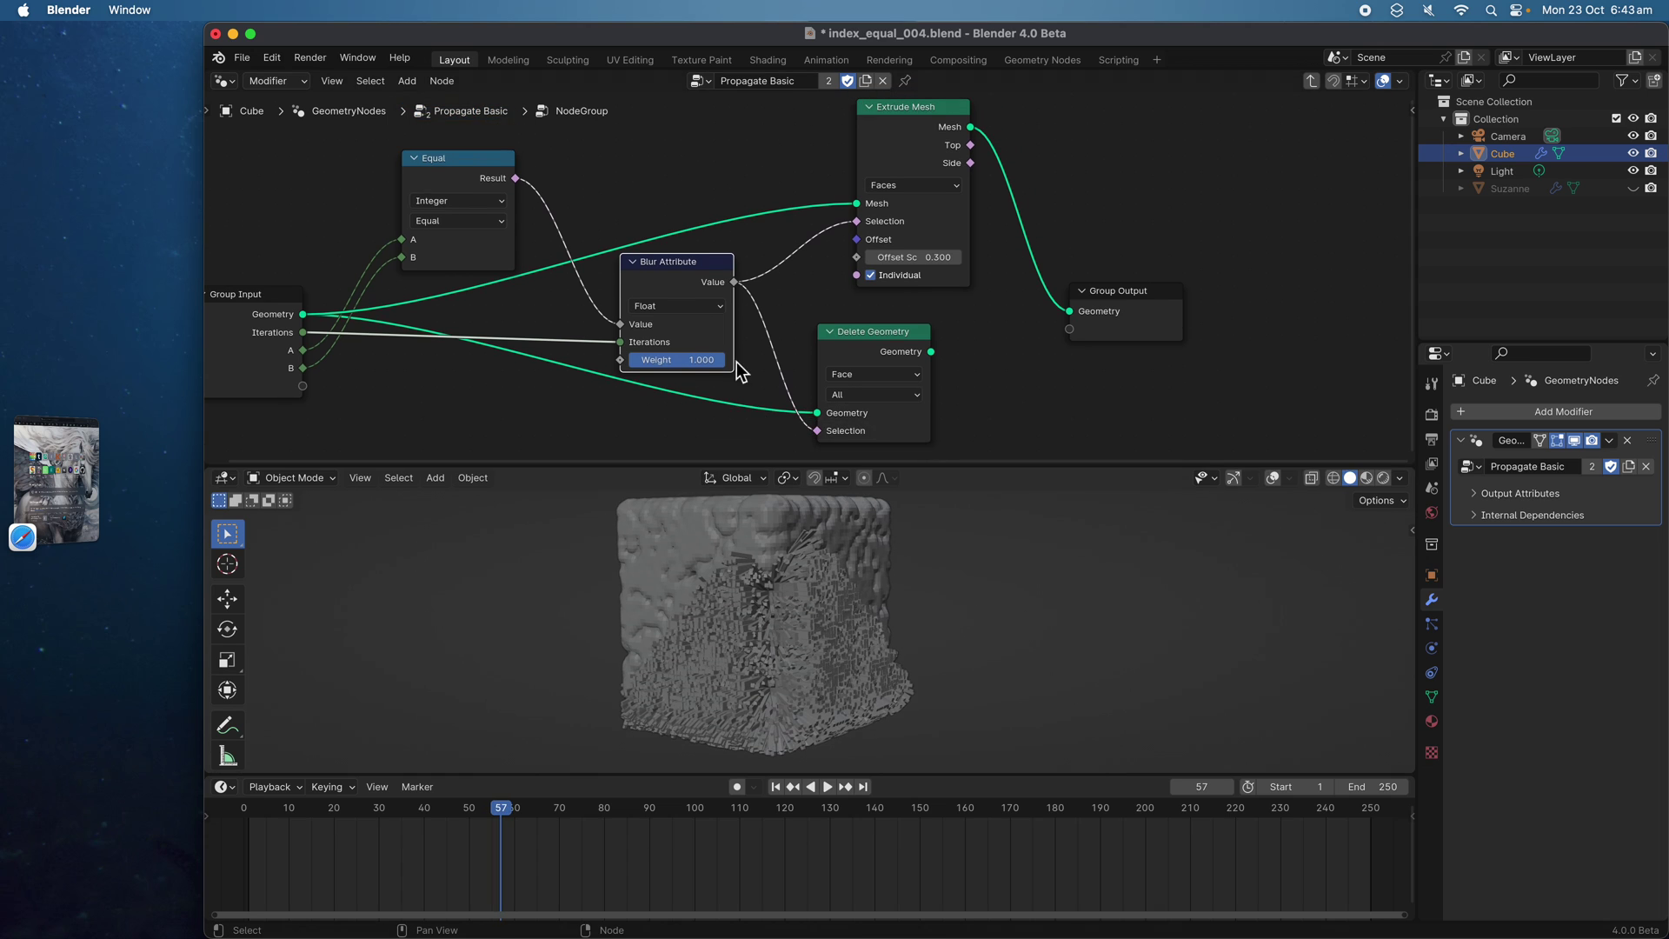
pyautogui.scroll(-2, 674, 290)
pyautogui.moveTo(700, 293); pyautogui.dragTo(783, 282, button='middle')
pyautogui.scroll(2, 760, 256)
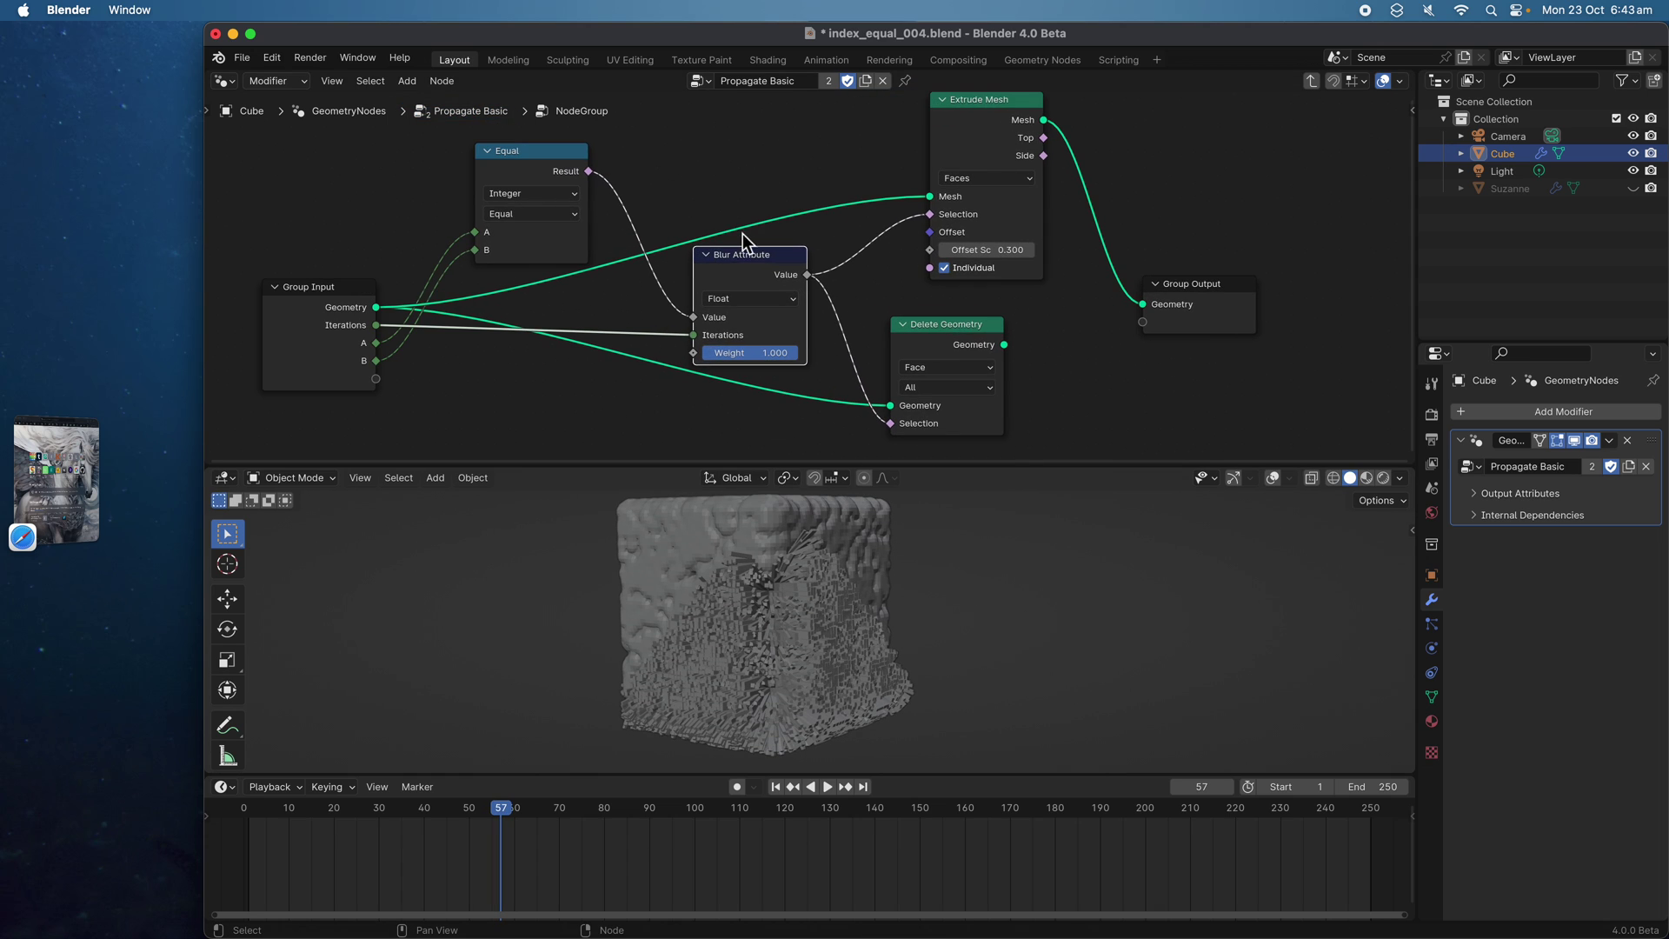
pyautogui.hscroll(-2, 763, 198)
pyautogui.moveTo(777, 305); pyautogui.dragTo(777, 294)
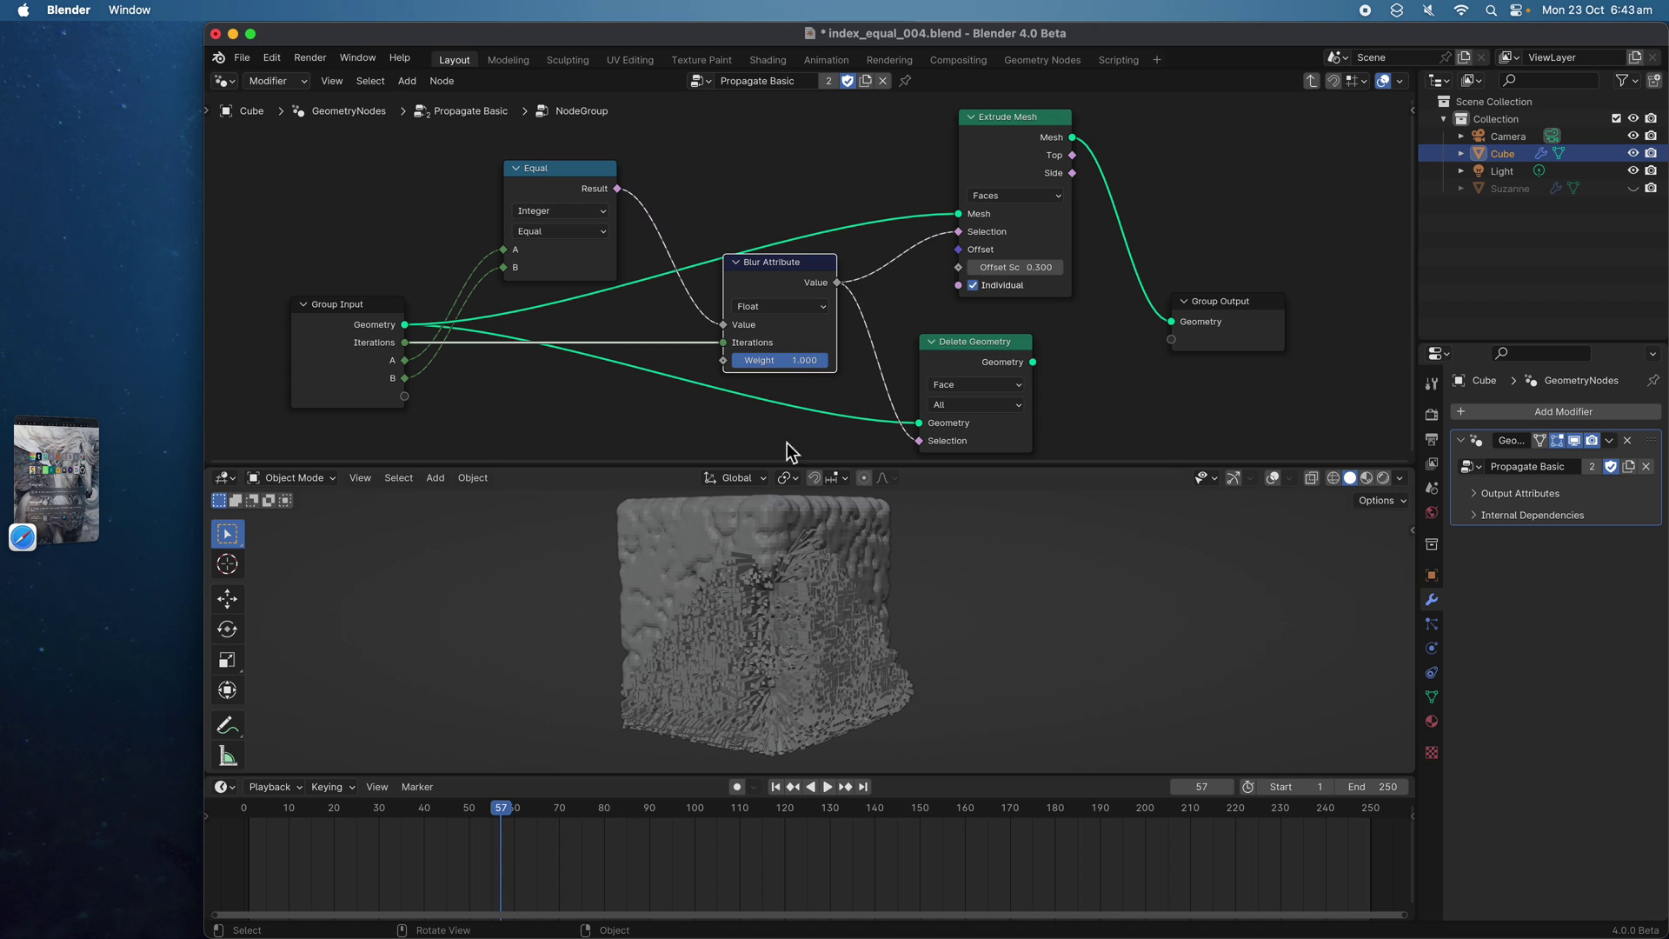
pyautogui.moveTo(767, 286); pyautogui.dragTo(776, 278)
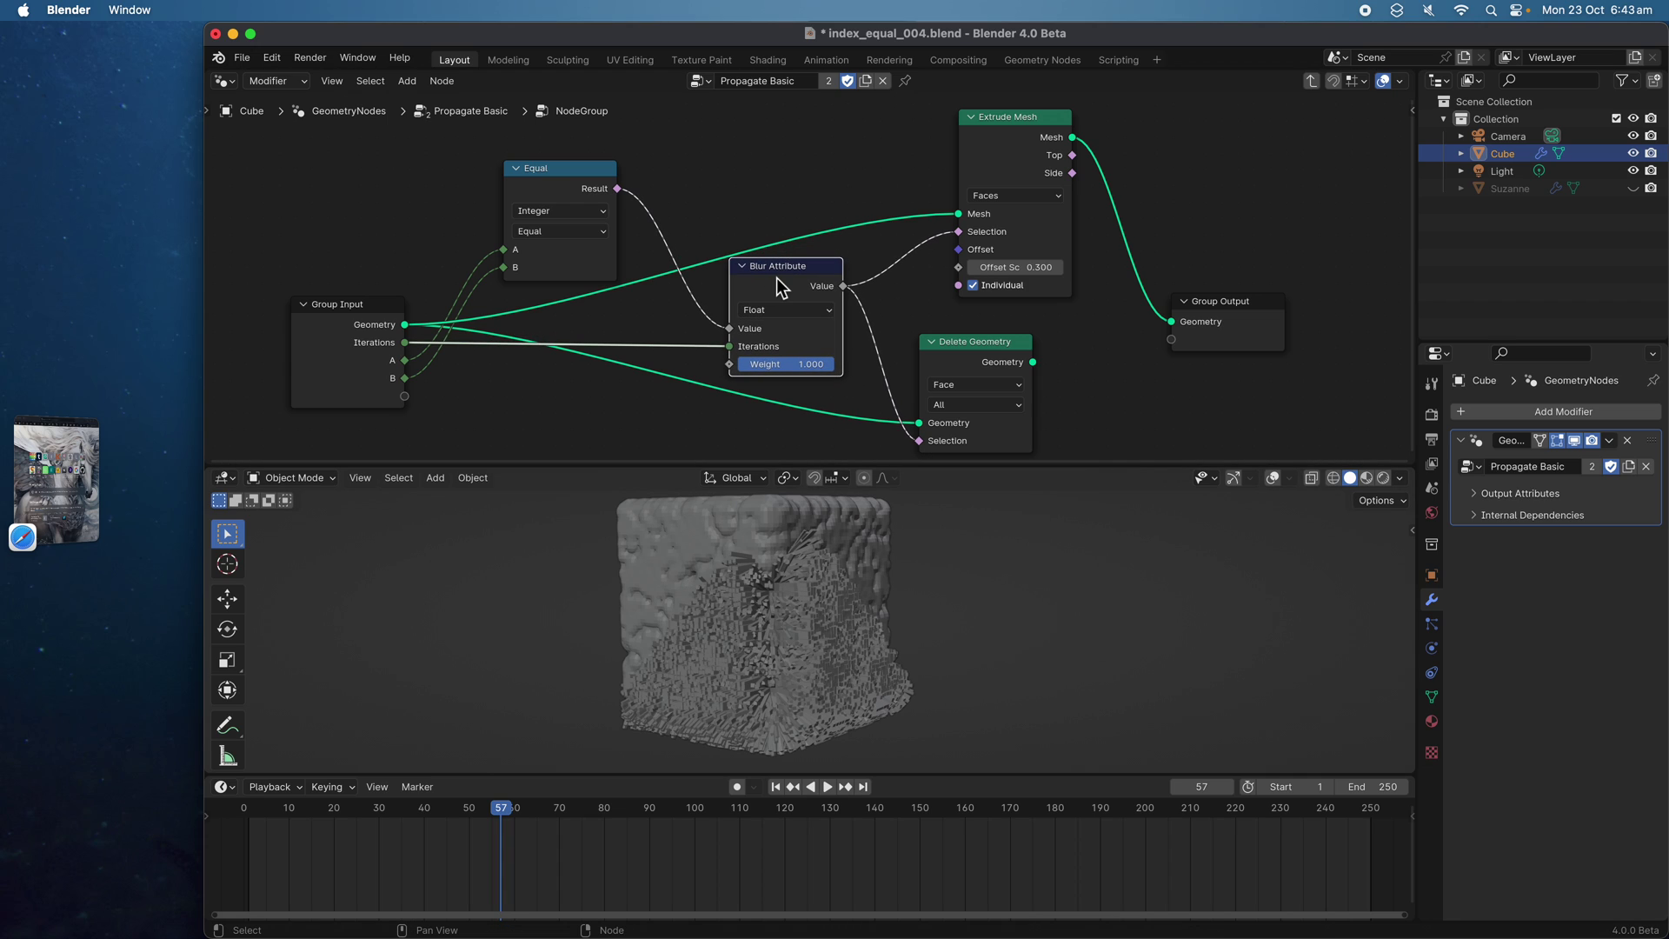
pyautogui.moveTo(549, 182); pyautogui.dragTo(543, 171)
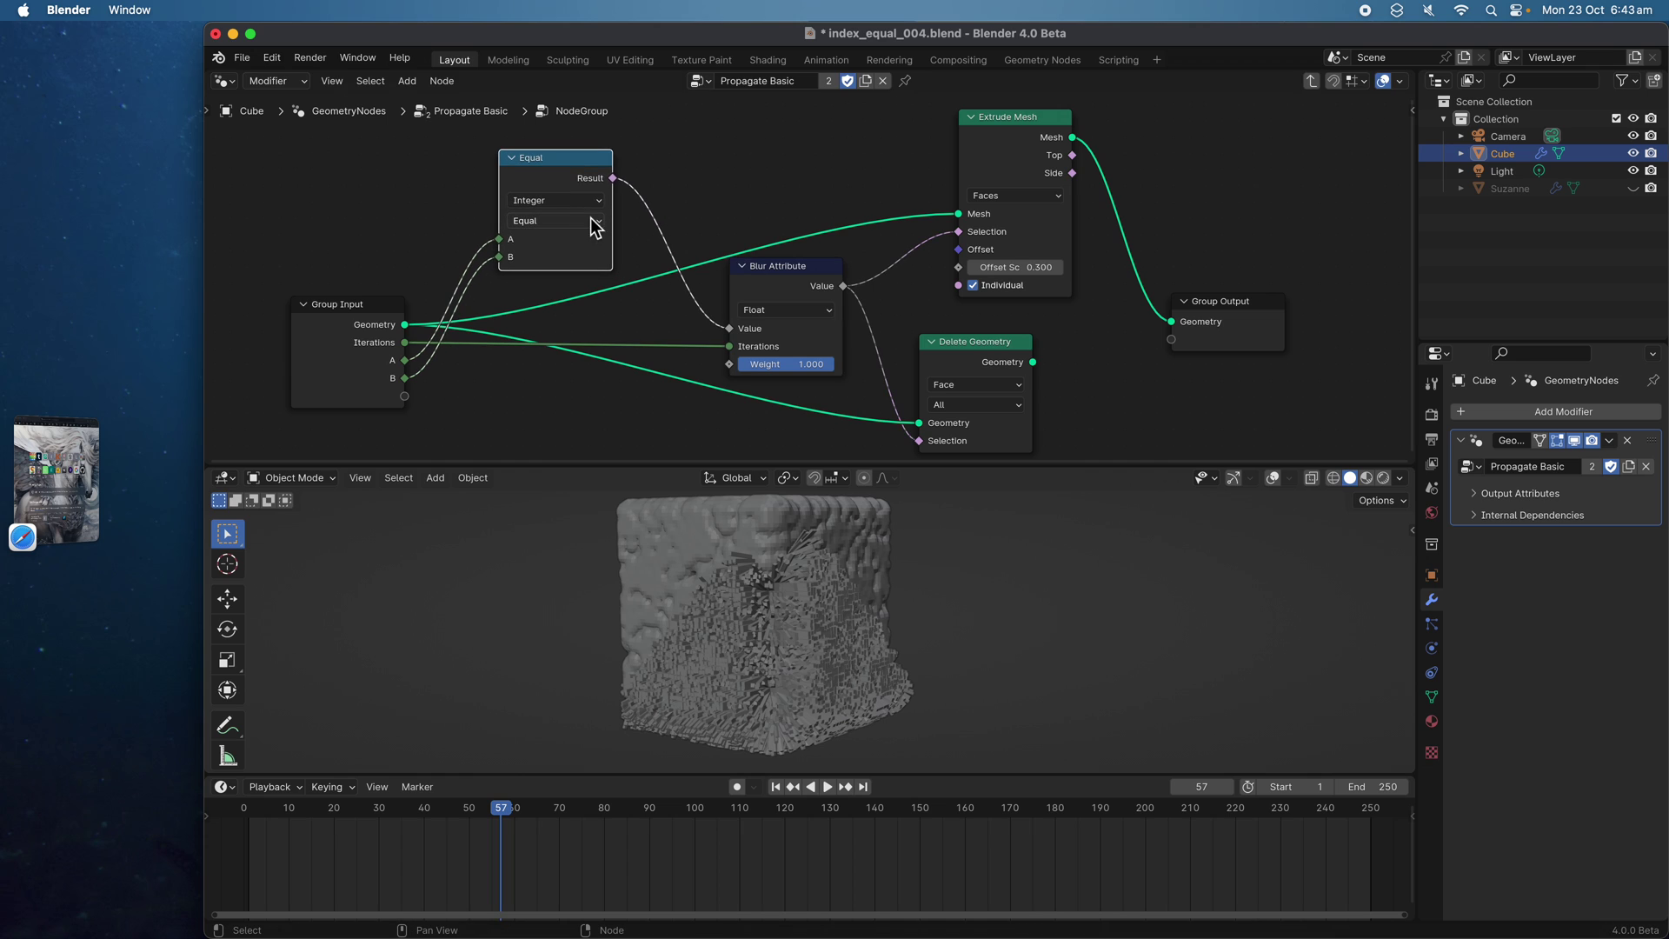
pyautogui.moveTo(767, 295); pyautogui.dragTo(741, 270)
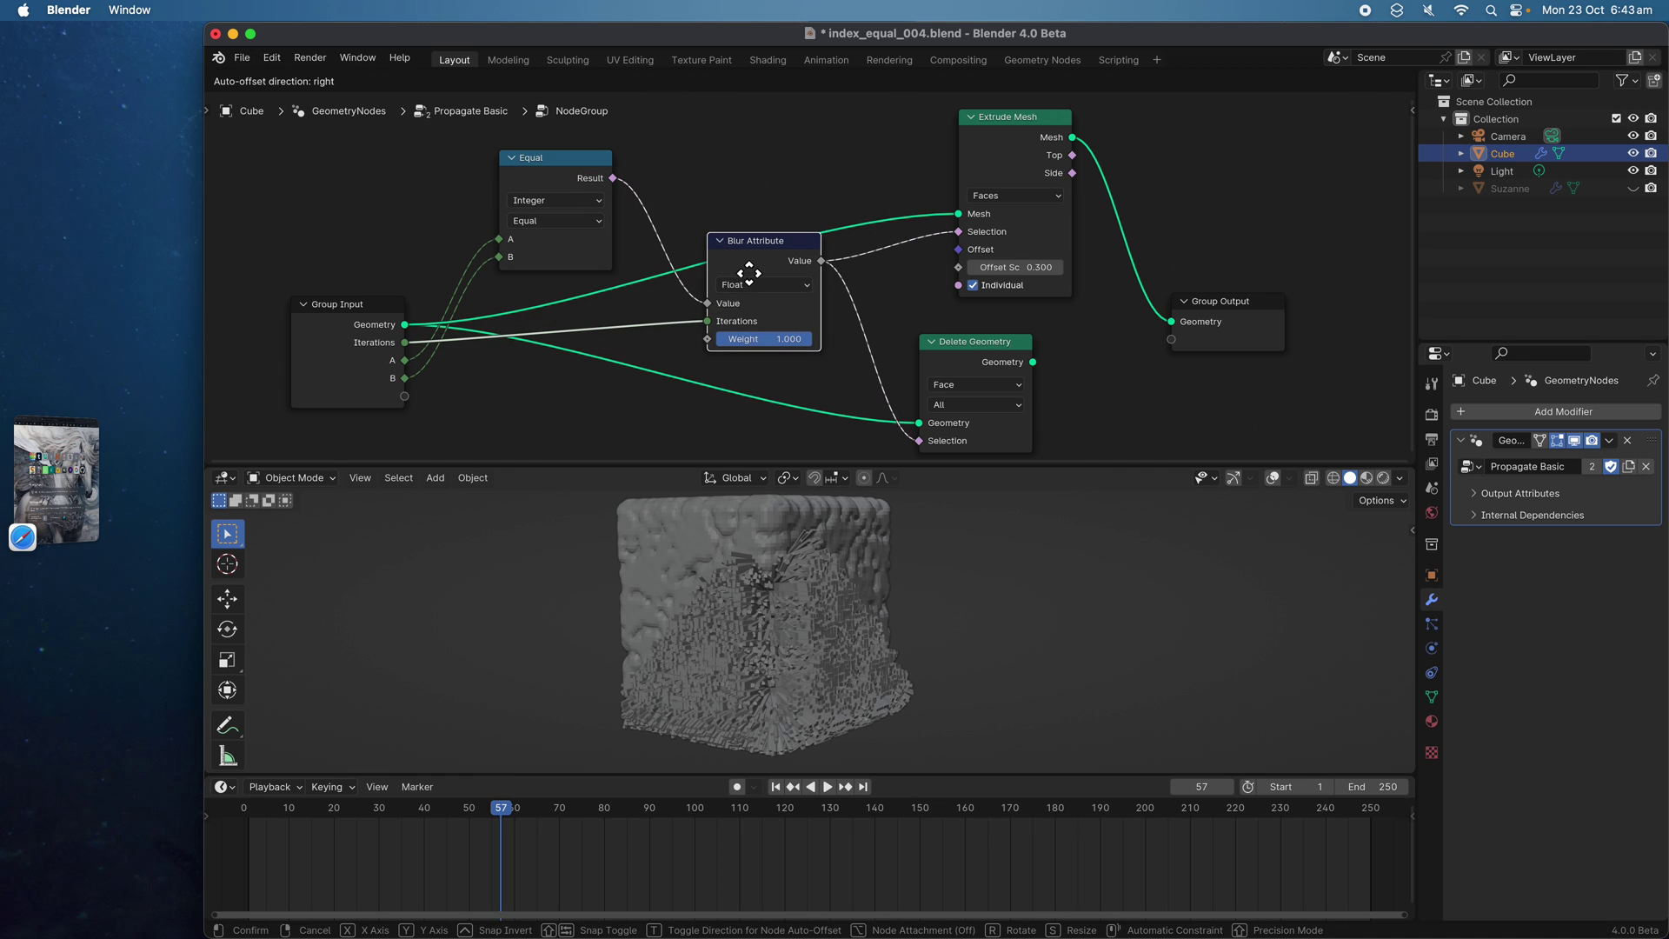
# Resume the animation from the current frame to examine how the extrusion progresses over the Cube
pyautogui.moveTo(822, 661); pyautogui.dragTo(865, 672, button='middle')
pyautogui.press('Tab')
pyautogui.press('Tab')
pyautogui.press('space')
pyautogui.press('space')
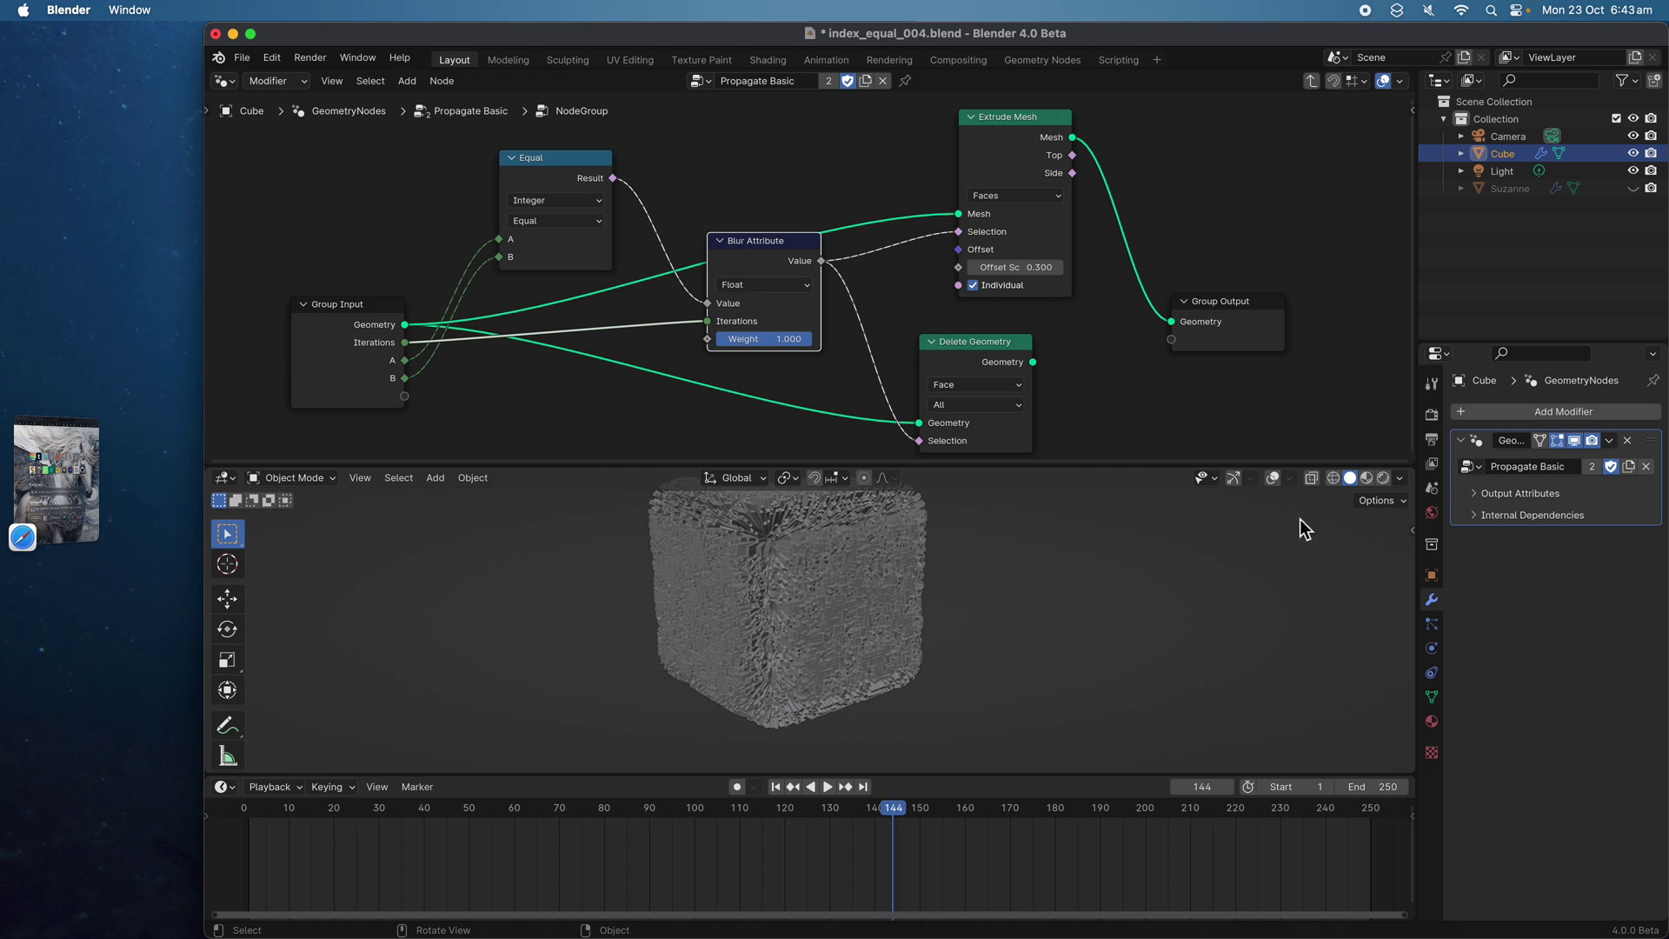
# Review NodeGroup's inputs in the parent Propagate Basic tree, and reopen the group to adjust Blur Attribute's position
pyautogui.moveTo(1275, 472); pyautogui.dragTo(891, 498)
pyautogui.press('Tab')
pyautogui.moveTo(778, 239); pyautogui.dragTo(898, 261, button='middle')
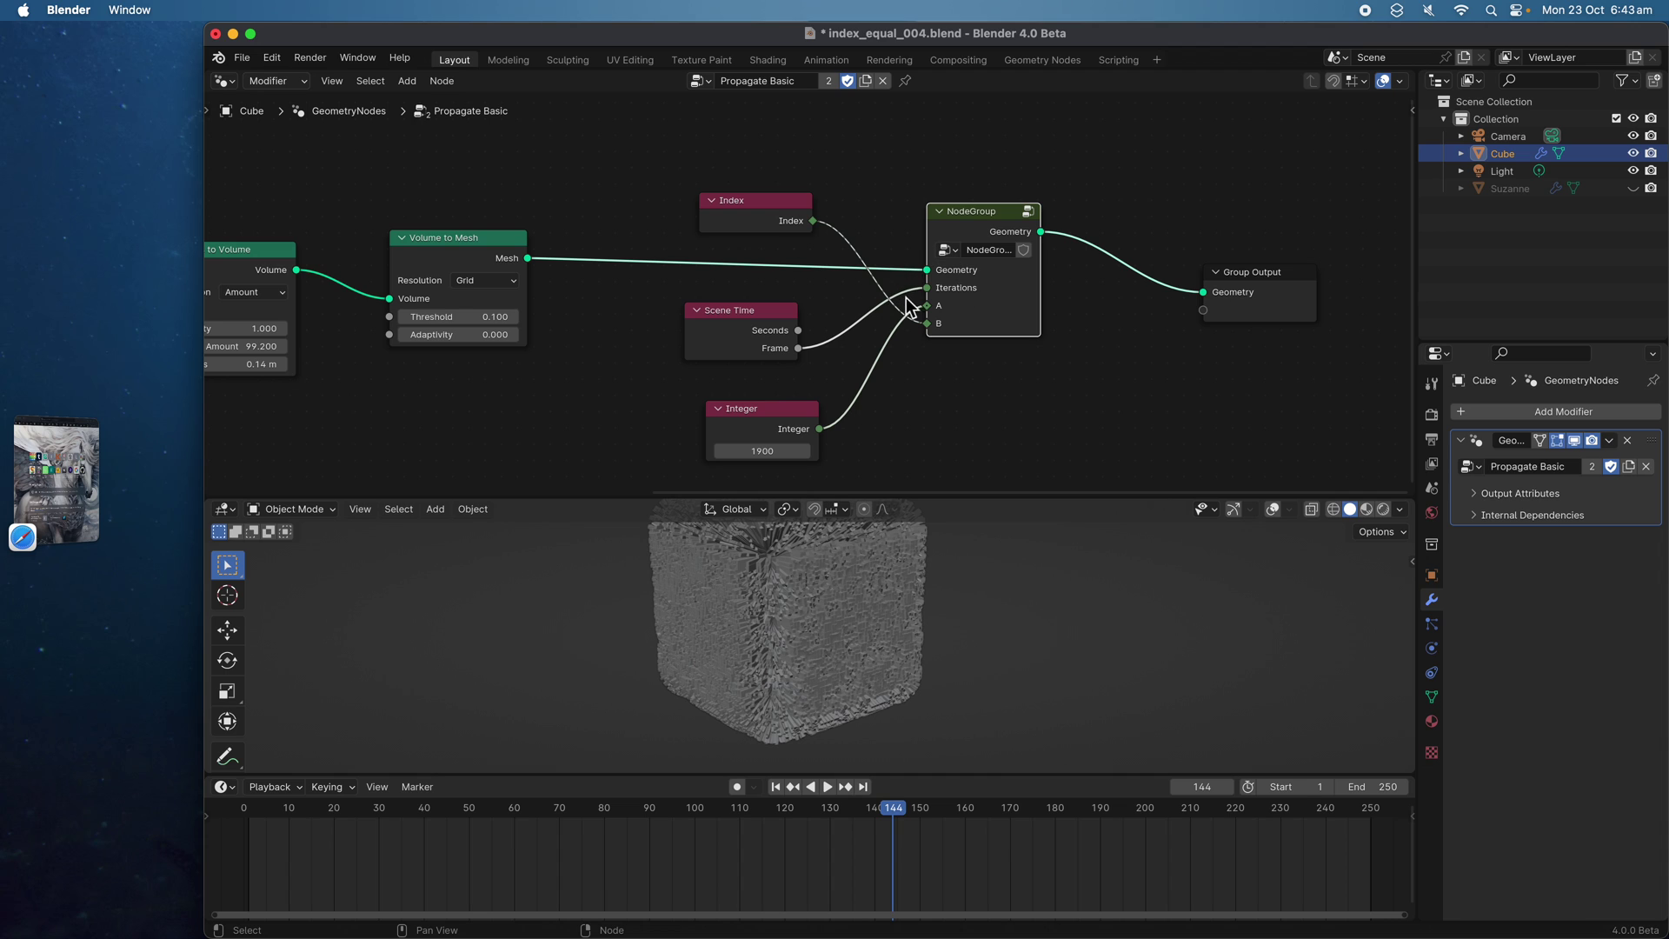
pyautogui.press('Tab')
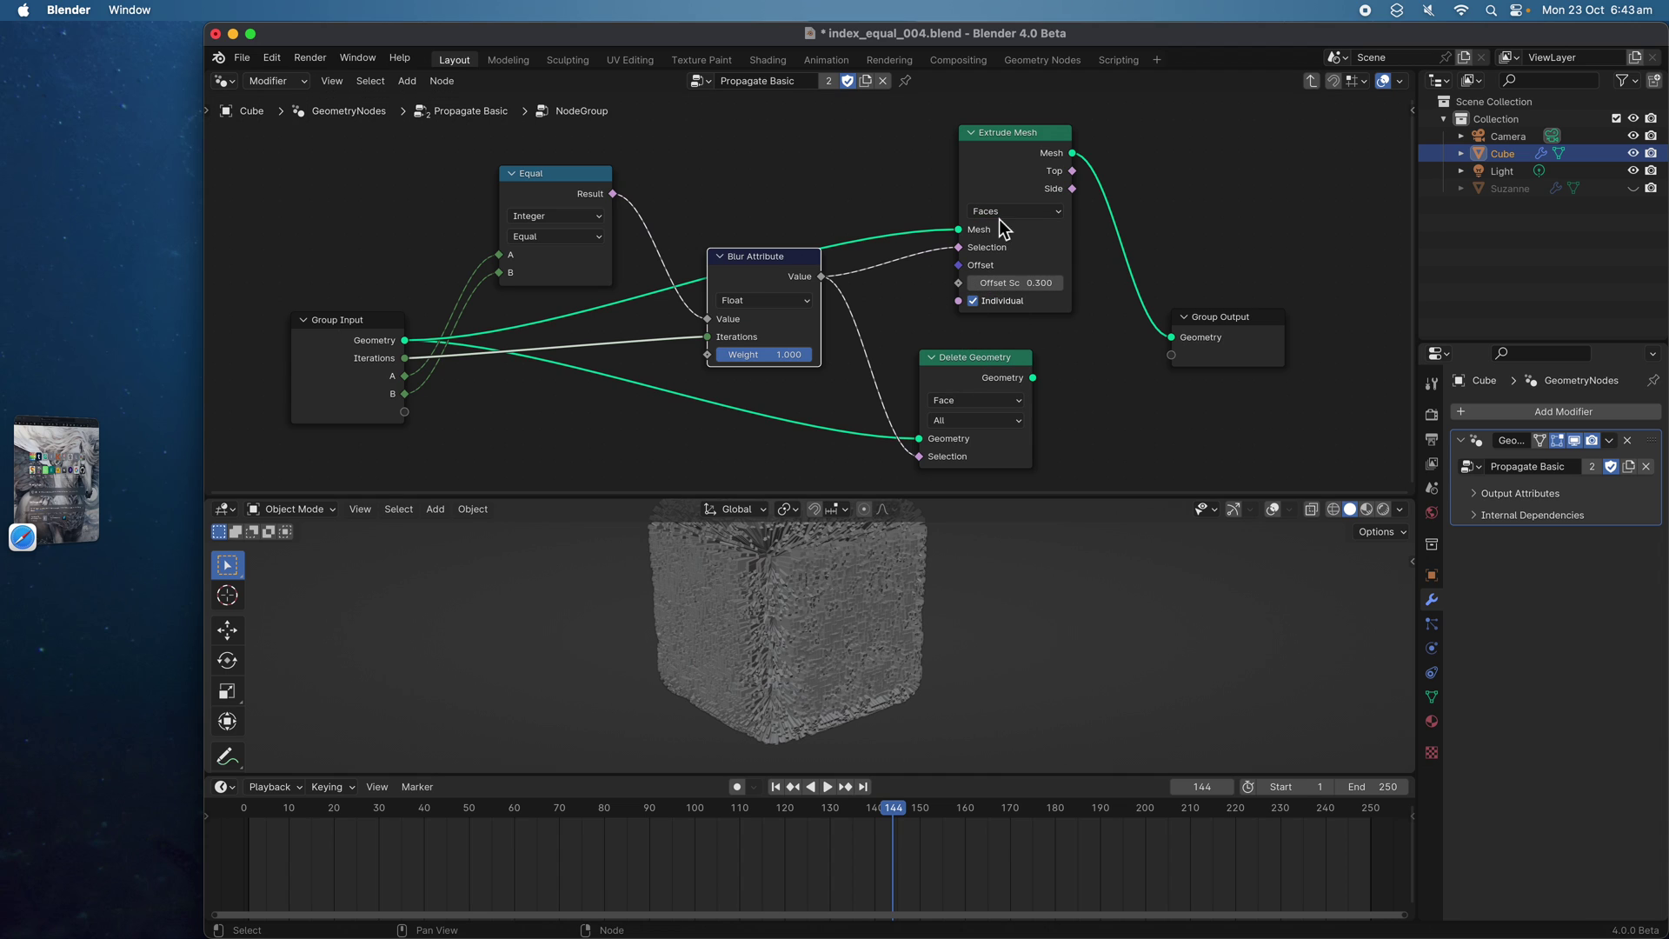
pyautogui.moveTo(769, 257); pyautogui.dragTo(763, 220)
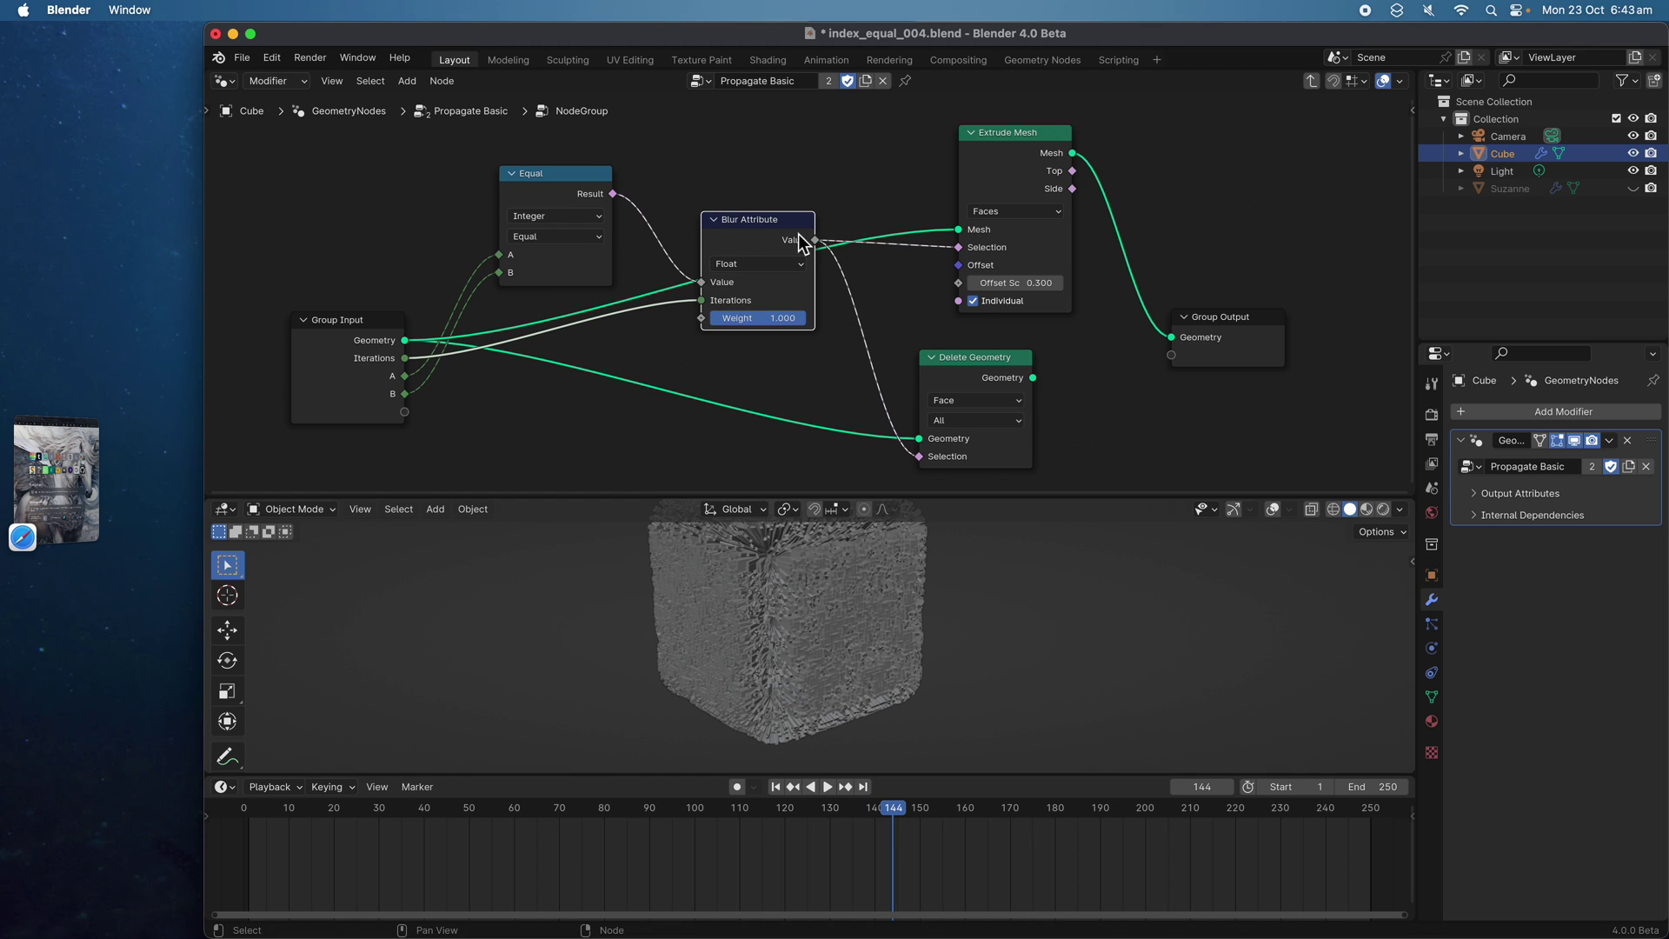
pyautogui.moveTo(753, 222); pyautogui.dragTo(761, 251)
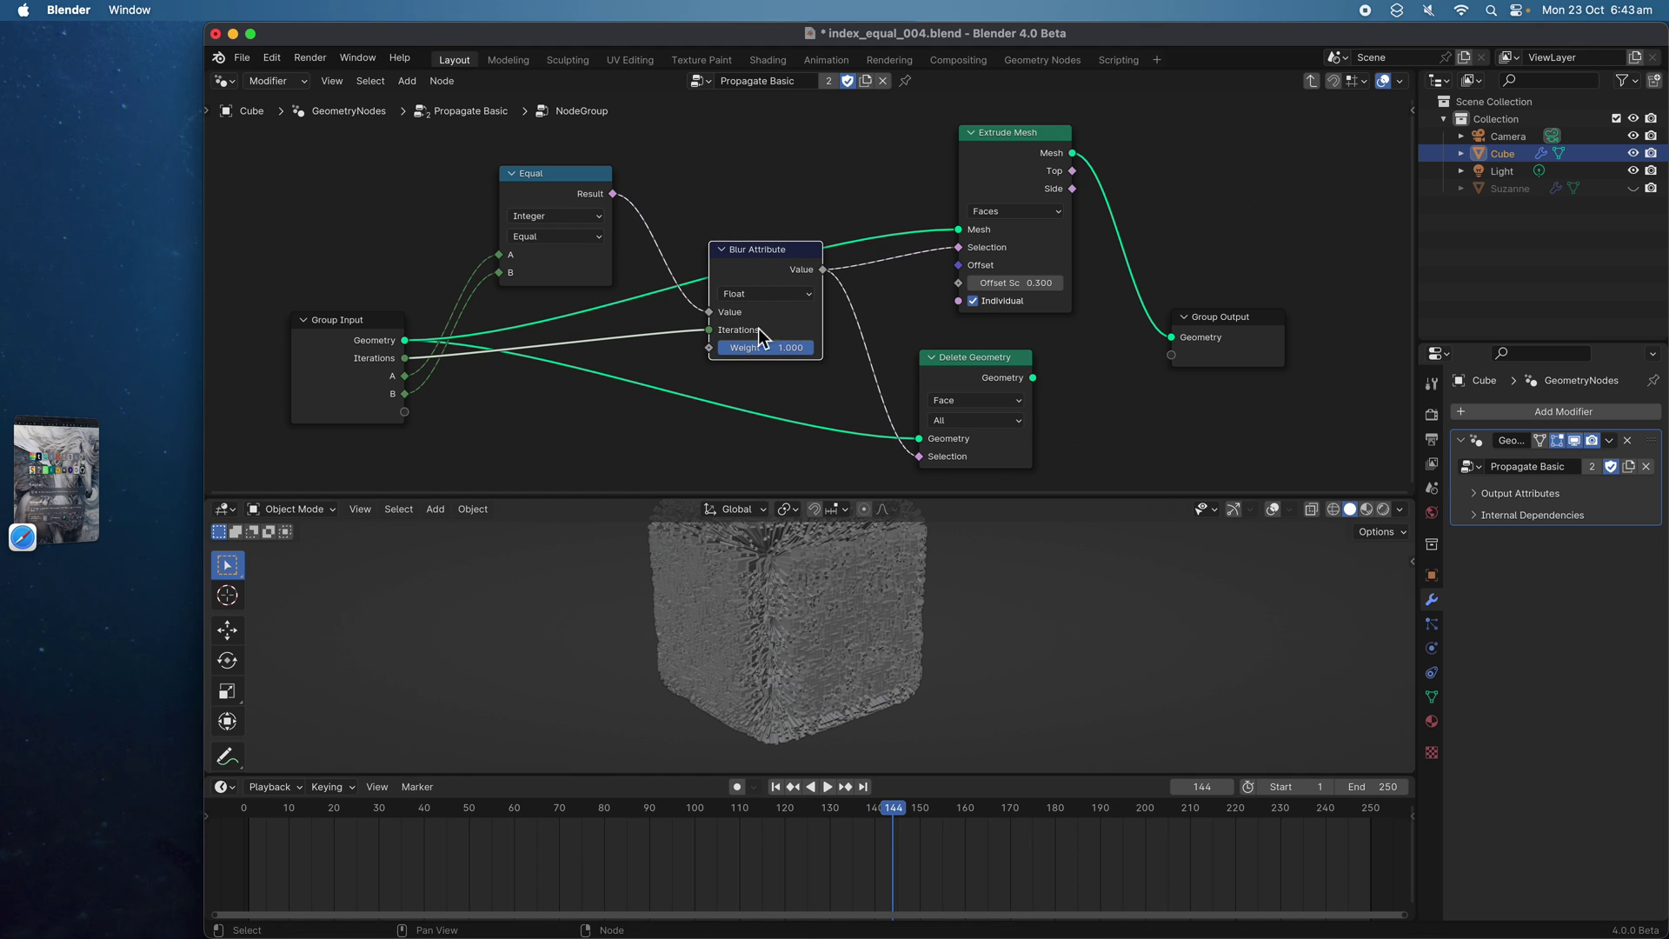
# Leave NodeGroup for the parent Propagate Basic tree and save the file
pyautogui.press('Tab')
pyautogui.hotkey('ctrl', 's')
pyautogui.click(771, 204)
# Reposition the Index, Scene Time and Integer nodes between Volume to Mesh and NodeGroup in the Propagate Basic tree
pyautogui.scroll(-2, 748, 283)
pyautogui.moveTo(724, 284); pyautogui.dragTo(1025, 269, button='middle')
pyautogui.moveTo(873, 258); pyautogui.dragTo(738, 263, button='middle')
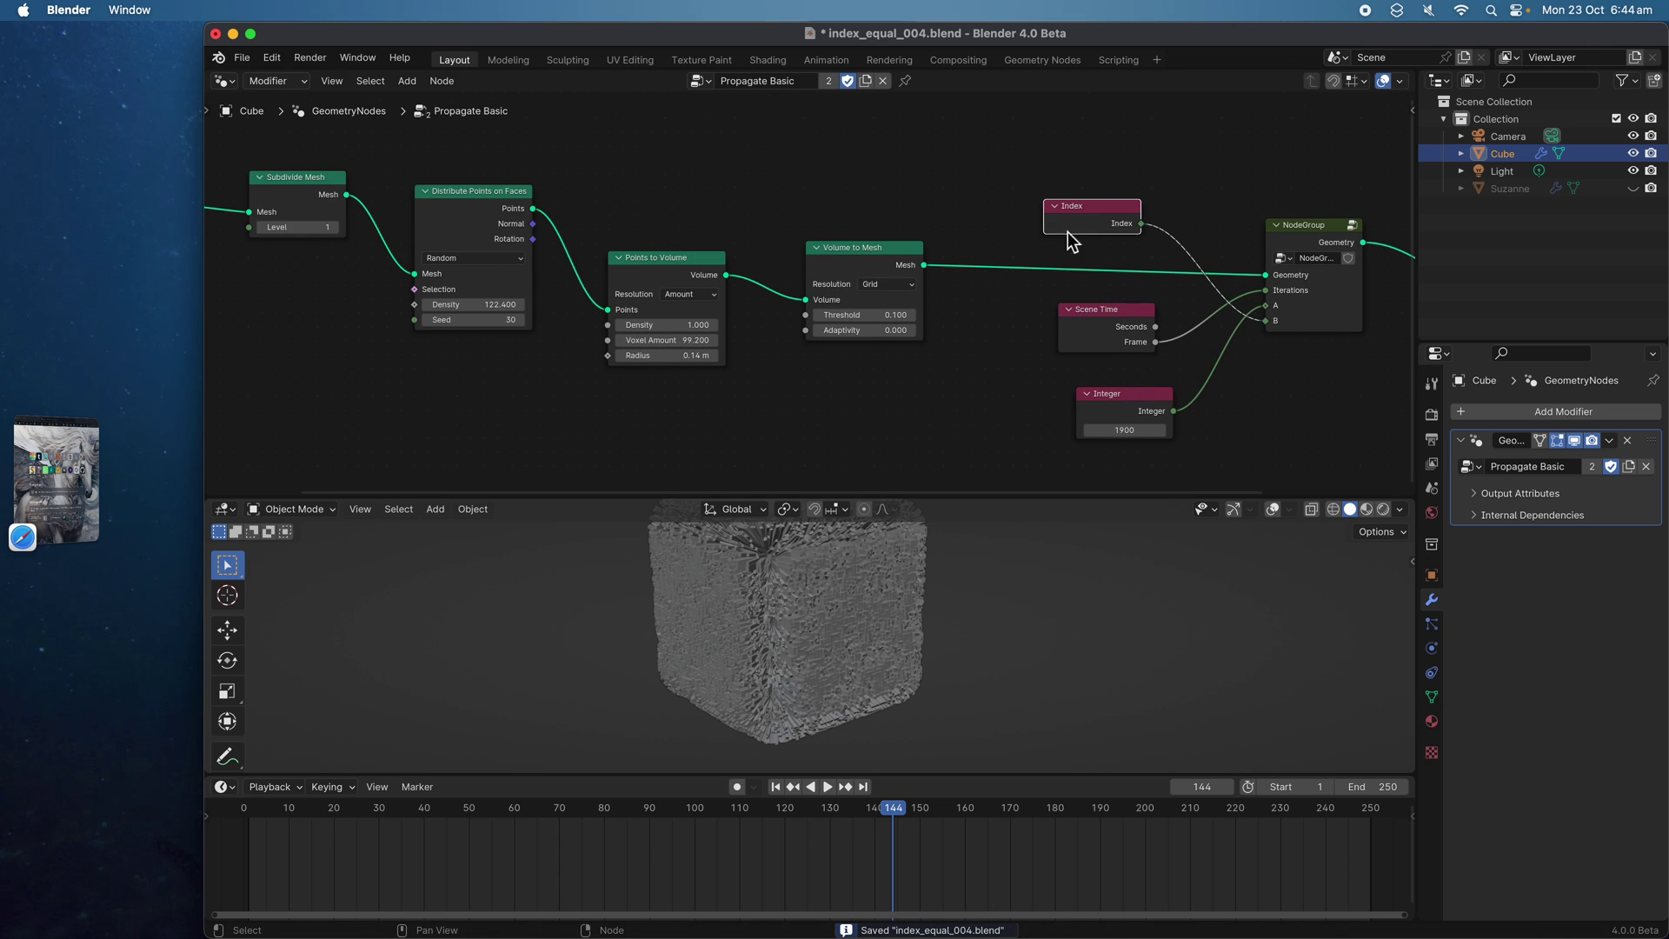
pyautogui.moveTo(1087, 217); pyautogui.dragTo(1024, 211)
pyautogui.moveTo(1120, 314); pyautogui.dragTo(1082, 310)
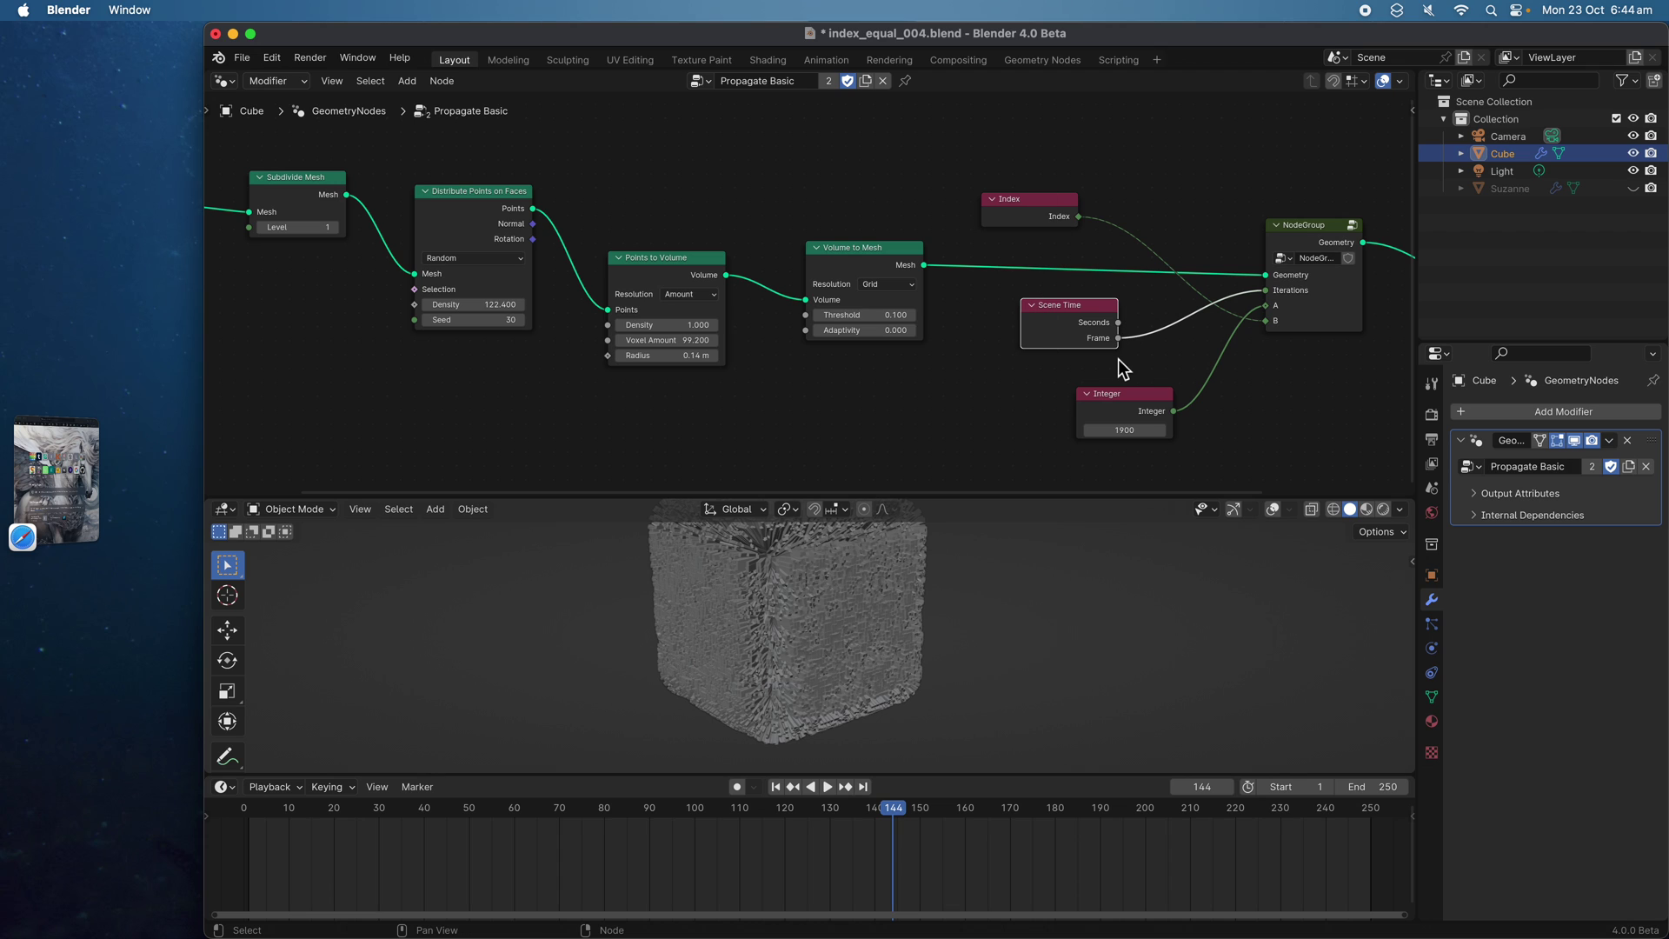
pyautogui.moveTo(1221, 317); pyautogui.dragTo(1016, 304, button='middle')
pyautogui.scroll(2, 1119, 245)
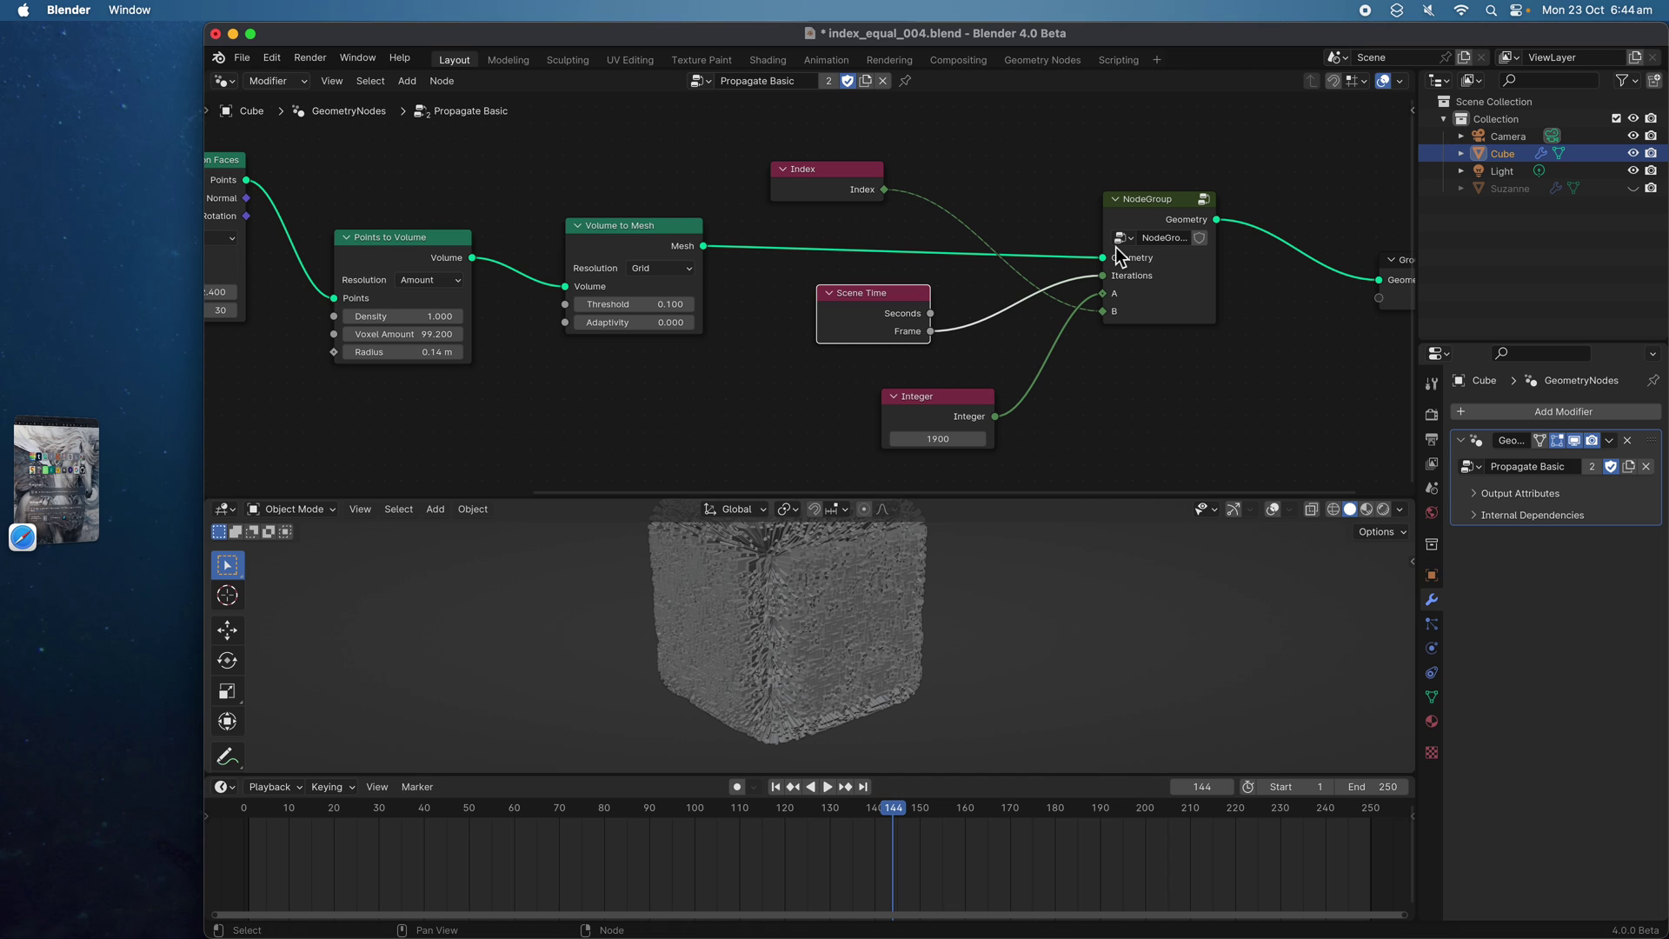
pyautogui.moveTo(954, 415); pyautogui.dragTo(923, 406)
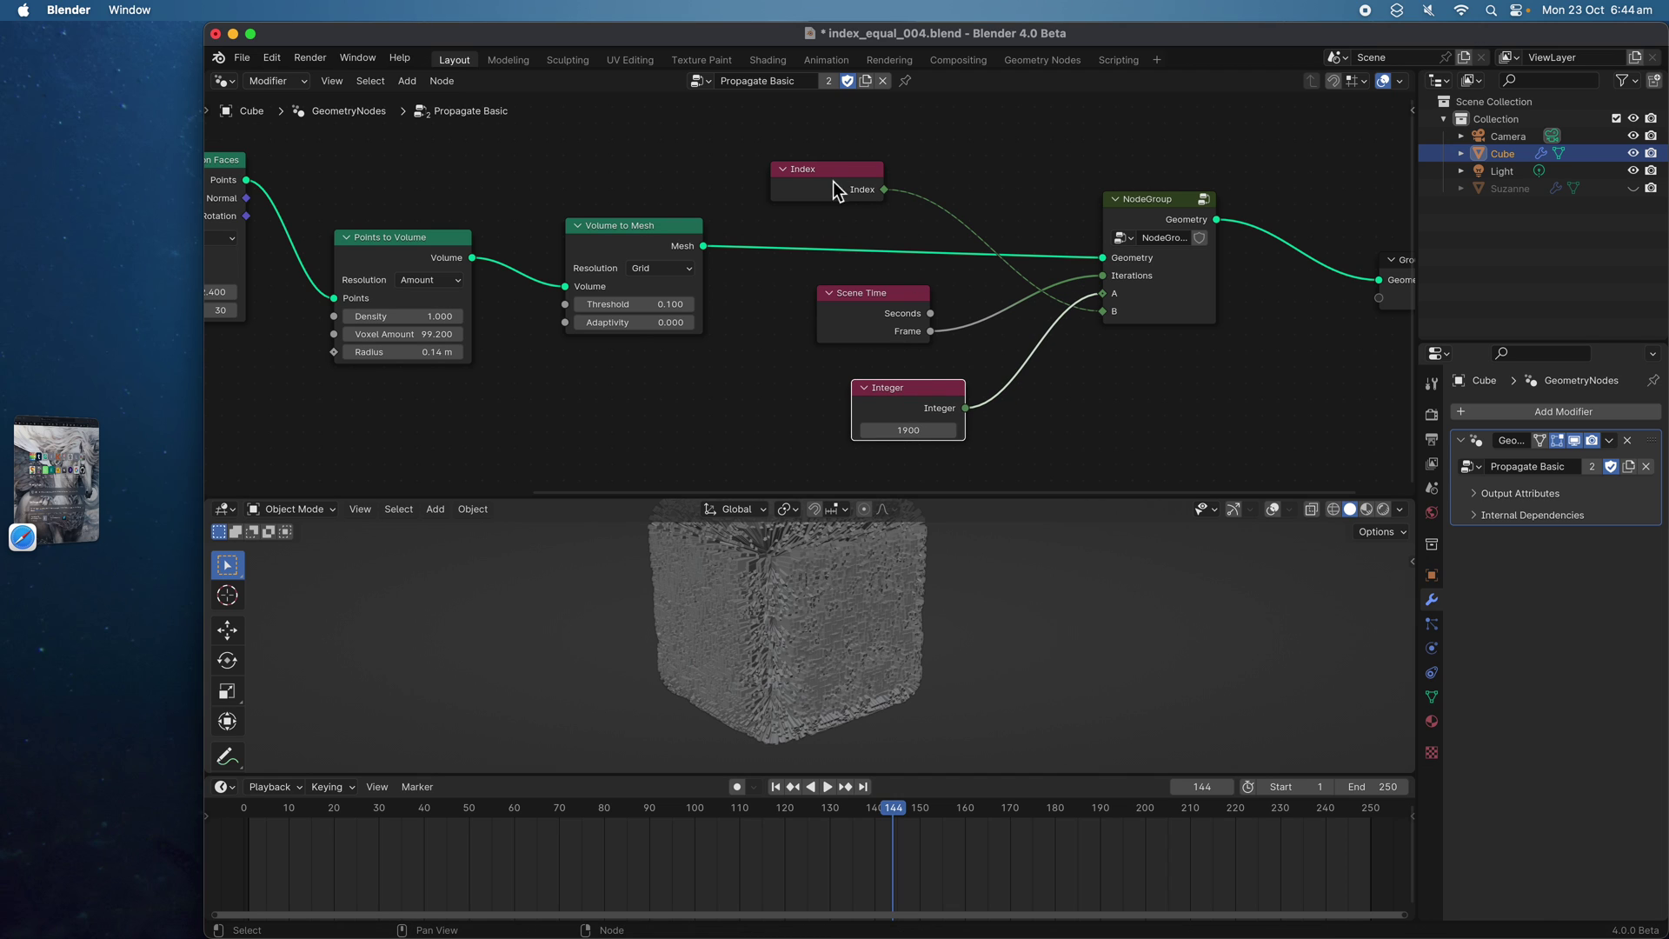
pyautogui.scroll(-2, 844, 206)
pyautogui.moveTo(891, 201); pyautogui.dragTo(883, 198, button='middle')
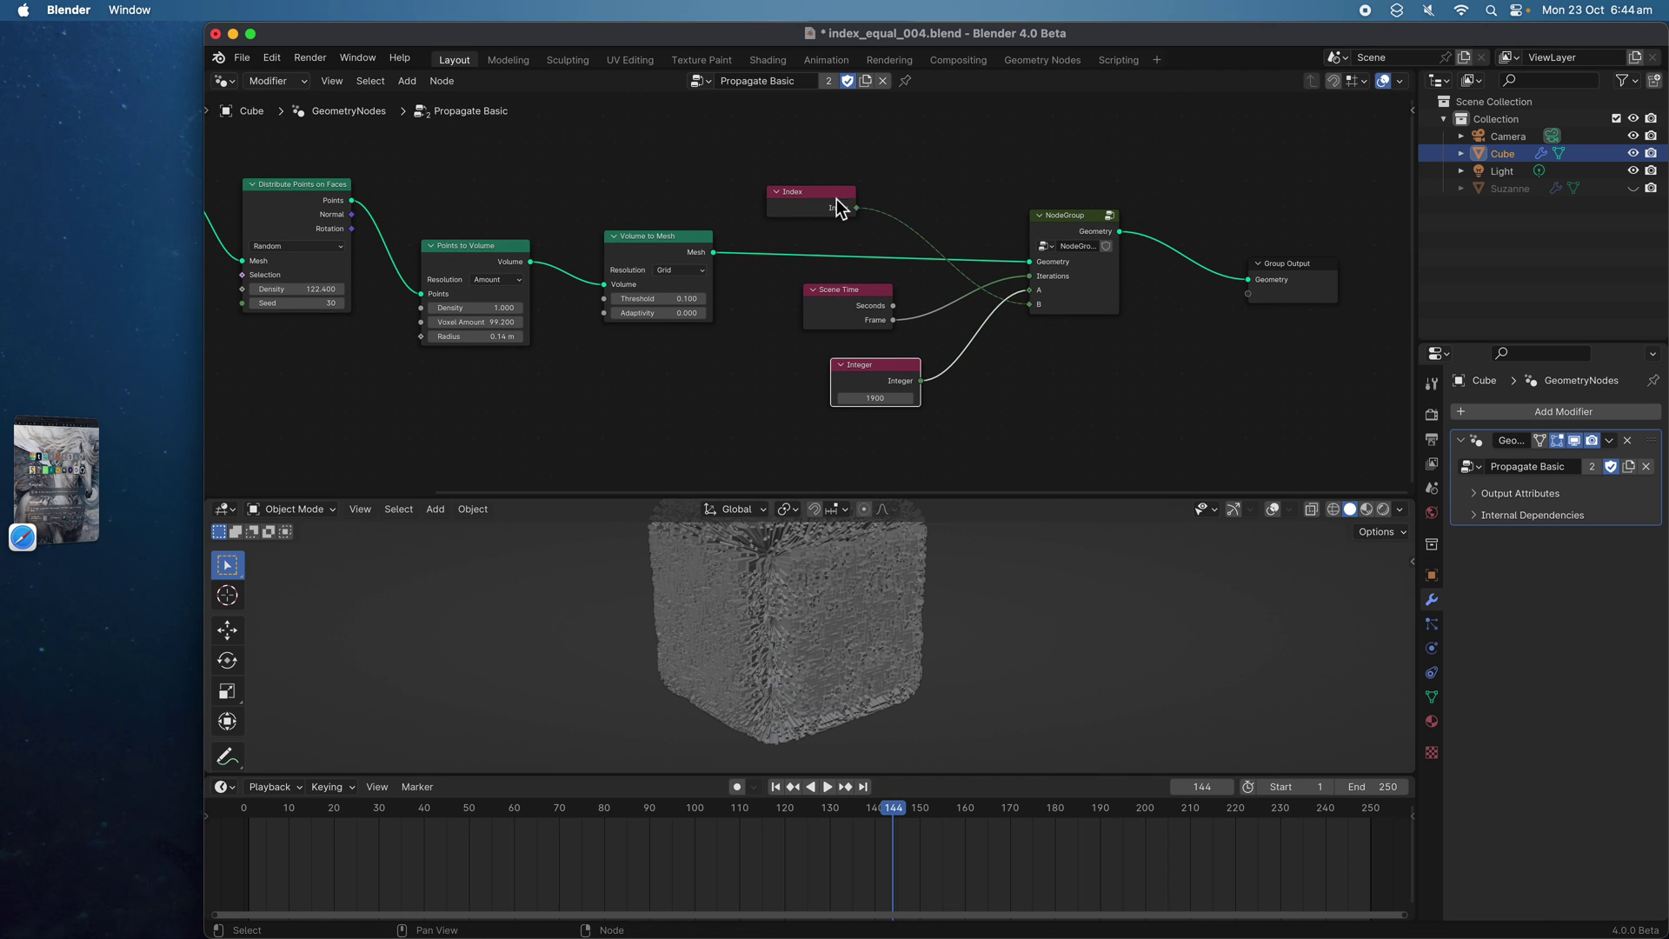
pyautogui.moveTo(837, 207); pyautogui.dragTo(849, 198)
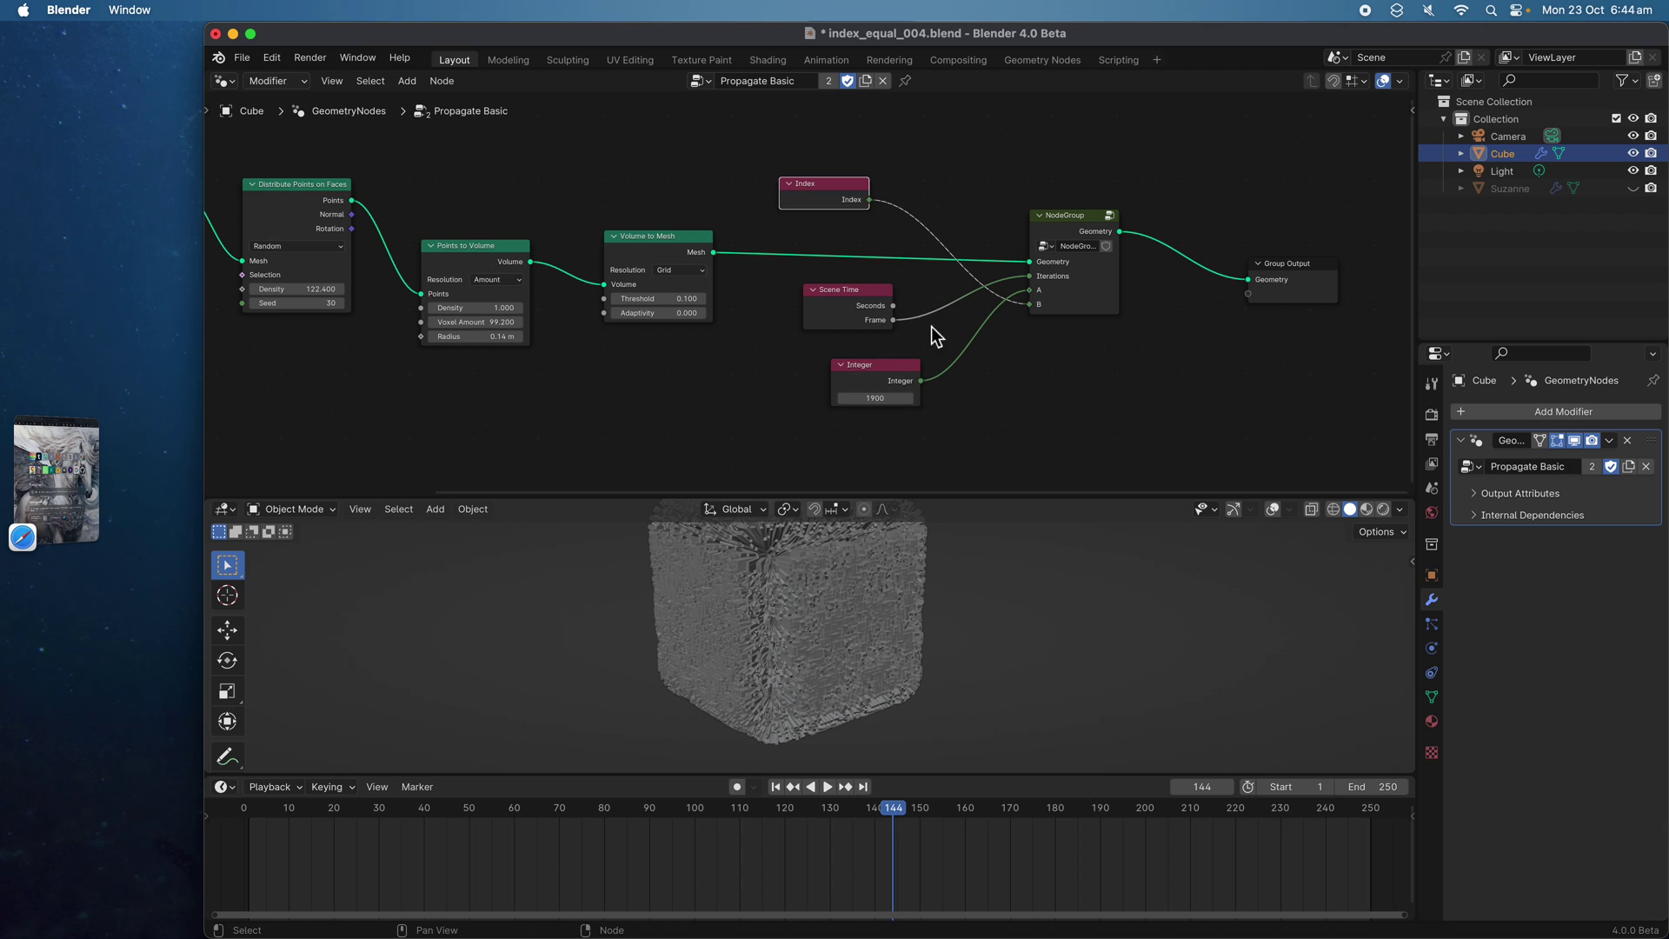
# Briefly inspect the inside of NodeGroup, return to the Propagate Basic tree and save the file again
pyautogui.click(1065, 226)
pyautogui.press('Tab')
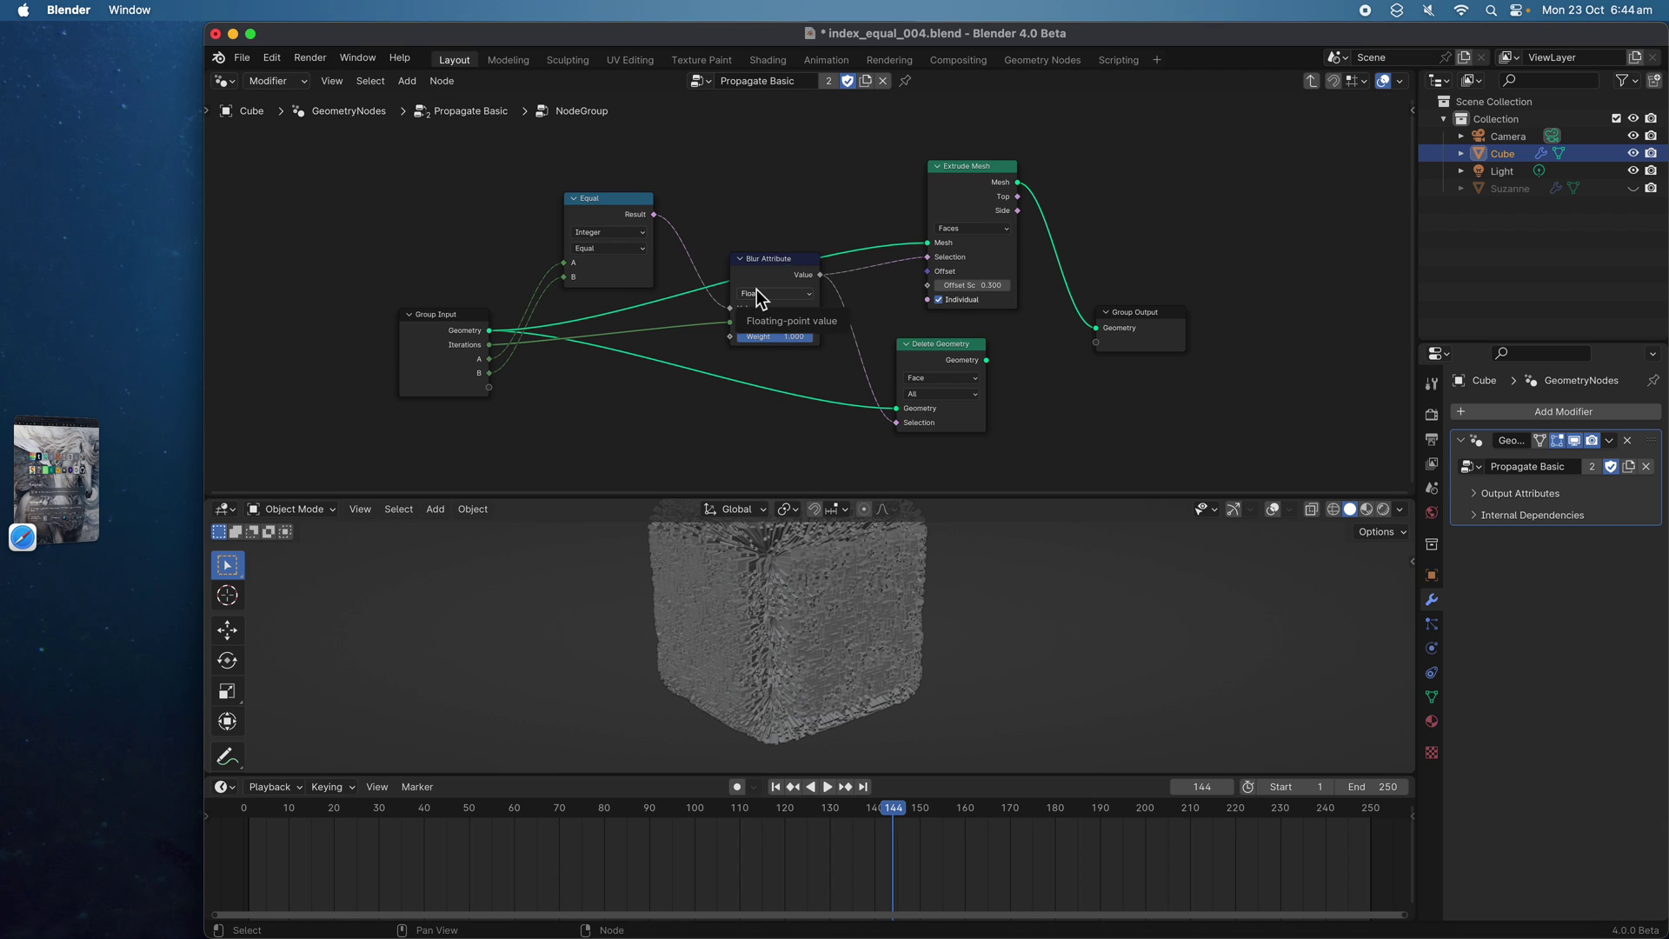
pyautogui.press('Tab')
pyautogui.press('super+s')
pyautogui.press('Home')
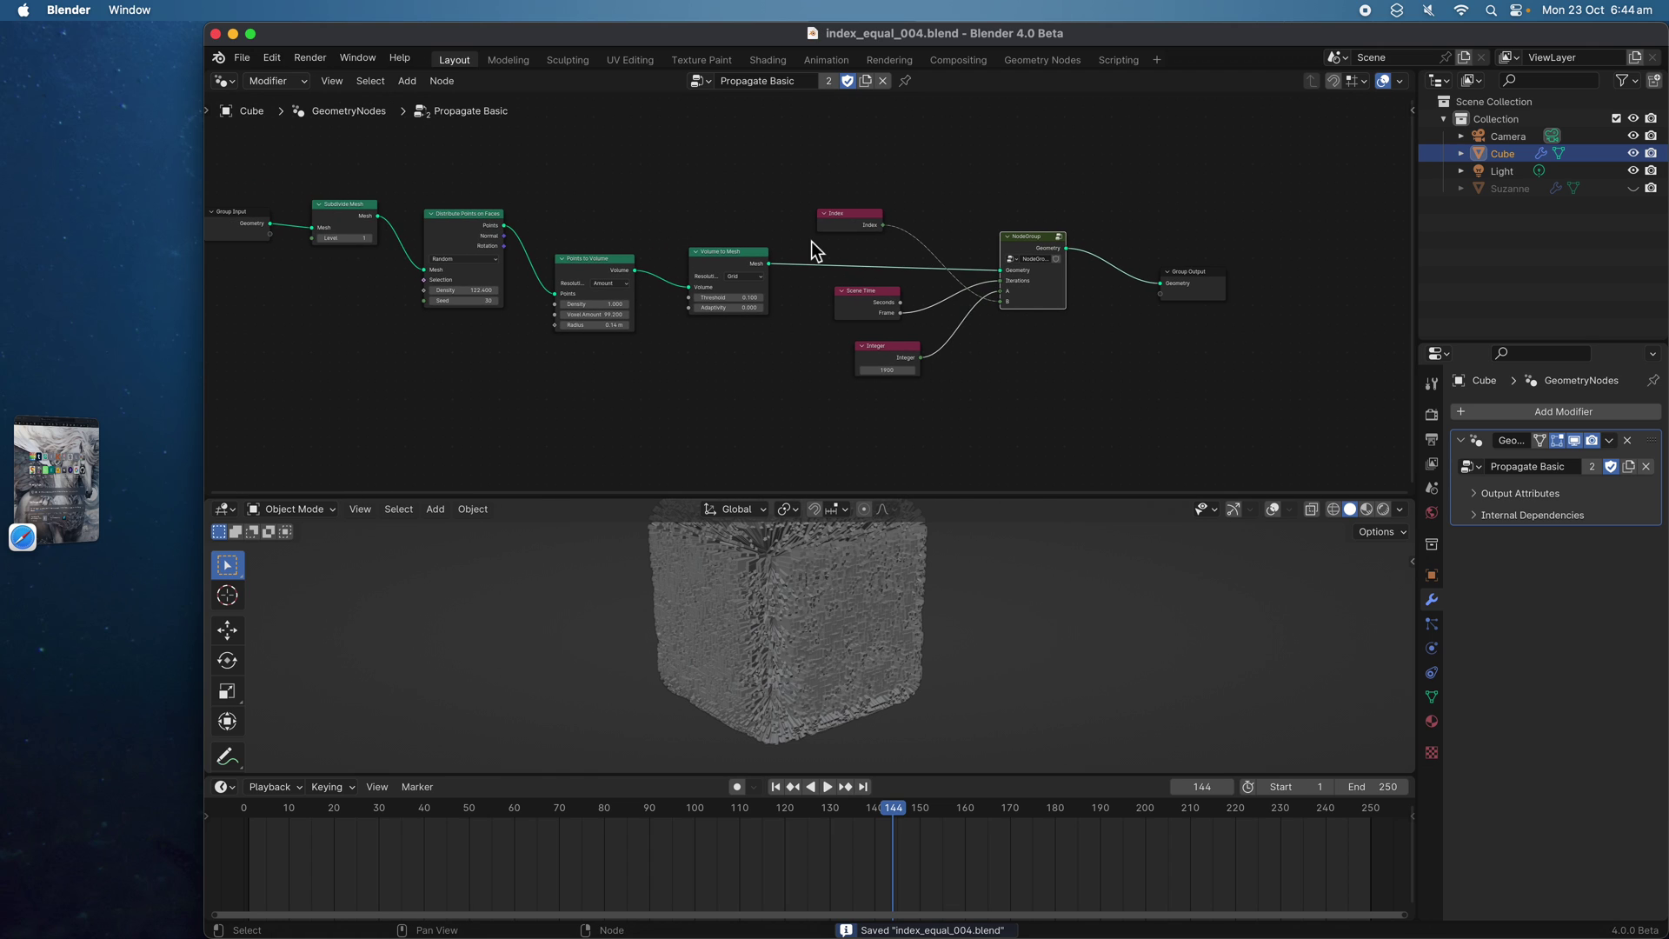